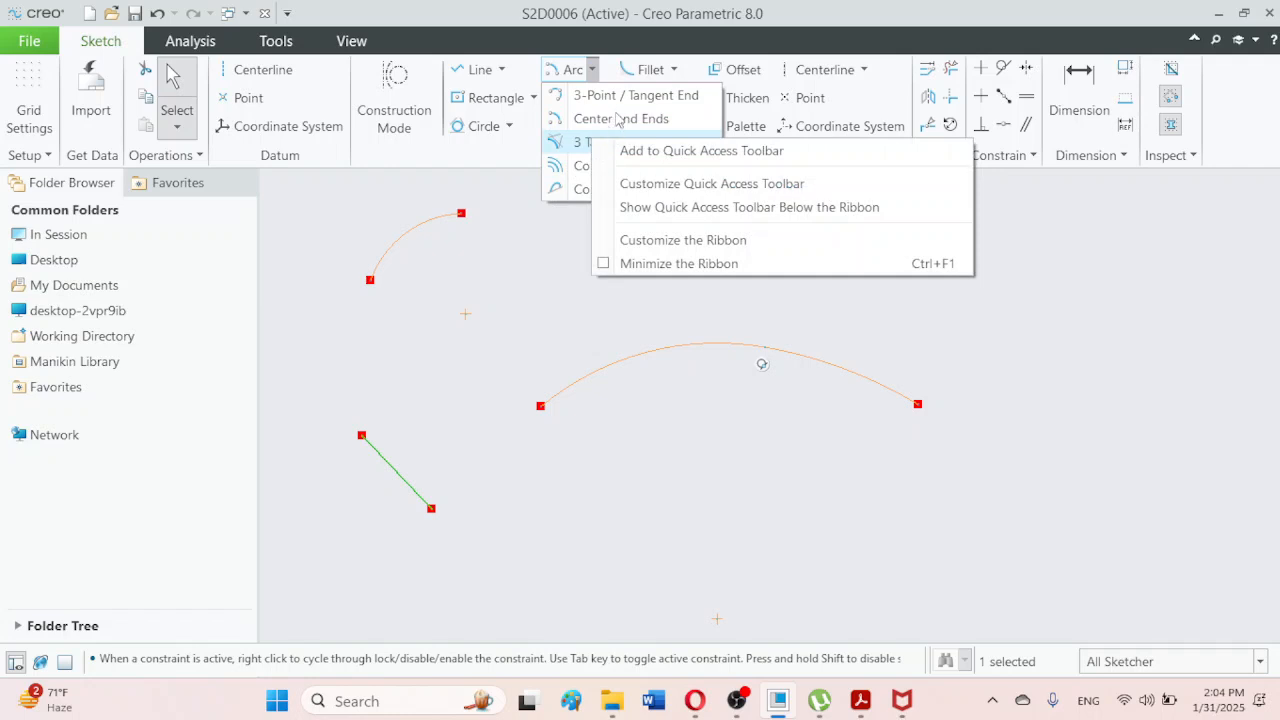
Draw a 3 Tangent arc tangent to the small upper arc, the wide curve on the right, and the slanted line below
{"action": "left_click", "coordinate": [575, 145]}
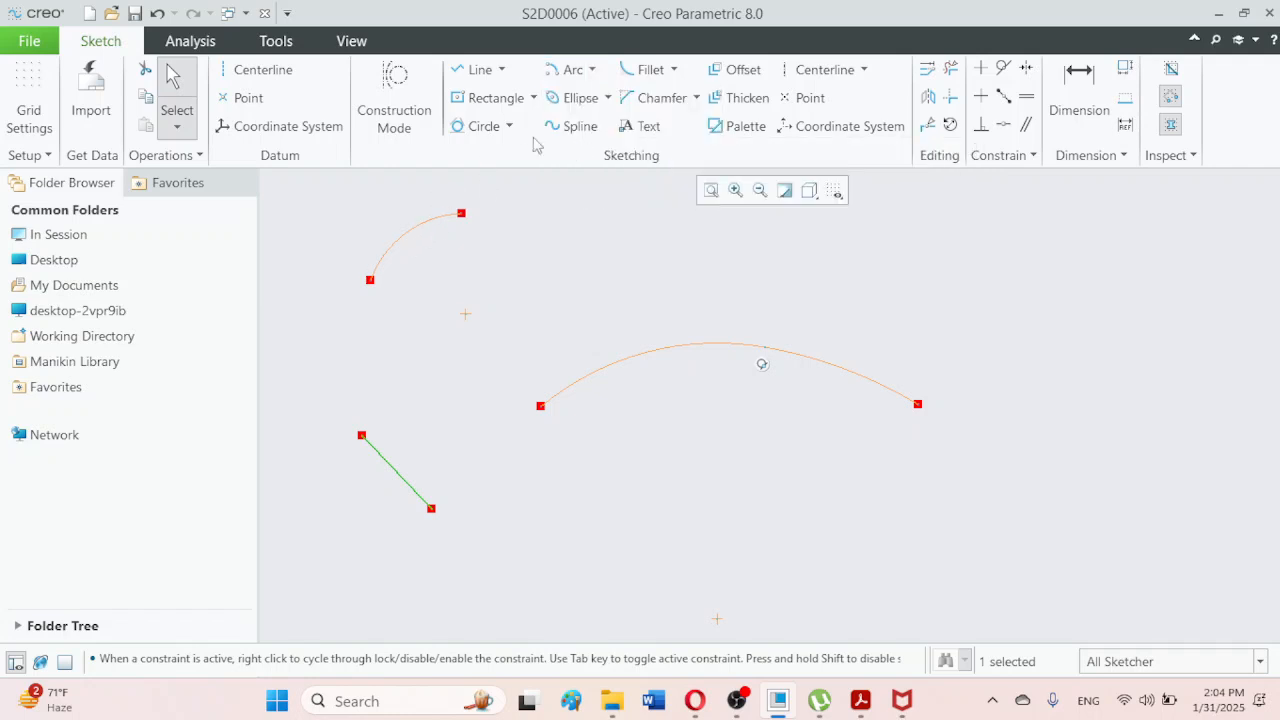
{"action": "left_click", "coordinate": [594, 70]}
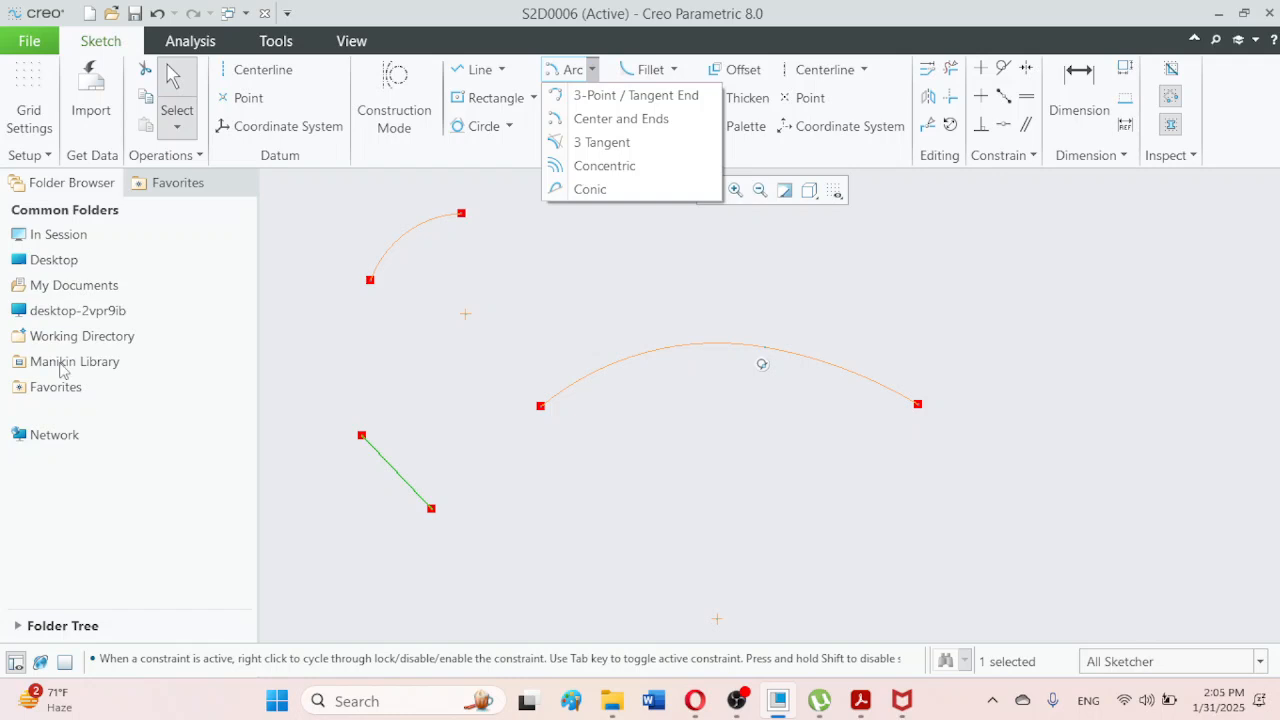
{"action": "left_click", "coordinate": [610, 150]}
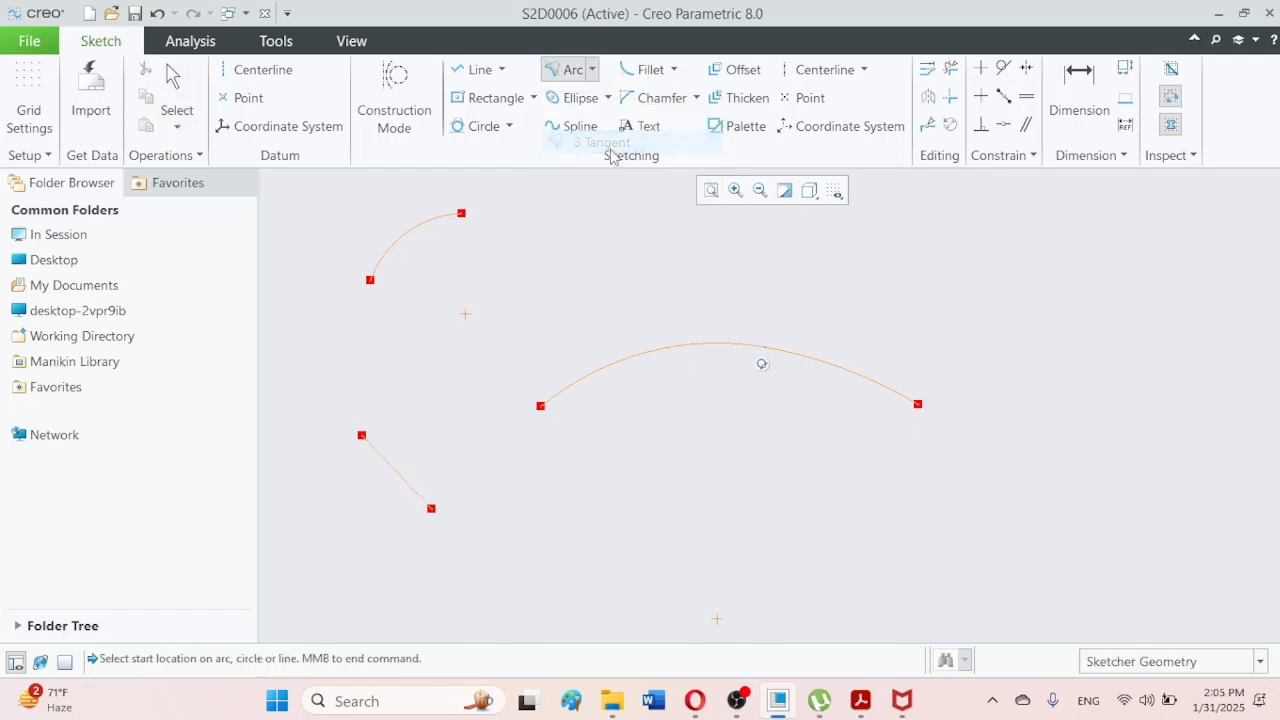
{"action": "left_click", "coordinate": [398, 243]}
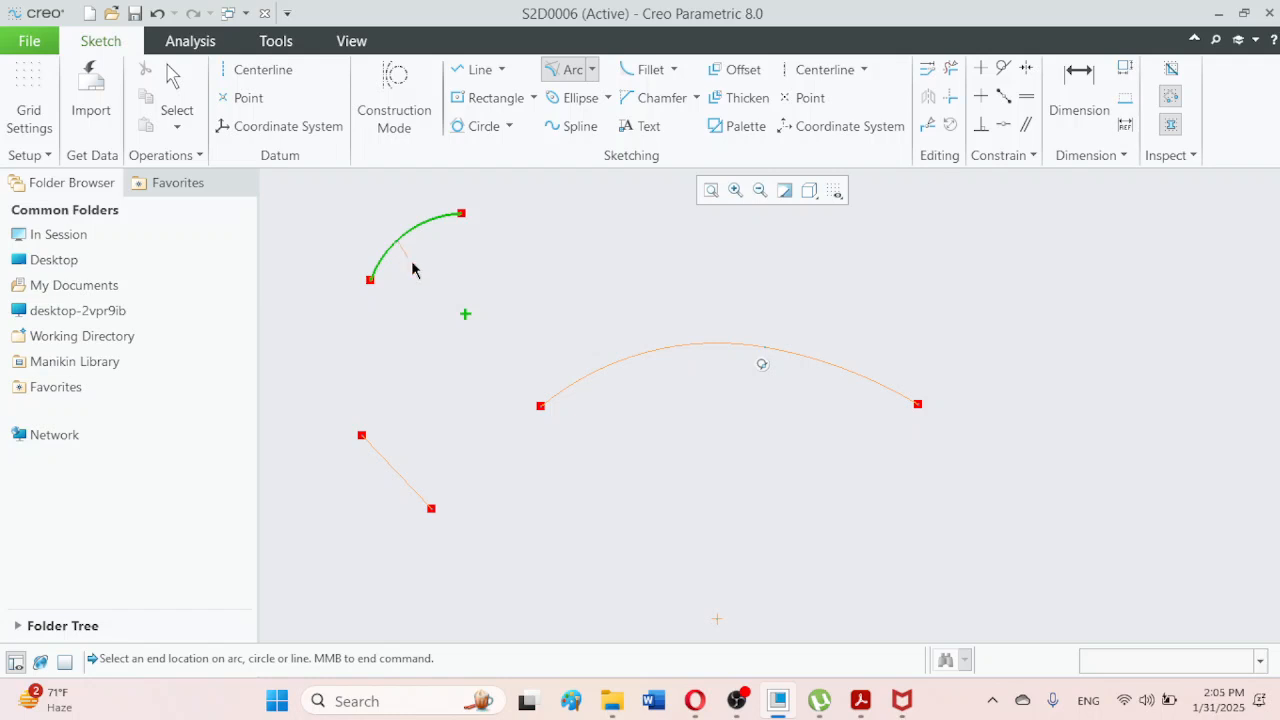
{"action": "left_click", "coordinate": [613, 366]}
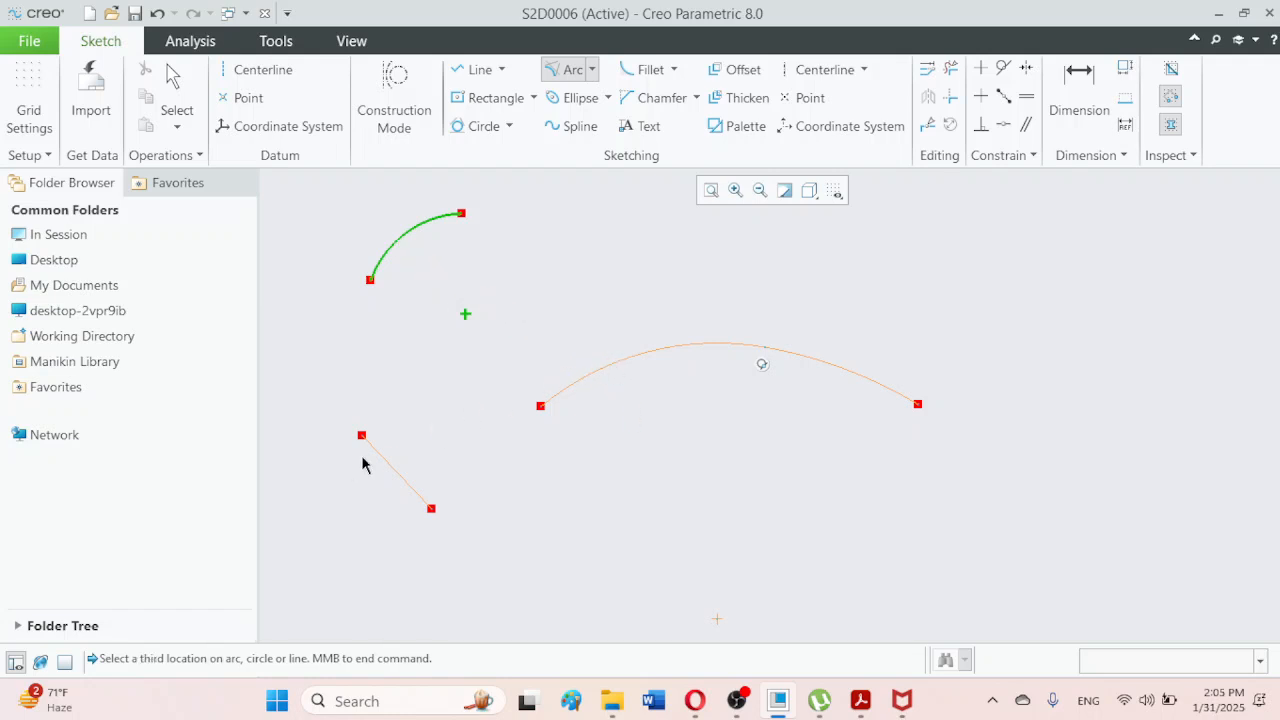
{"action": "left_click", "coordinate": [398, 428]}
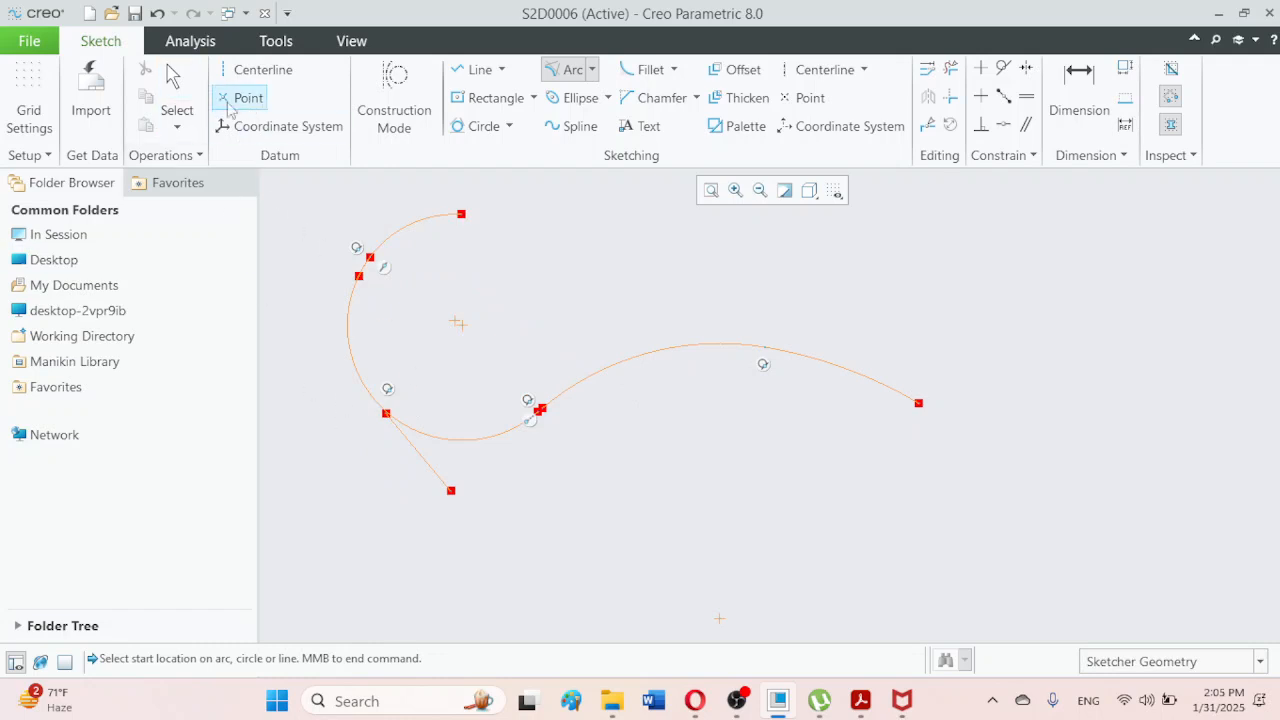
{"action": "left_click", "coordinate": [175, 78]}
Reshape the tangent arc chain by moving its upper tangency point and its junction with the wide curve
{"action": "left_click", "coordinate": [350, 297]}
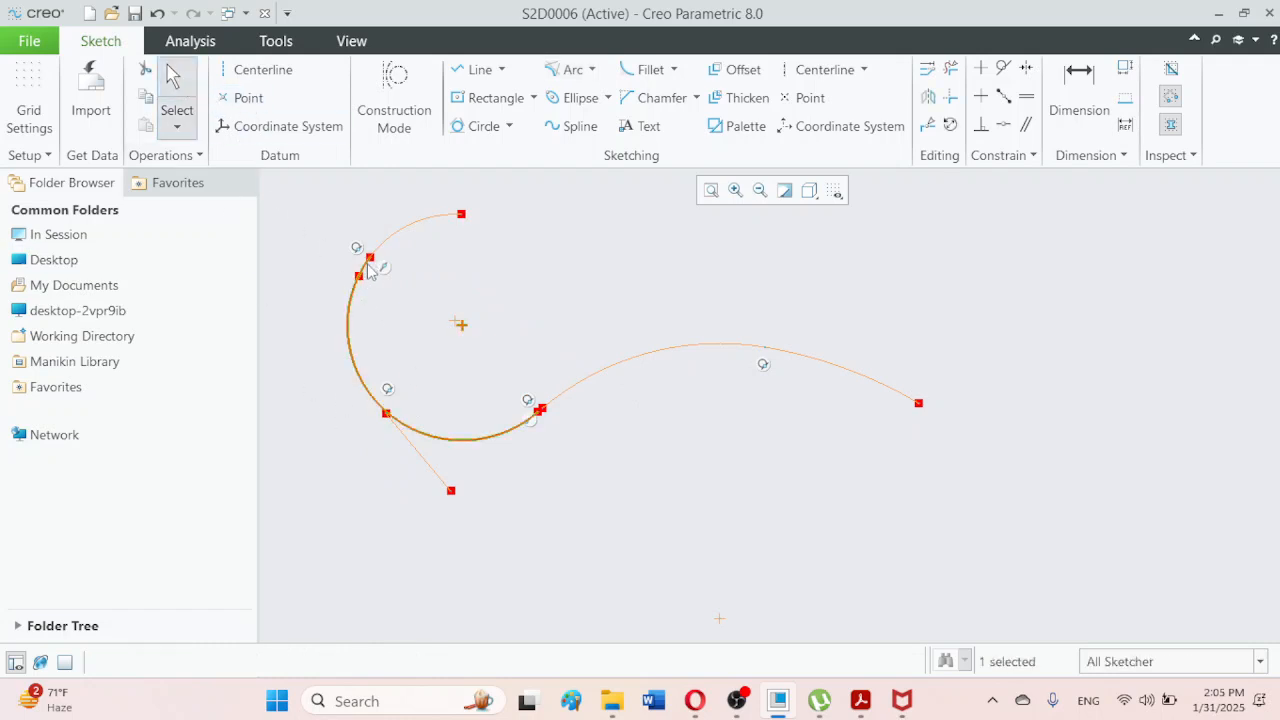
{"action": "left_click_drag", "start_coordinate": [362, 262], "coordinate": [407, 259]}
{"action": "left_click_drag", "start_coordinate": [536, 406], "coordinate": [577, 343]}
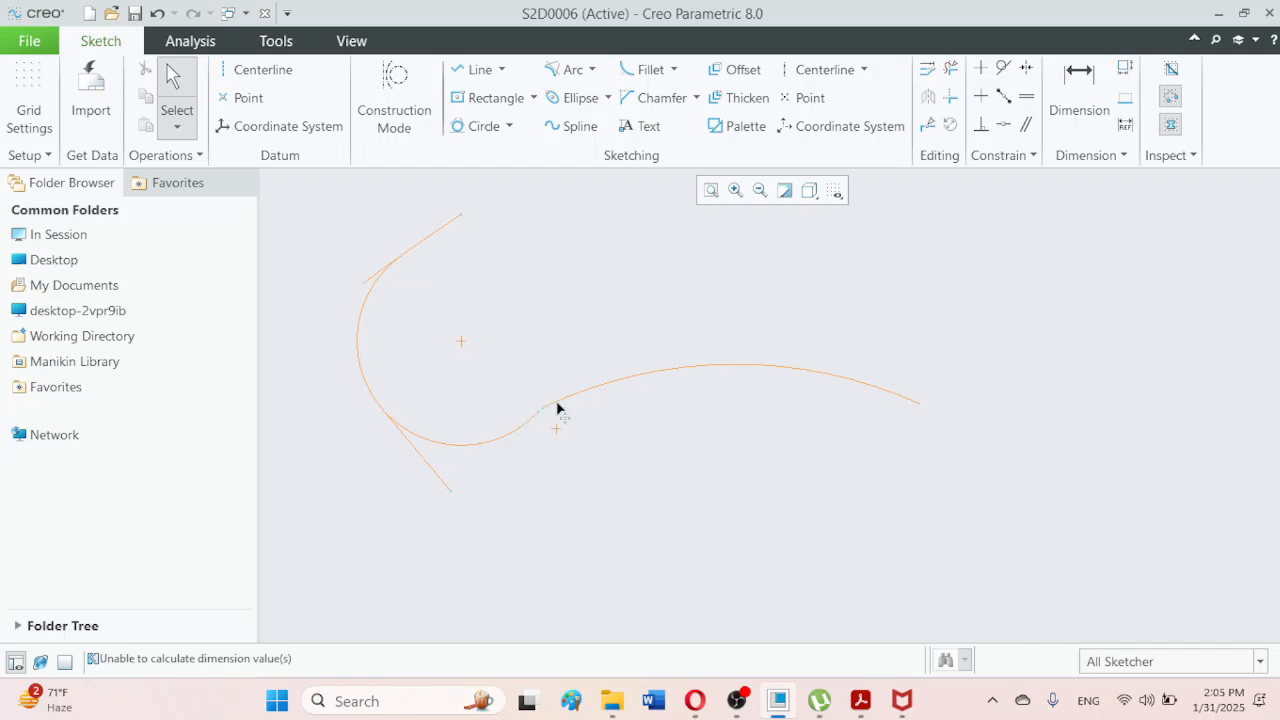
{"action": "mouse_move", "coordinate": [551, 420]}
{"action": "left_mouse_down"}
{"action": "mouse_move", "coordinate": [566, 386]}
{"action": "mouse_move", "coordinate": [549, 397]}
{"action": "mouse_move", "coordinate": [528, 479]}
{"action": "left_mouse_up"}
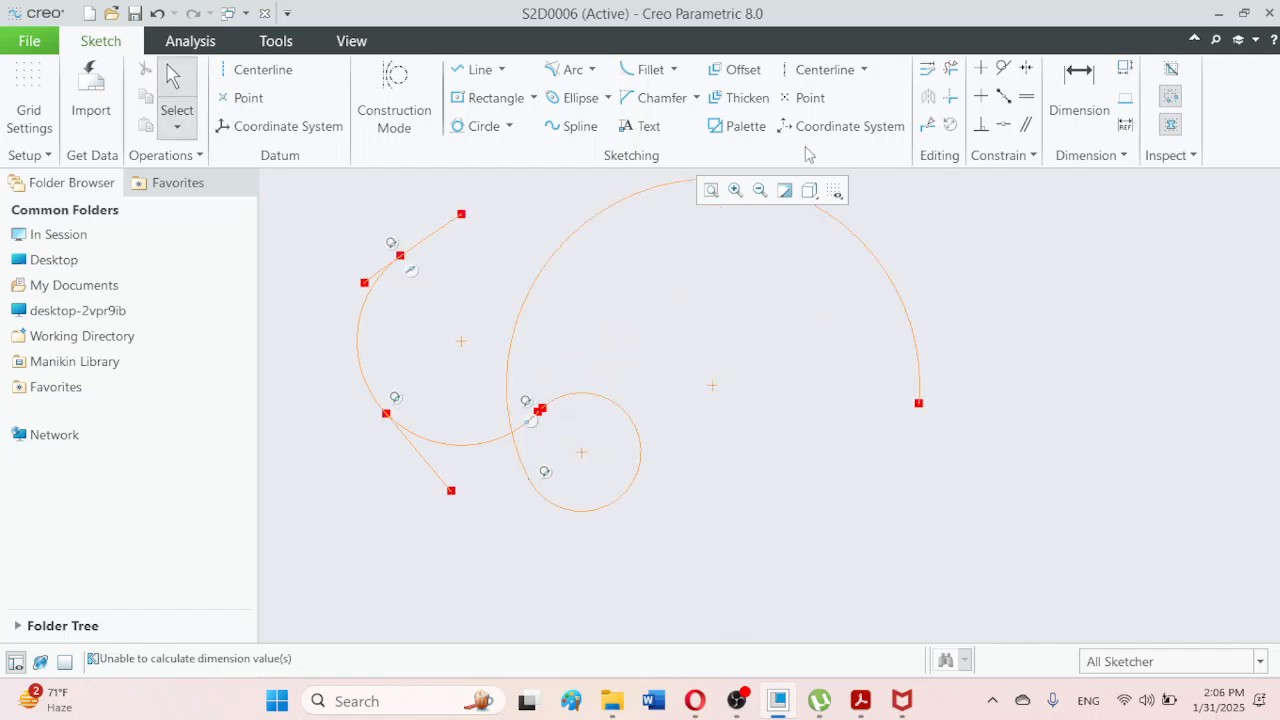
Draw three progressively larger concentric arcs to the right of the small, nearly closed loop, using that loop as the center reference
{"action": "left_click", "coordinate": [607, 97]}
{"action": "left_click", "coordinate": [593, 70]}
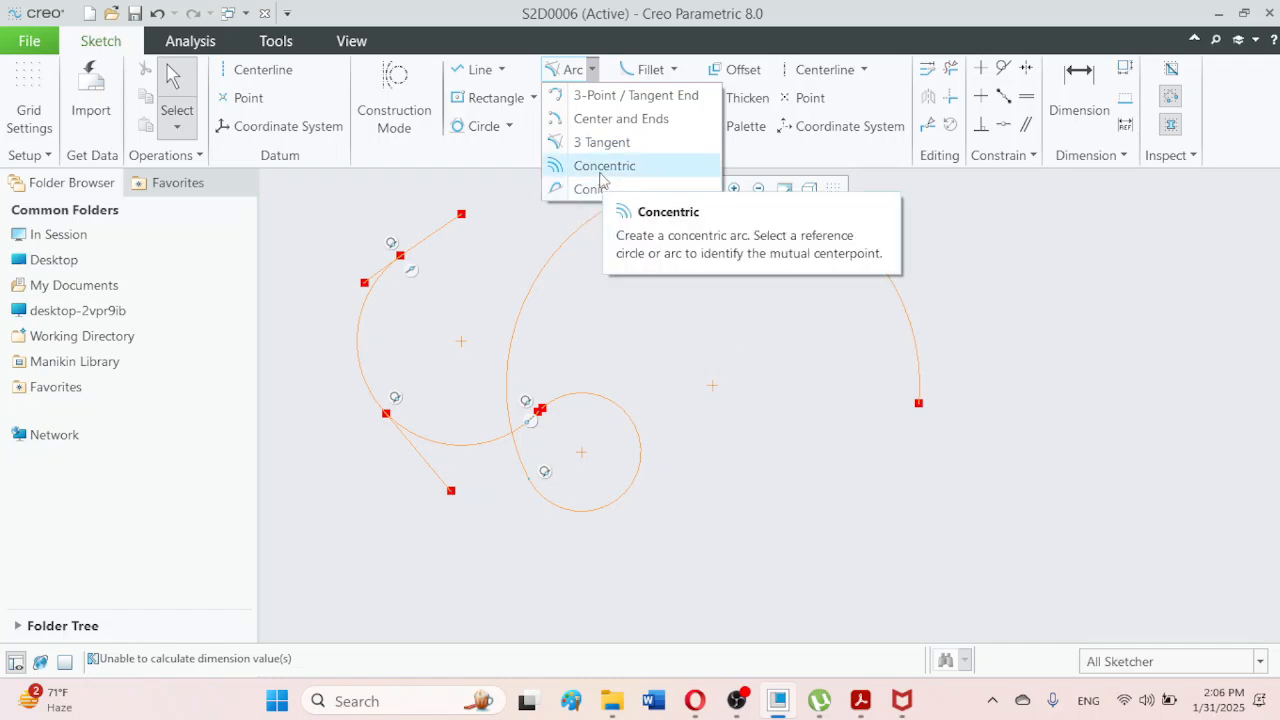
{"action": "left_click", "coordinate": [600, 166]}
{"action": "left_click", "coordinate": [641, 450]}
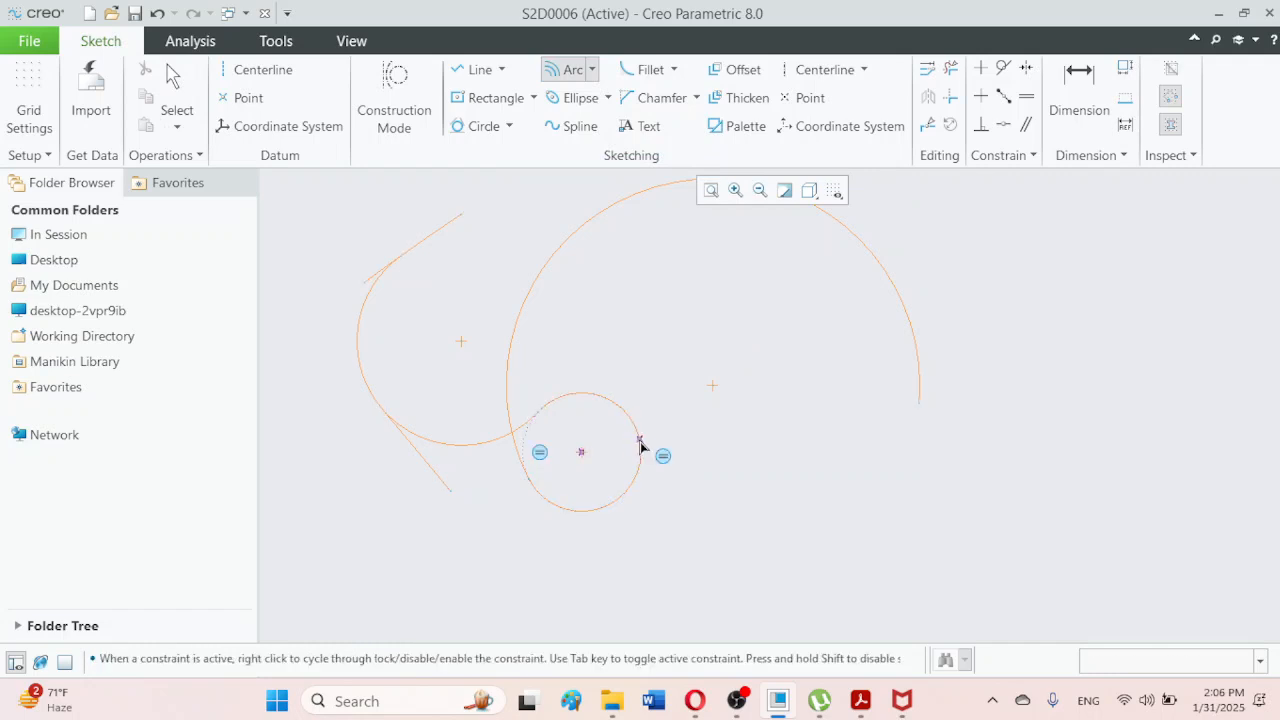
{"action": "left_click", "coordinate": [665, 398]}
{"action": "left_click", "coordinate": [722, 311]}
{"action": "left_click", "coordinate": [761, 541]}
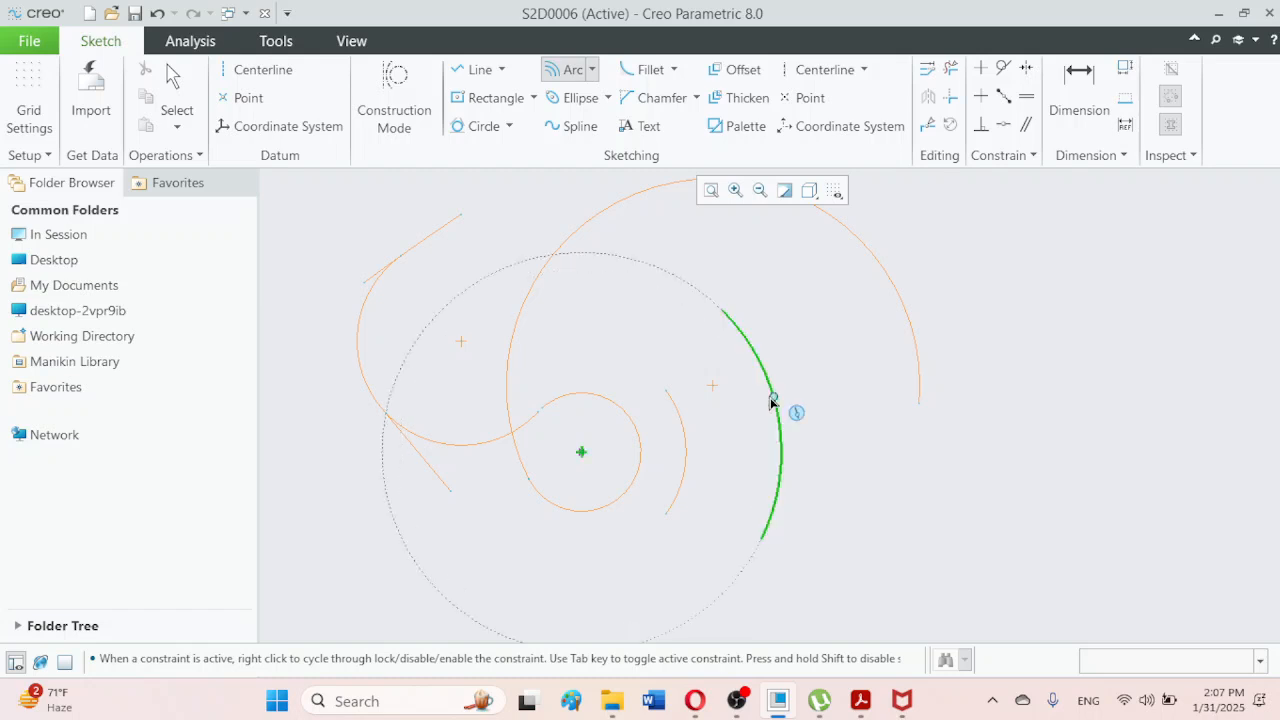
{"action": "left_click", "coordinate": [796, 316]}
{"action": "left_click", "coordinate": [822, 527]}
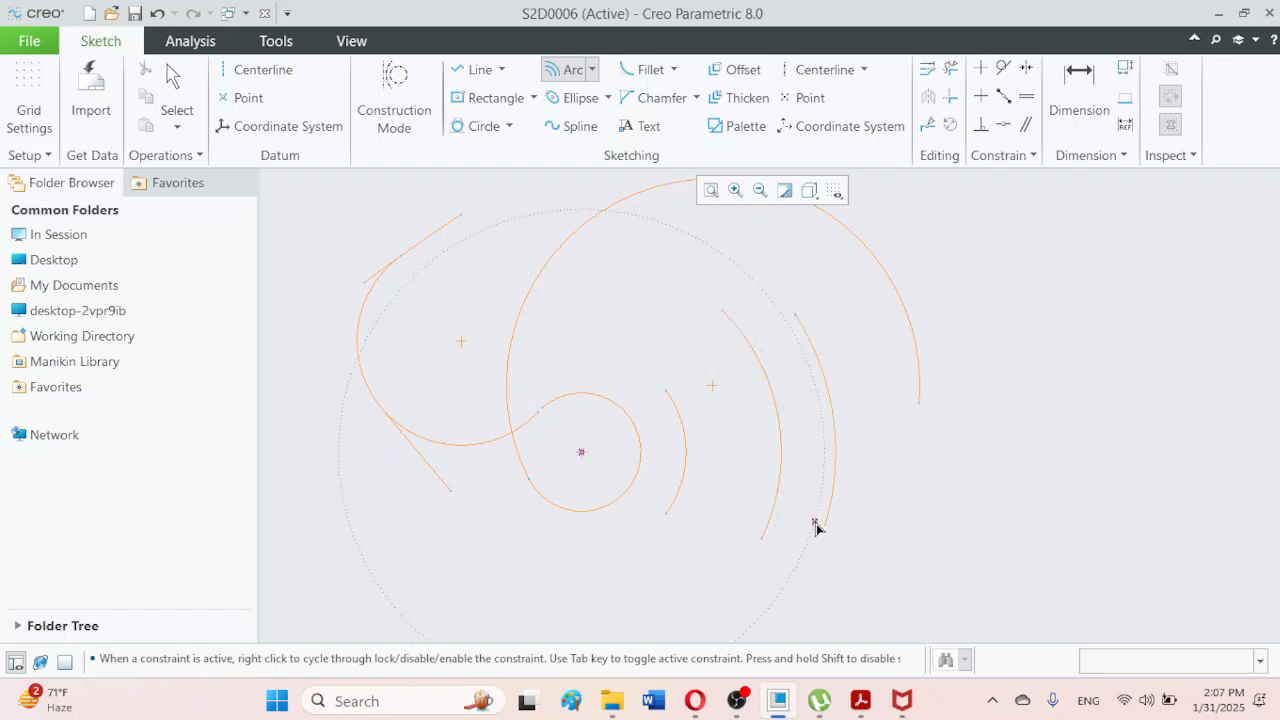
{"action": "middle_click", "coordinate": [857, 456]}
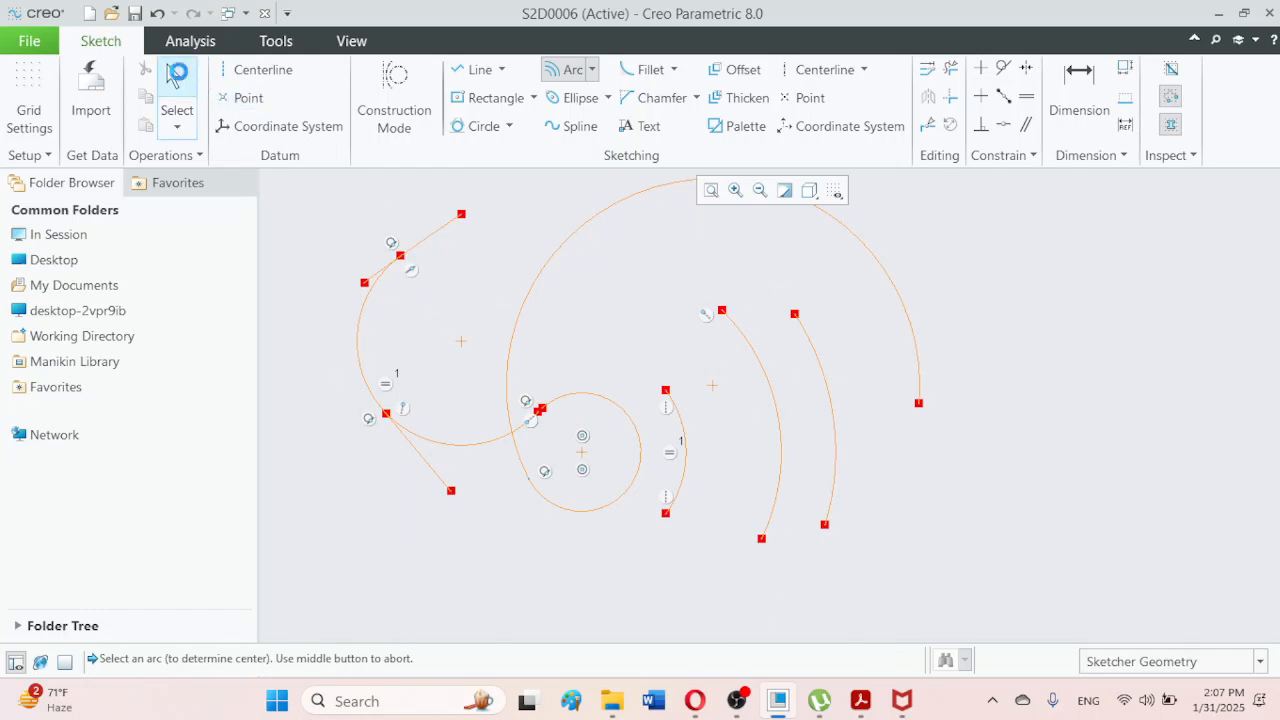
Move the shared center point of the concentric arcs slightly down and to the right
{"action": "left_click", "coordinate": [175, 95]}
{"action": "left_click", "coordinate": [918, 515]}
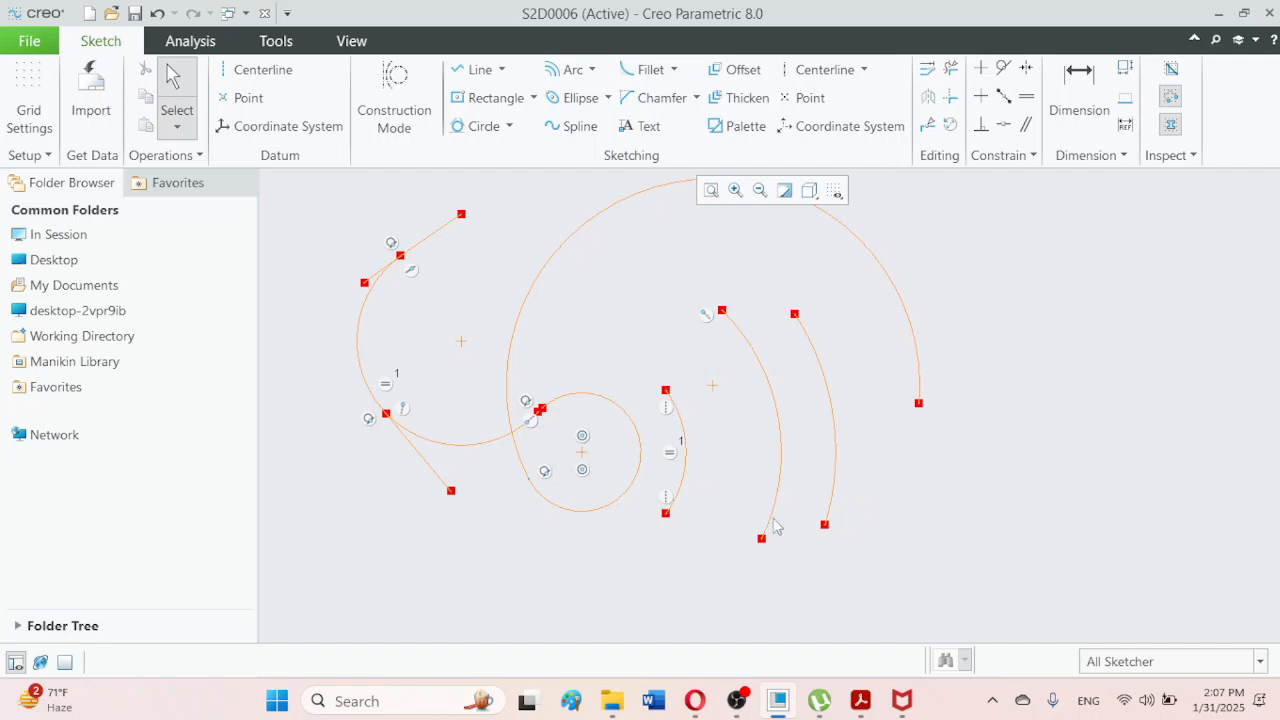
{"action": "mouse_move", "coordinate": [582, 460]}
{"action": "left_mouse_down"}
{"action": "mouse_move", "coordinate": [791, 437]}
{"action": "mouse_move", "coordinate": [472, 490]}
{"action": "mouse_move", "coordinate": [631, 474]}
{"action": "mouse_move", "coordinate": [606, 478]}
{"action": "mouse_move", "coordinate": [617, 476]}
{"action": "left_mouse_up"}
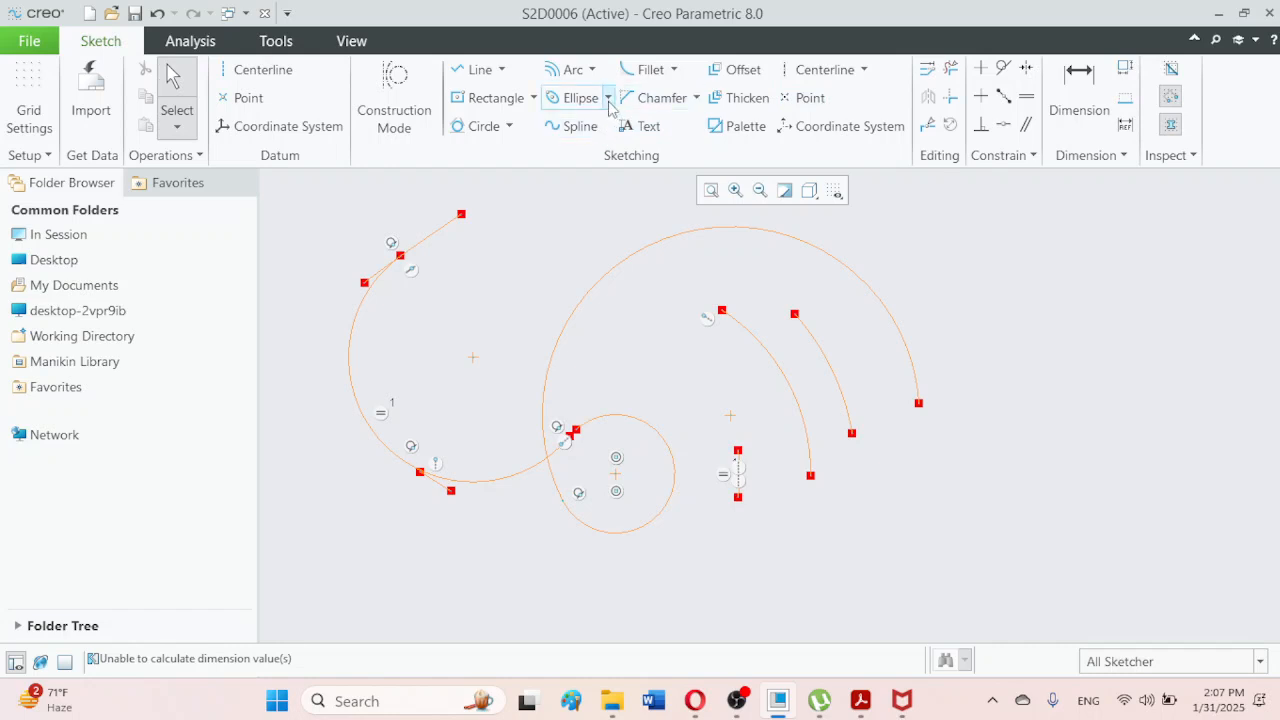
Select all the sketched geometry and delete it
{"action": "left_click", "coordinate": [609, 102]}
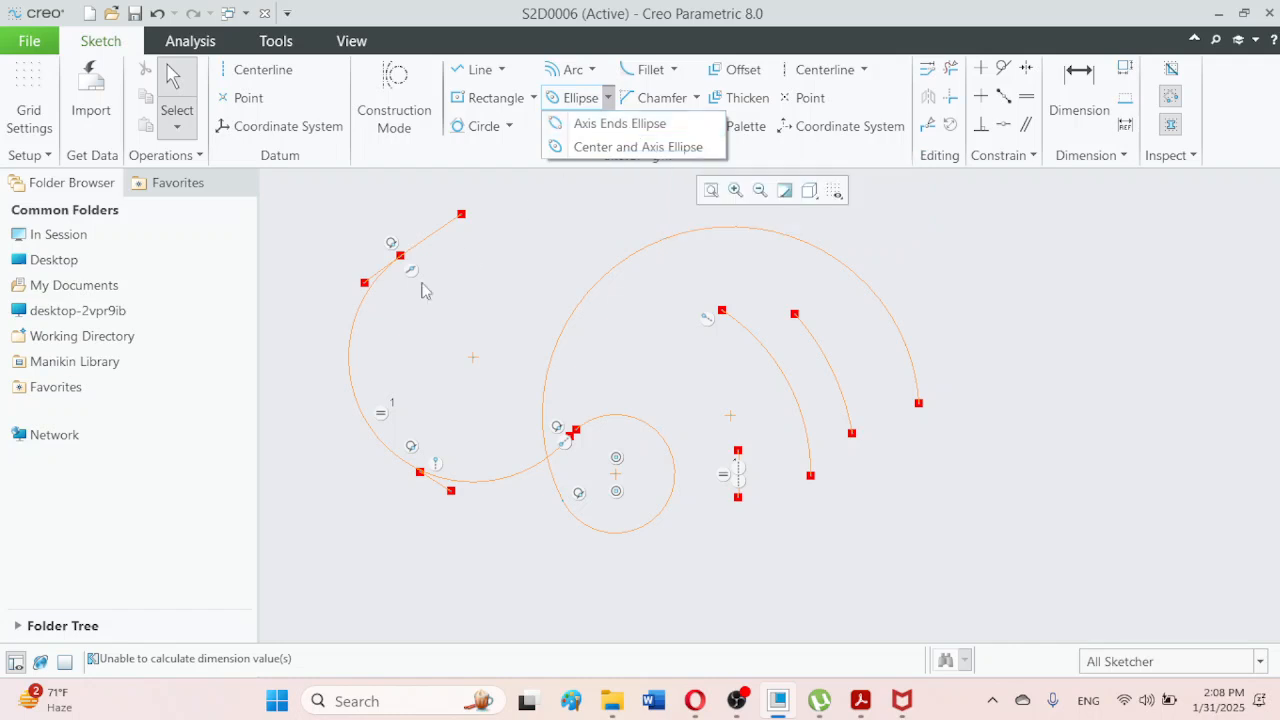
{"action": "left_click", "coordinate": [177, 127]}
{"action": "left_click", "coordinate": [210, 202]}
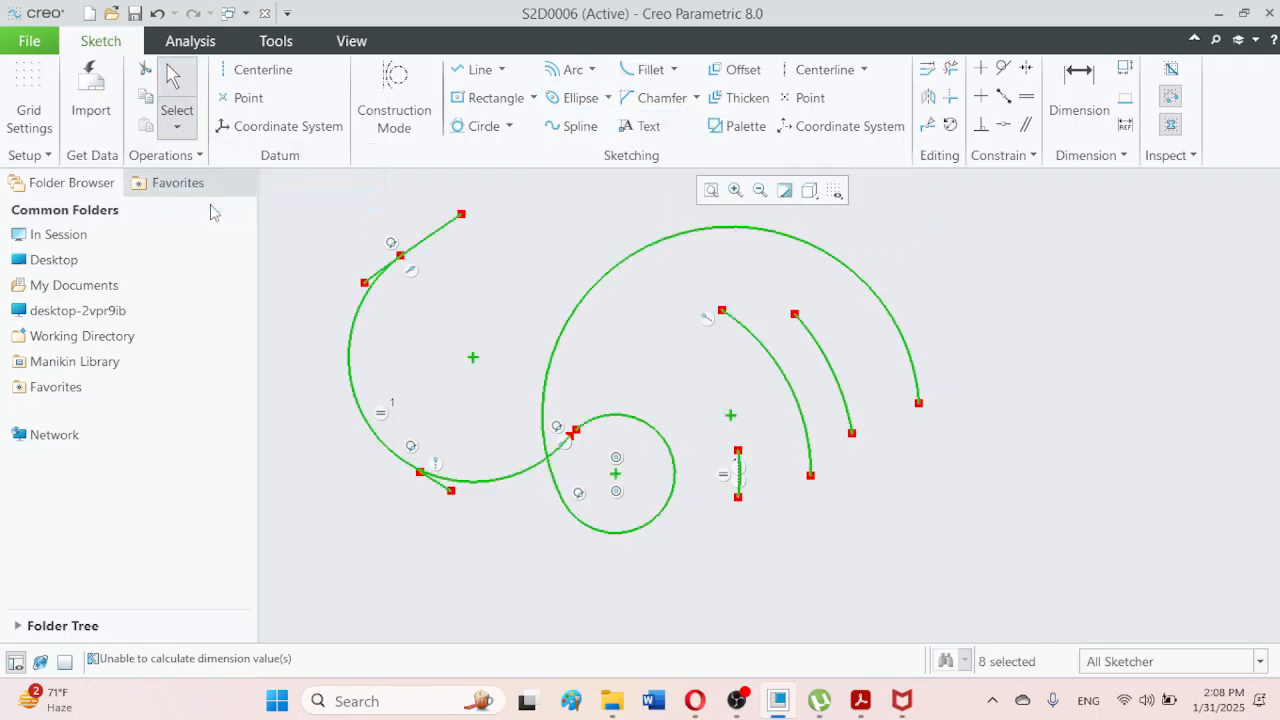
{"action": "key", "text": "Delete"}
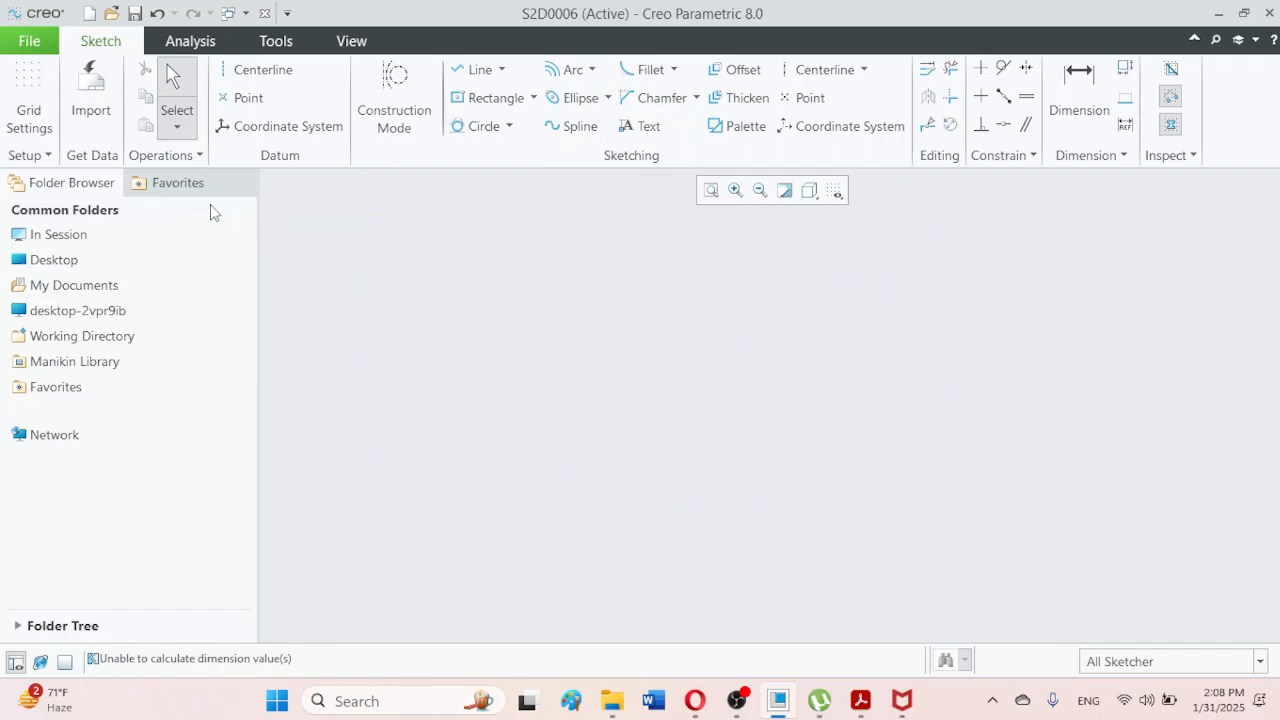
Draw a narrow, upward-slanting Axis Ends Ellipse in the empty sketch
{"action": "left_click", "coordinate": [609, 98]}
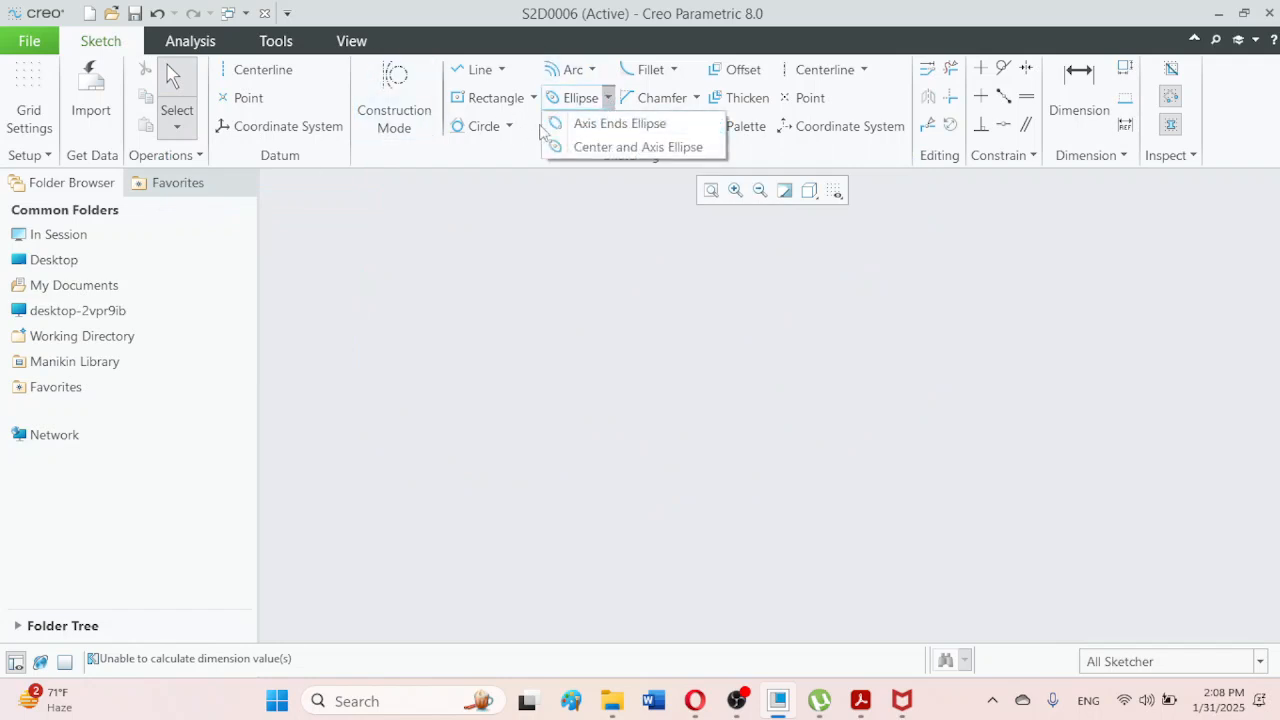
{"action": "left_click", "coordinate": [572, 124]}
{"action": "left_click", "coordinate": [537, 464]}
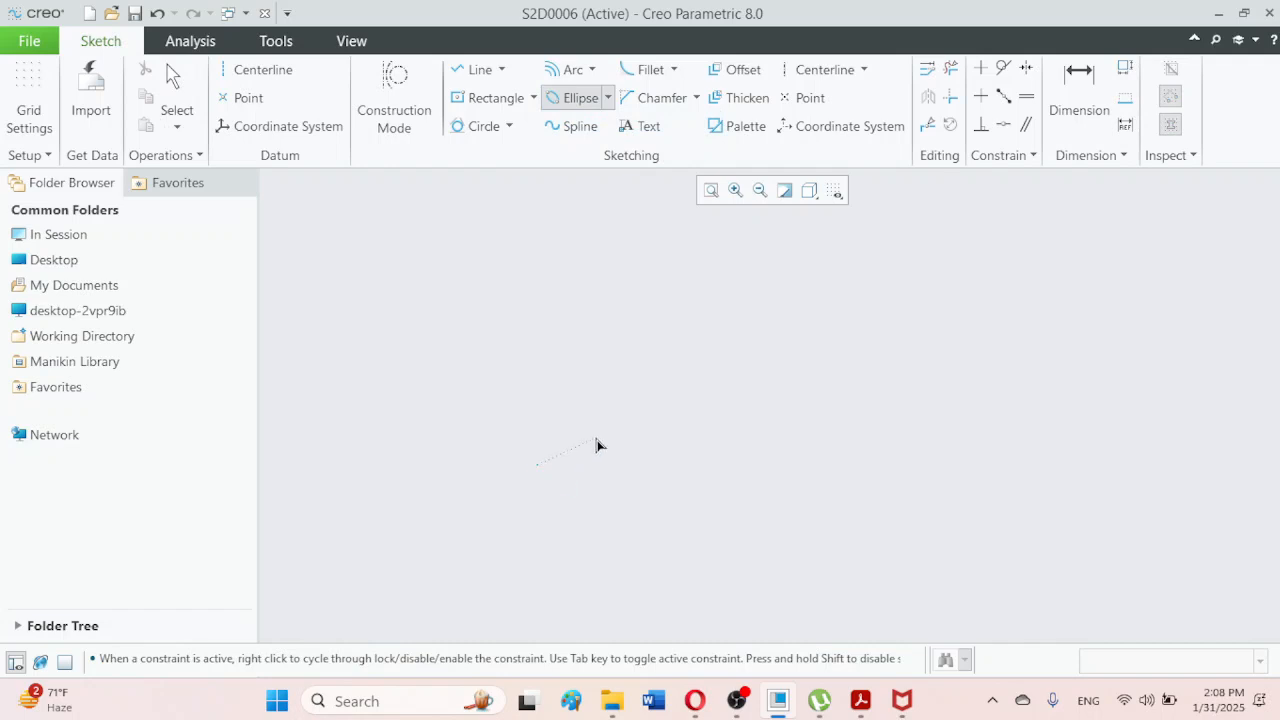
{"action": "left_click", "coordinate": [945, 339]}
{"action": "left_click", "coordinate": [847, 425]}
{"action": "left_click", "coordinate": [173, 82]}
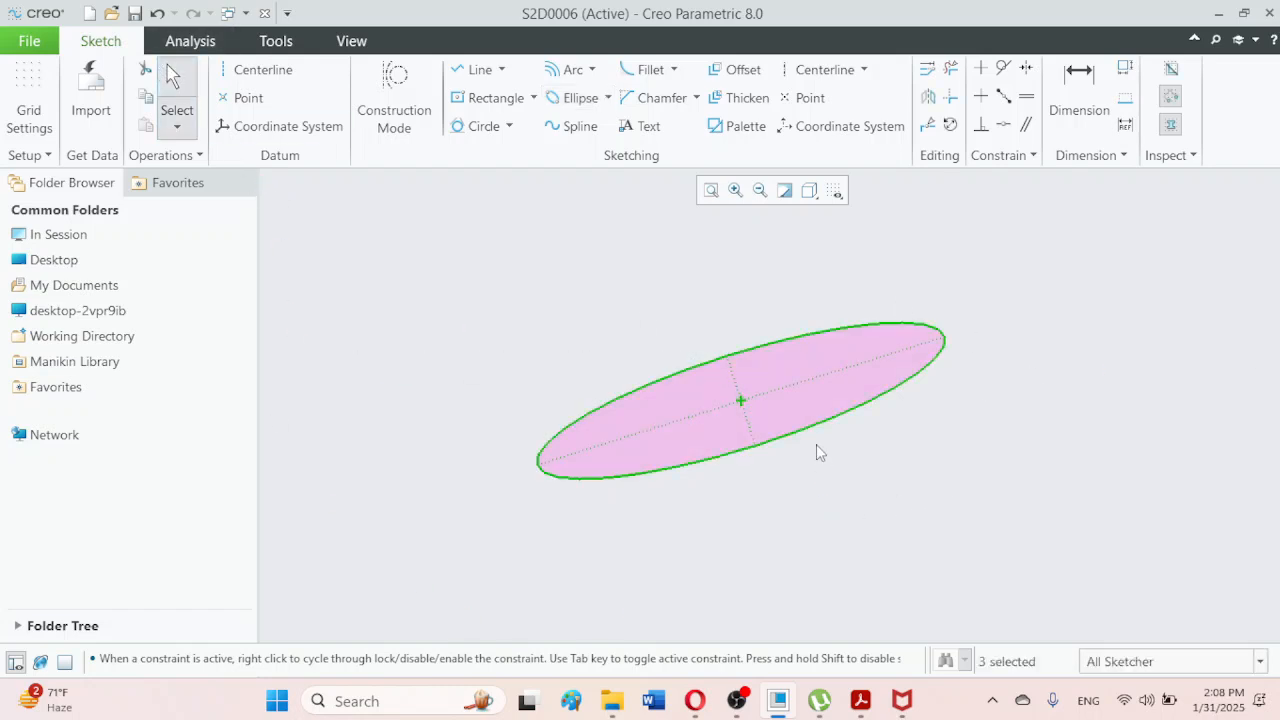
Reshape the ellipse into a broad oval by moving the endpoints of its short and long axes outward
{"action": "left_click", "coordinate": [972, 301]}
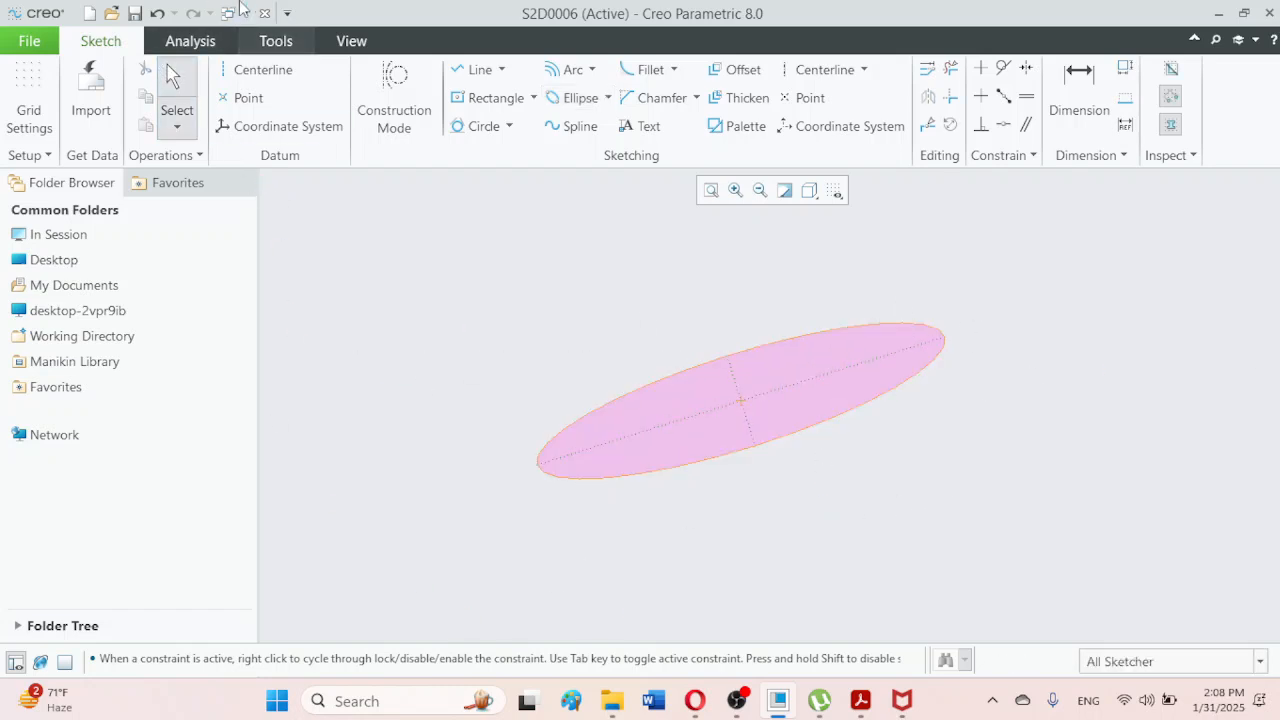
{"action": "left_click_drag", "start_coordinate": [752, 448], "coordinate": [711, 563]}
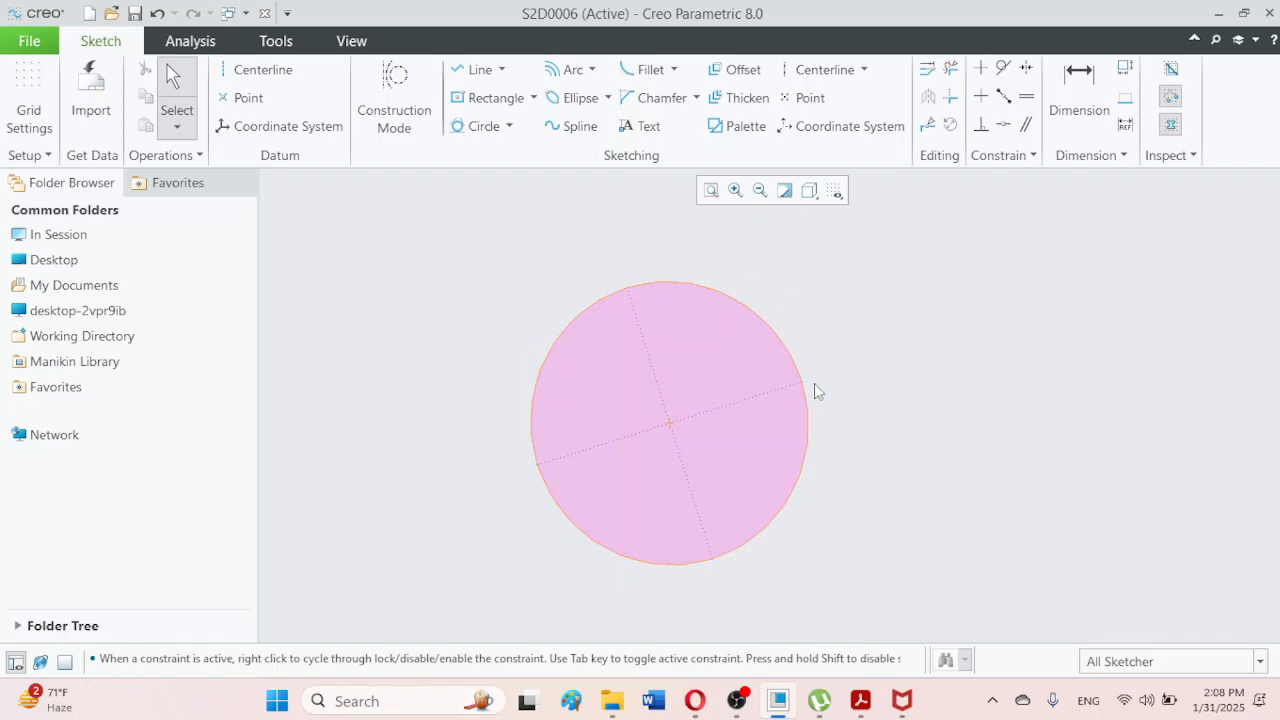
{"action": "left_click_drag", "start_coordinate": [806, 388], "coordinate": [976, 402]}
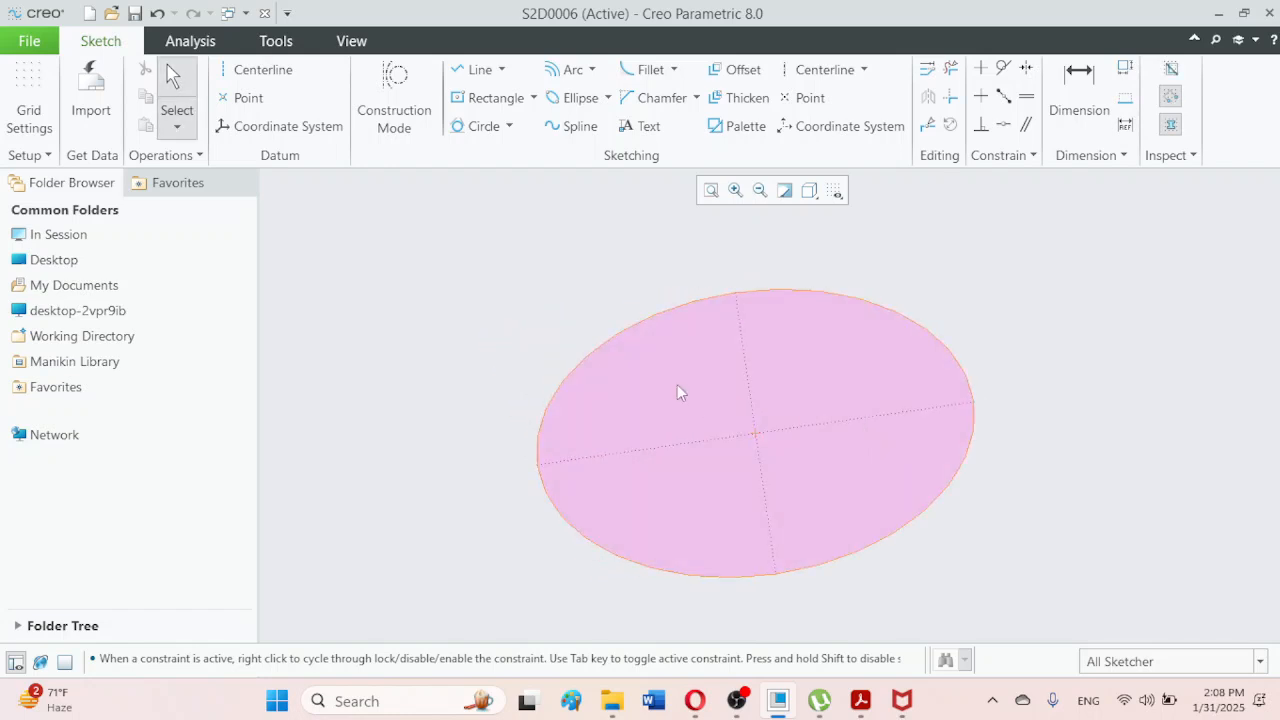
Dimension the ellipse's short axis with a length of 5 and refit the sketch in the view
{"action": "left_click", "coordinate": [744, 374]}
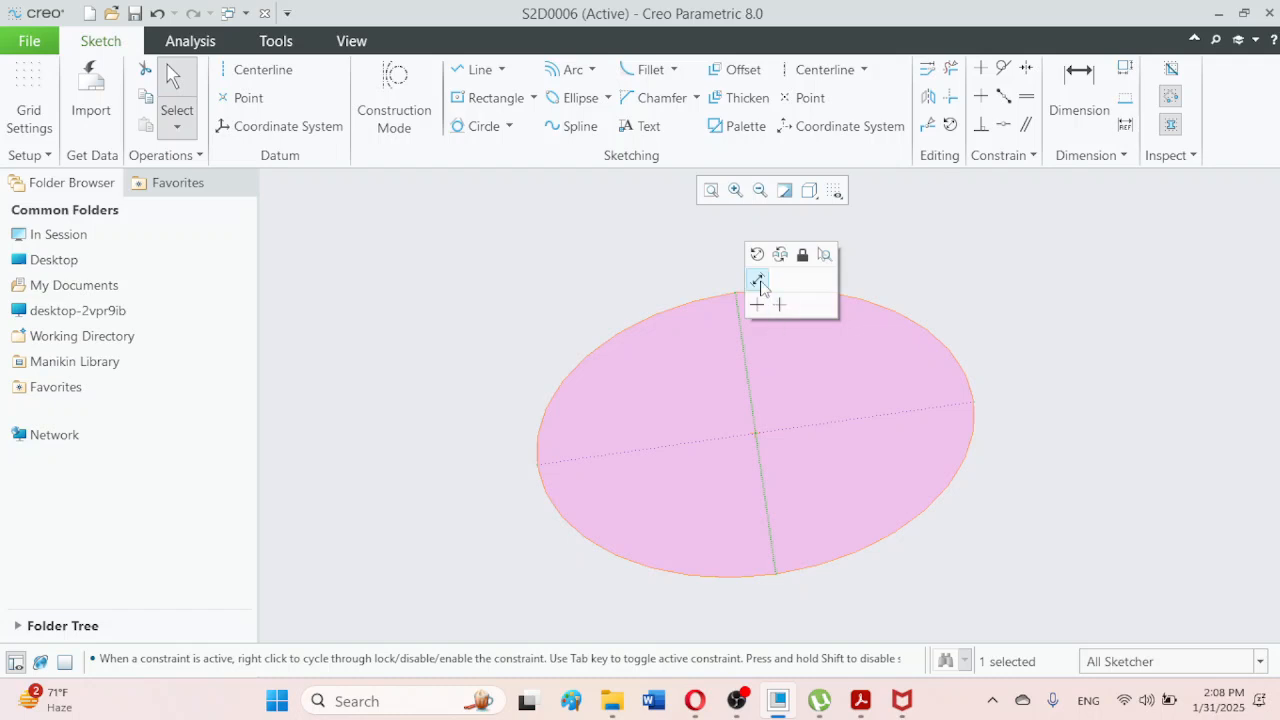
{"action": "left_click", "coordinate": [755, 298]}
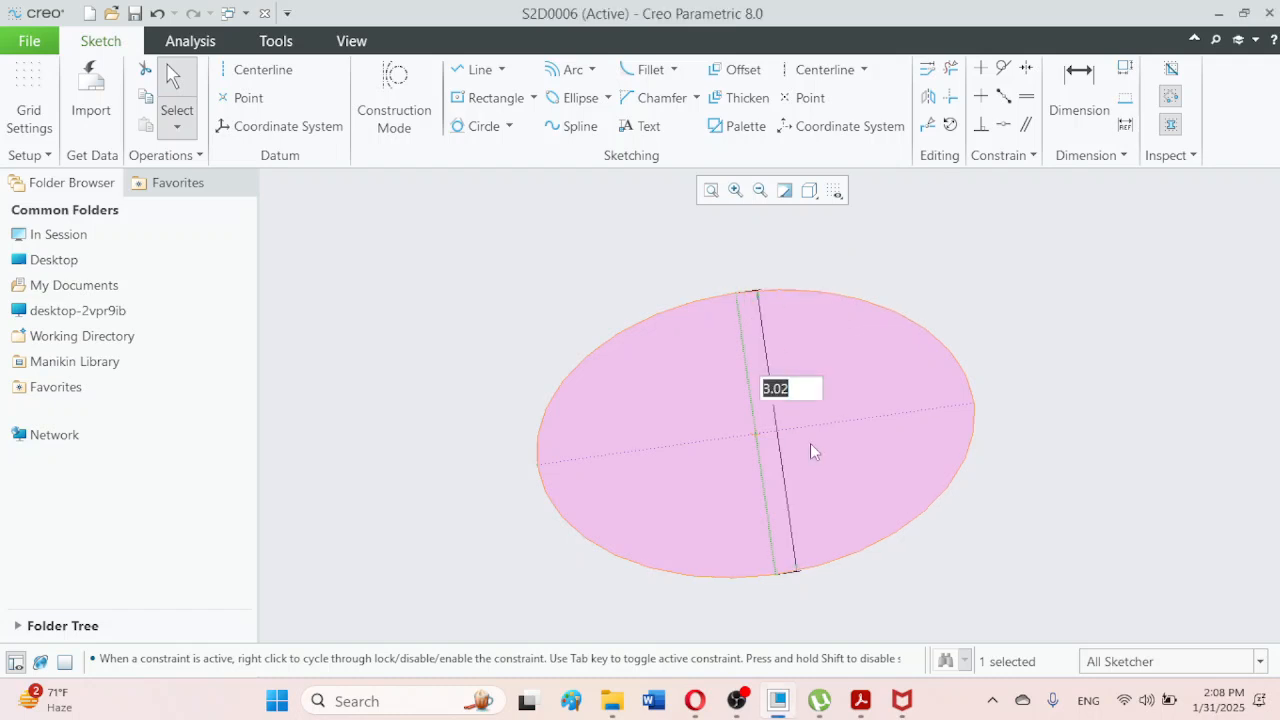
{"action": "type", "text": "5"}
{"action": "key", "text": "Return"}
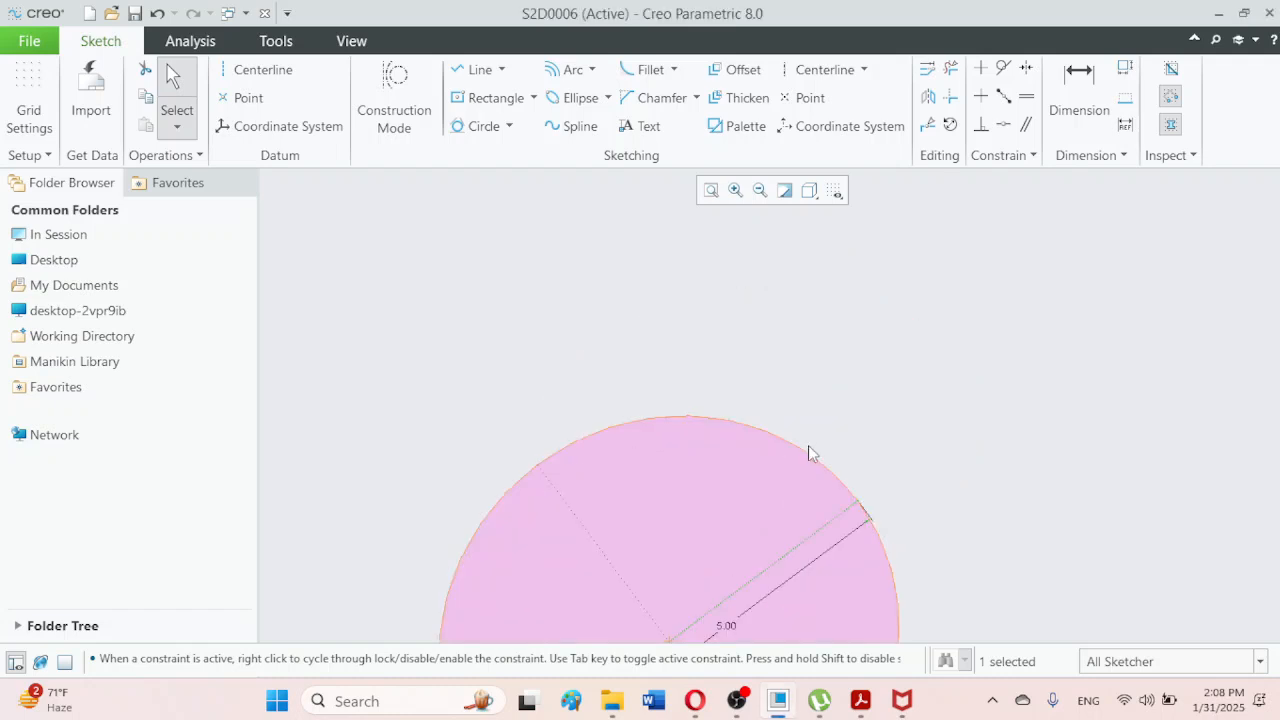
{"action": "left_click", "coordinate": [711, 191]}
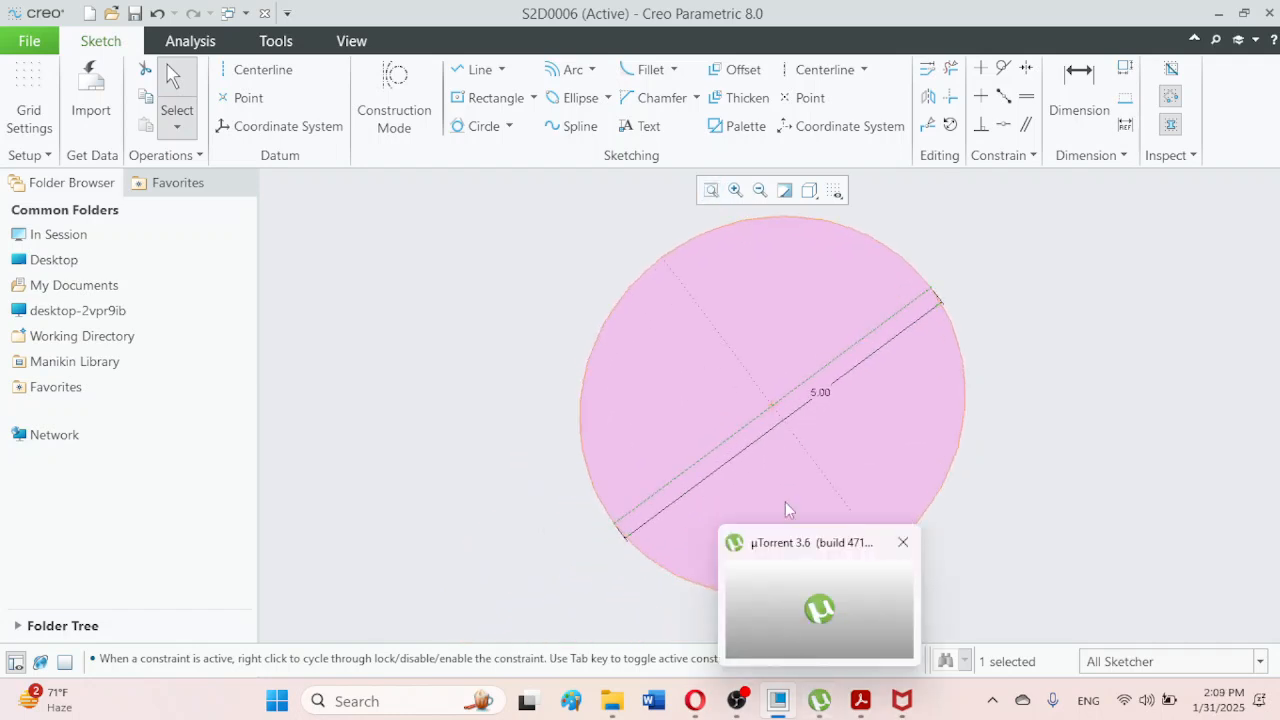
Dimension the ellipse's other, undimensioned axis and try to set its length to 3
{"action": "left_click", "coordinate": [760, 390]}
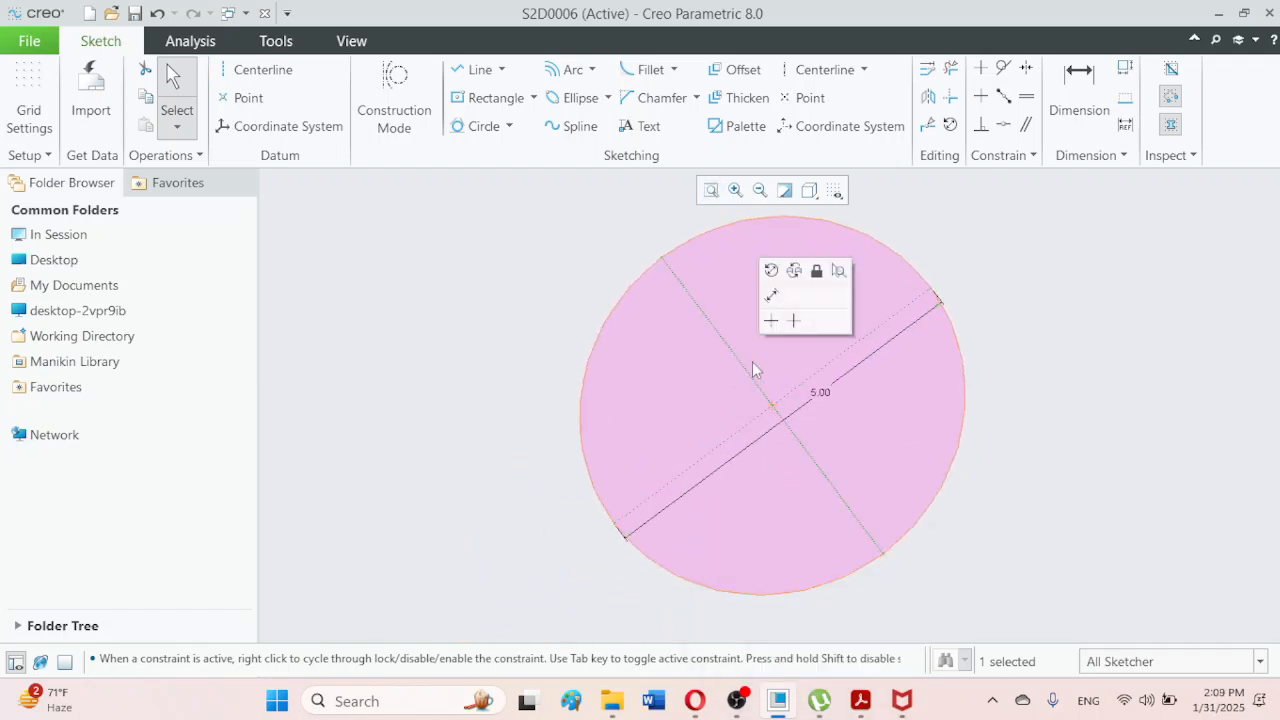
{"action": "left_click", "coordinate": [770, 296]}
{"action": "left_click", "coordinate": [778, 308]}
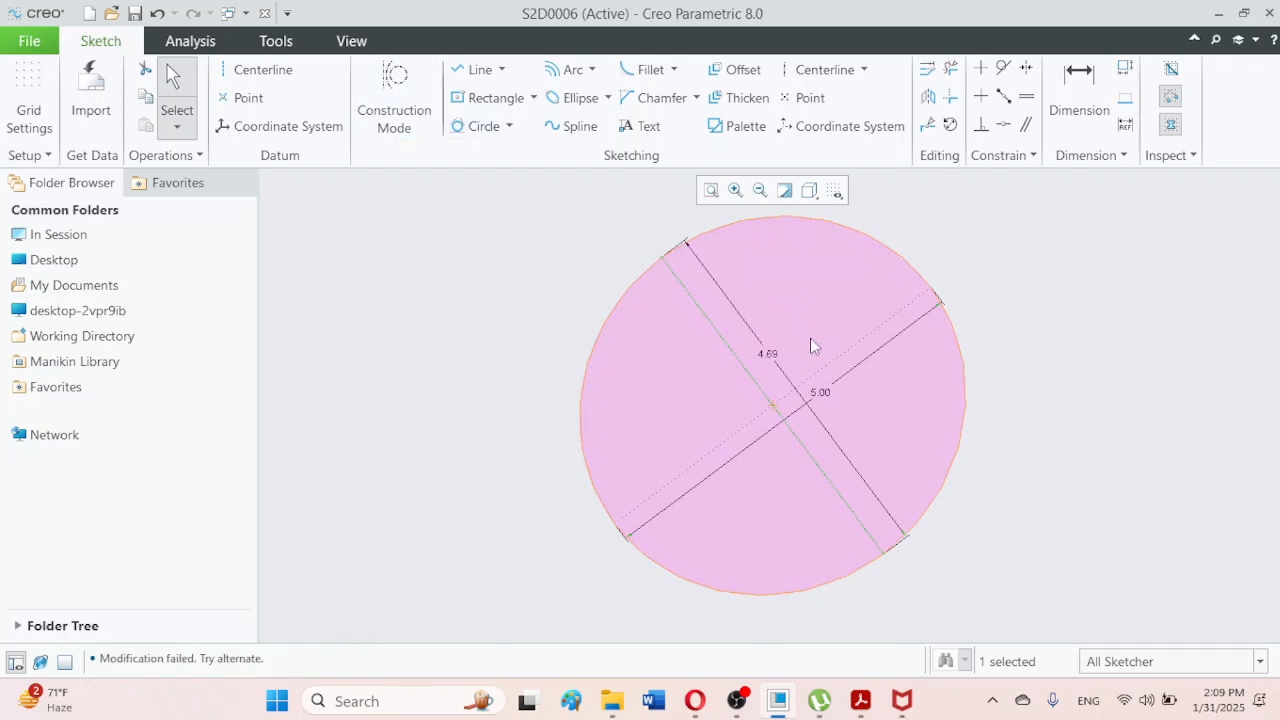
{"action": "double_click", "coordinate": [768, 353]}
{"action": "type", "text": "3"}
{"action": "key", "text": "Return"}
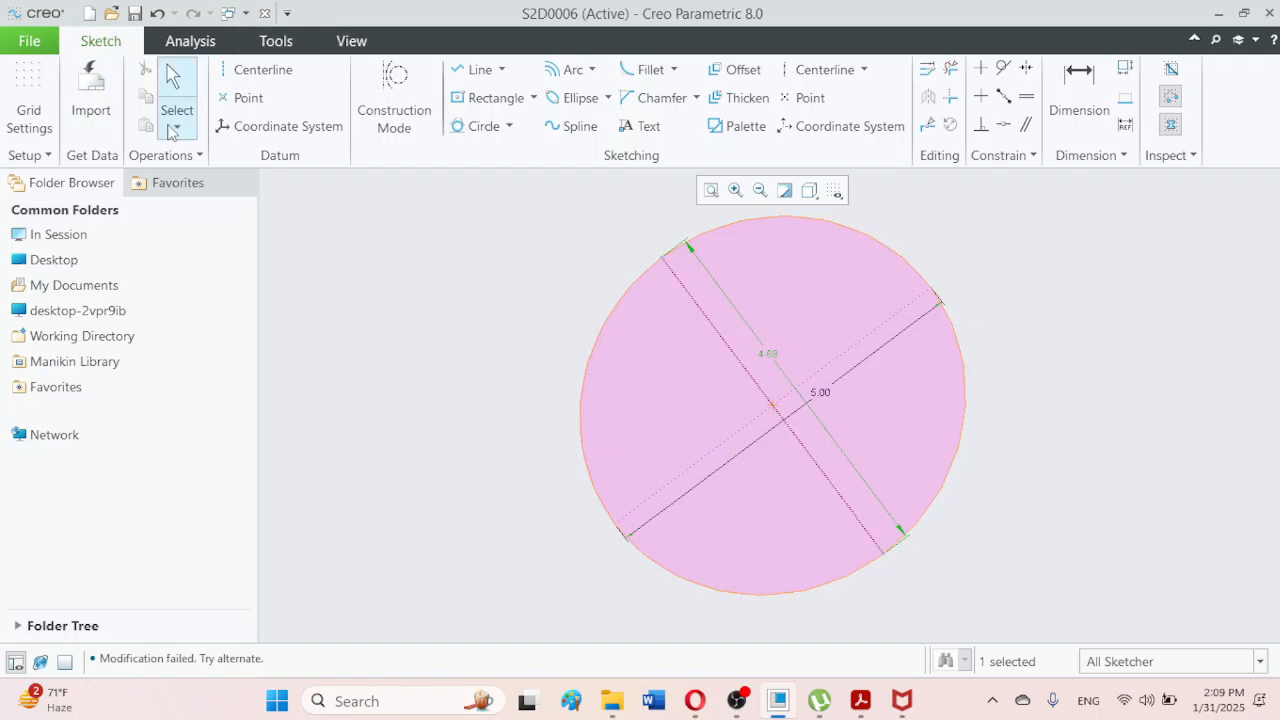
Flatten the ellipse by moving its upper-left axis endpoint inward, and set that axis's length to 5
{"action": "left_click", "coordinate": [178, 85]}
{"action": "left_click_drag", "start_coordinate": [666, 254], "coordinate": [743, 349]}
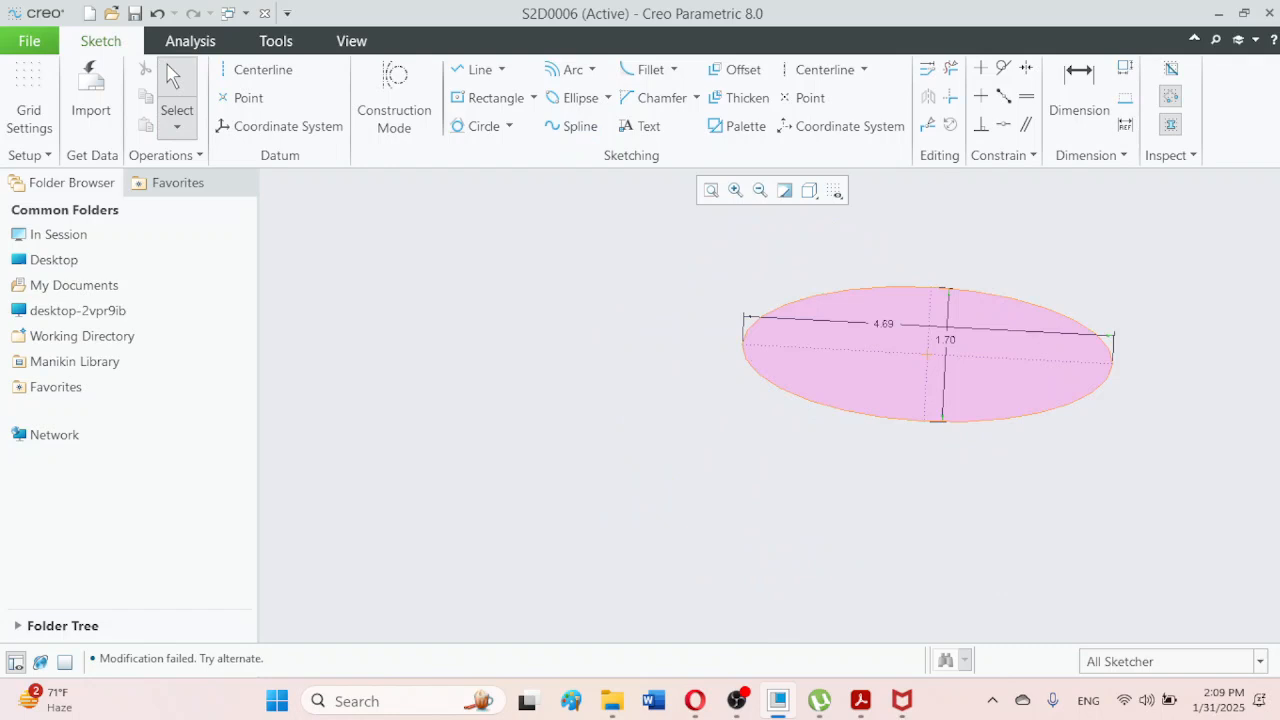
{"action": "double_click", "coordinate": [885, 325]}
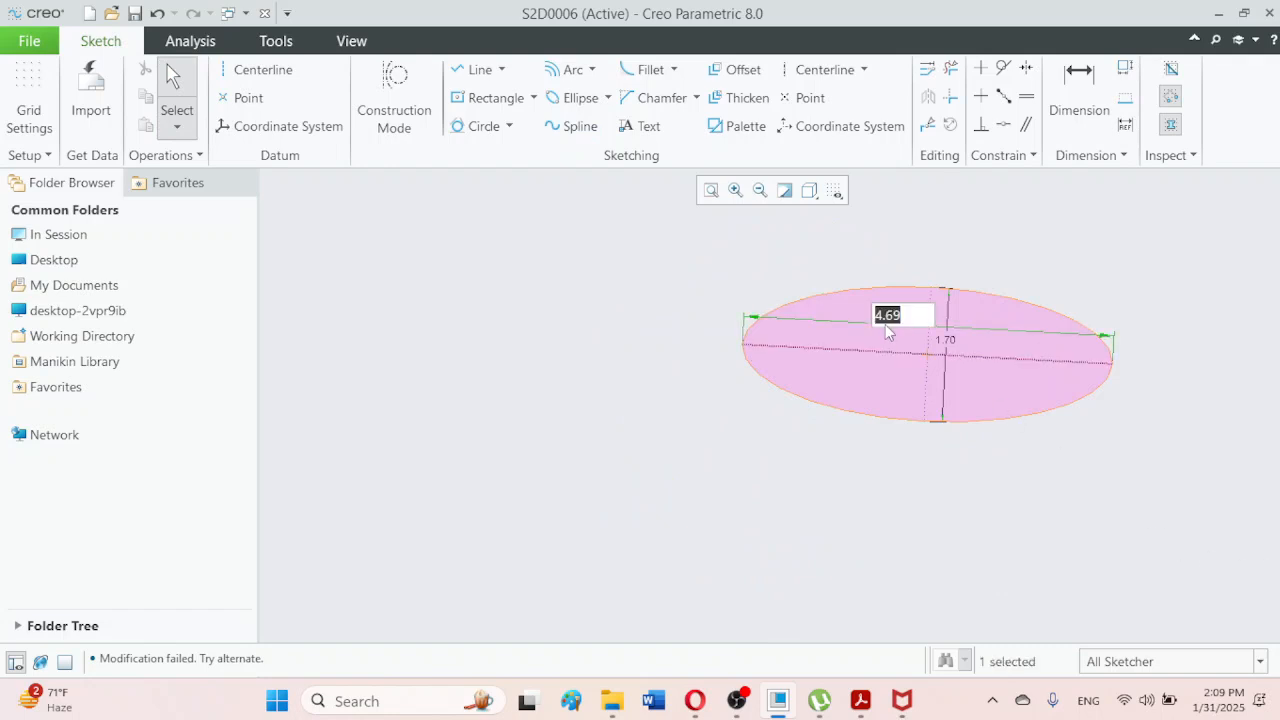
{"action": "type", "text": "5"}
{"action": "key", "text": "Return"}
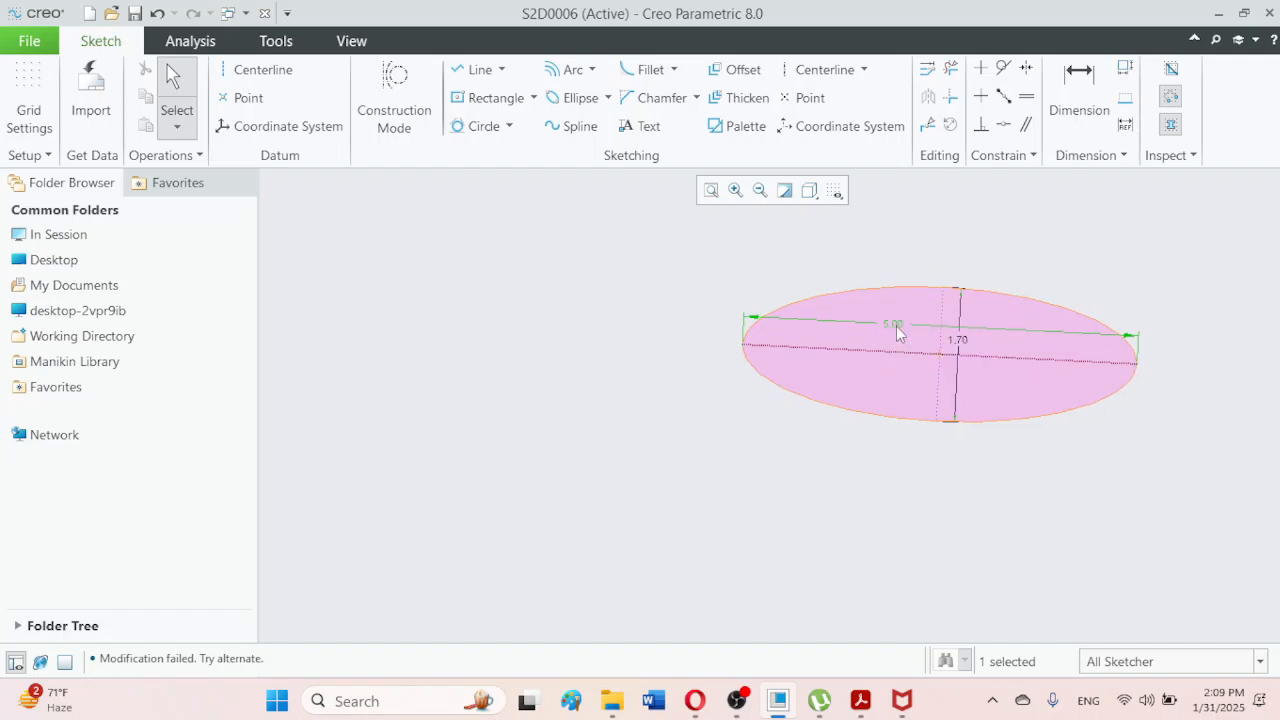
Set the ellipse's short axis length to 3 and then reduce it to 2
{"action": "left_click", "coordinate": [908, 264]}
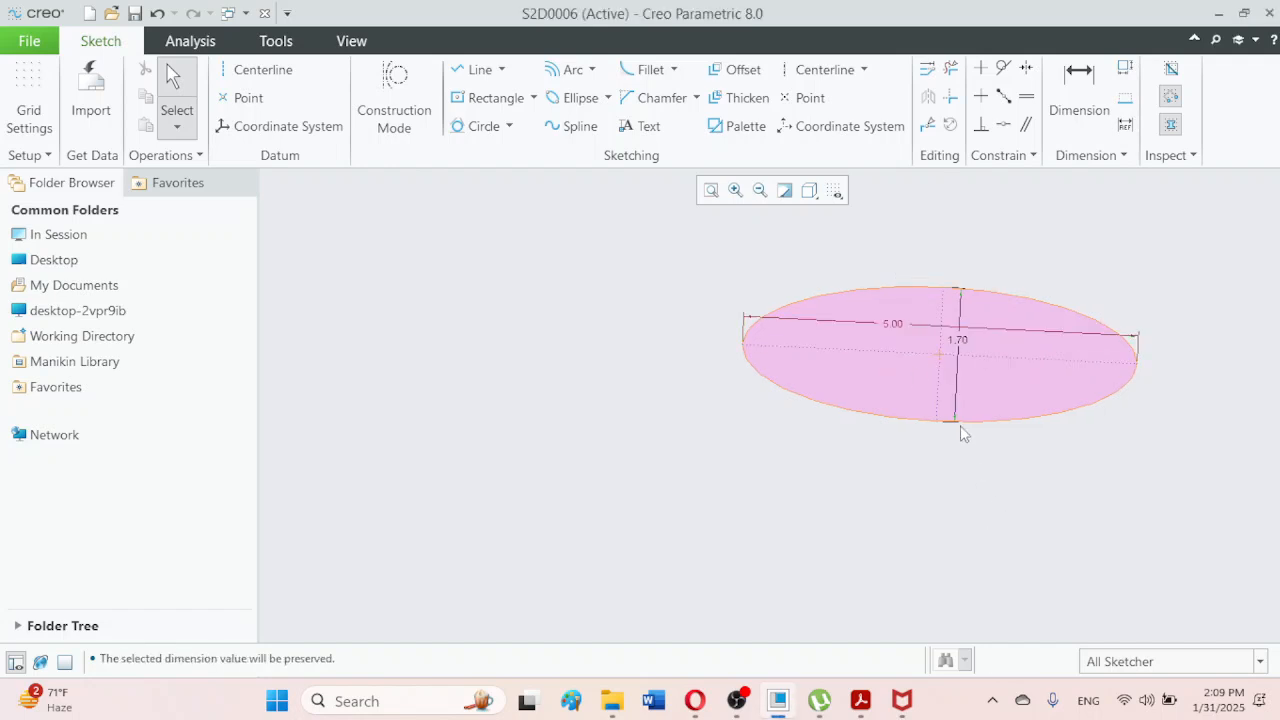
{"action": "double_click", "coordinate": [960, 340]}
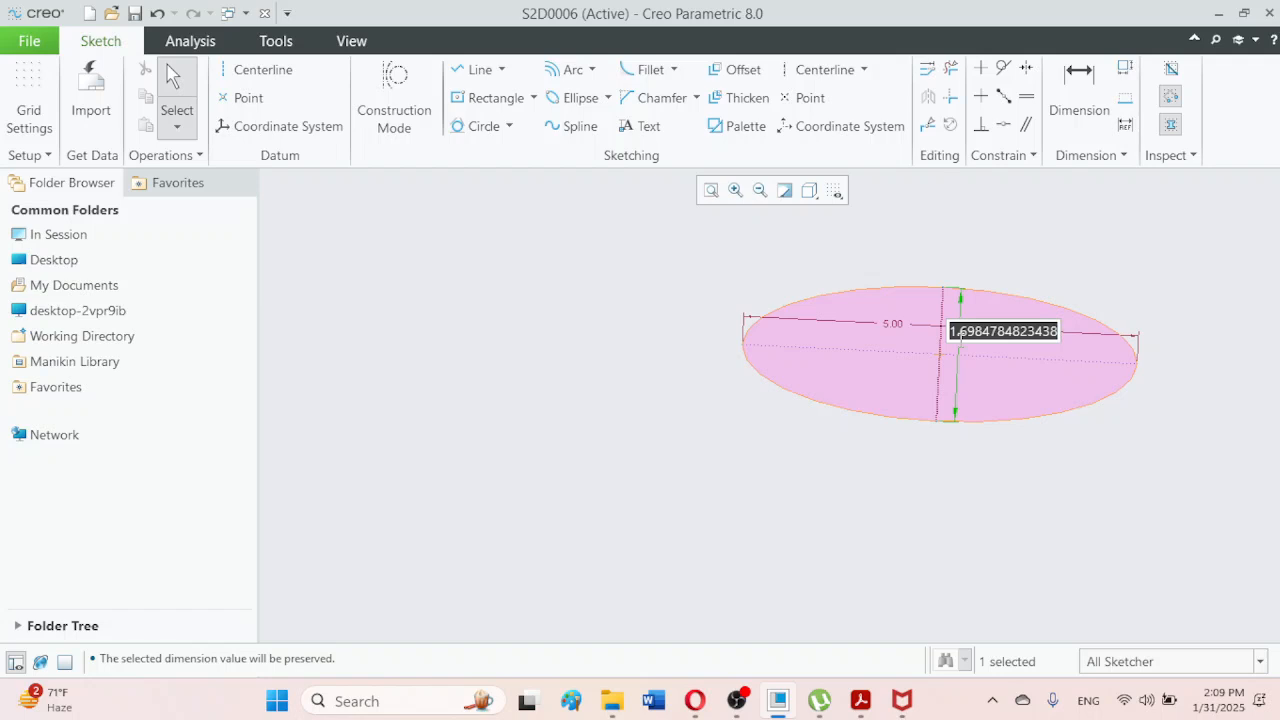
{"action": "type", "text": "3"}
{"action": "key", "text": "Return"}
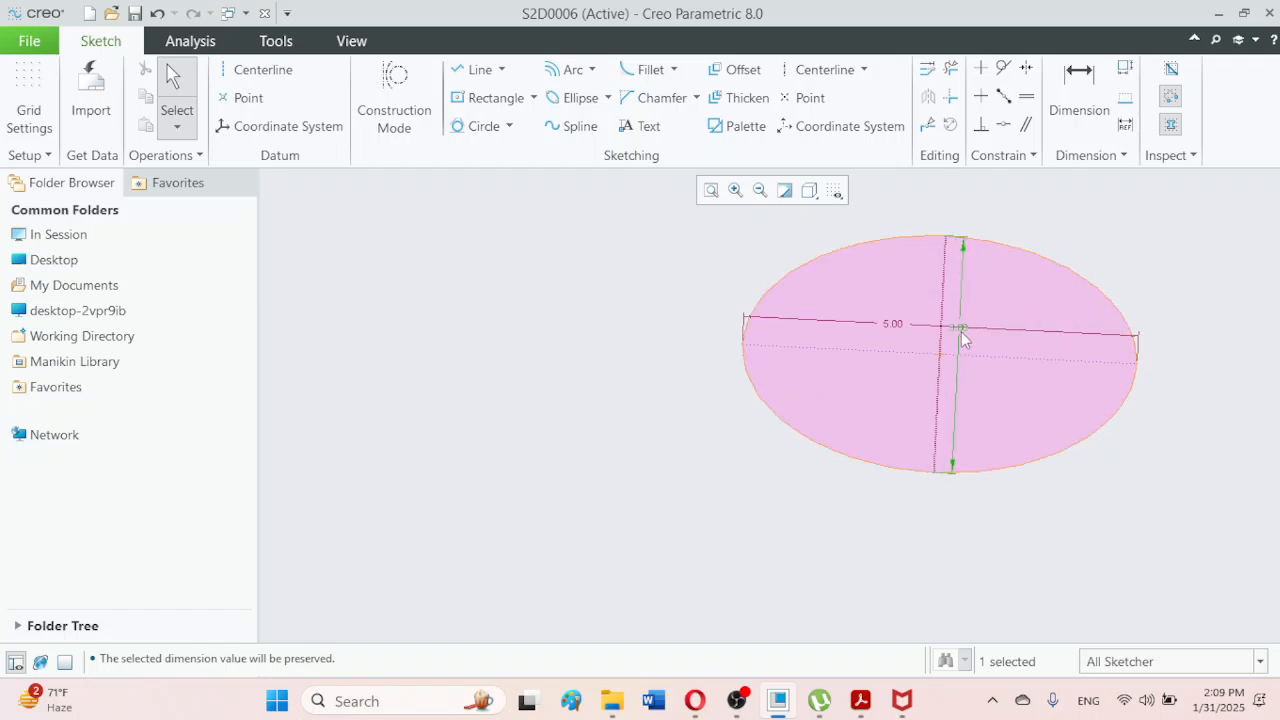
{"action": "double_click", "coordinate": [961, 333]}
{"action": "type", "text": "2"}
{"action": "key", "text": "Return"}
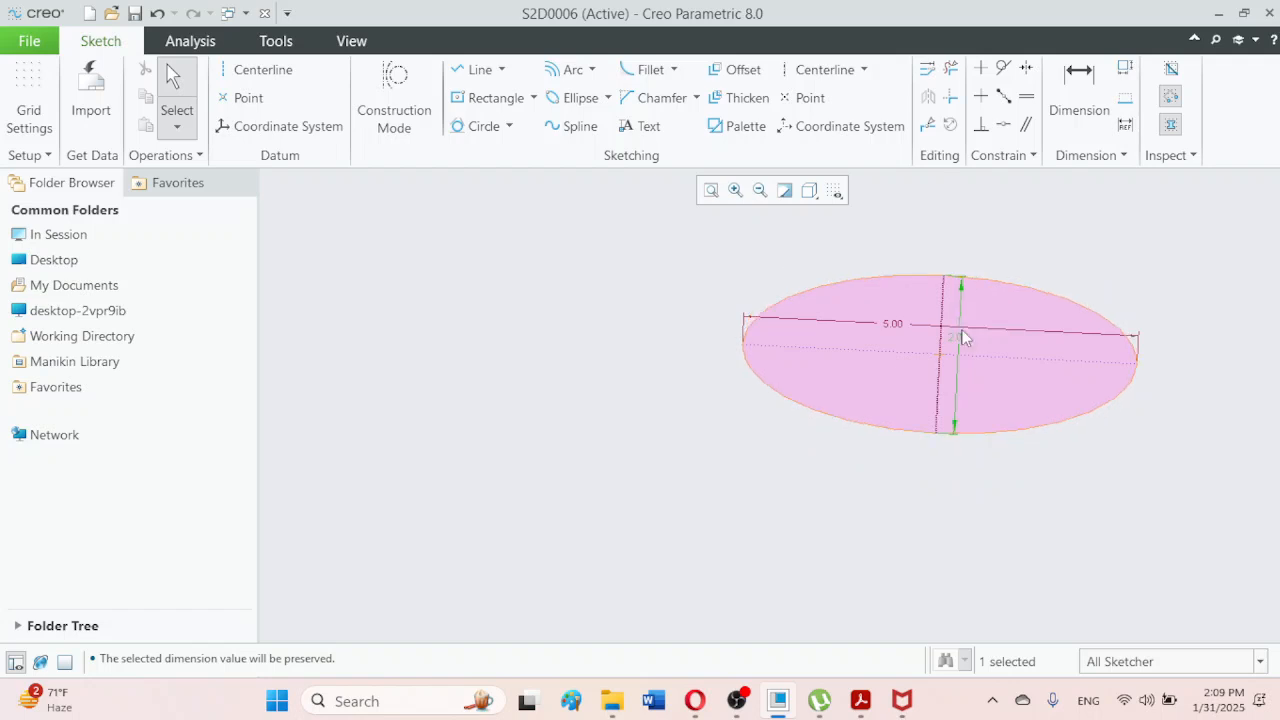
{"action": "left_click", "coordinate": [863, 505]}
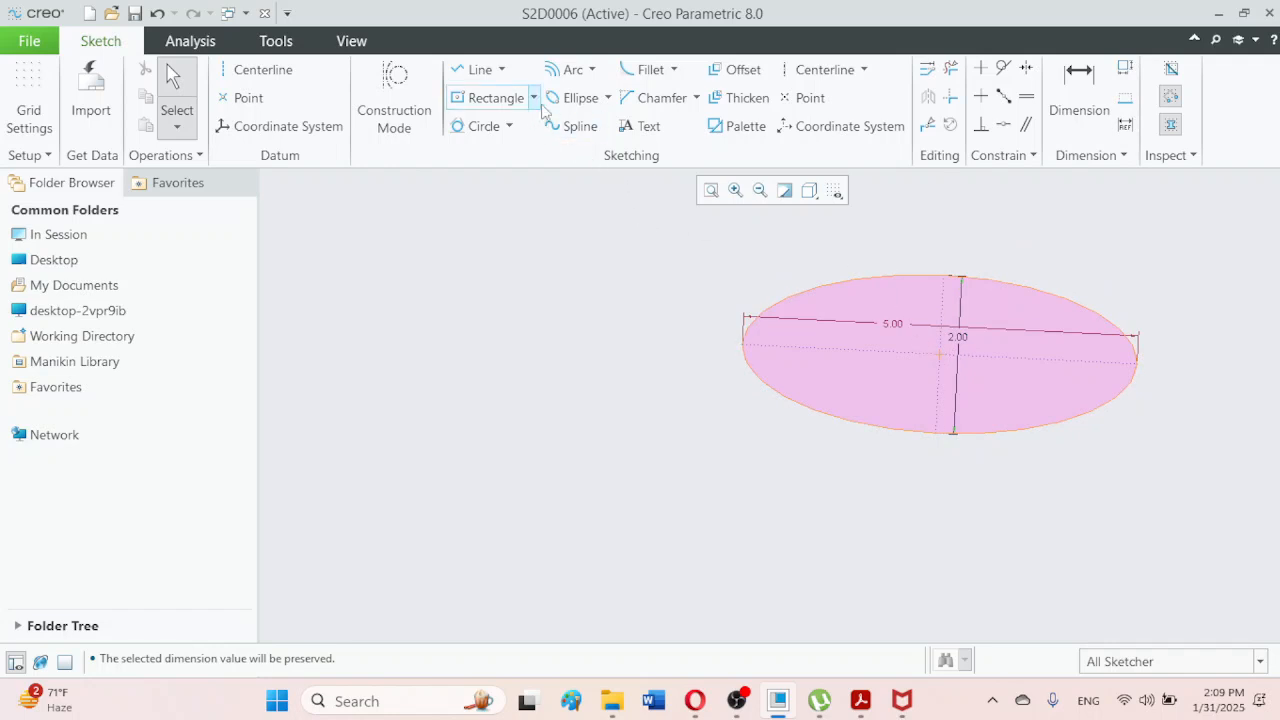
{"action": "left_click", "coordinate": [607, 97]}
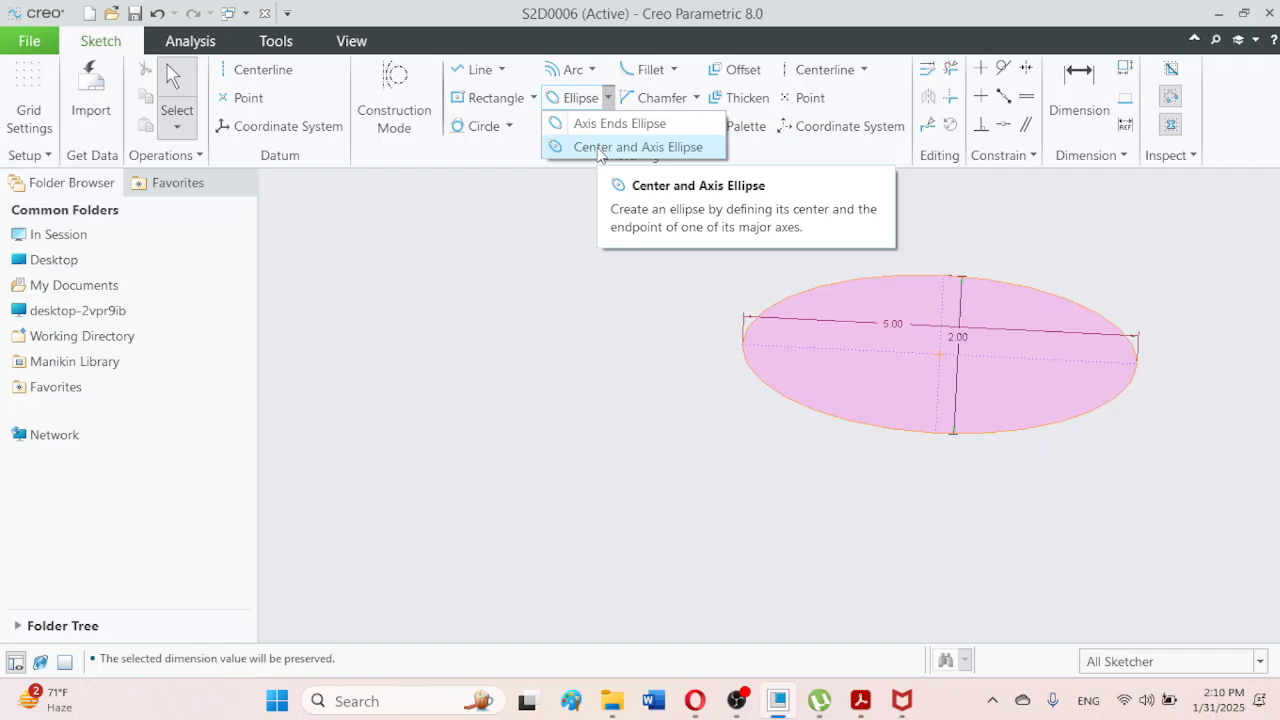
{"action": "left_click", "coordinate": [634, 258]}
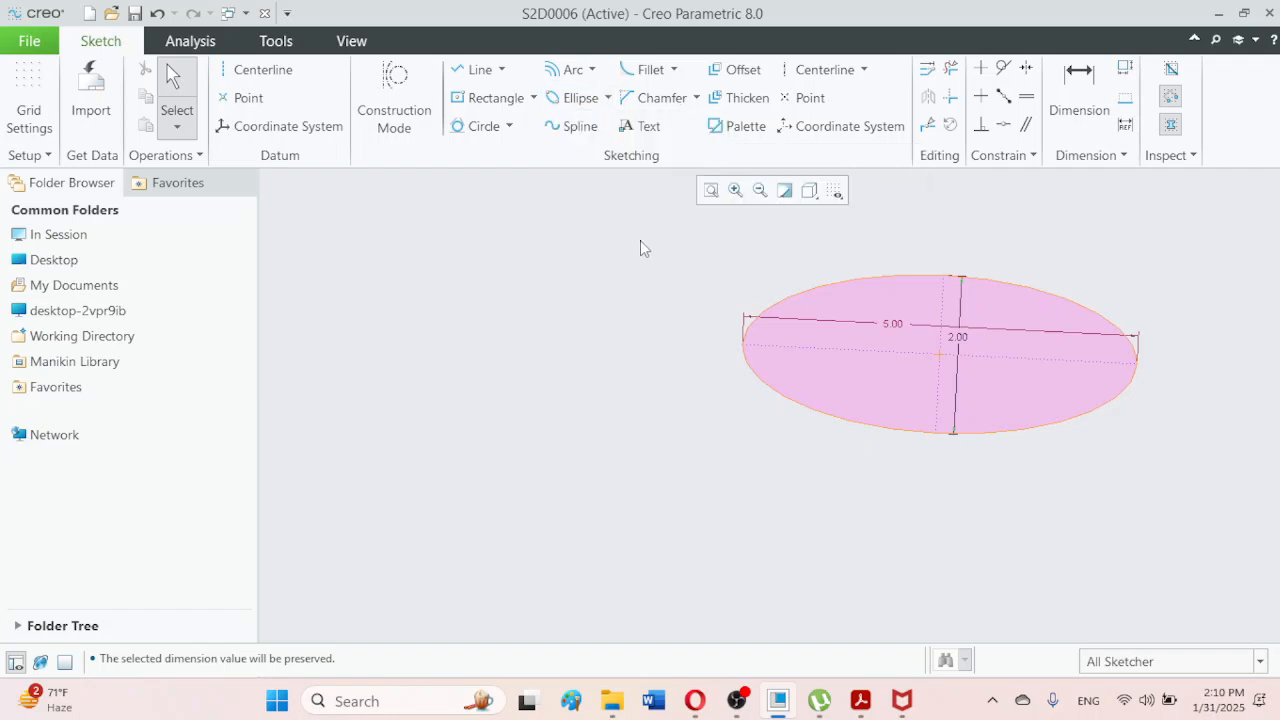
Draw a wavy five-point spline running from the area left of the ellipse to below it
{"action": "left_click", "coordinate": [576, 134]}
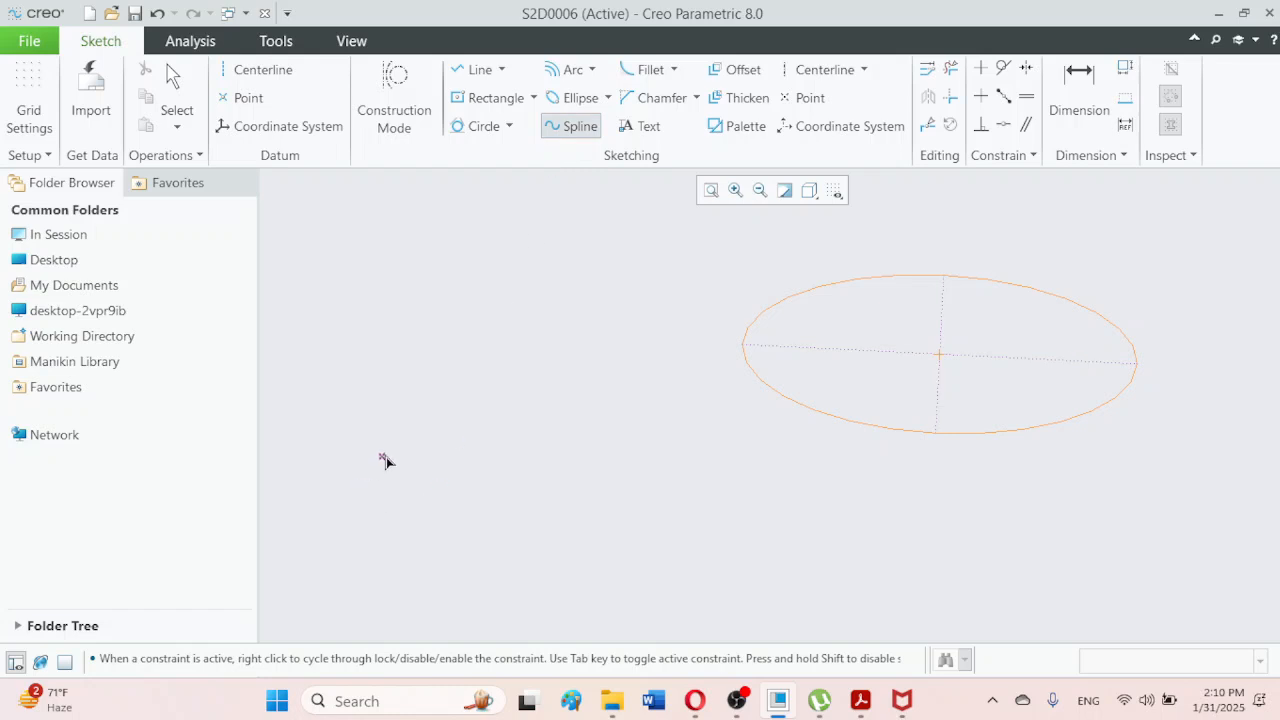
{"action": "left_click", "coordinate": [370, 403]}
{"action": "left_click", "coordinate": [549, 478]}
{"action": "left_click", "coordinate": [713, 489]}
{"action": "left_click", "coordinate": [916, 513]}
{"action": "middle_click", "coordinate": [917, 513]}
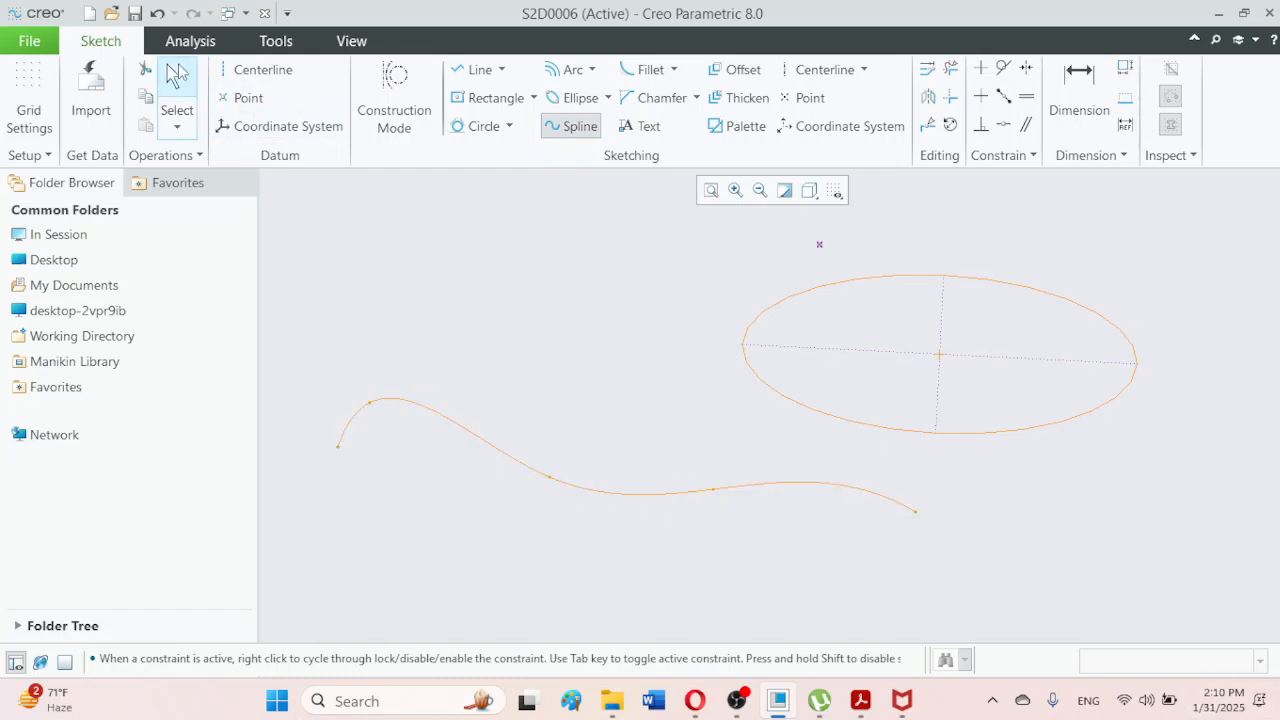
{"action": "left_click", "coordinate": [172, 80]}
{"action": "left_click", "coordinate": [621, 408]}
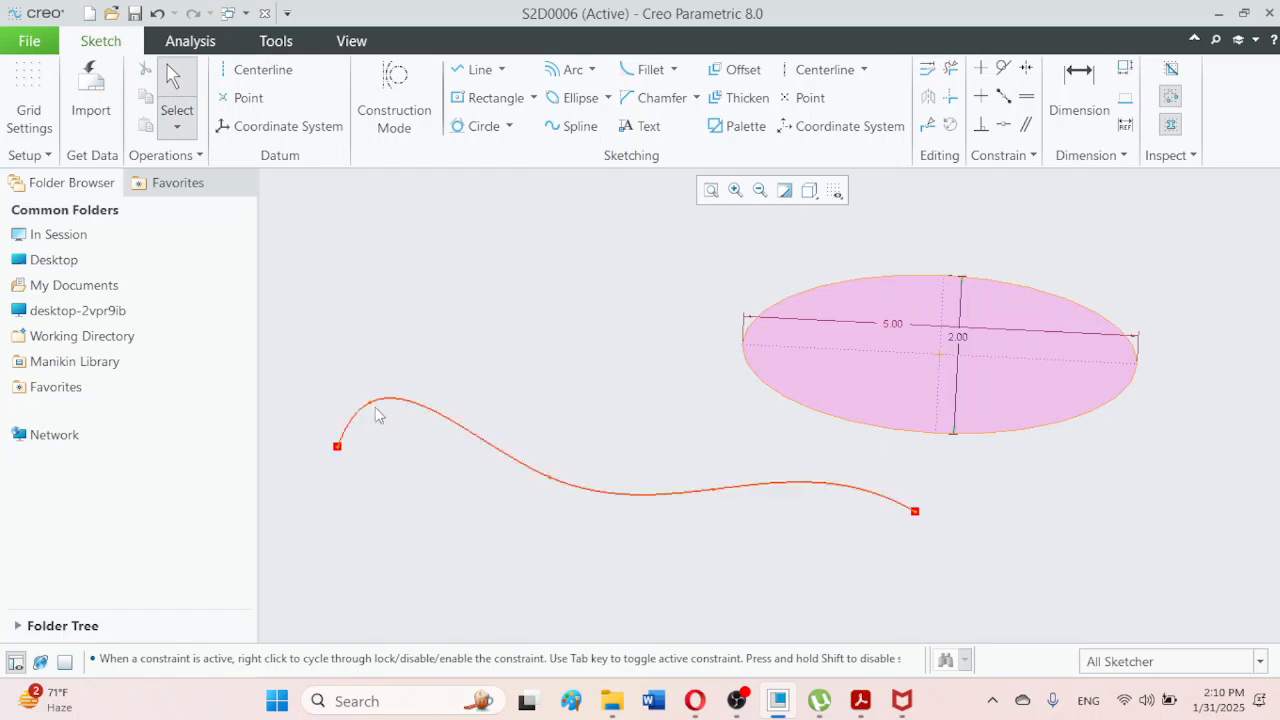
Reshape the spline into a deeper wave by moving its interior points and pulling its right endpoint up and inward
{"action": "left_click_drag", "start_coordinate": [373, 406], "coordinate": [411, 346]}
{"action": "left_click_drag", "start_coordinate": [549, 479], "coordinate": [527, 329]}
{"action": "mouse_move", "coordinate": [713, 491]}
{"action": "left_mouse_down"}
{"action": "mouse_move", "coordinate": [711, 417]}
{"action": "mouse_move", "coordinate": [699, 507]}
{"action": "left_mouse_up"}
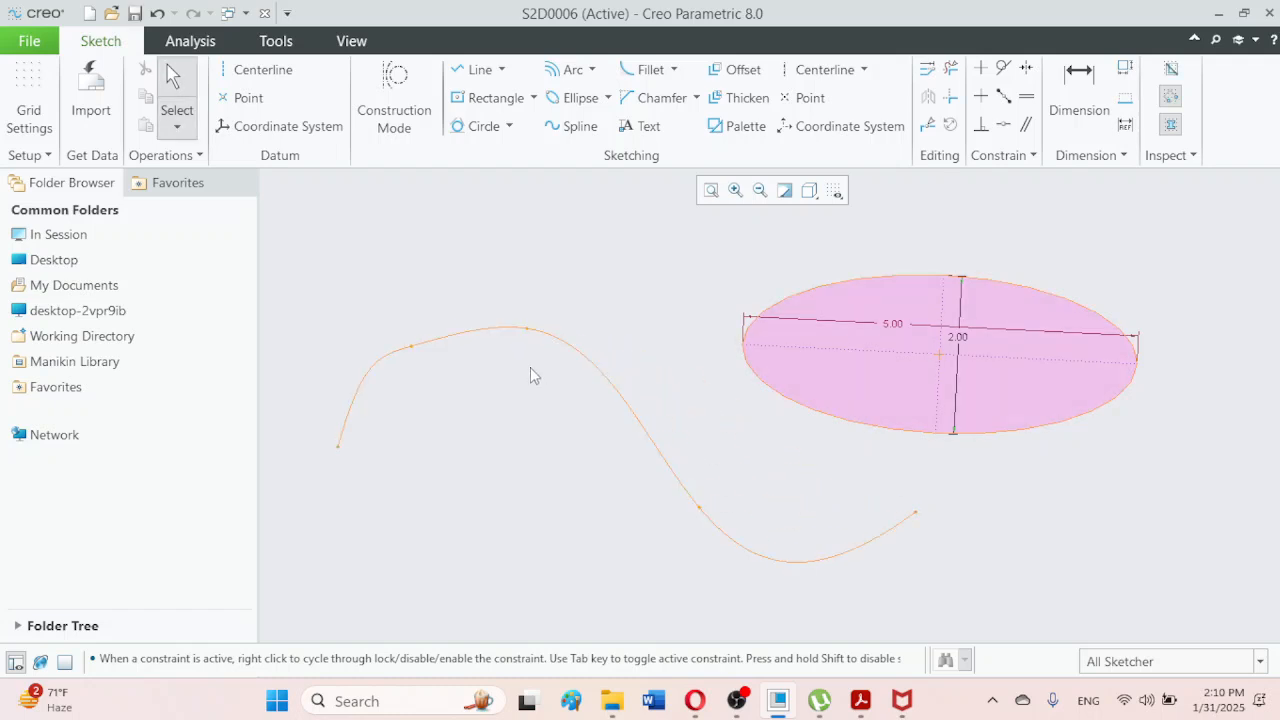
{"action": "mouse_move", "coordinate": [411, 349]}
{"action": "left_mouse_down"}
{"action": "mouse_move", "coordinate": [417, 434]}
{"action": "mouse_move", "coordinate": [440, 488]}
{"action": "left_mouse_up"}
{"action": "left_click_drag", "start_coordinate": [700, 509], "coordinate": [666, 519]}
{"action": "mouse_move", "coordinate": [915, 513]}
{"action": "left_mouse_down"}
{"action": "mouse_move", "coordinate": [903, 523]}
{"action": "mouse_move", "coordinate": [891, 494]}
{"action": "mouse_move", "coordinate": [849, 464]}
{"action": "left_mouse_up"}
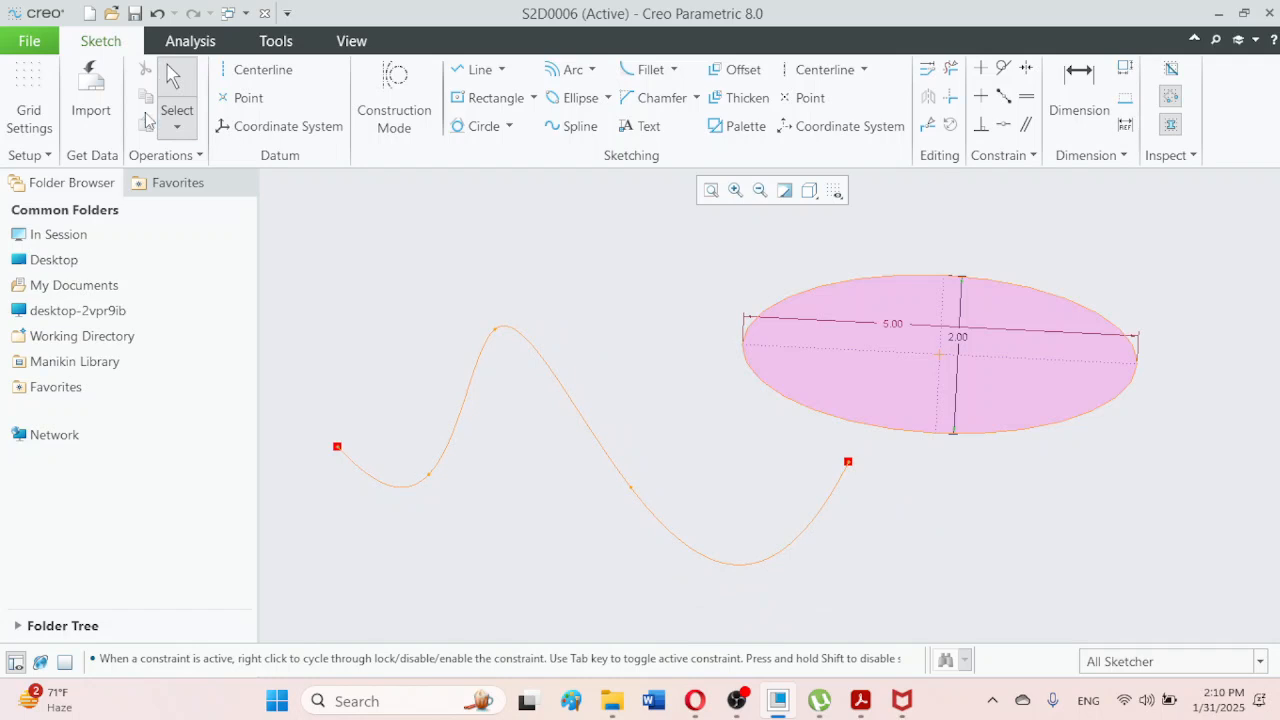
Select all geometry in the sketch and delete it, including the spline and the ellipse
{"action": "left_click", "coordinate": [180, 128]}
{"action": "left_click", "coordinate": [225, 201]}
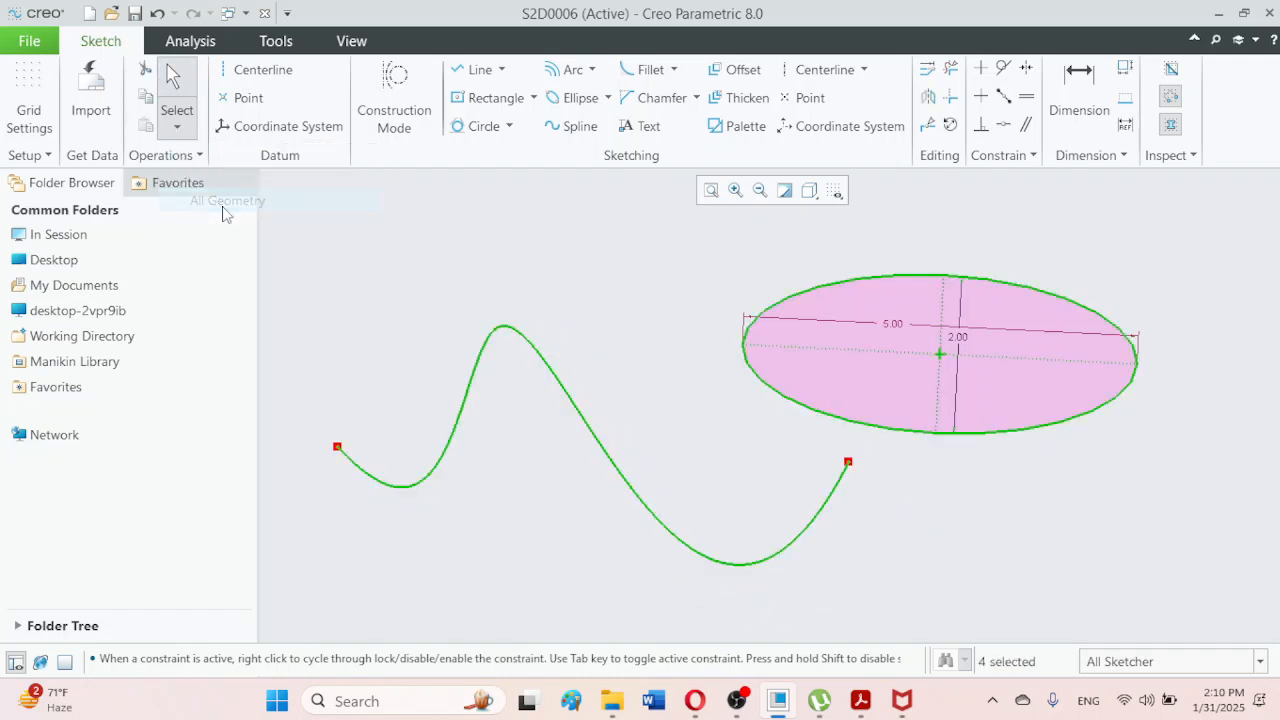
{"action": "key", "text": "Delete"}
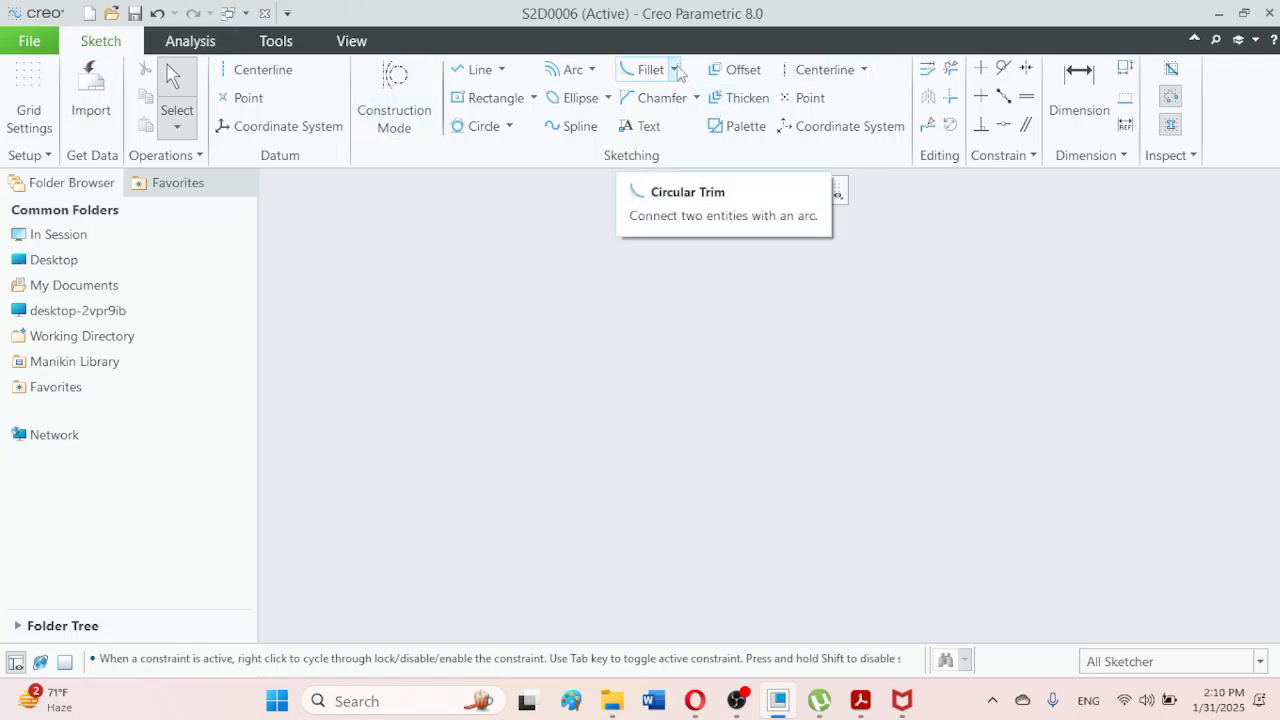
Draw a stepped chain of four connected lines: vertical down, horizontal right, vertical up and a shorter horizontal to the right
{"action": "left_click", "coordinate": [472, 69]}
{"action": "left_click", "coordinate": [545, 259]}
{"action": "left_click", "coordinate": [545, 512]}
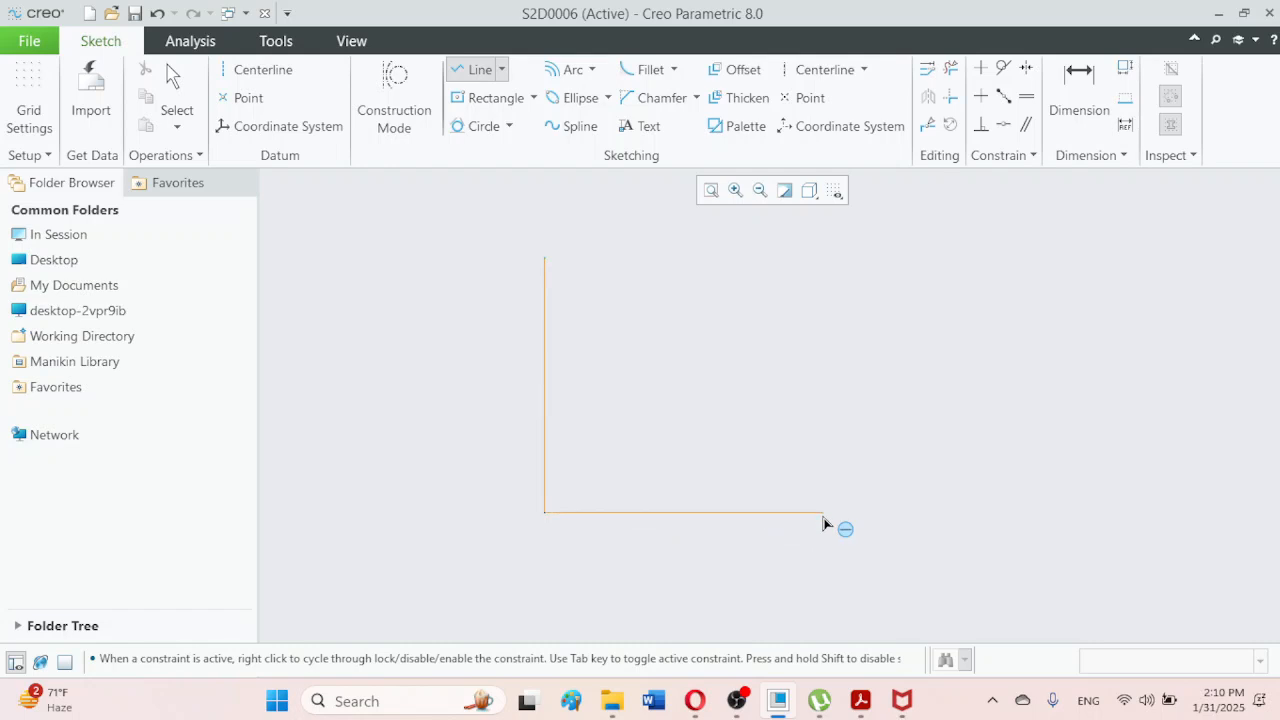
{"action": "left_click", "coordinate": [825, 515]}
{"action": "middle_click", "coordinate": [825, 487]}
{"action": "left_click", "coordinate": [828, 514]}
{"action": "left_click", "coordinate": [827, 516]}
{"action": "left_click", "coordinate": [825, 300]}
{"action": "middle_click", "coordinate": [825, 298]}
{"action": "left_click", "coordinate": [823, 299]}
{"action": "left_click", "coordinate": [1004, 300]}
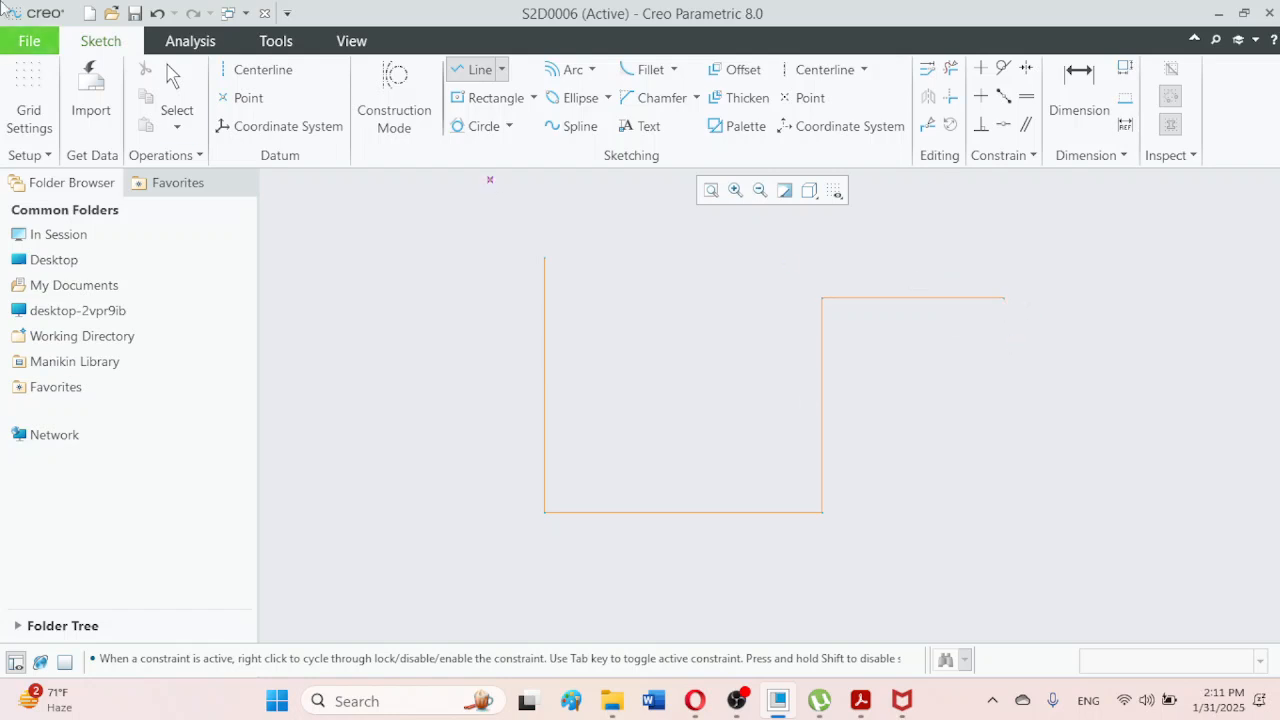
{"action": "left_click", "coordinate": [175, 82]}
{"action": "left_click", "coordinate": [490, 413]}
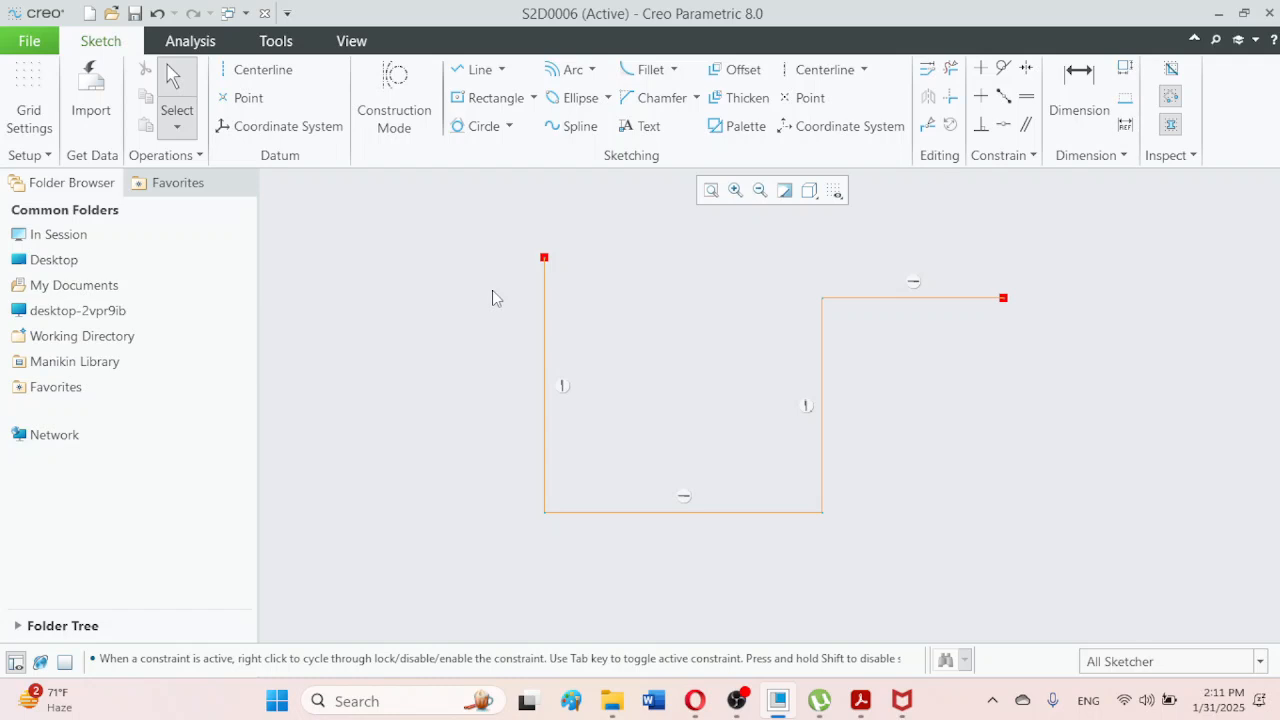
Round the lower-left corner of the line chain with a Circular fillet that keeps construction lines to the corner
{"action": "left_click", "coordinate": [675, 70]}
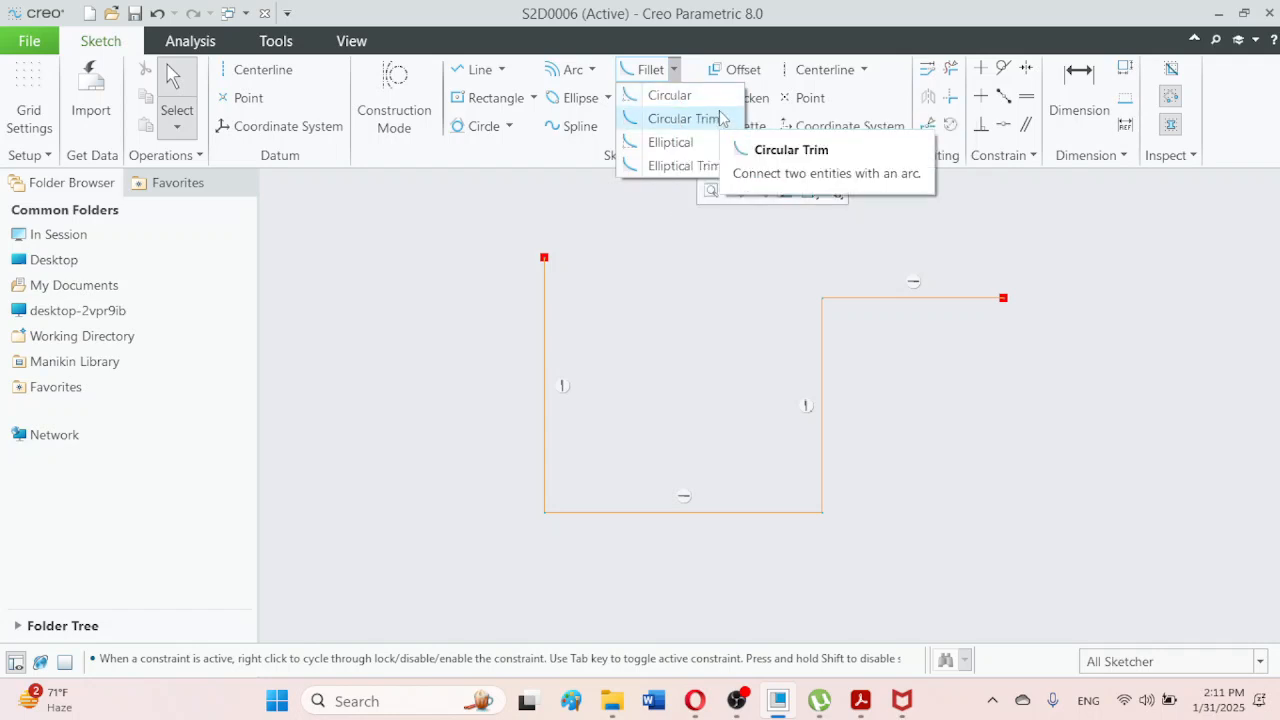
{"action": "left_click", "coordinate": [670, 95]}
{"action": "left_click", "coordinate": [547, 440]}
{"action": "left_click", "coordinate": [601, 513]}
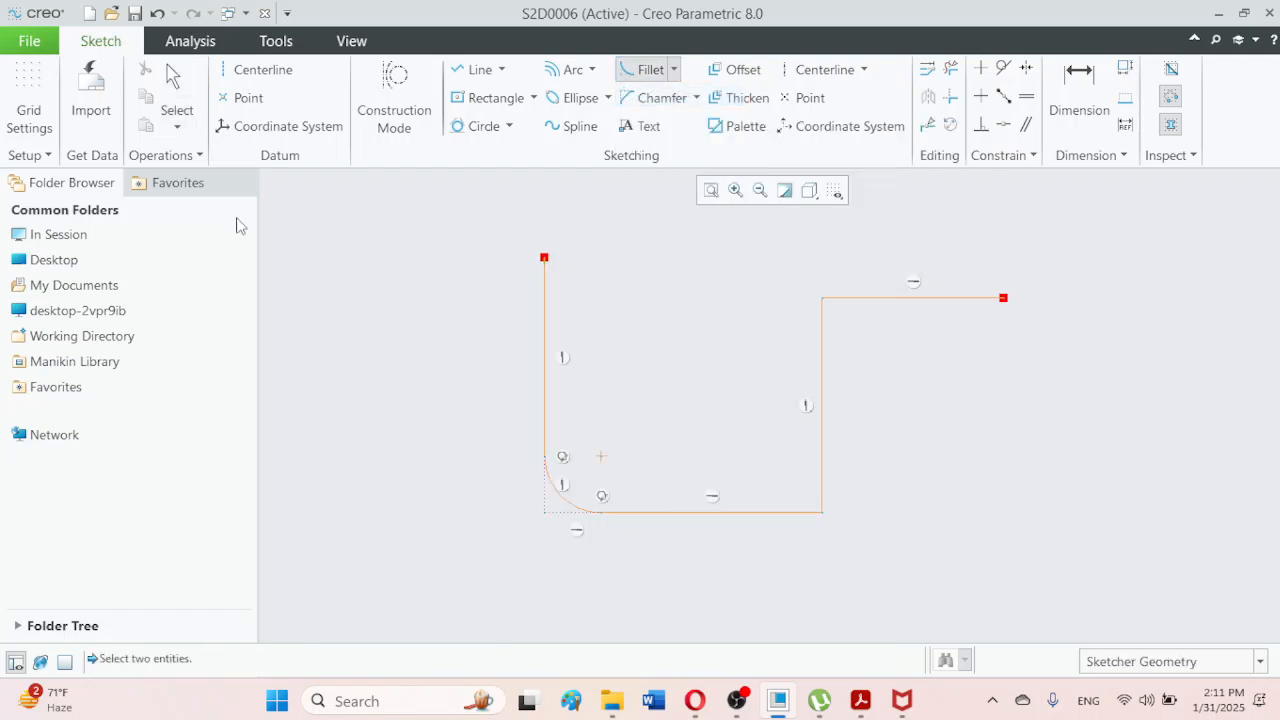
{"action": "left_click", "coordinate": [171, 92]}
{"action": "left_click", "coordinate": [501, 522]}
Draw a horizontal and a vertical line joining the fillet arc's two endpoints to its center
{"action": "scroll", "coordinate": [515, 552], "scroll_direction": "down", "scroll_amount": 5}
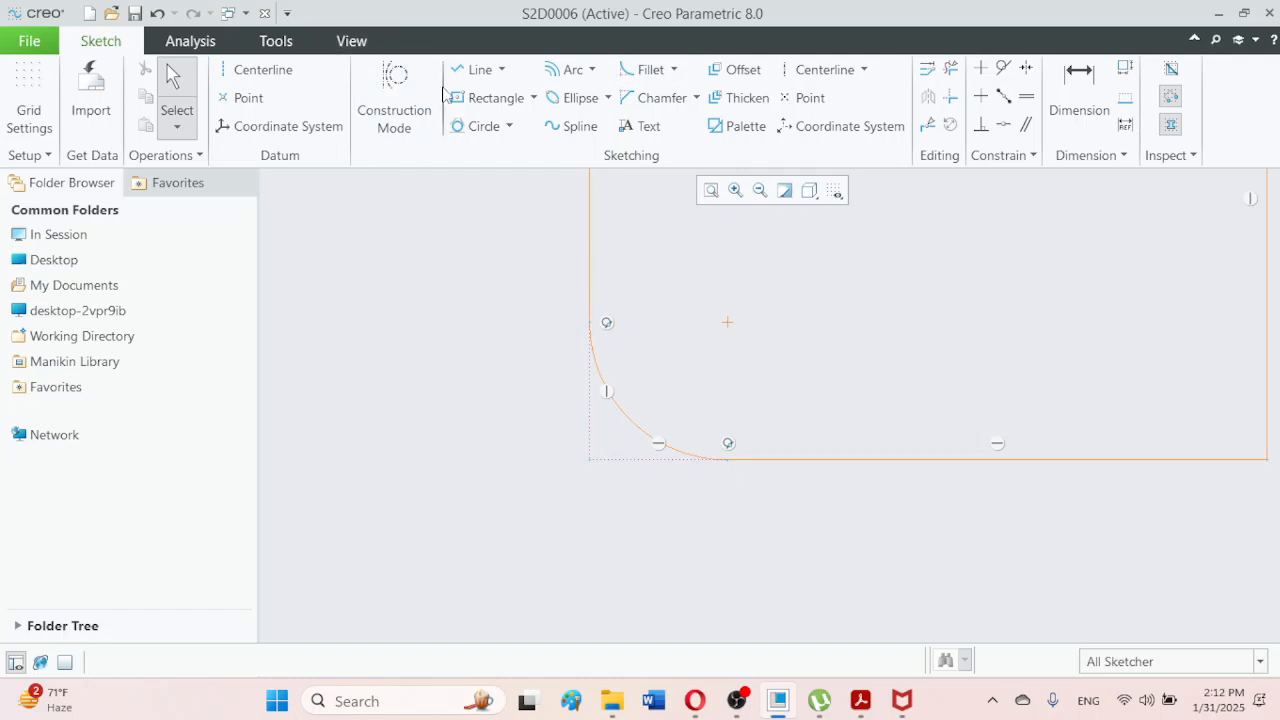
{"action": "left_click", "coordinate": [474, 69]}
{"action": "left_click", "coordinate": [591, 322]}
{"action": "left_click", "coordinate": [727, 322]}
{"action": "middle_click", "coordinate": [720, 343]}
{"action": "left_click", "coordinate": [720, 343]}
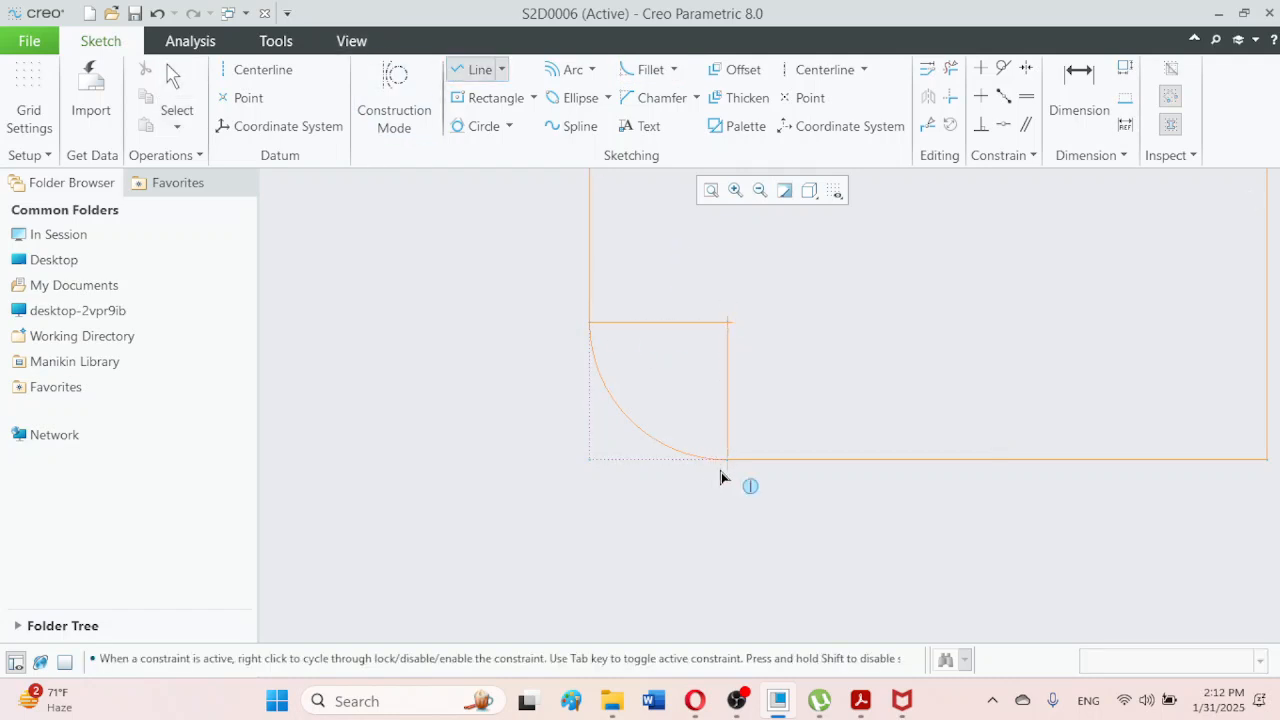
{"action": "left_click", "coordinate": [727, 460]}
{"action": "middle_click", "coordinate": [712, 420]}
{"action": "left_click", "coordinate": [728, 392]}
{"action": "left_click", "coordinate": [174, 112]}
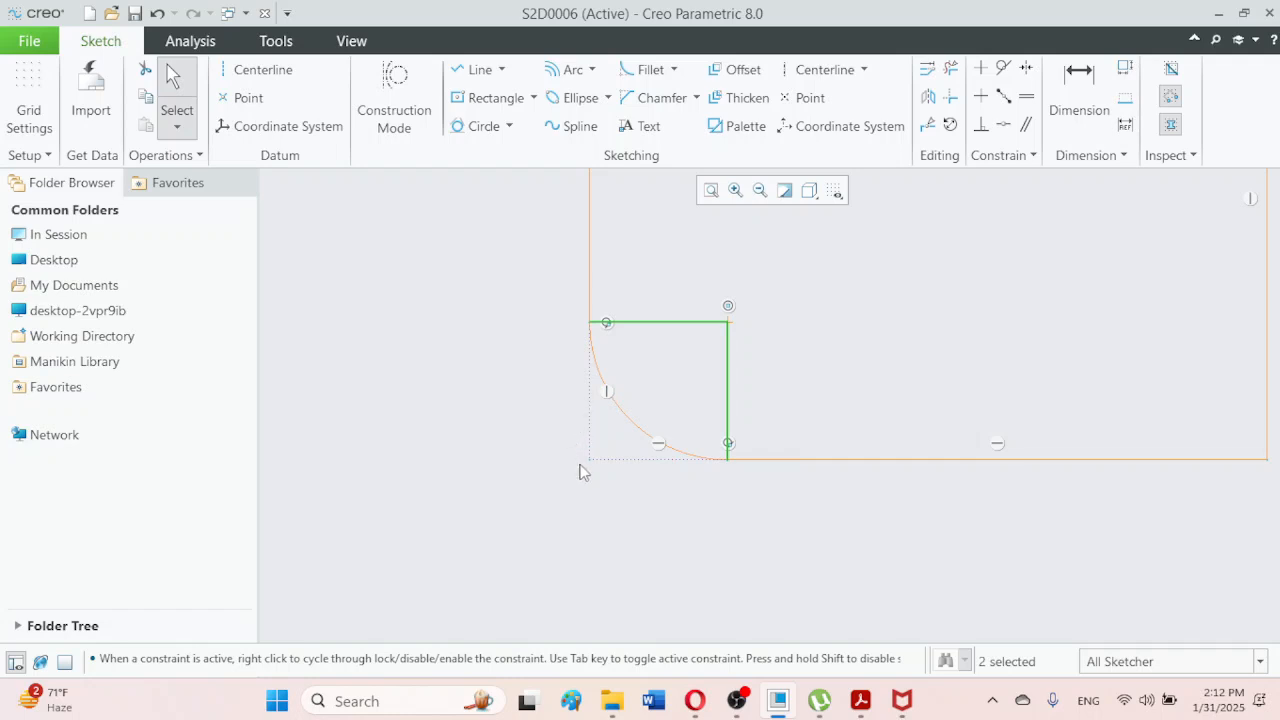
Draw a small Center and Point circle in the empty area left of the fillet
{"action": "left_click", "coordinate": [509, 127]}
{"action": "left_click", "coordinate": [500, 149]}
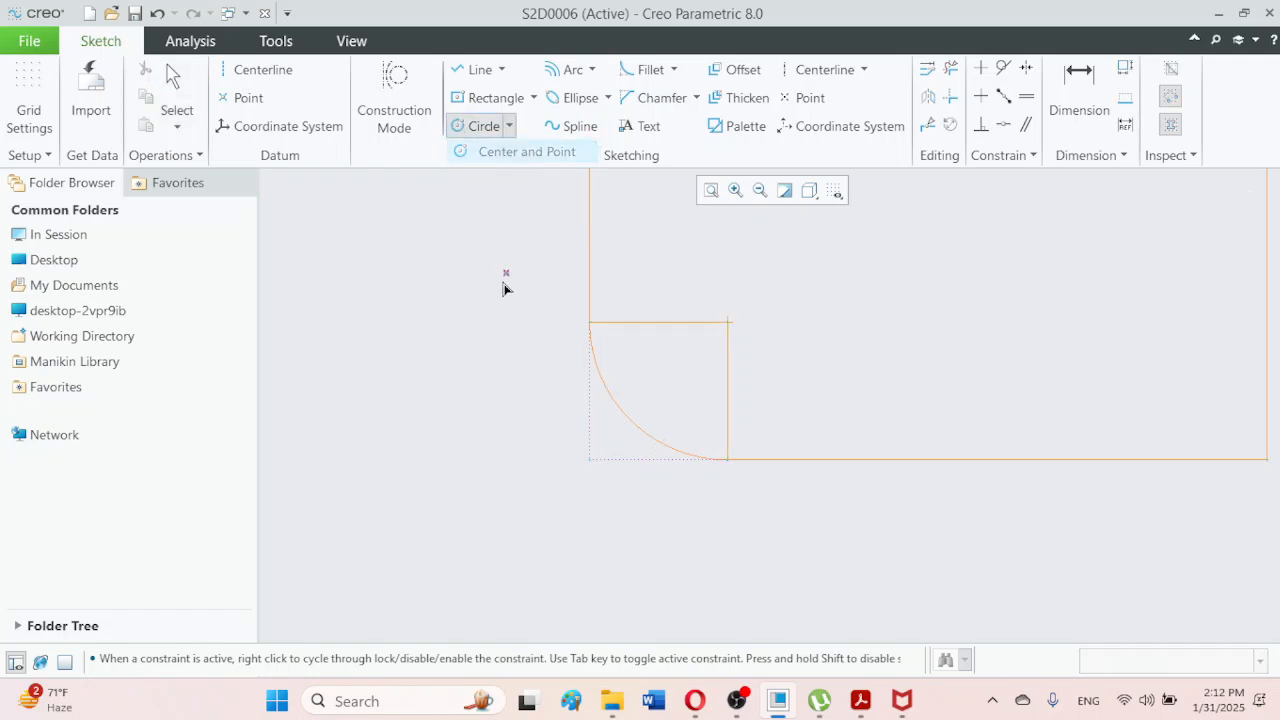
{"action": "left_click", "coordinate": [396, 361]}
{"action": "left_click", "coordinate": [435, 393]}
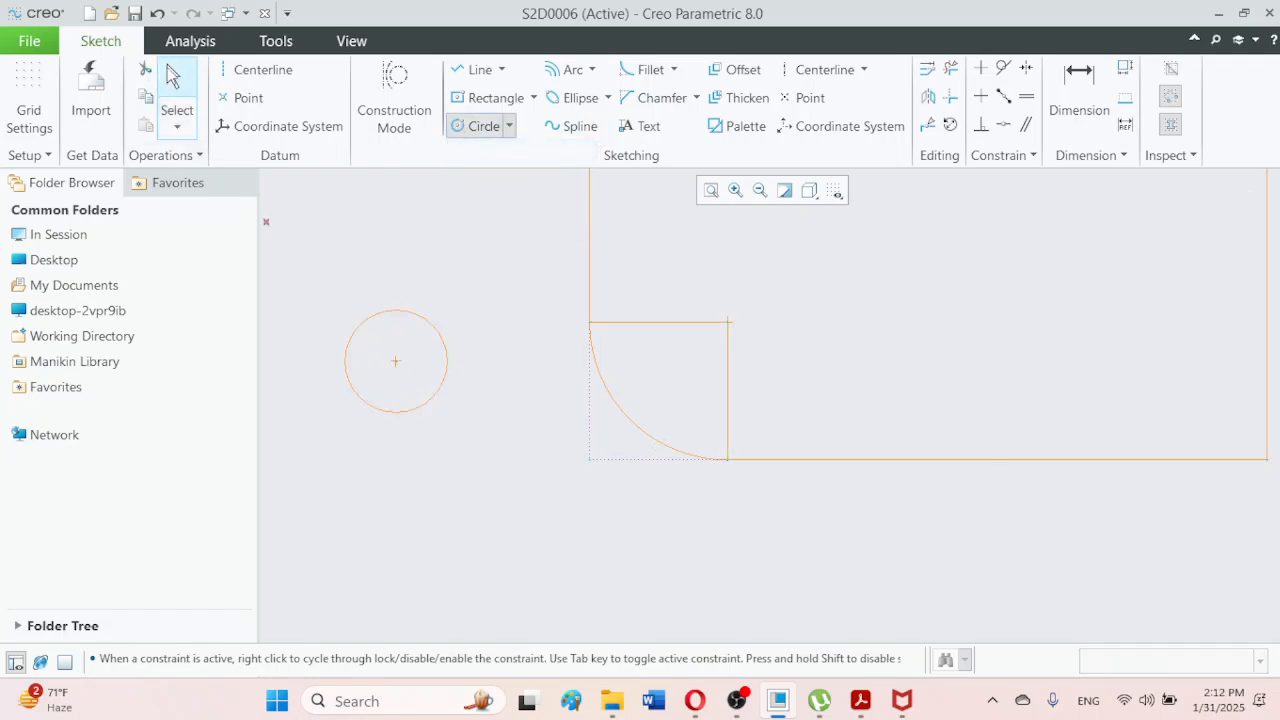
{"action": "left_click", "coordinate": [172, 80]}
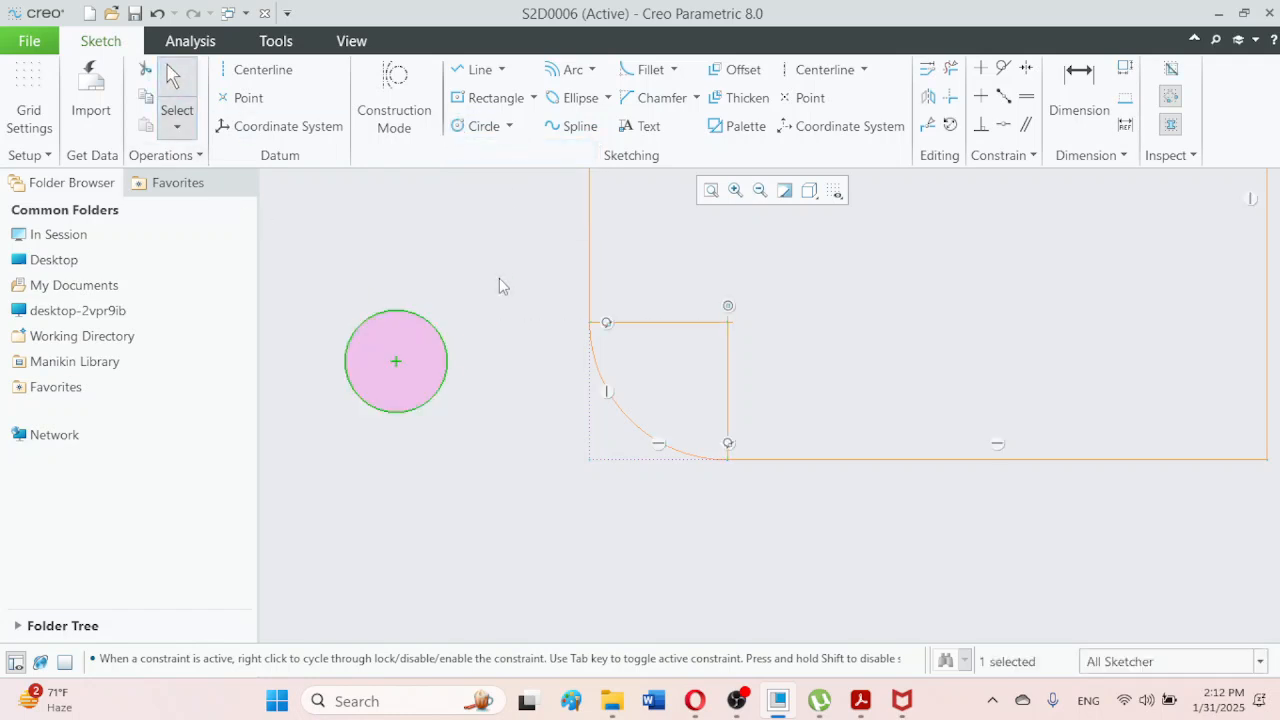
Make the circle's center coincident with the corner where the fillet's construction lines meet
{"action": "left_click", "coordinate": [1002, 126]}
{"action": "left_click", "coordinate": [588, 461]}
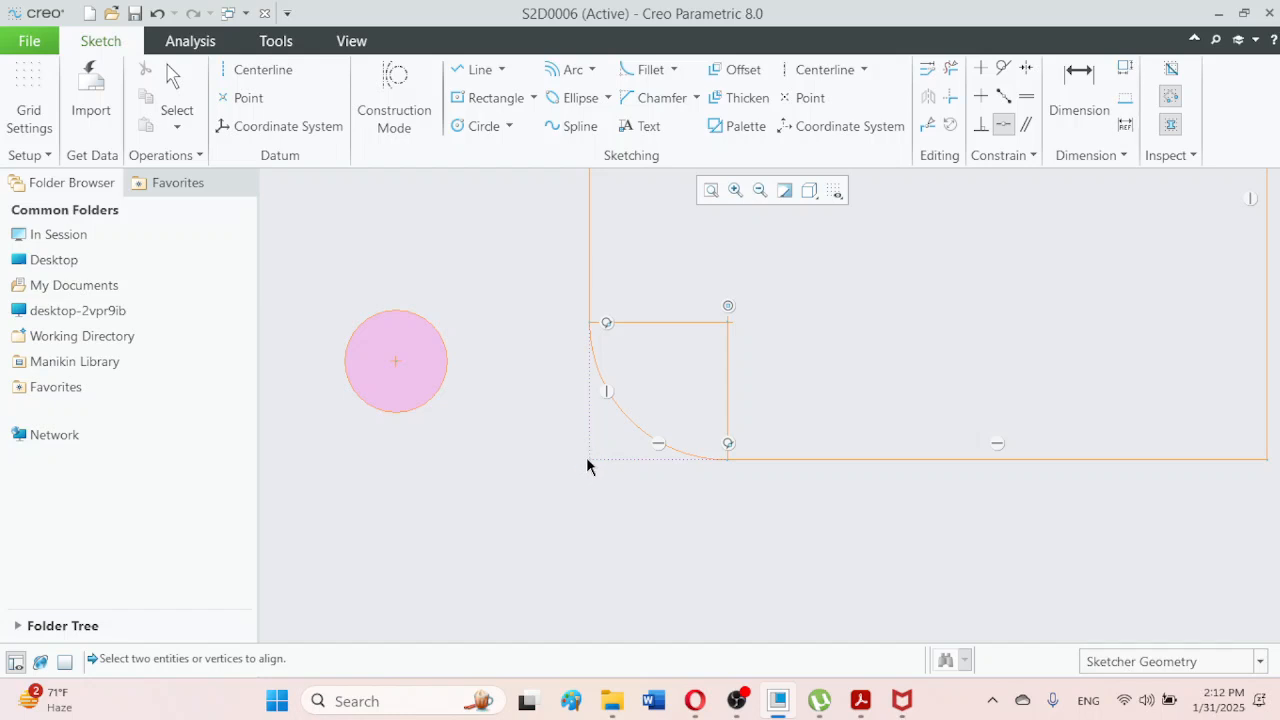
{"action": "left_click", "coordinate": [396, 362]}
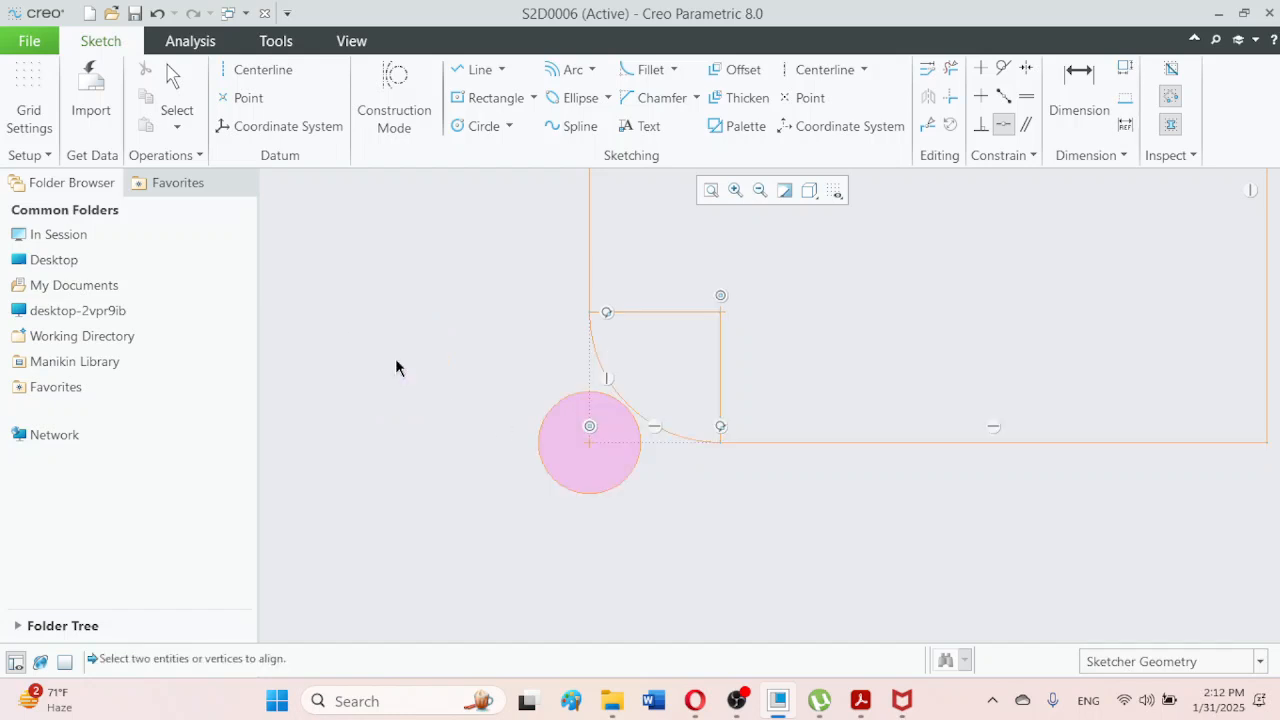
{"action": "left_click", "coordinate": [180, 100]}
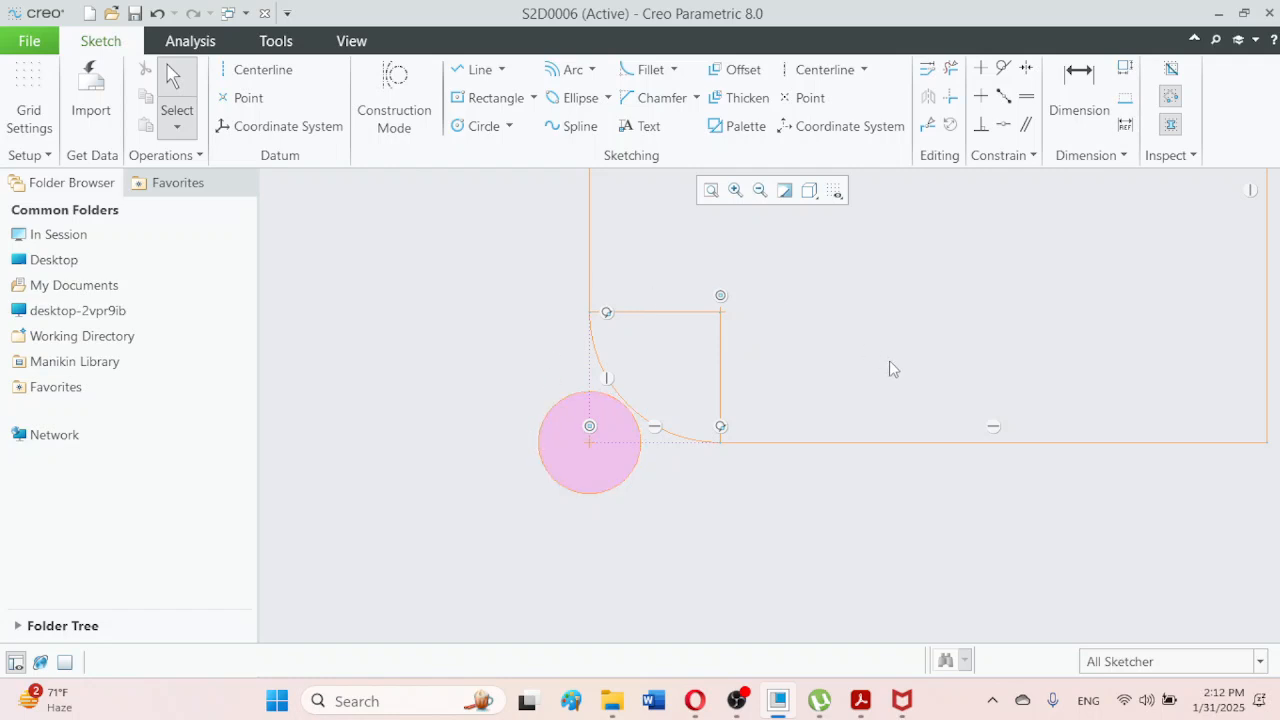
Round the lower-right corner of the line chain with a Circular Trim fillet
{"action": "scroll", "coordinate": [1009, 443], "scroll_direction": "up", "scroll_amount": 3}
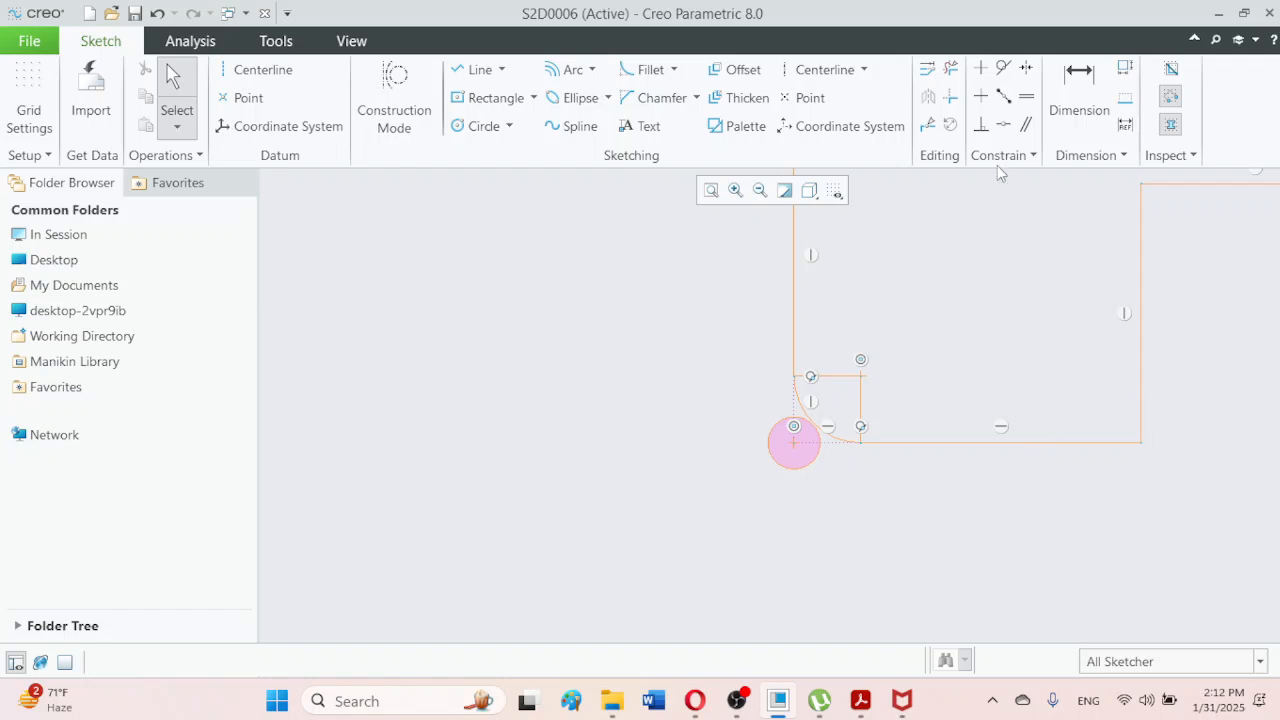
{"action": "left_click", "coordinate": [674, 69]}
{"action": "left_click", "coordinate": [681, 120]}
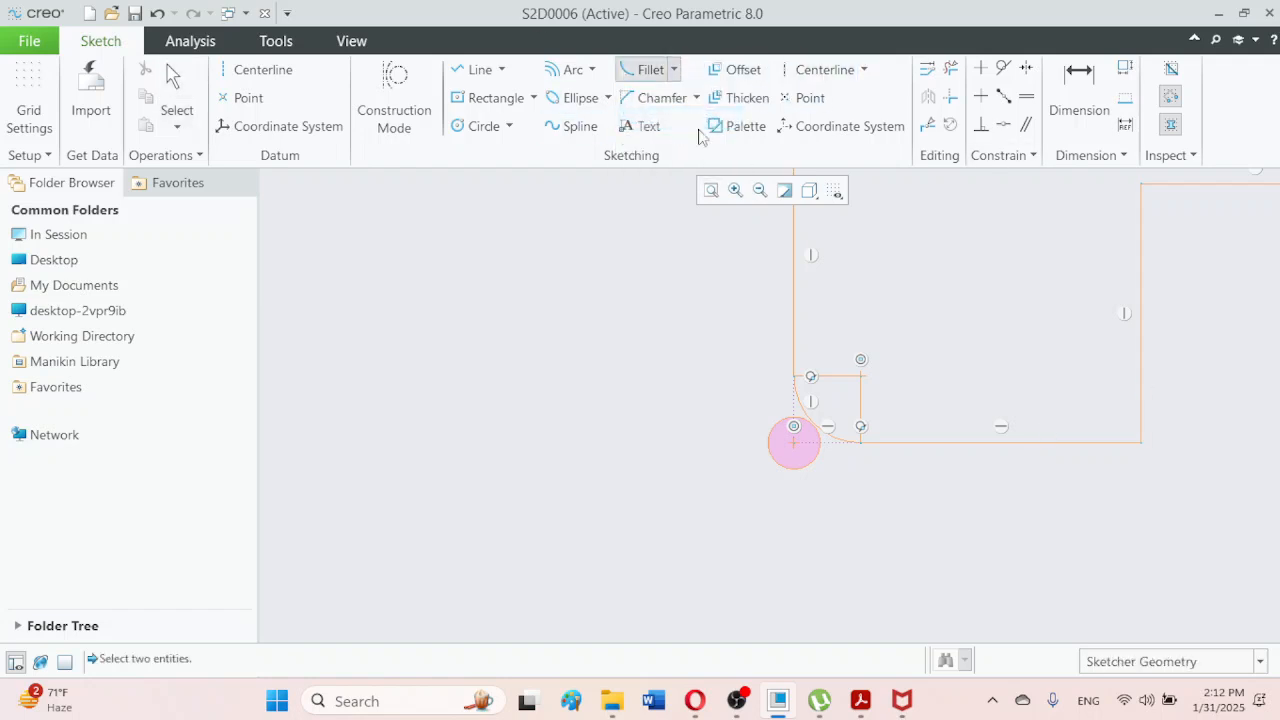
{"action": "left_click", "coordinate": [1103, 440]}
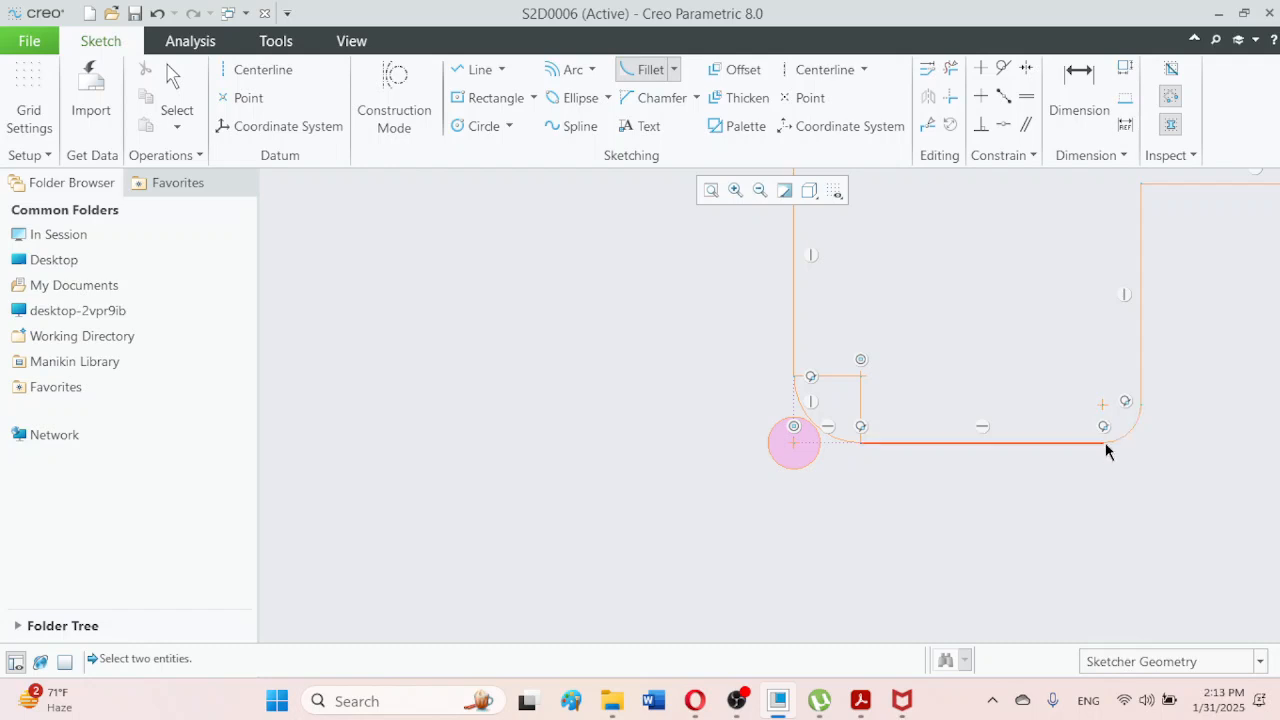
{"action": "scroll", "coordinate": [1164, 447], "scroll_direction": "up", "scroll_amount": 1}
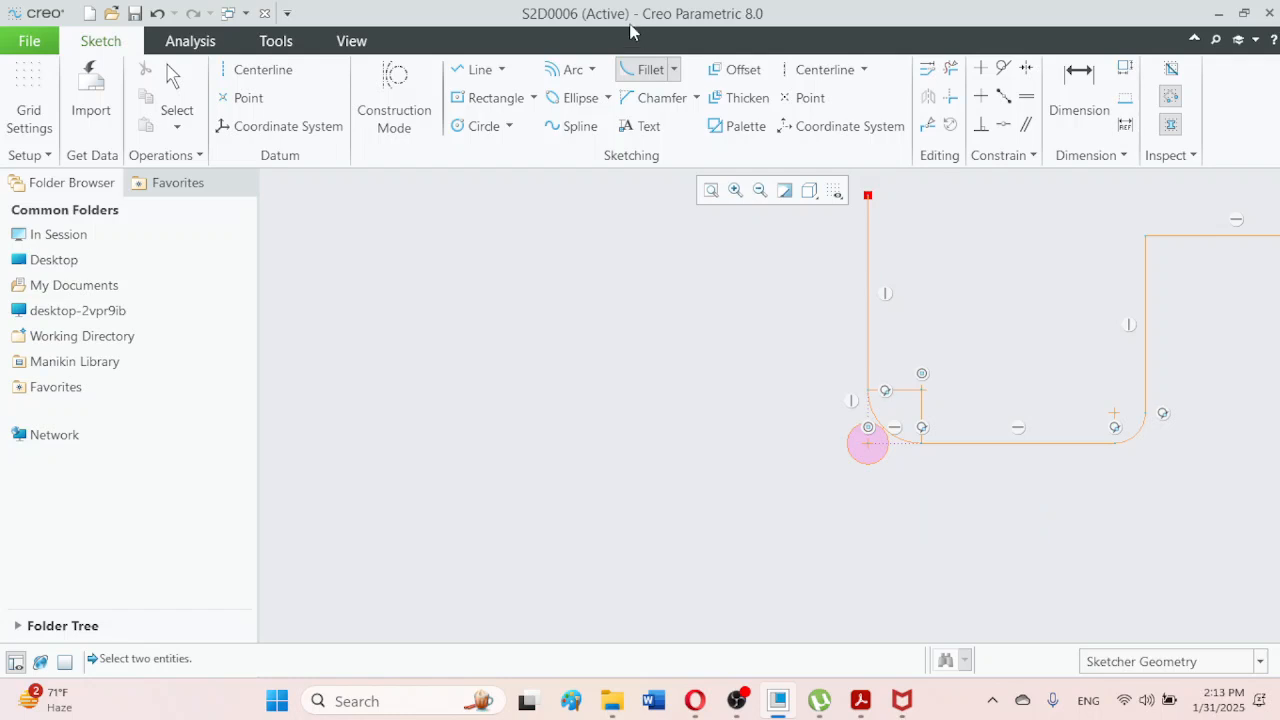
Dimension the radius of the lower-left fillet arc and set it to 0.5
{"action": "left_click", "coordinate": [676, 70]}
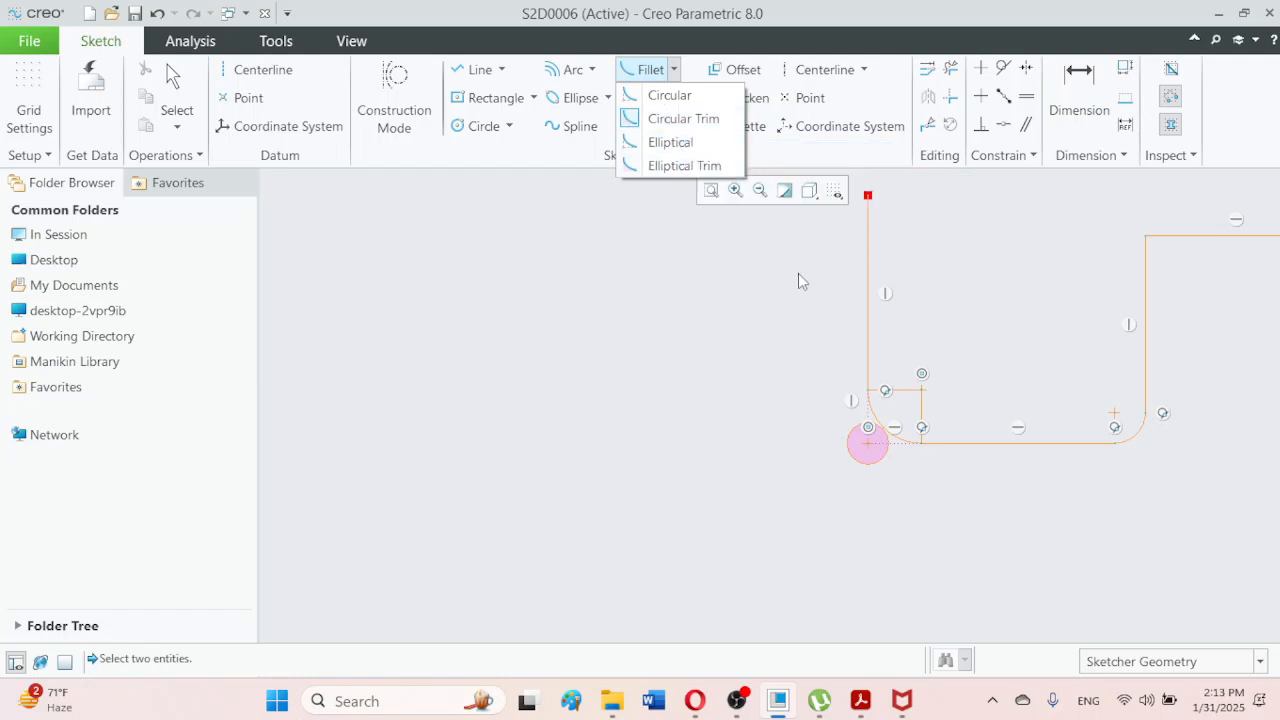
{"action": "left_click", "coordinate": [1076, 100]}
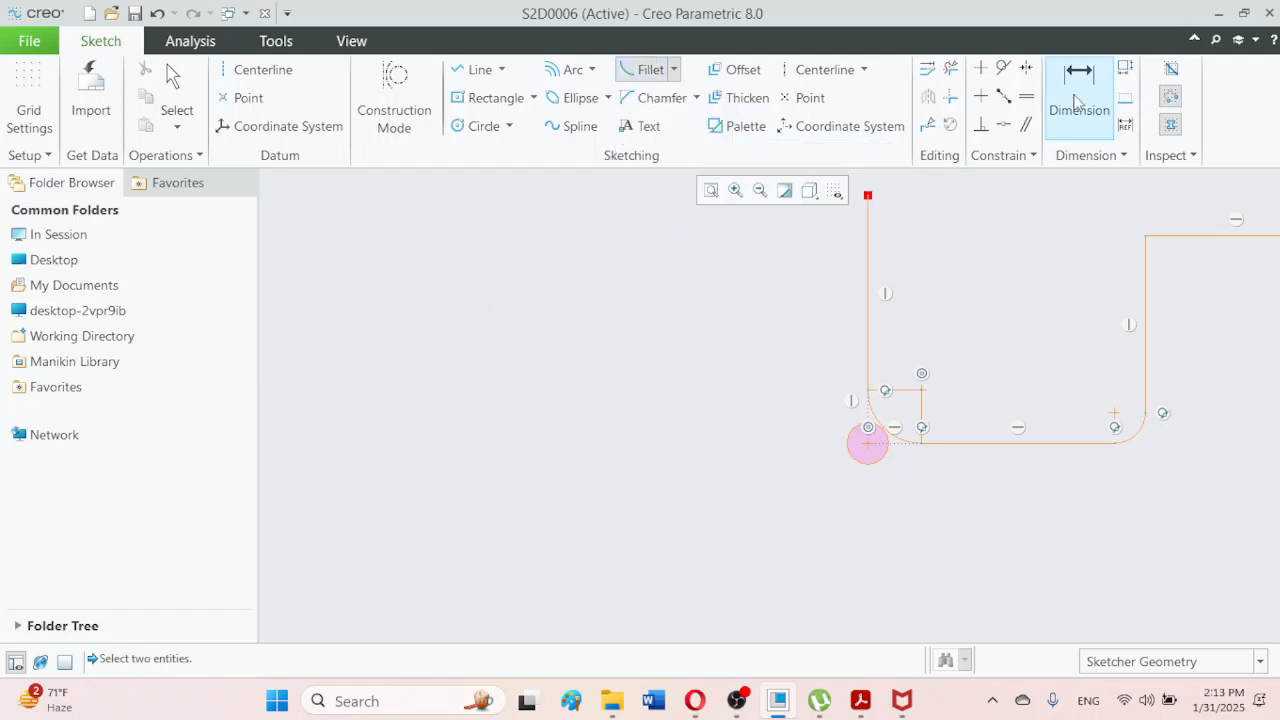
{"action": "left_click", "coordinate": [887, 436]}
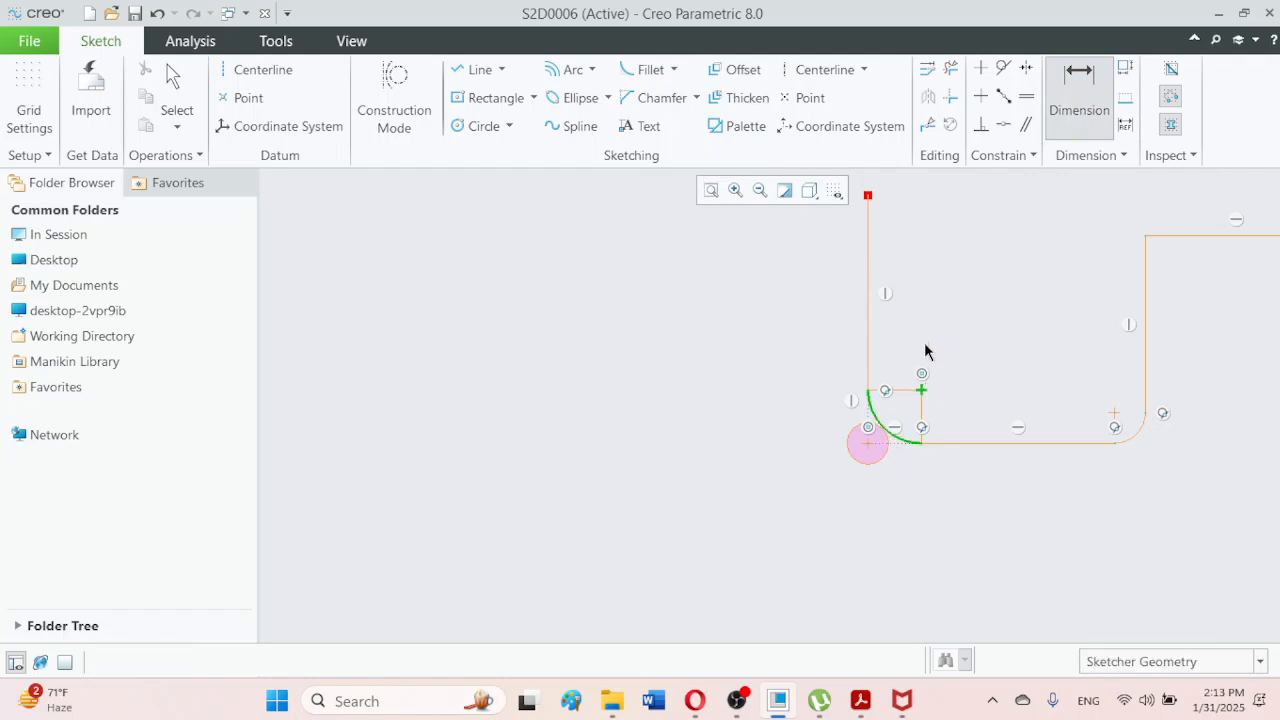
{"action": "middle_click", "coordinate": [924, 344]}
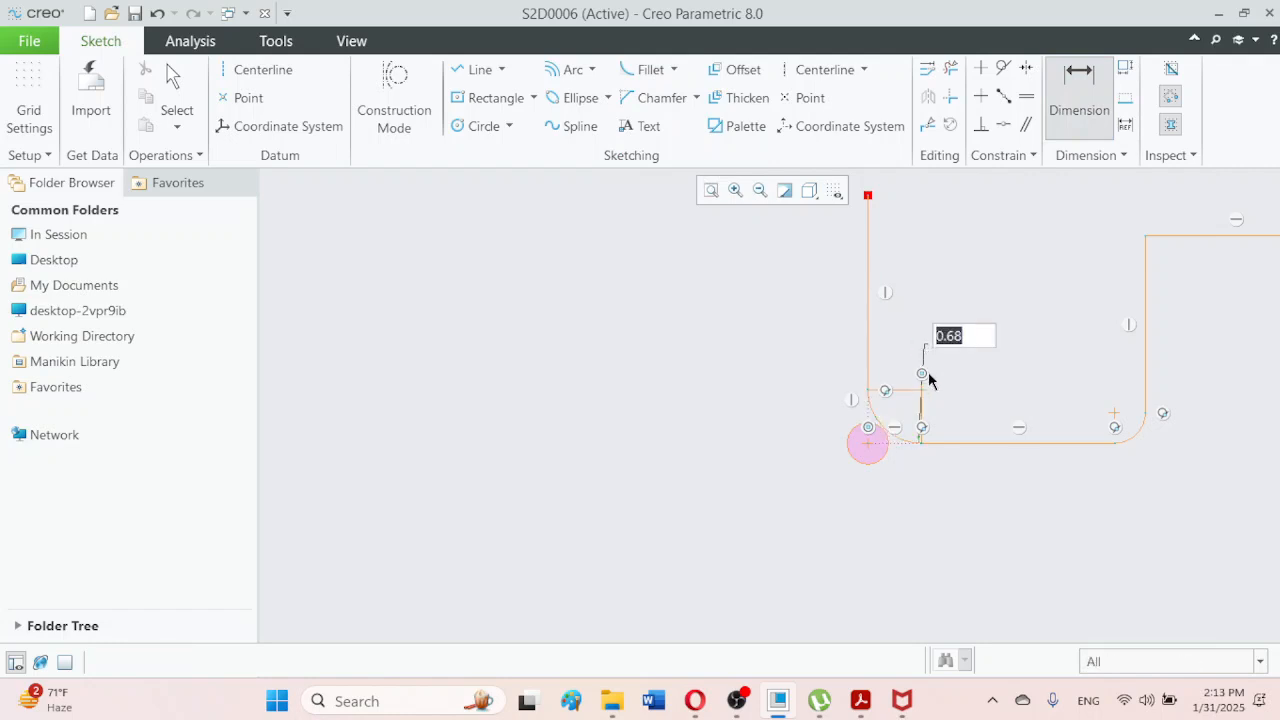
{"action": "key", "text": "BackSpace"}
{"action": "type", "text": "0.5"}
{"action": "key", "text": "Return"}
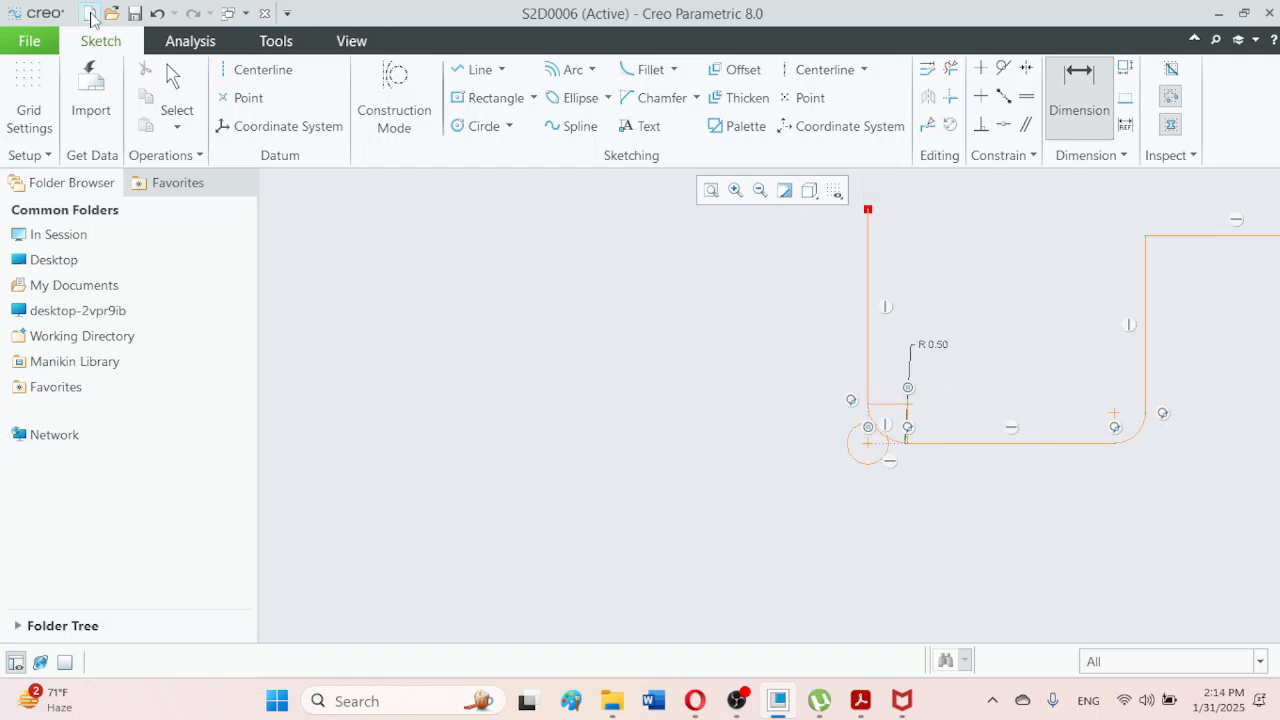
Delete the small circle centered on the corner of the fillet's construction lines
{"action": "left_click", "coordinate": [176, 92]}
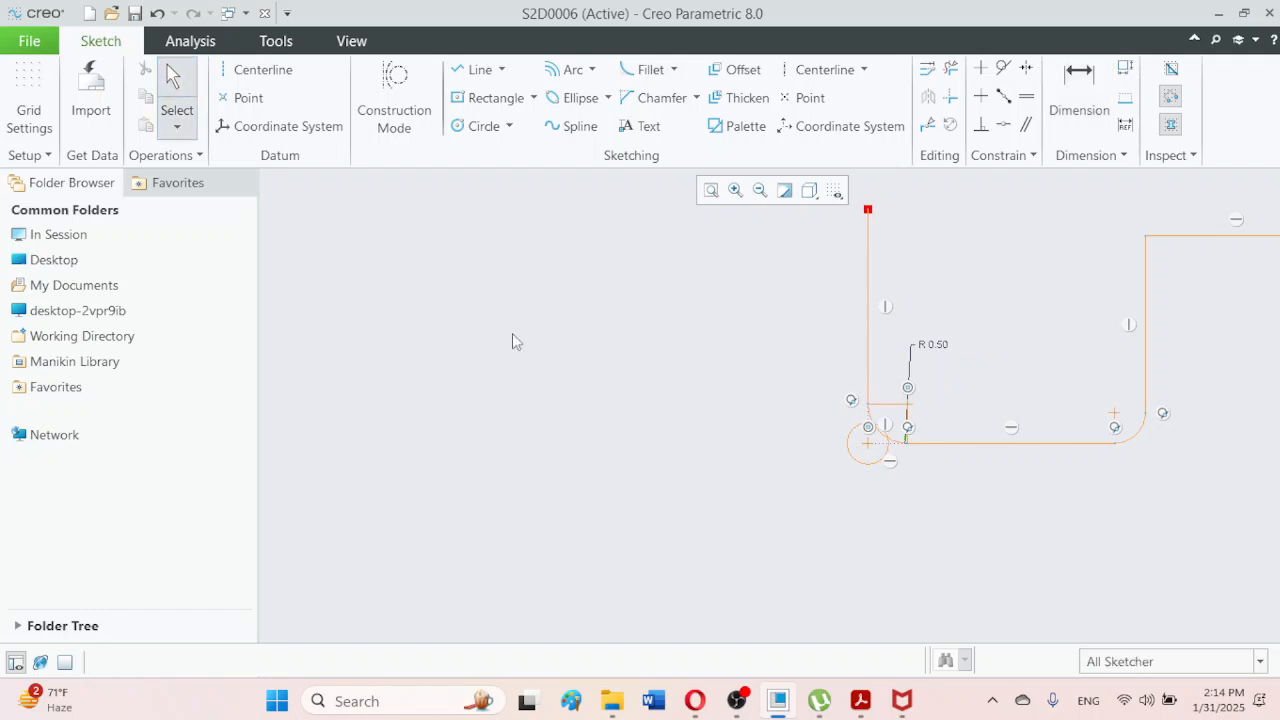
{"action": "left_click", "coordinate": [862, 464]}
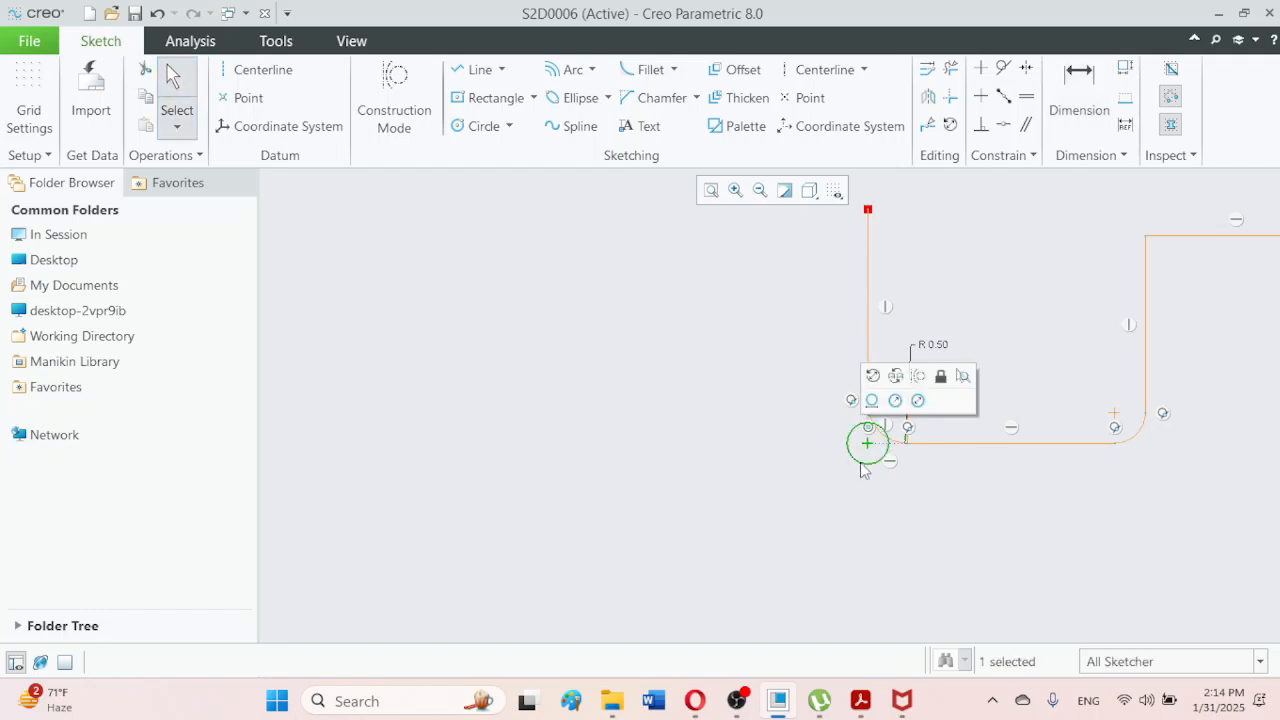
{"action": "key", "text": "Delete"}
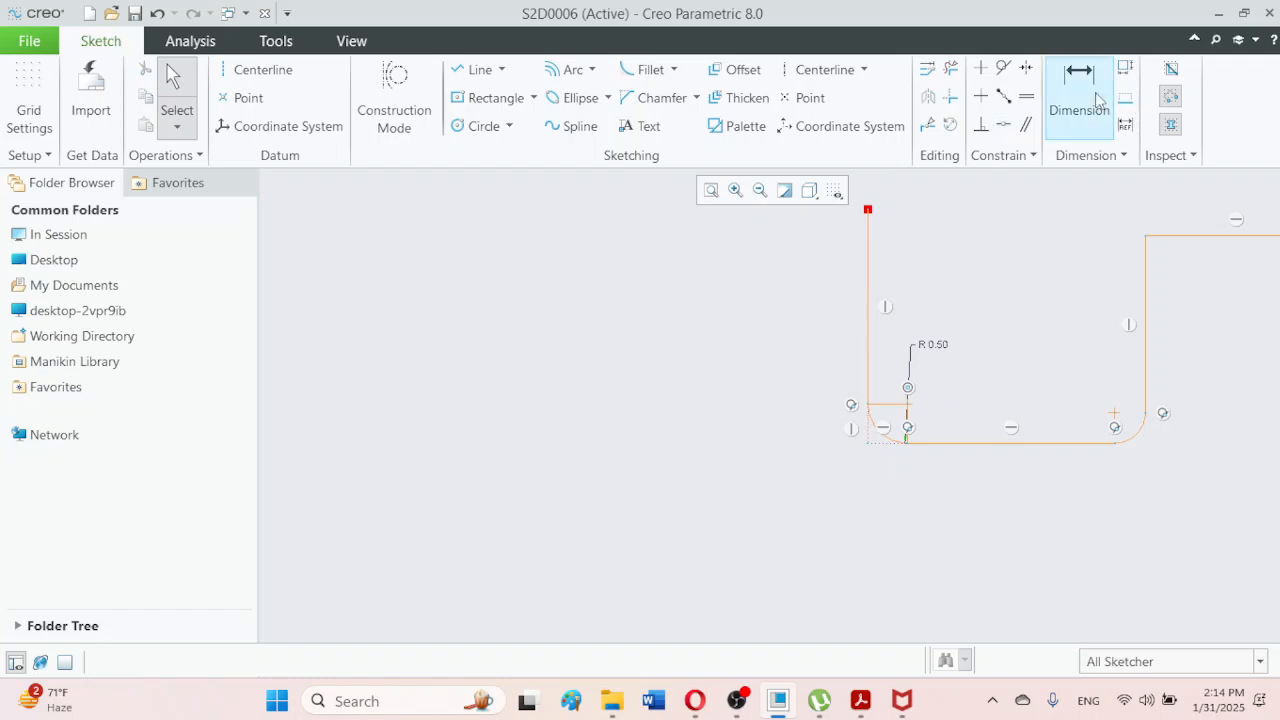
Dimension the fillet's vertical construction line as 1, deleting the conflicting R 0.50 radius dimension
{"action": "left_click", "coordinate": [1079, 100]}
{"action": "left_click", "coordinate": [871, 432]}
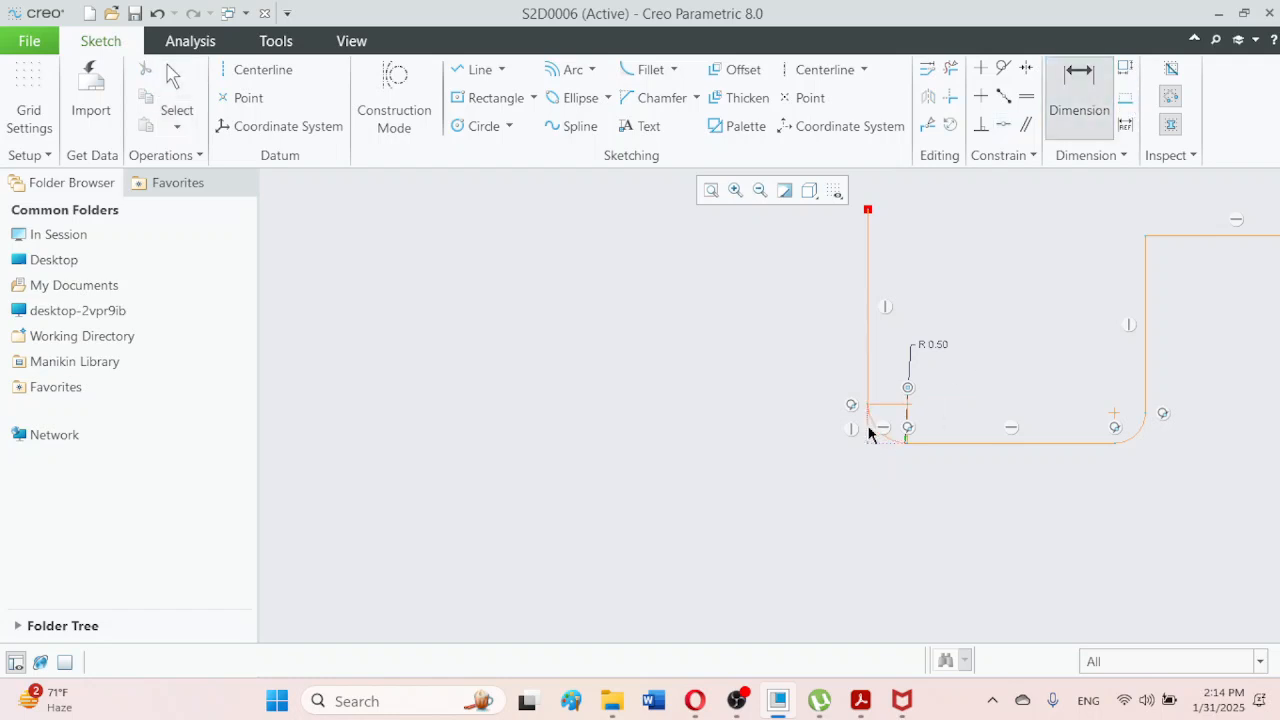
{"action": "middle_click", "coordinate": [697, 427]}
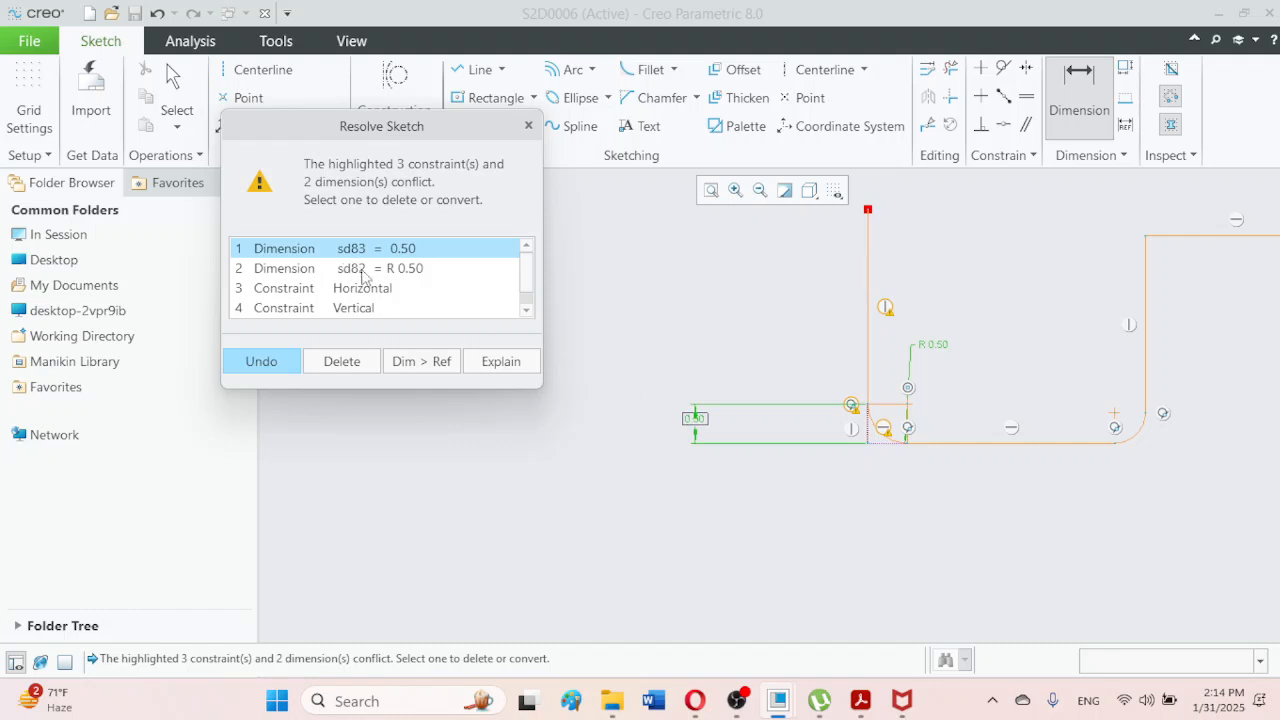
{"action": "left_click", "coordinate": [397, 277]}
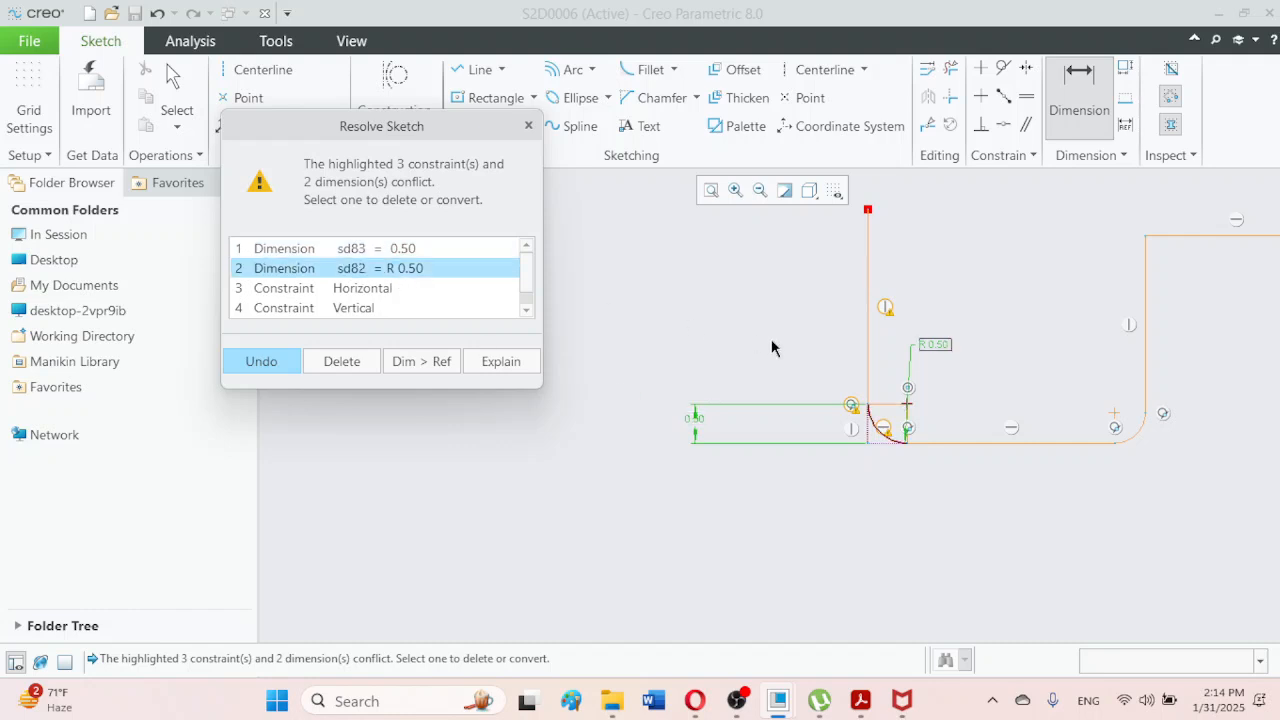
{"action": "left_click", "coordinate": [338, 362]}
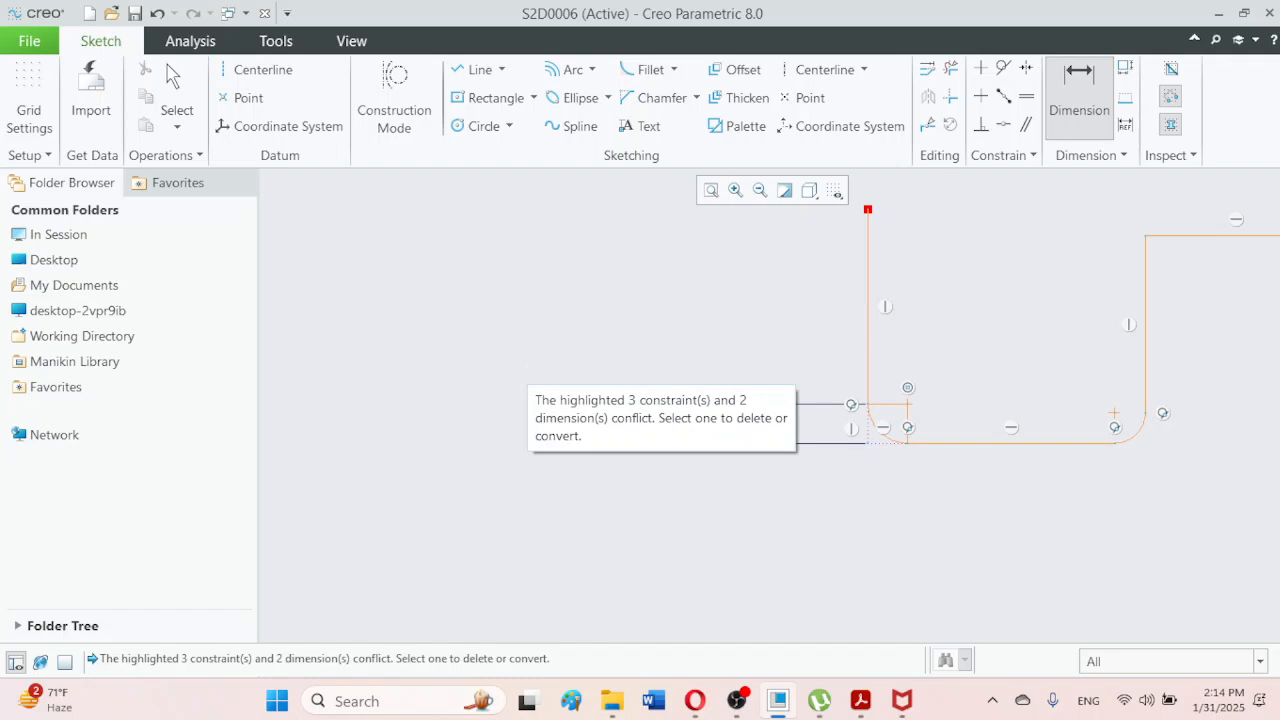
{"action": "type", "text": "1"}
{"action": "key", "text": "Return"}
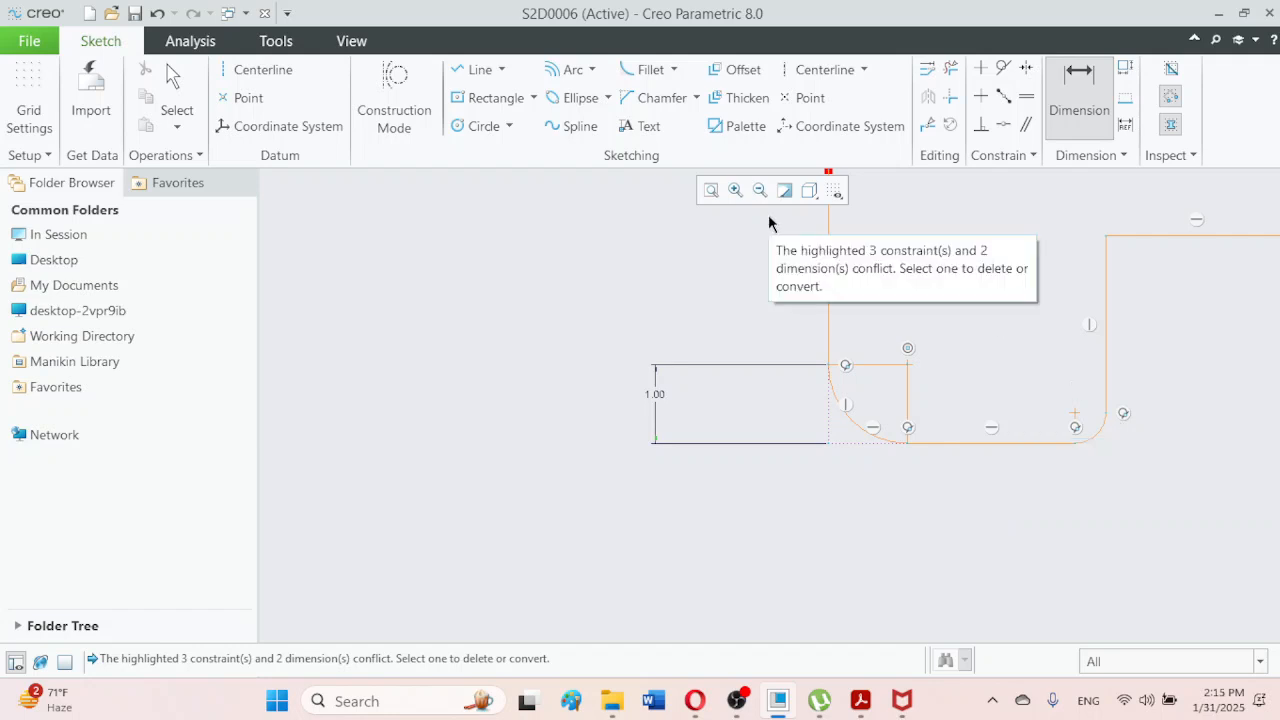
Select all geometry in the sketch and delete it
{"action": "left_click", "coordinate": [673, 72]}
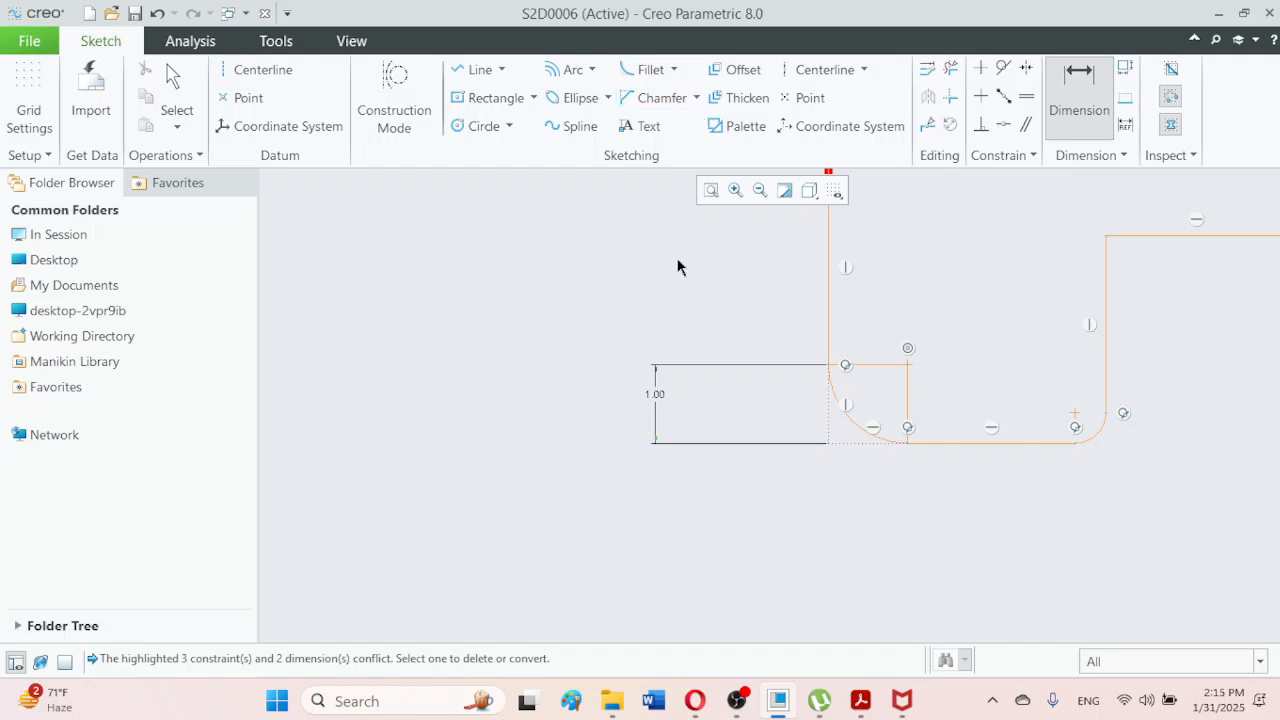
{"action": "left_click", "coordinate": [177, 126]}
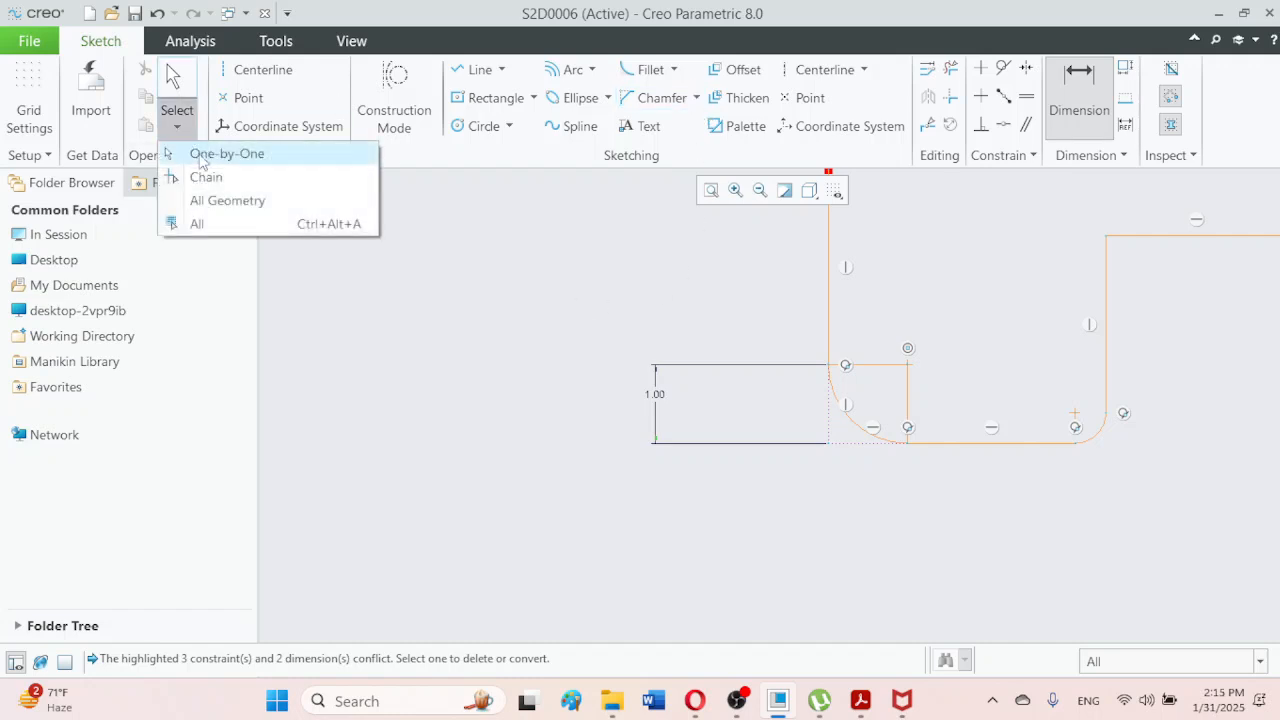
{"action": "left_click", "coordinate": [226, 201]}
{"action": "key", "text": "Delete"}
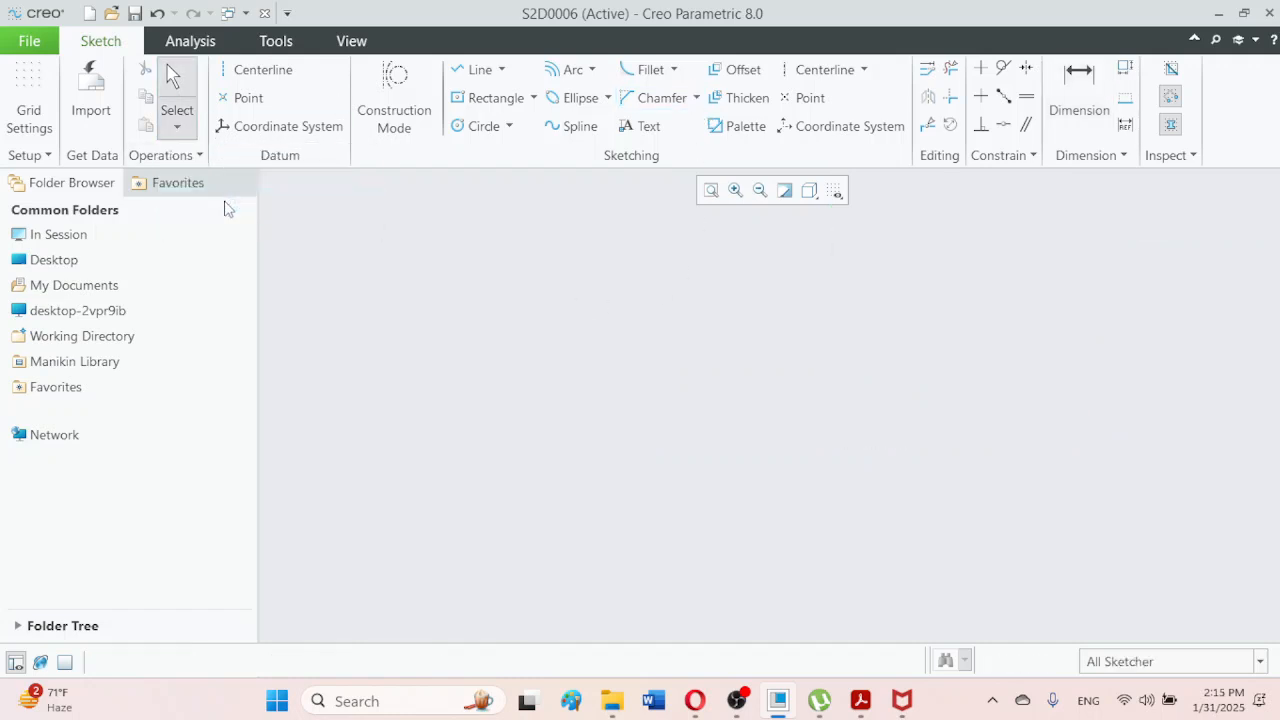
Undo the recent edits back through both fillets to restore the sharp-cornered line chain, and refit the sketch
{"action": "left_click", "coordinate": [697, 98]}
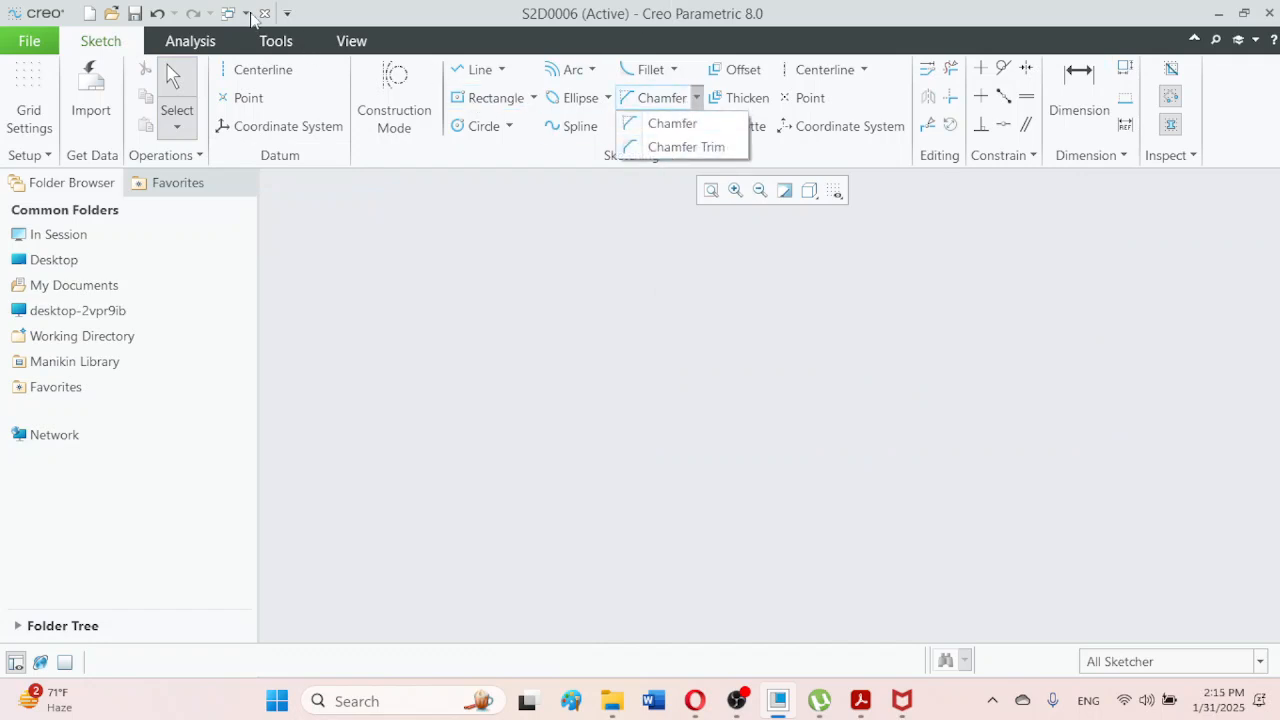
{"action": "left_click", "coordinate": [157, 14]}
{"action": "left_click", "coordinate": [157, 14]}
{"action": "left_click", "coordinate": [157, 14]}
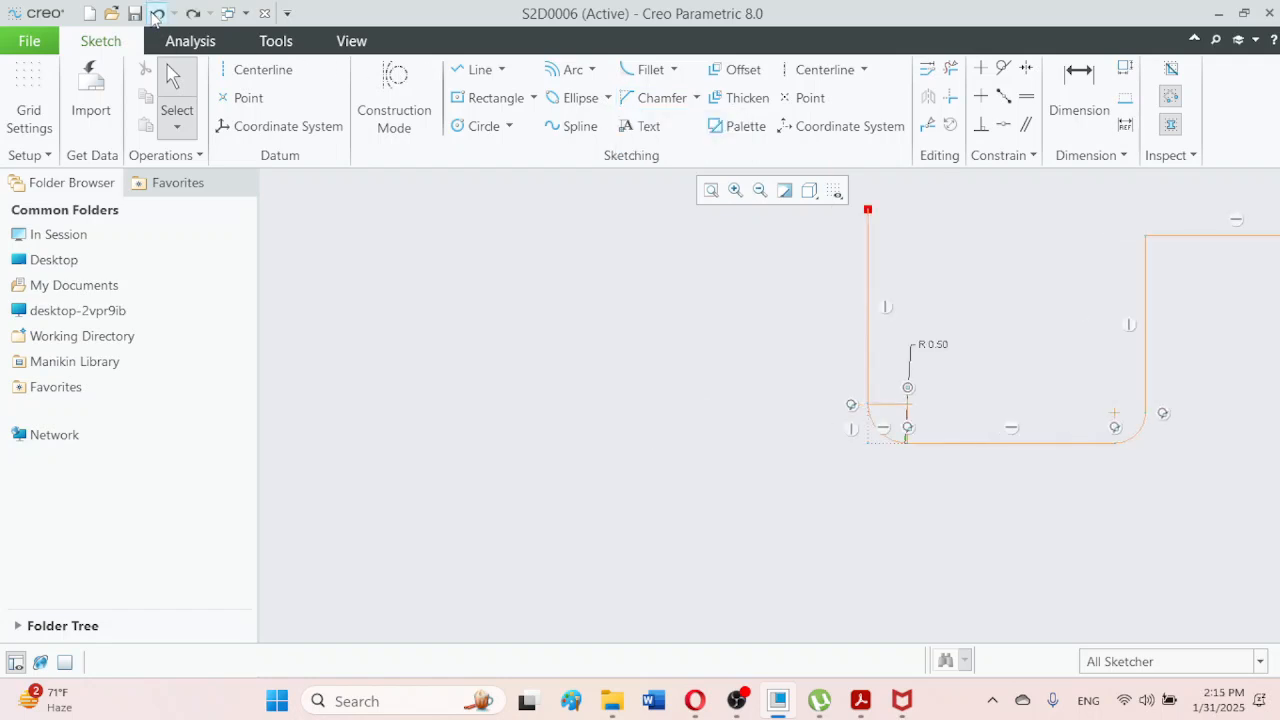
{"action": "left_click", "coordinate": [157, 14]}
{"action": "left_click", "coordinate": [157, 14]}
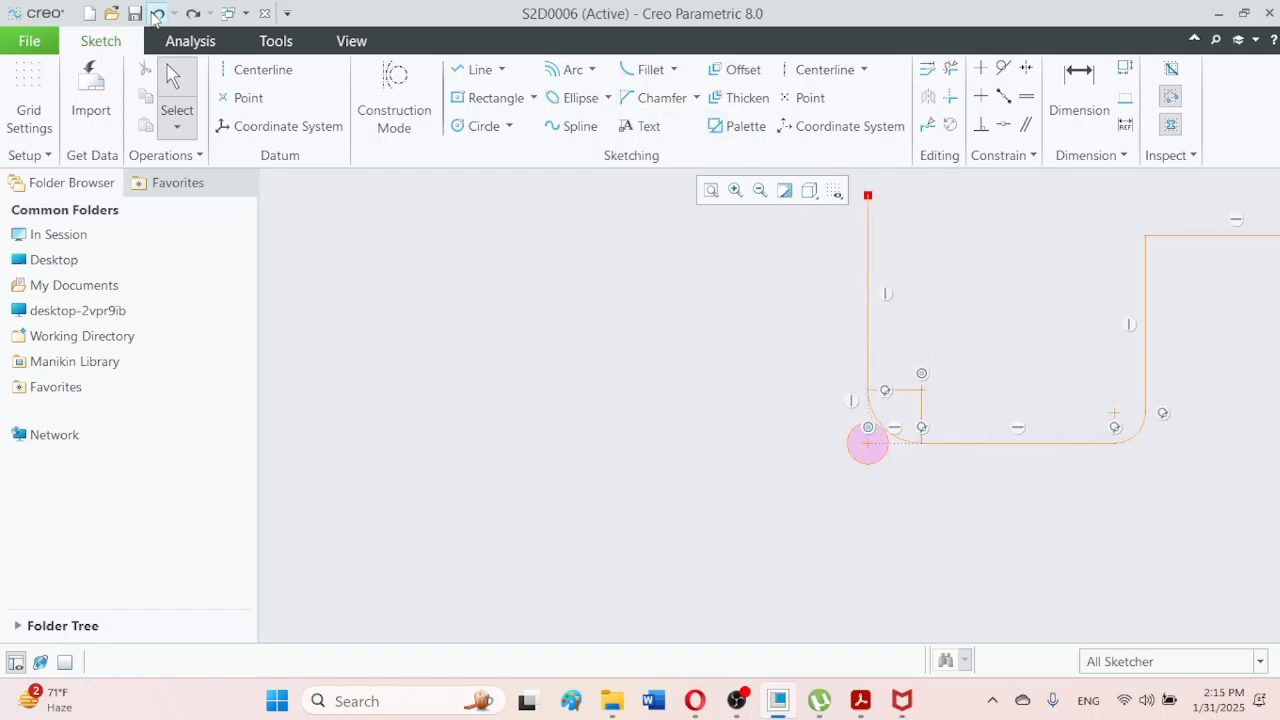
{"action": "left_click", "coordinate": [157, 14]}
{"action": "left_click", "coordinate": [157, 14]}
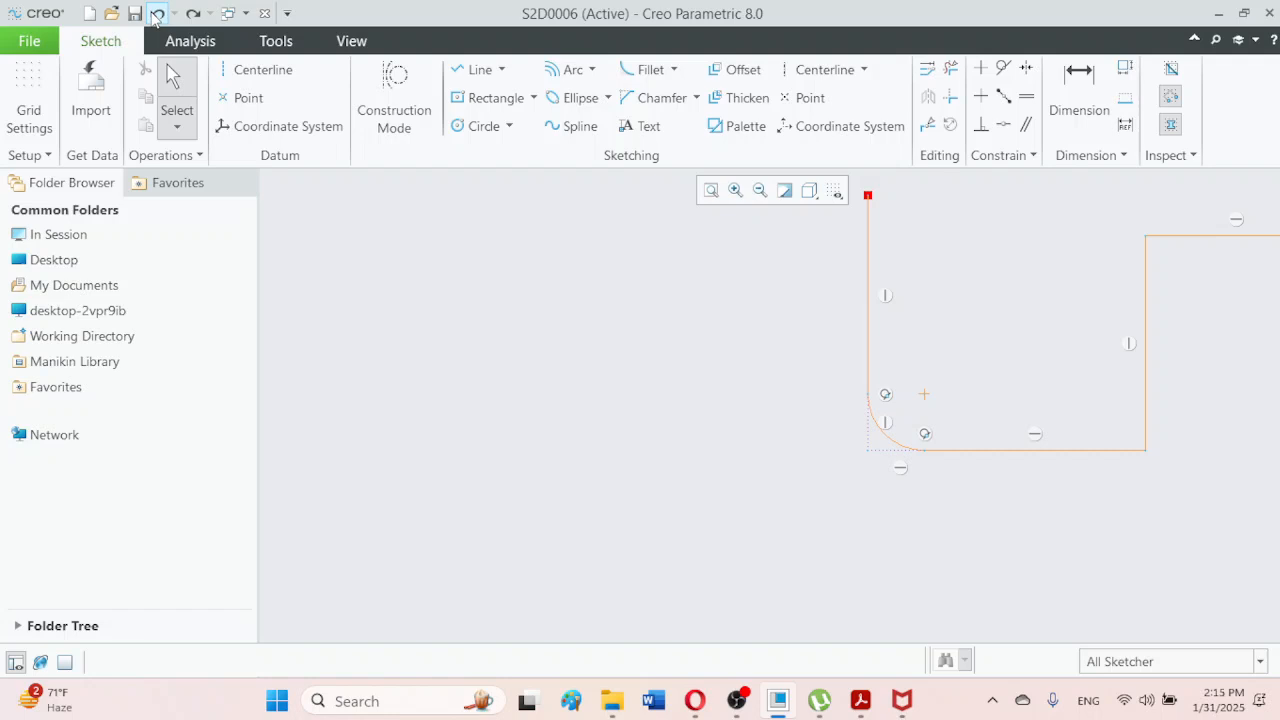
{"action": "left_click", "coordinate": [157, 14]}
{"action": "left_click", "coordinate": [711, 190]}
Chamfer the lower-left corner of the line chain with the Chamfer option that keeps construction lines
{"action": "left_click", "coordinate": [695, 99]}
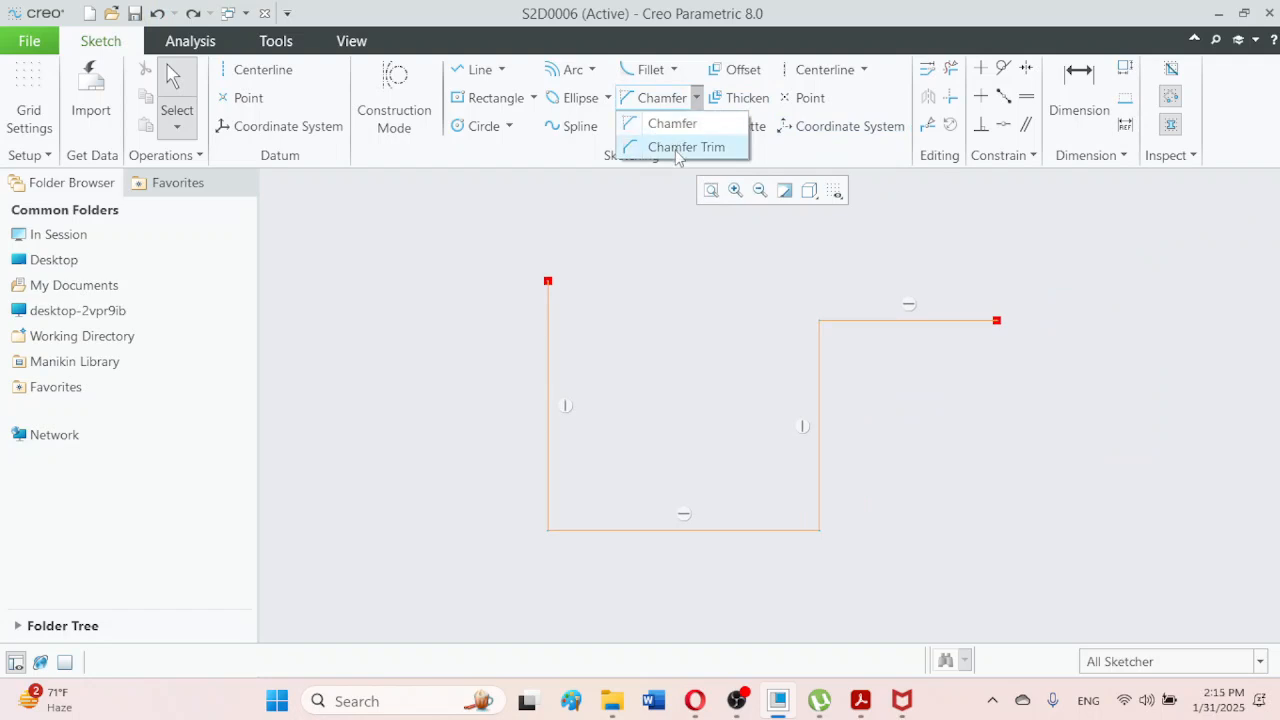
{"action": "left_click", "coordinate": [665, 123]}
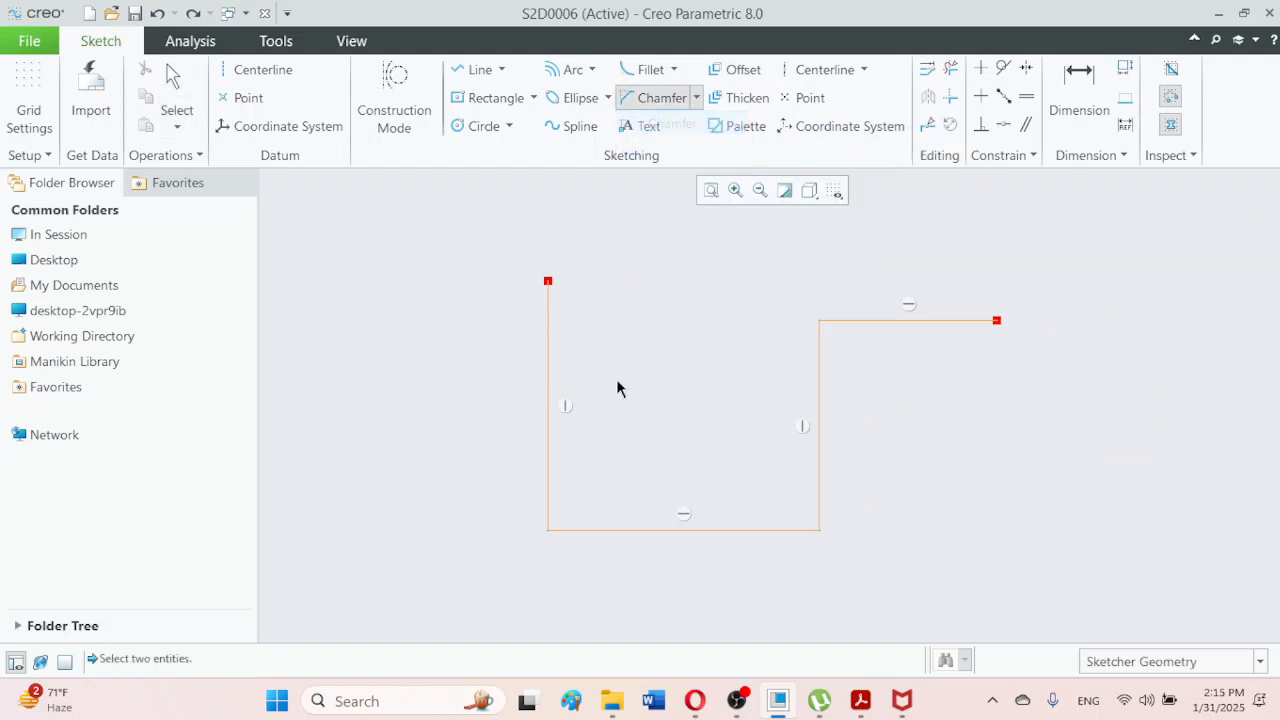
{"action": "left_click", "coordinate": [548, 430]}
{"action": "left_click", "coordinate": [645, 531]}
{"action": "middle_click", "coordinate": [511, 467]}
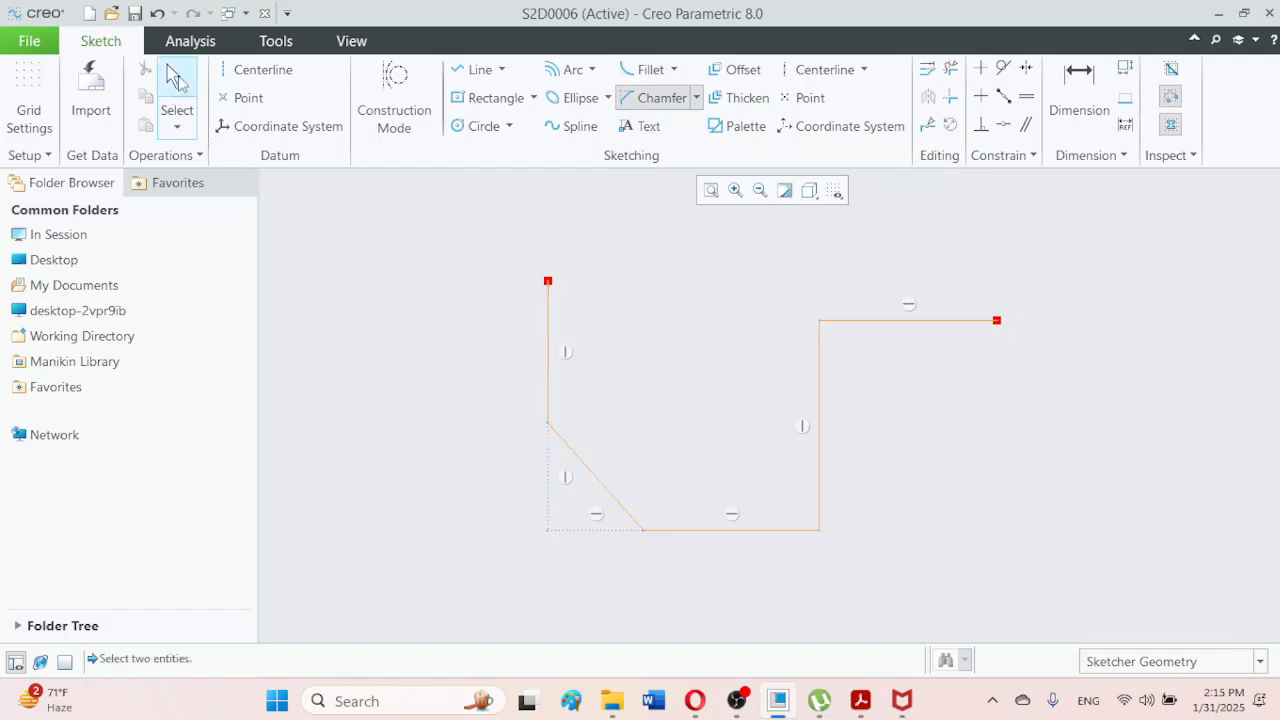
Cut the lower-right corner of the line chain with a Chamfer Trim
{"action": "left_click", "coordinate": [696, 98]}
{"action": "left_click", "coordinate": [686, 147]}
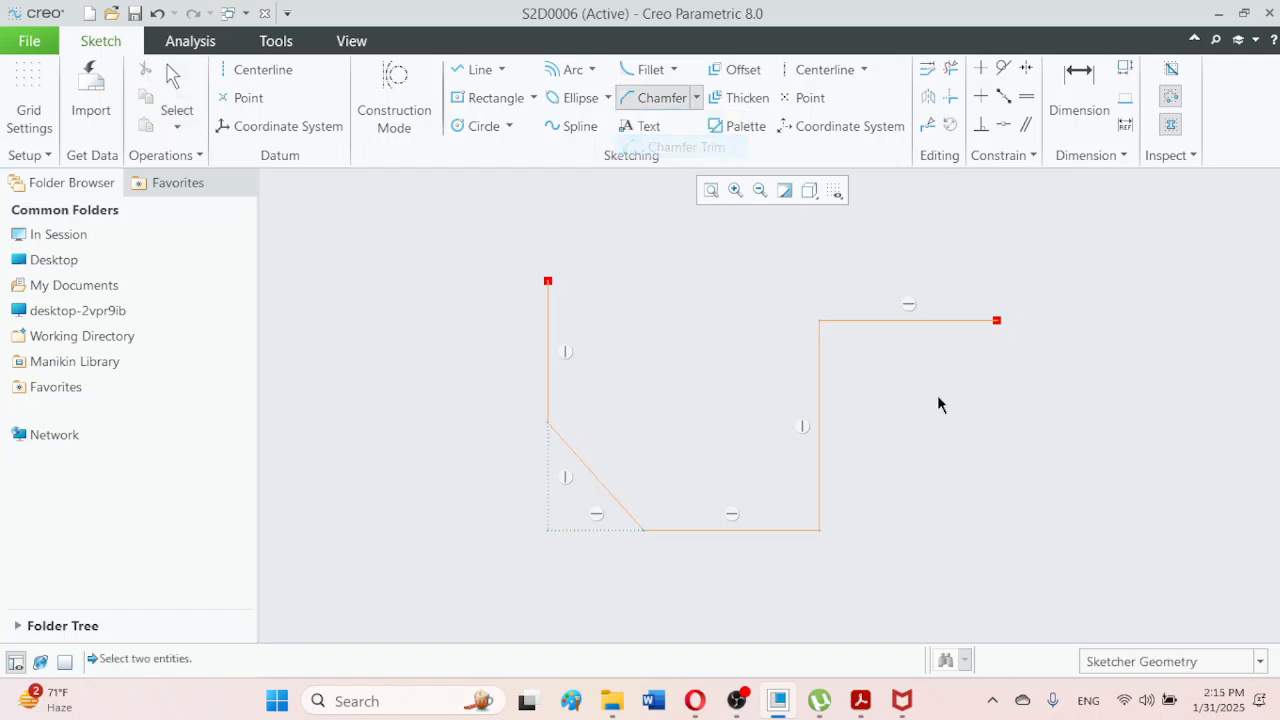
{"action": "left_click", "coordinate": [821, 476]}
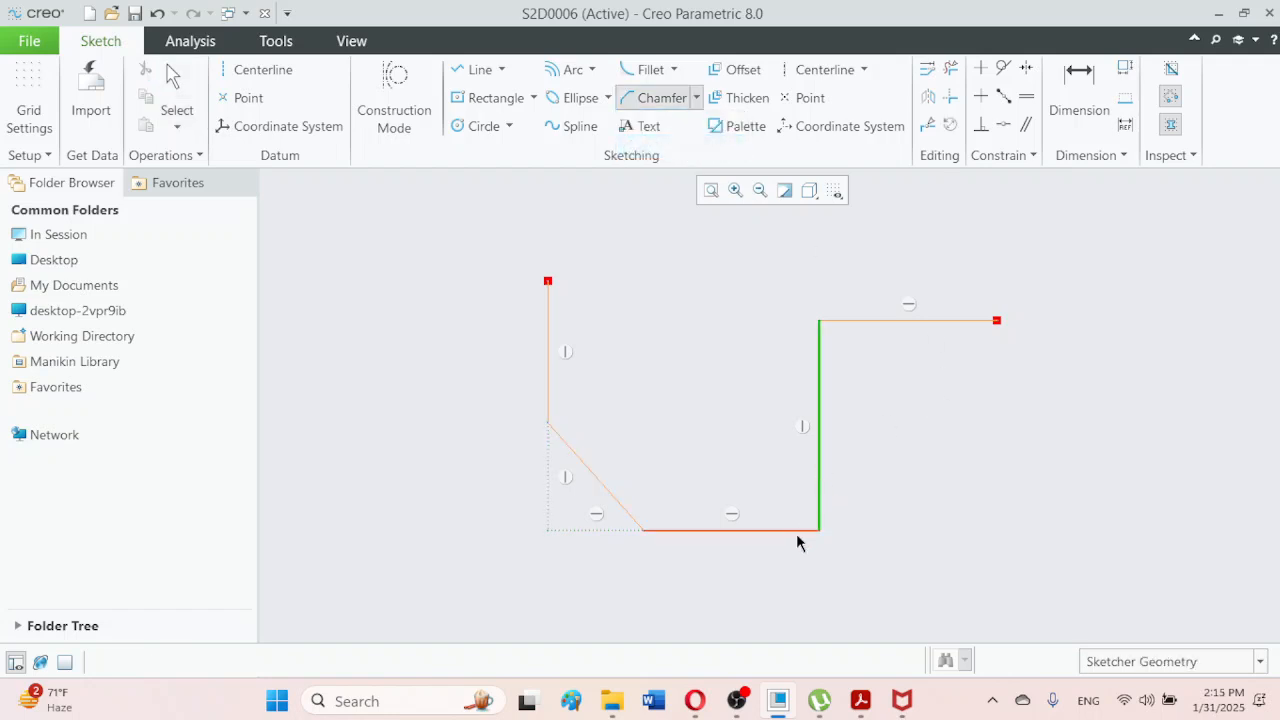
{"action": "left_click", "coordinate": [796, 531]}
{"action": "left_click", "coordinate": [177, 110]}
{"action": "left_click", "coordinate": [1083, 538]}
Dimension the horizontal construction line of the lower-left chamfer and set its length to 1
{"action": "scroll", "coordinate": [633, 589], "scroll_direction": "down", "scroll_amount": 2}
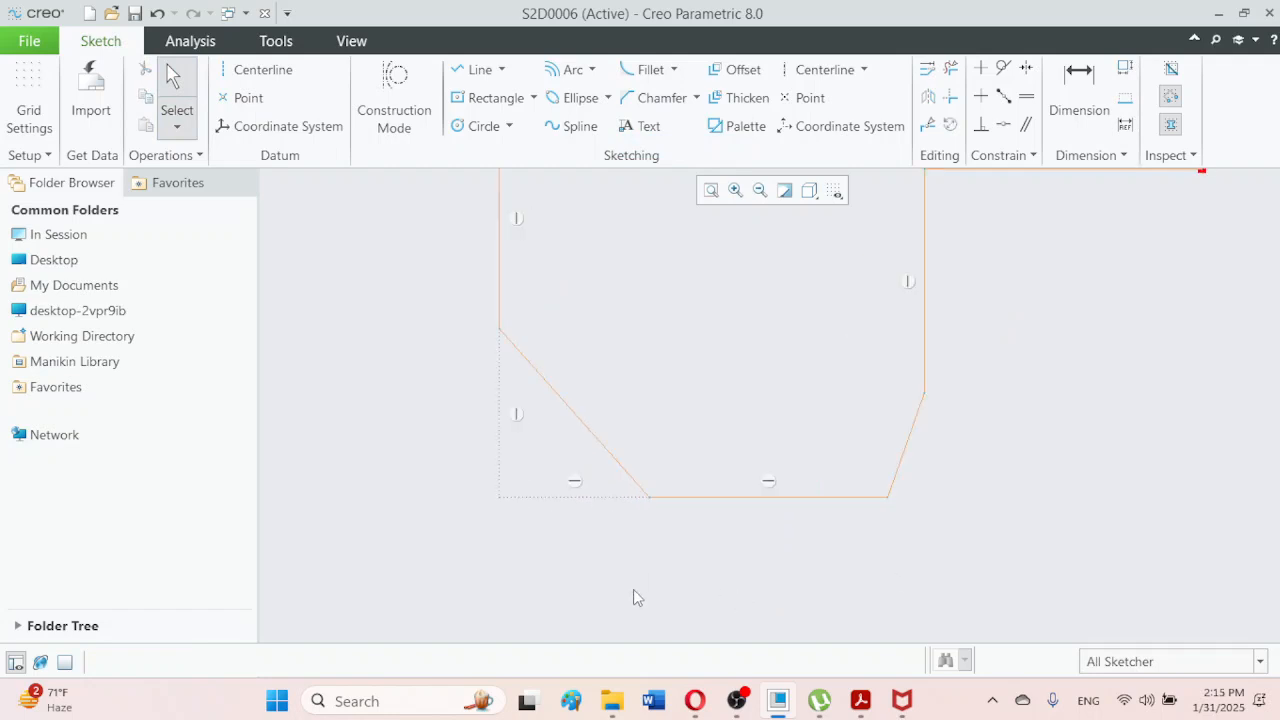
{"action": "scroll", "coordinate": [639, 571], "scroll_direction": "down", "scroll_amount": 1}
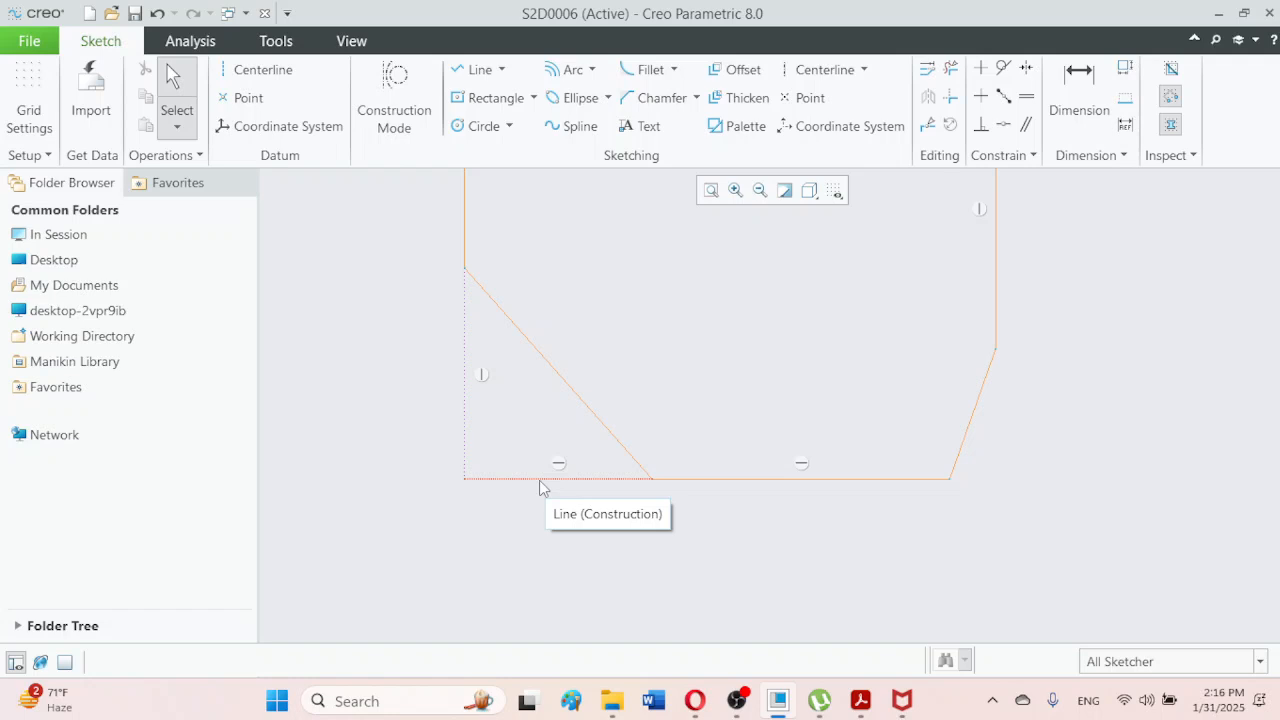
{"action": "left_click", "coordinate": [1079, 95]}
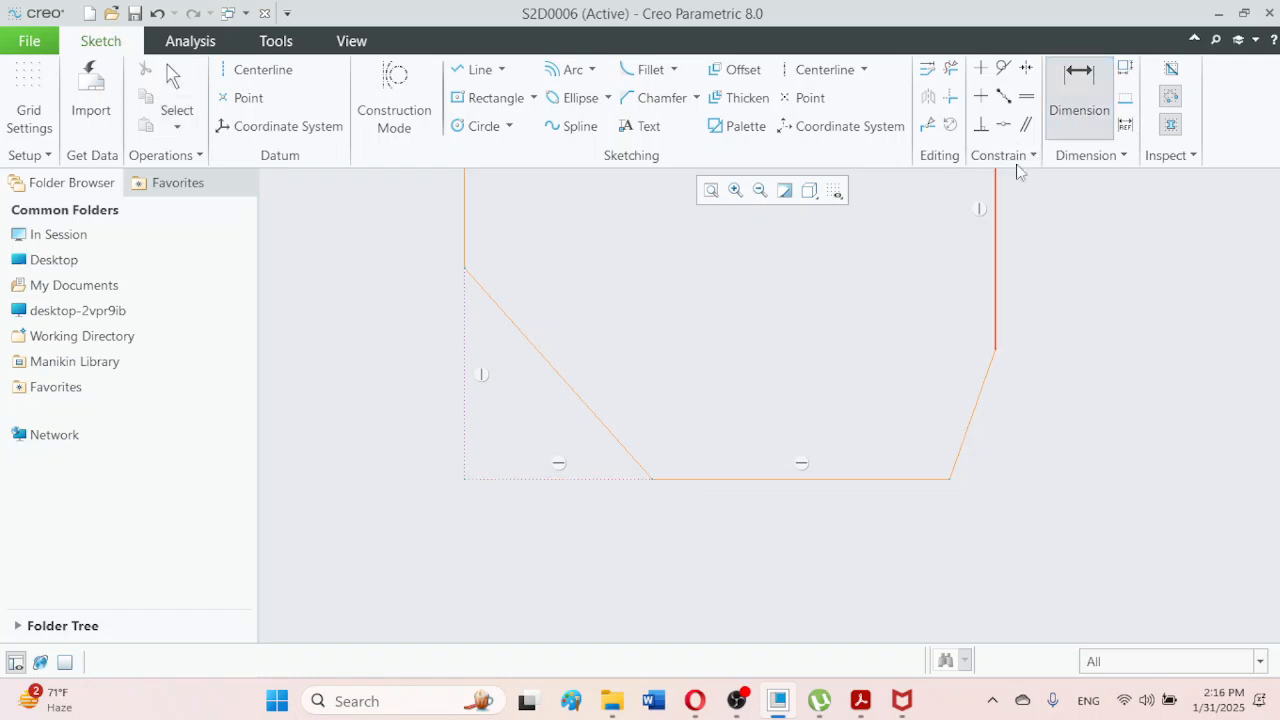
{"action": "left_click", "coordinate": [560, 479]}
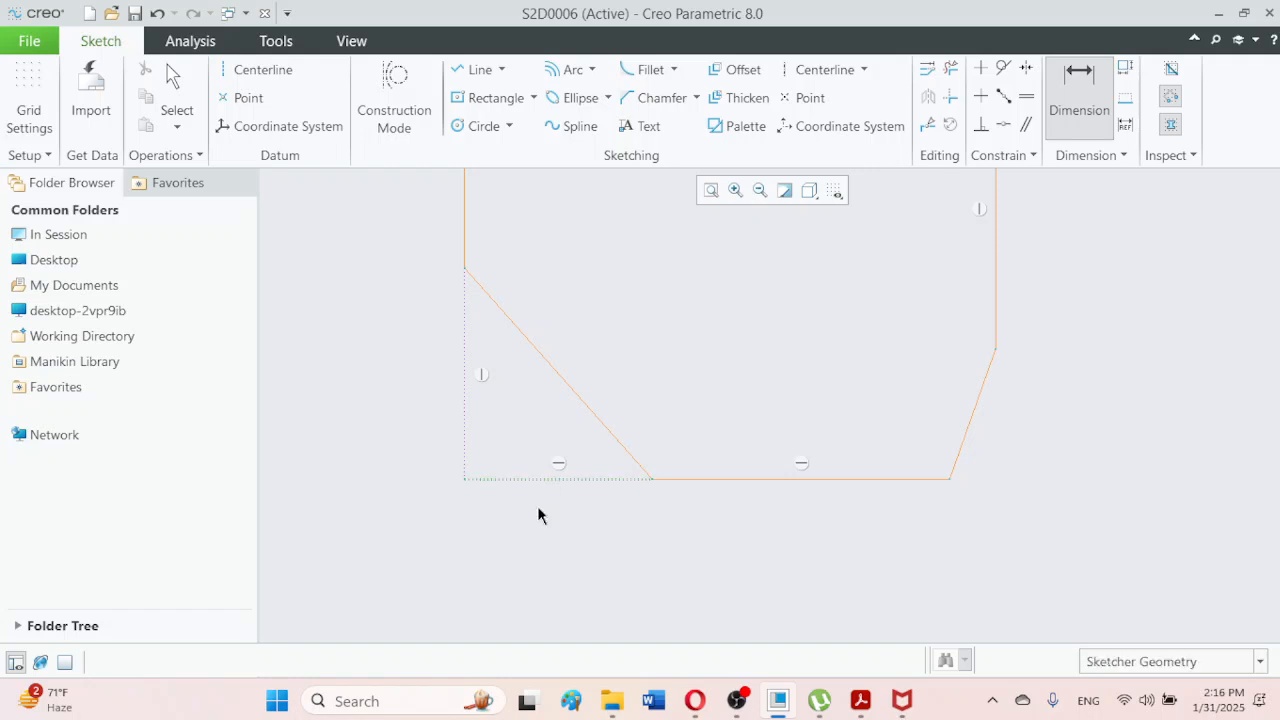
{"action": "middle_click", "coordinate": [537, 515]}
{"action": "type", "text": "1"}
{"action": "key", "text": "Return"}
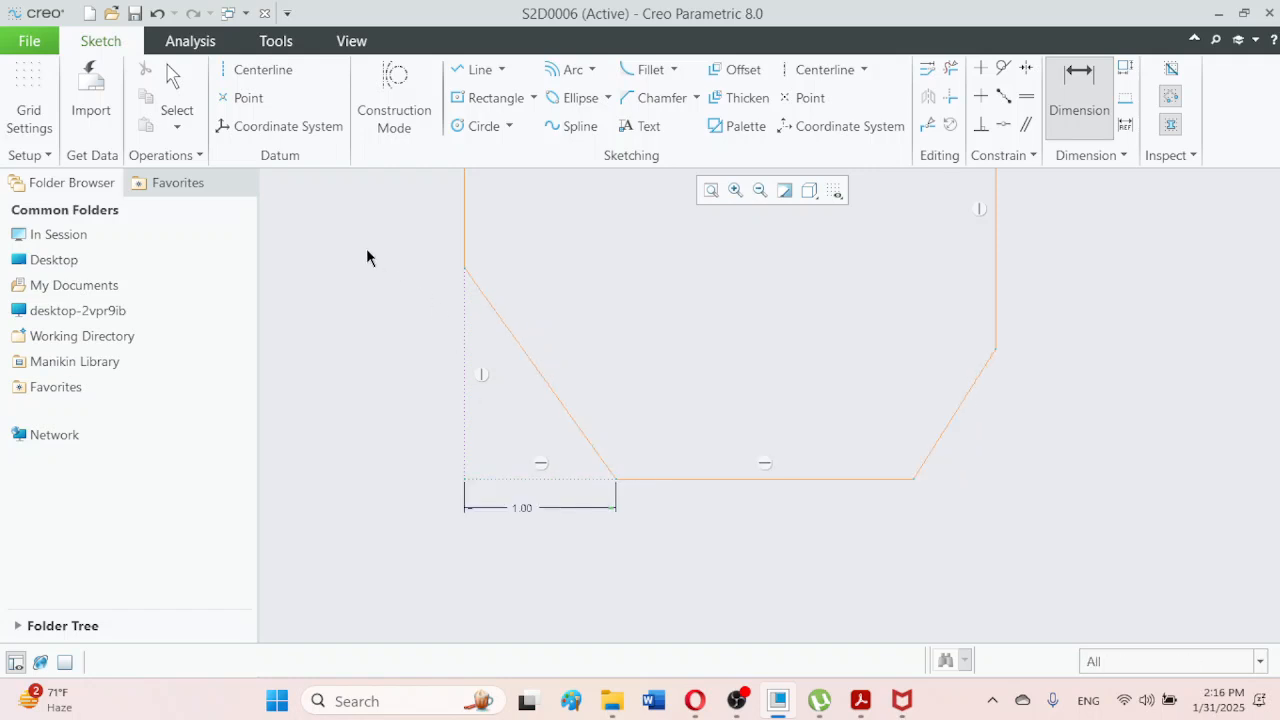
{"action": "left_click", "coordinate": [178, 92]}
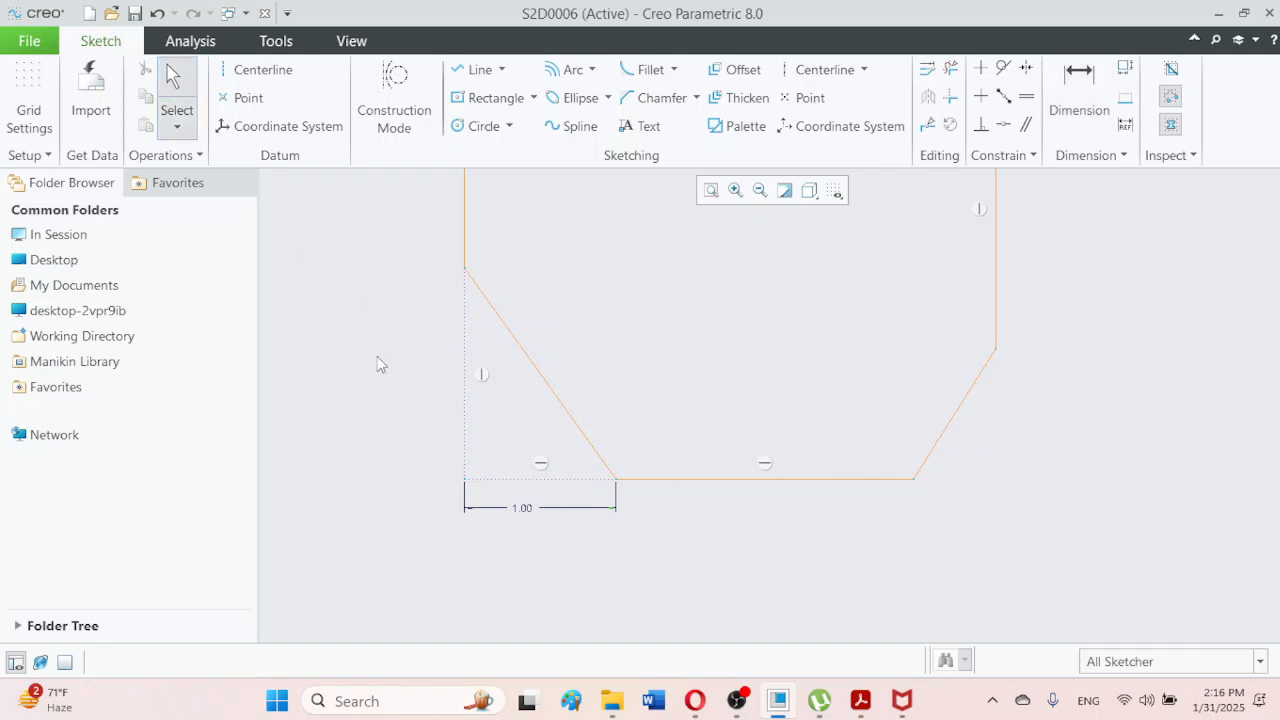
Apply an Equal constraint between the vertical and horizontal construction lines of the lower-left chamfer
{"action": "left_click", "coordinate": [1026, 96]}
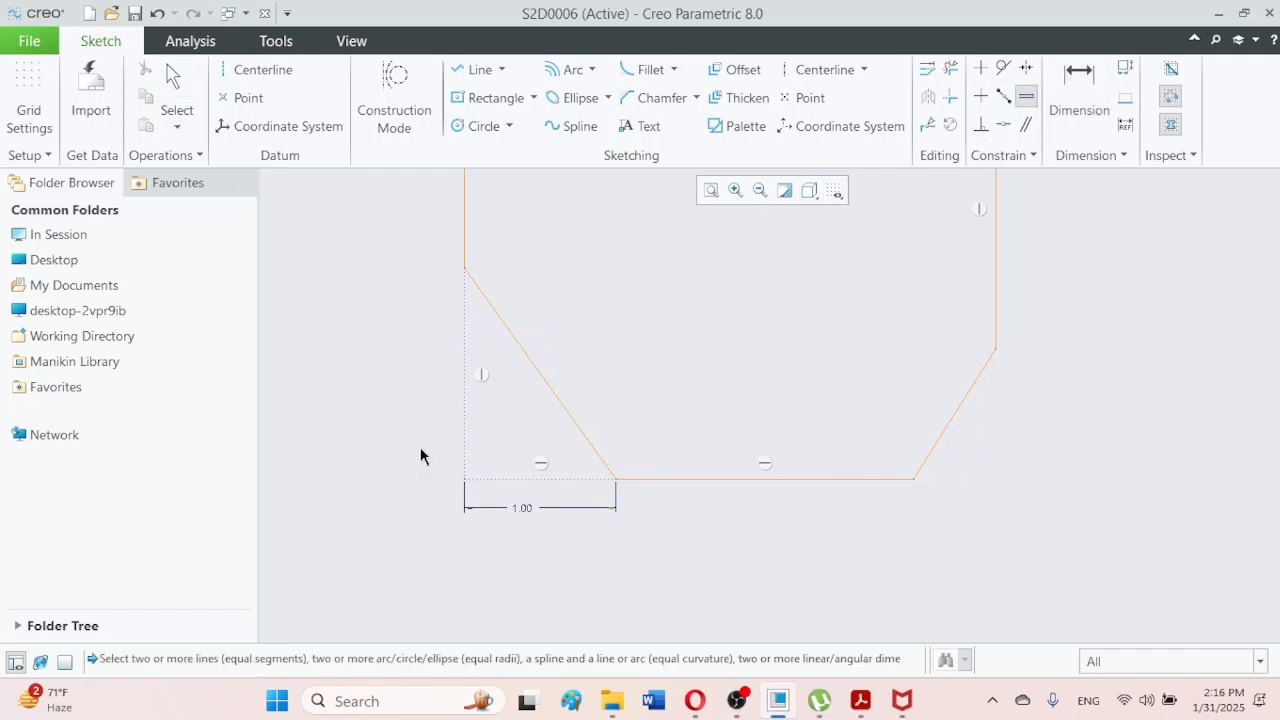
{"action": "left_click", "coordinate": [465, 398]}
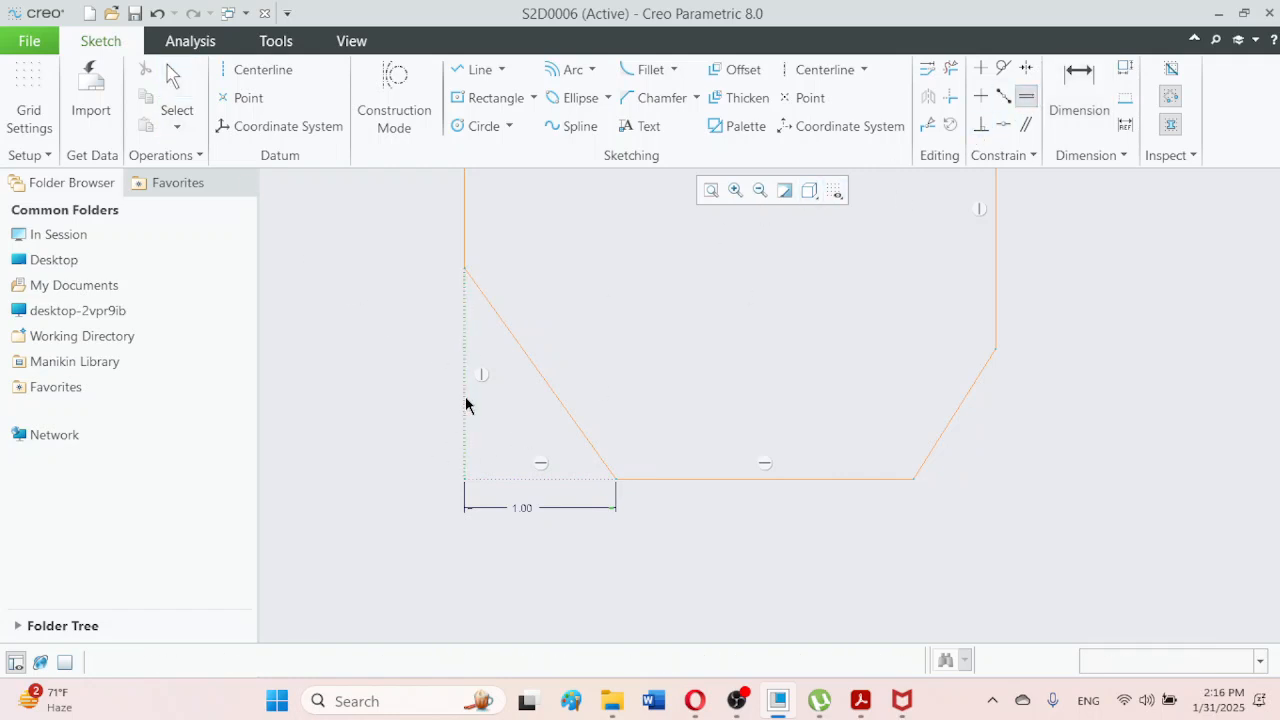
{"action": "left_click", "coordinate": [517, 480]}
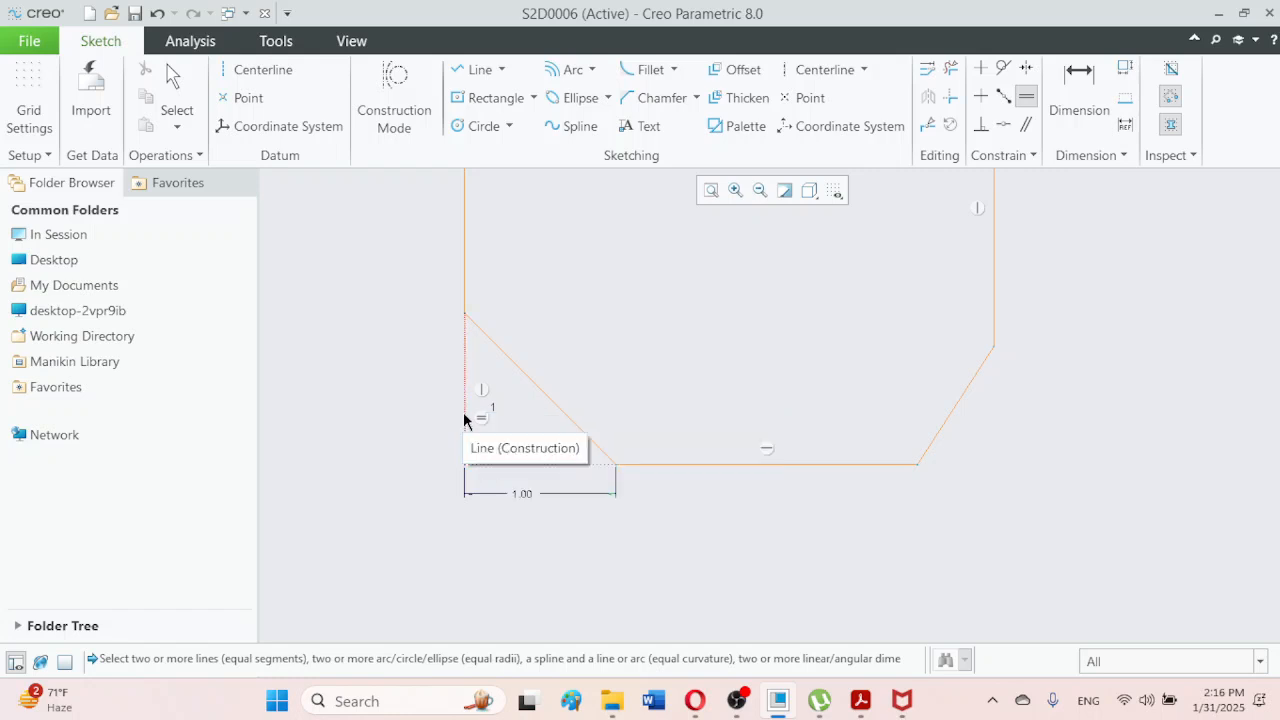
{"action": "left_click", "coordinate": [463, 412]}
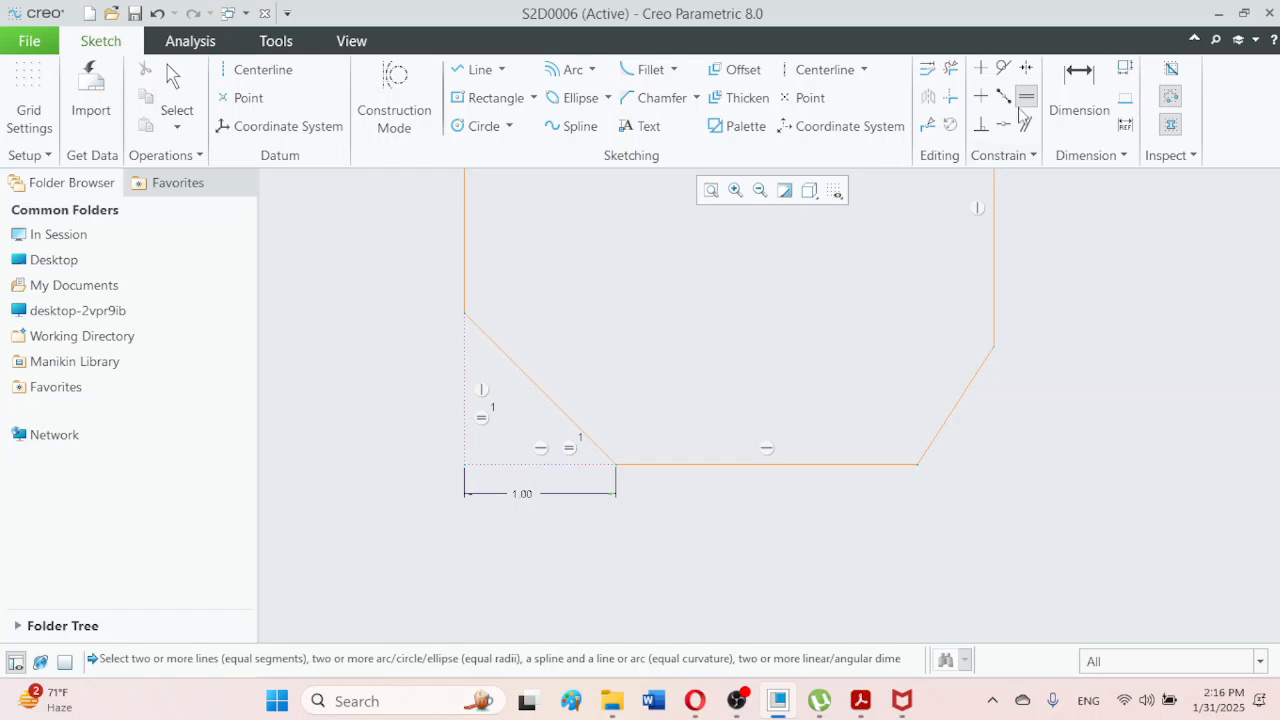
Try to dimension the angle between the right vertical line and the bottom horizontal line, and discard the conflicting dimension
{"action": "left_click", "coordinate": [1080, 100]}
{"action": "left_click", "coordinate": [994, 335]}
{"action": "left_click", "coordinate": [897, 464]}
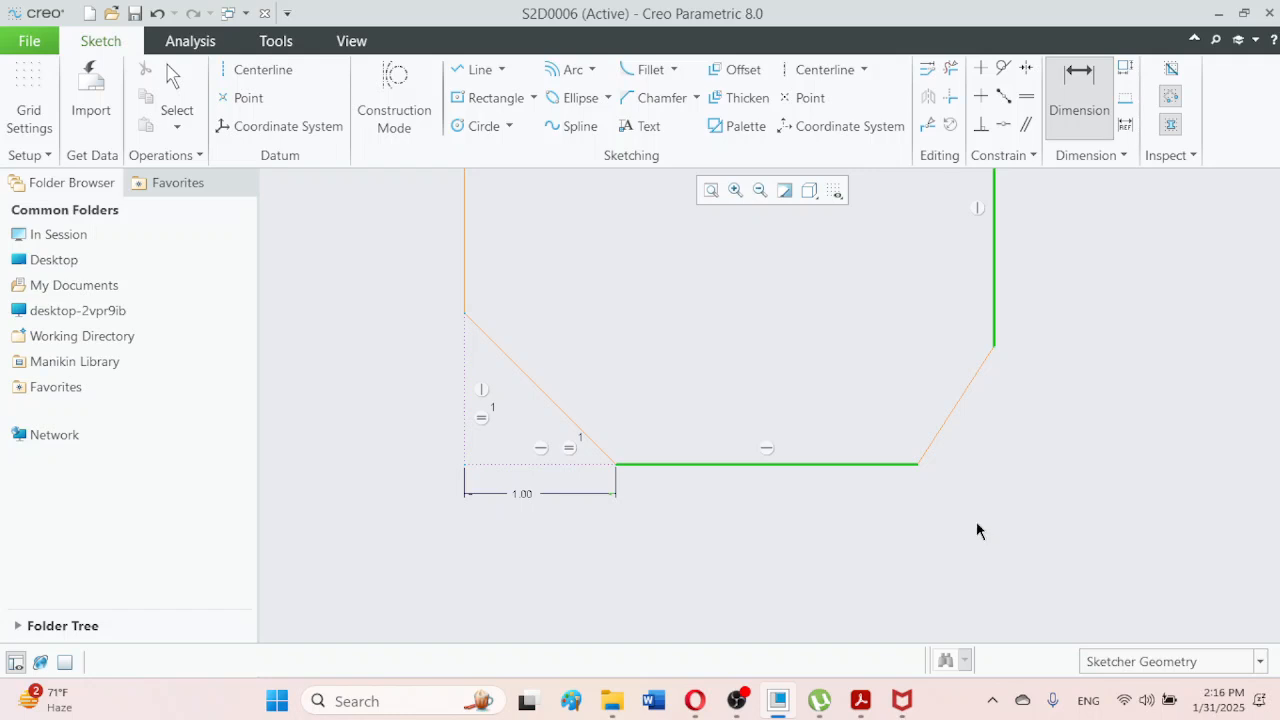
{"action": "middle_click", "coordinate": [976, 521]}
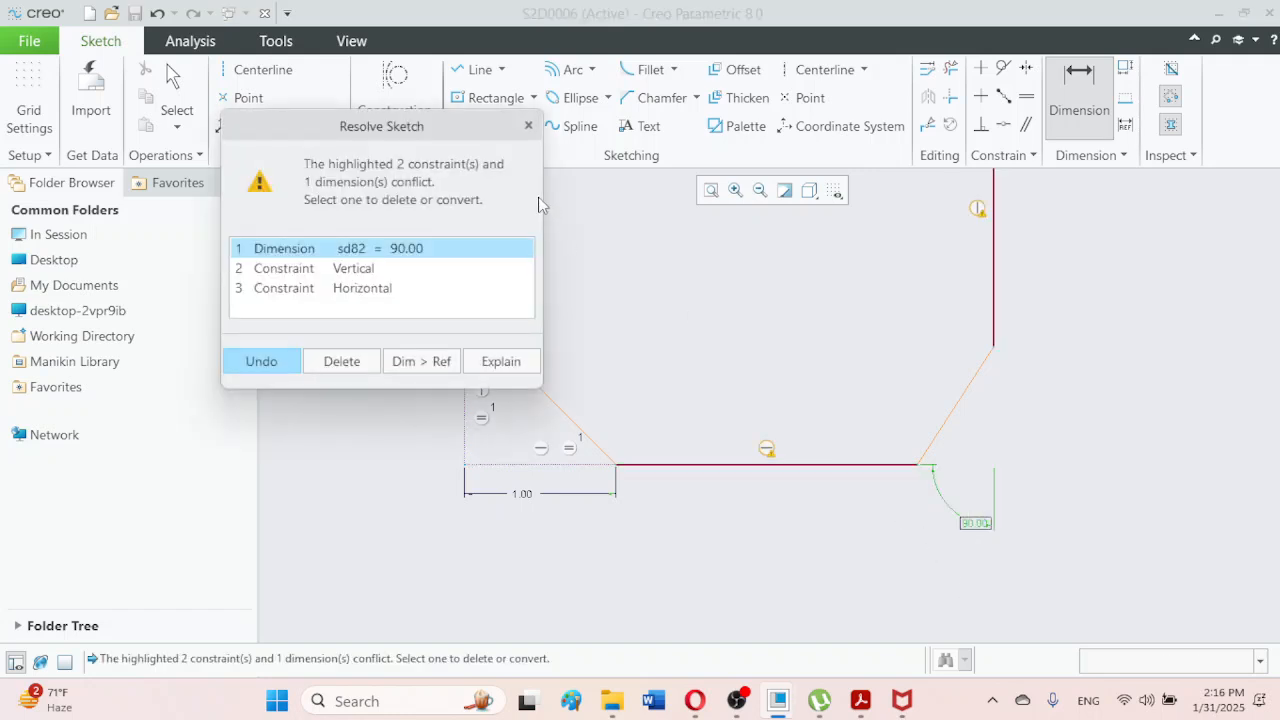
{"action": "left_click", "coordinate": [528, 125]}
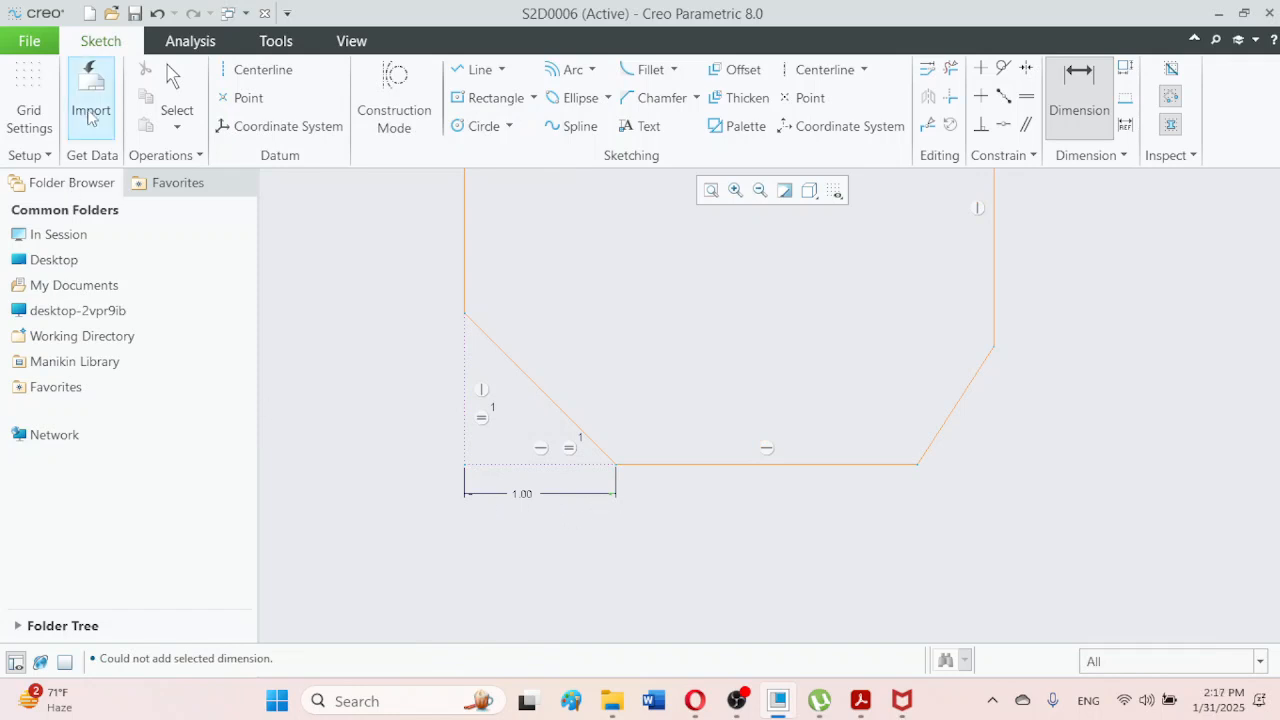
{"action": "left_click", "coordinate": [176, 100]}
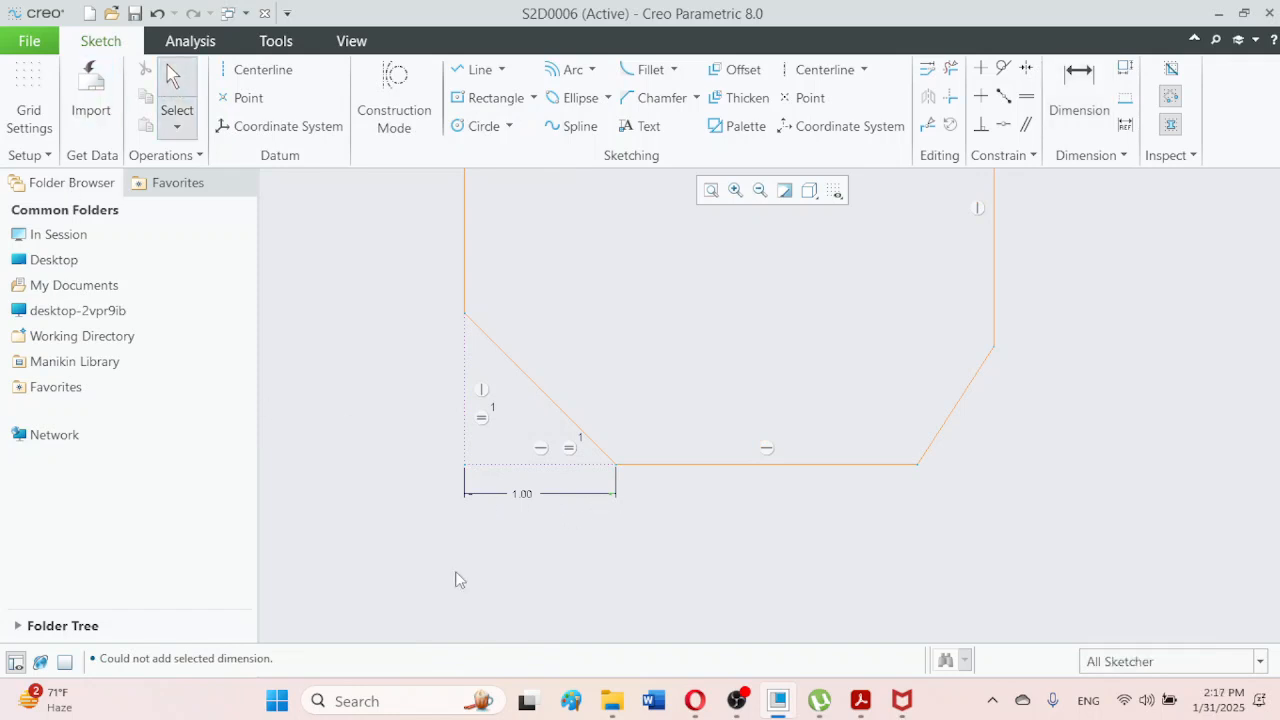
{"action": "left_click", "coordinate": [524, 497]}
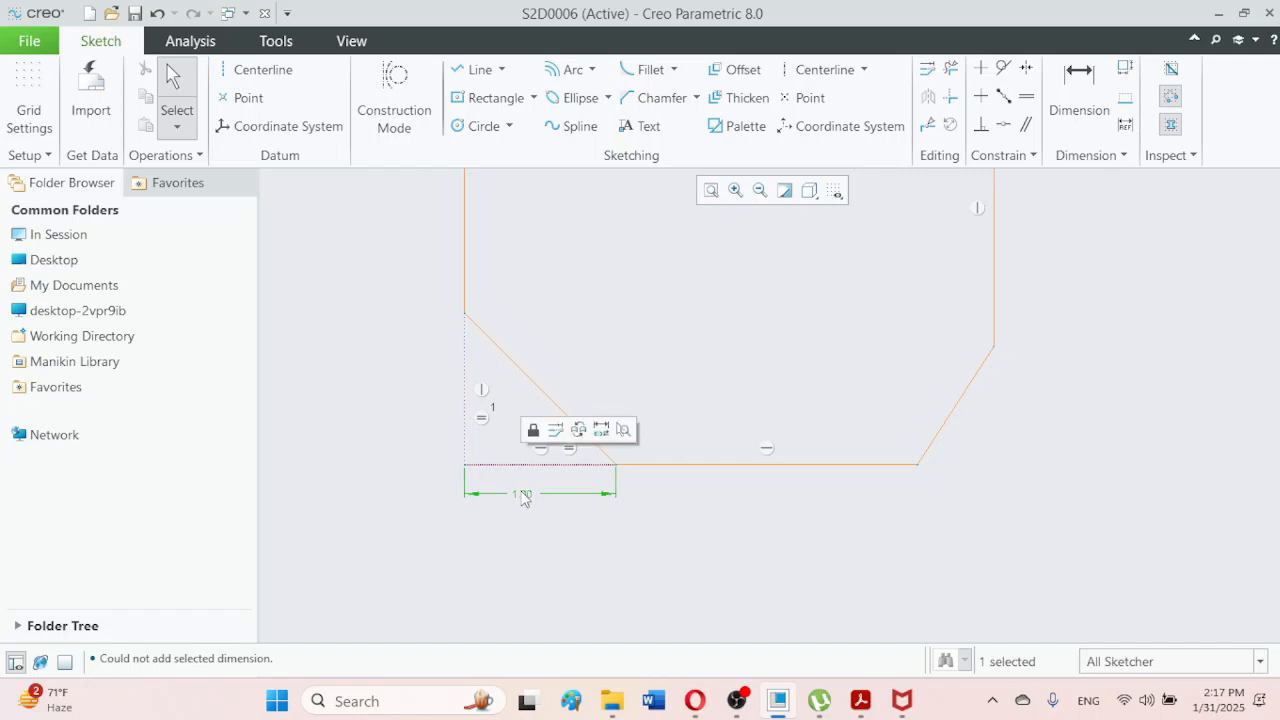
{"action": "left_click", "coordinate": [1051, 472]}
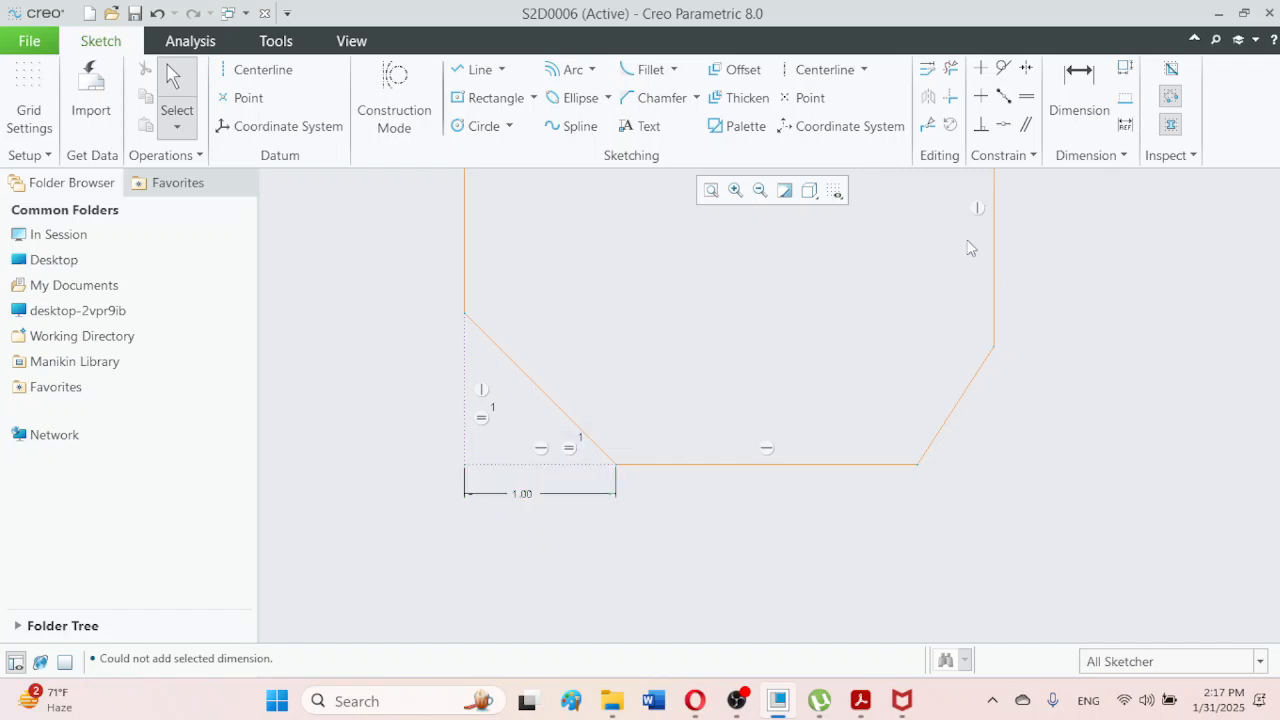
Dimension the horizontal offset of the lower-right chamfer from the right vertical line and set it to 1
{"action": "left_click", "coordinate": [1079, 100]}
{"action": "left_click", "coordinate": [996, 311]}
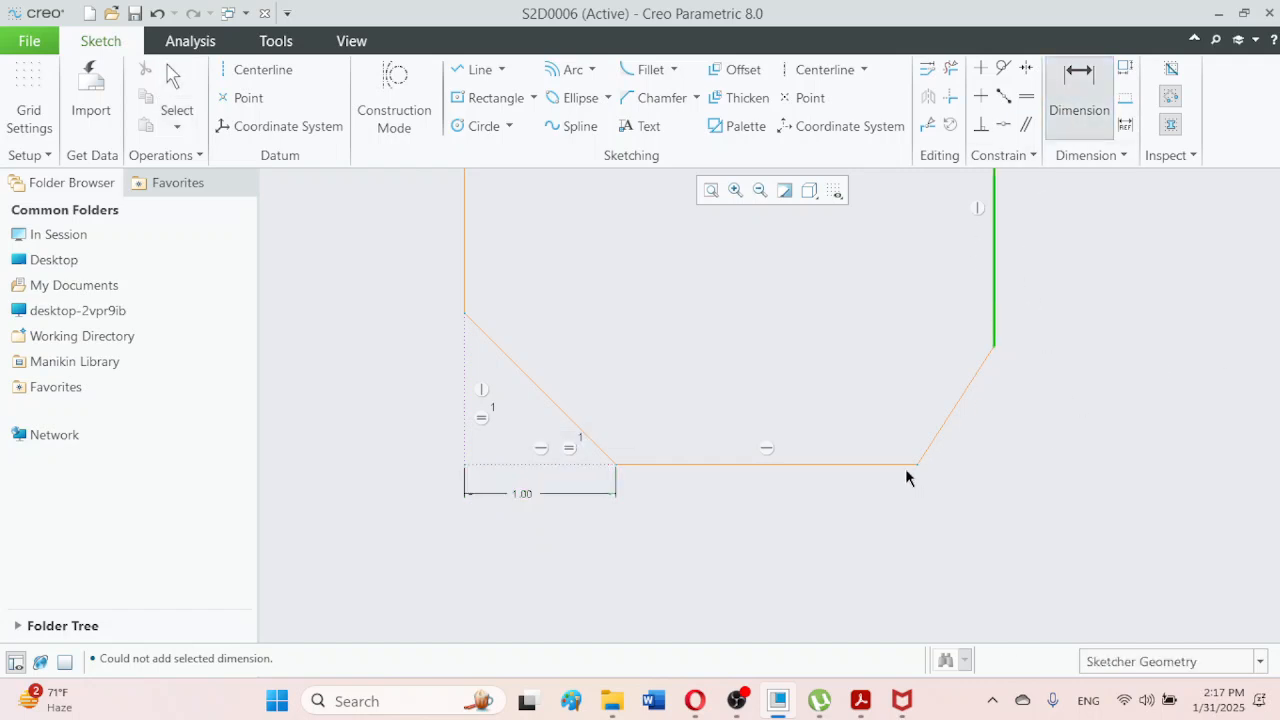
{"action": "middle_click", "coordinate": [968, 478]}
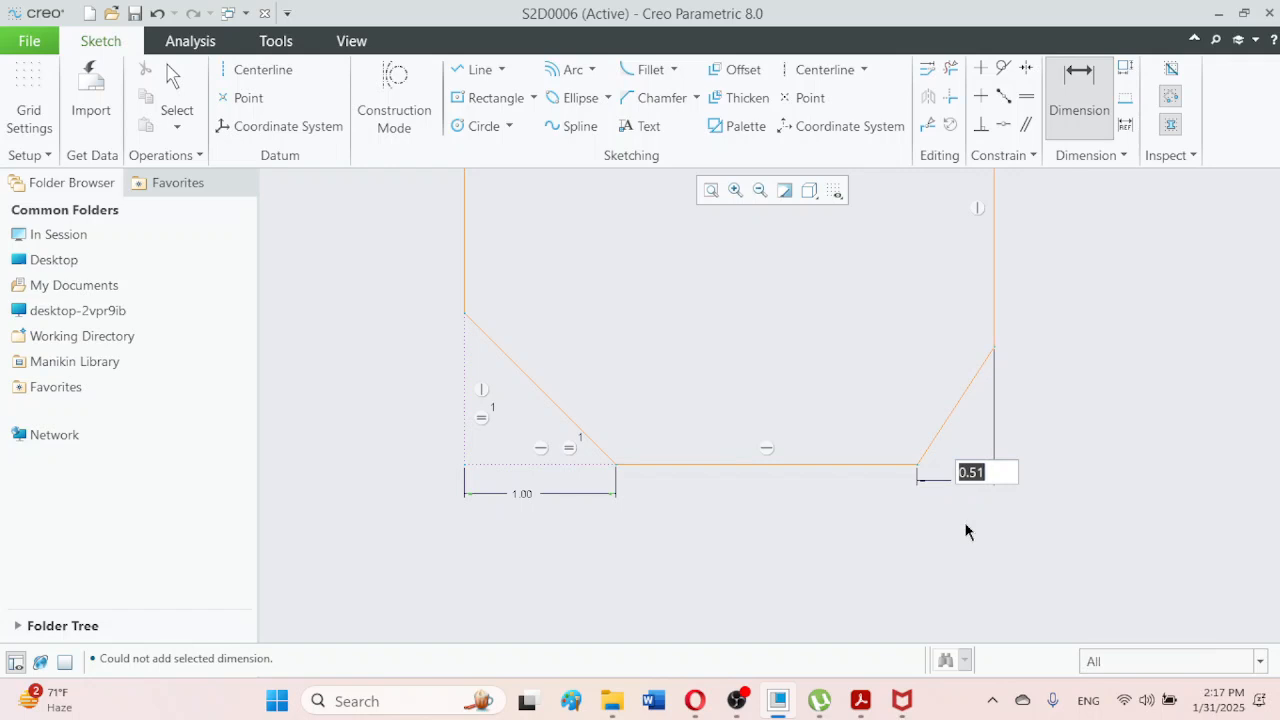
{"action": "type", "text": "1"}
{"action": "key", "text": "Return"}
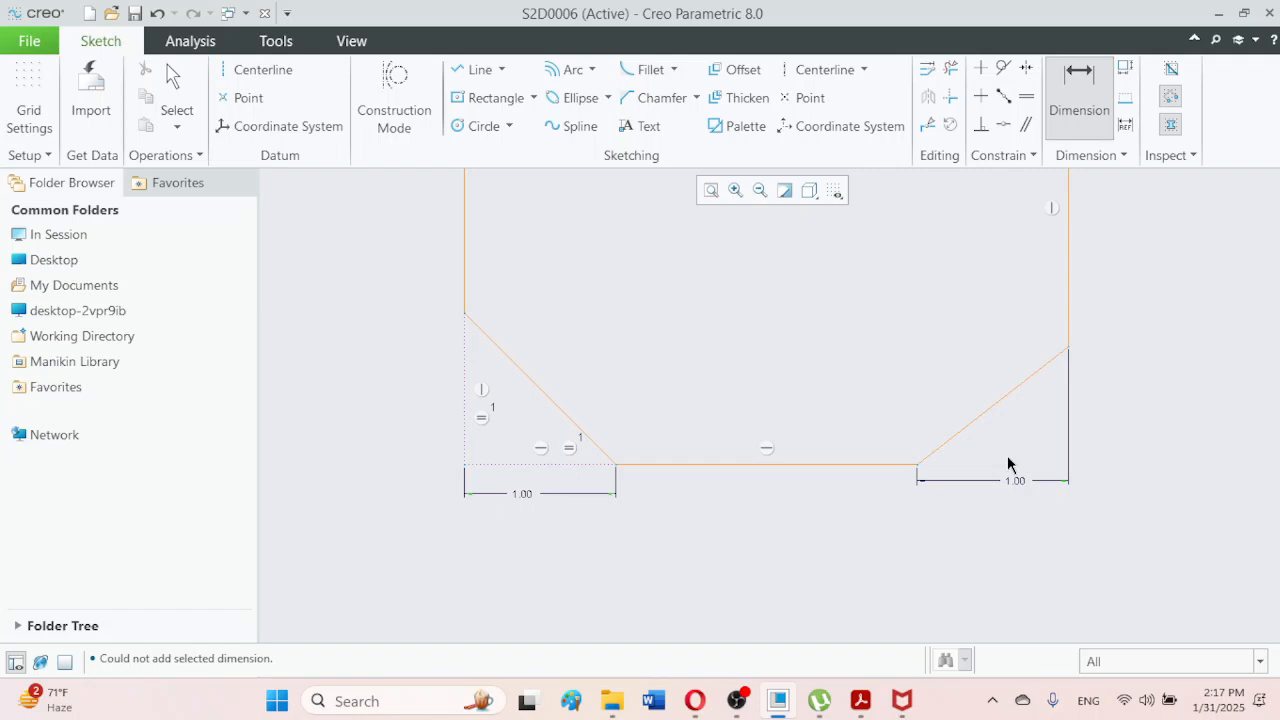
Delete the lower-right chamfer's horizontal dimension and move the chamfer's upper endpoint up and inward
{"action": "left_click", "coordinate": [175, 97]}
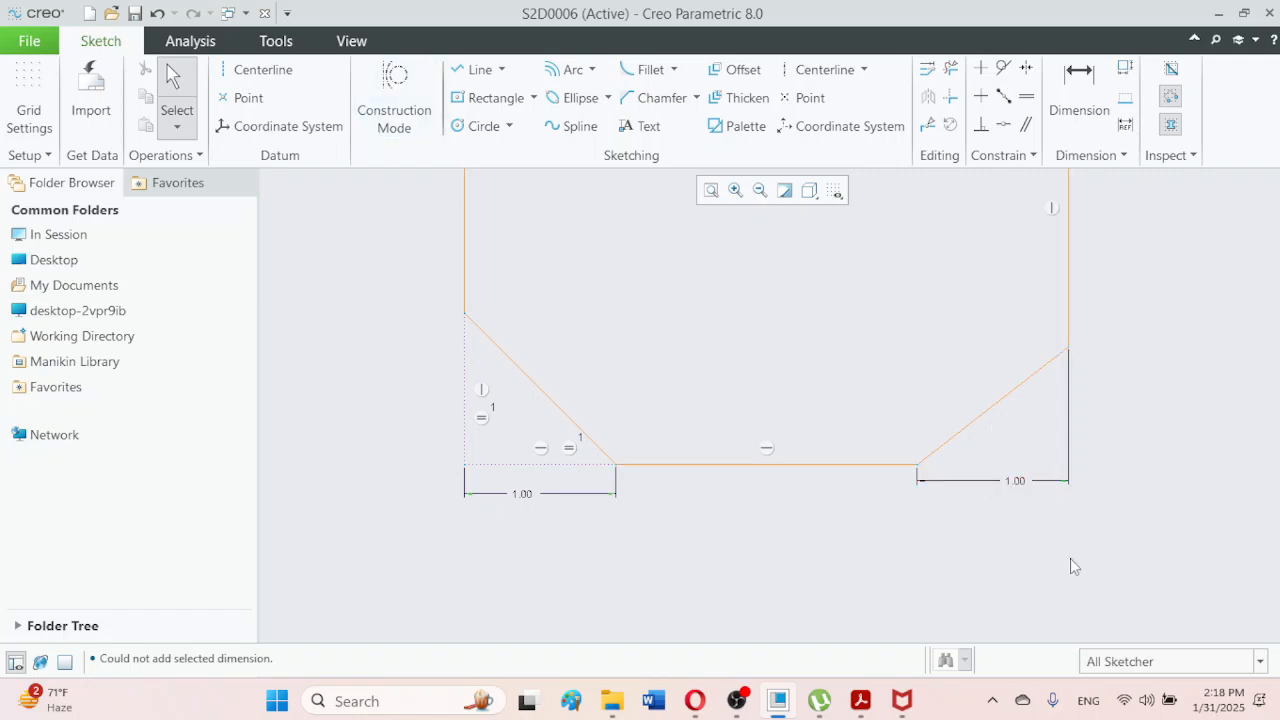
{"action": "left_click", "coordinate": [1019, 488]}
{"action": "key", "text": "Delete"}
{"action": "left_click_drag", "start_coordinate": [1069, 351], "coordinate": [1042, 274]}
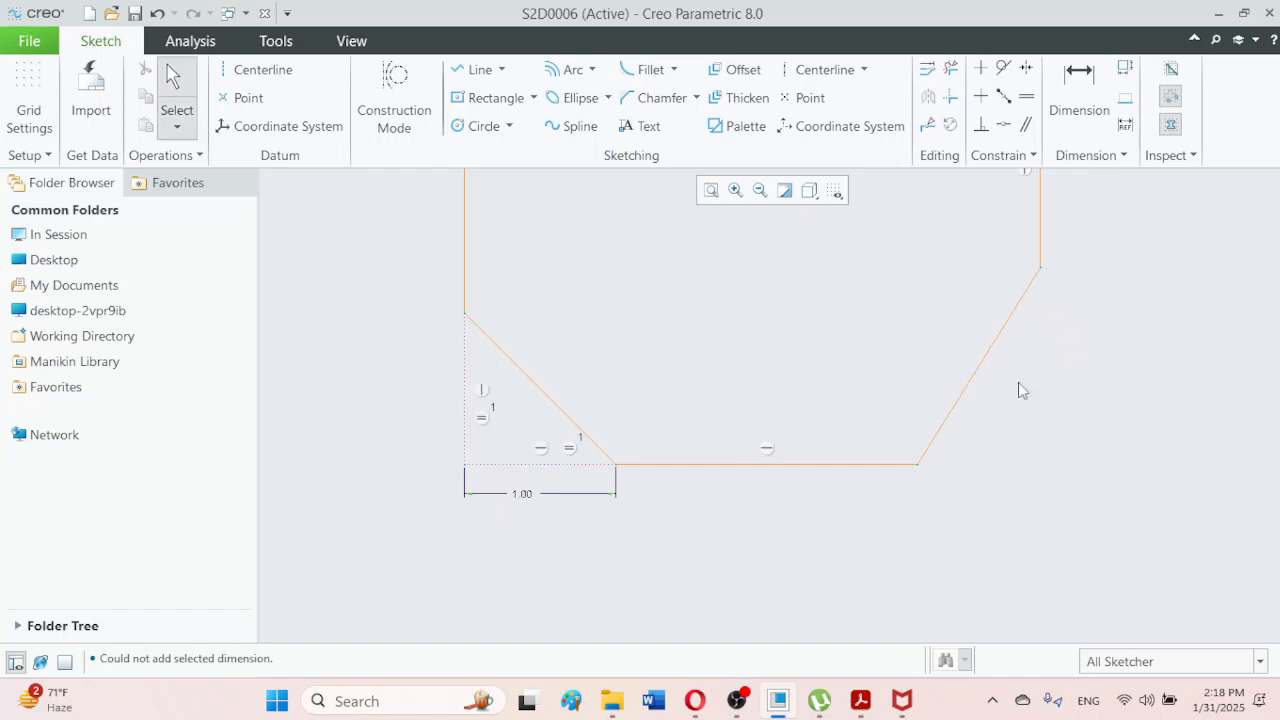
Add an aligned length dimension to the lower-right chamfer line, undoing and redoing it
{"action": "left_click", "coordinate": [1080, 100]}
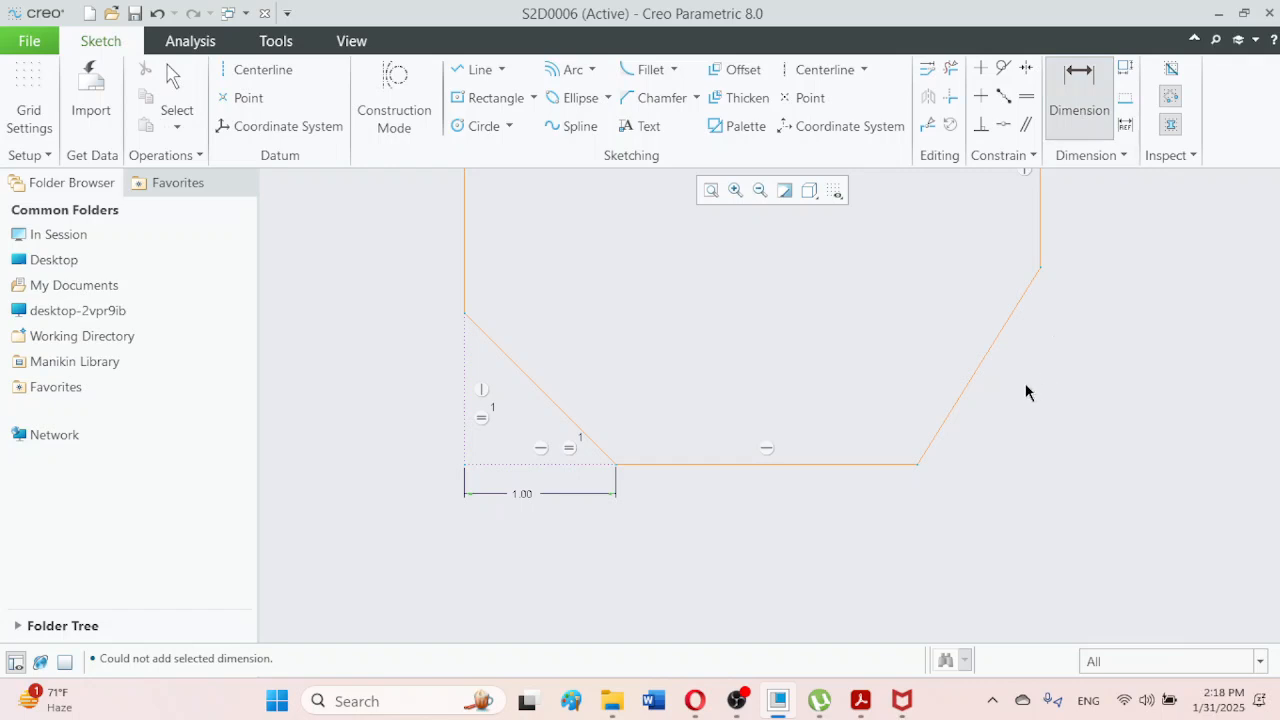
{"action": "left_click", "coordinate": [977, 374]}
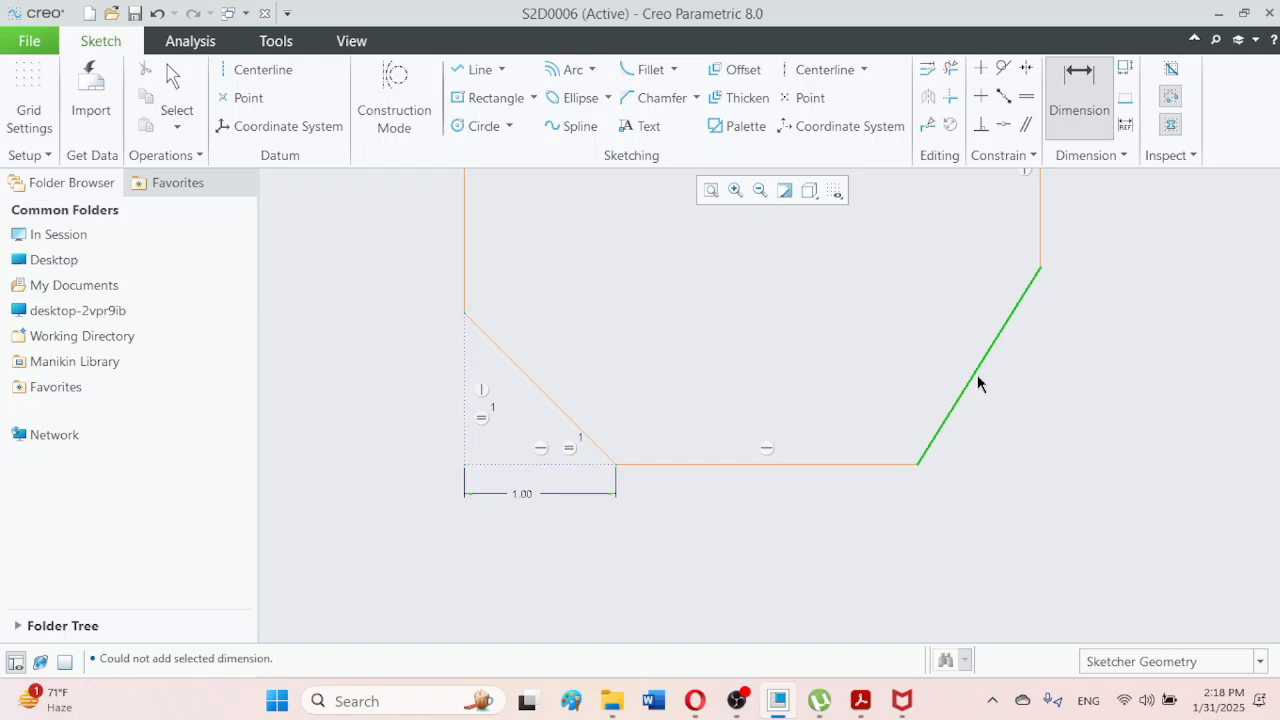
{"action": "middle_click", "coordinate": [924, 382]}
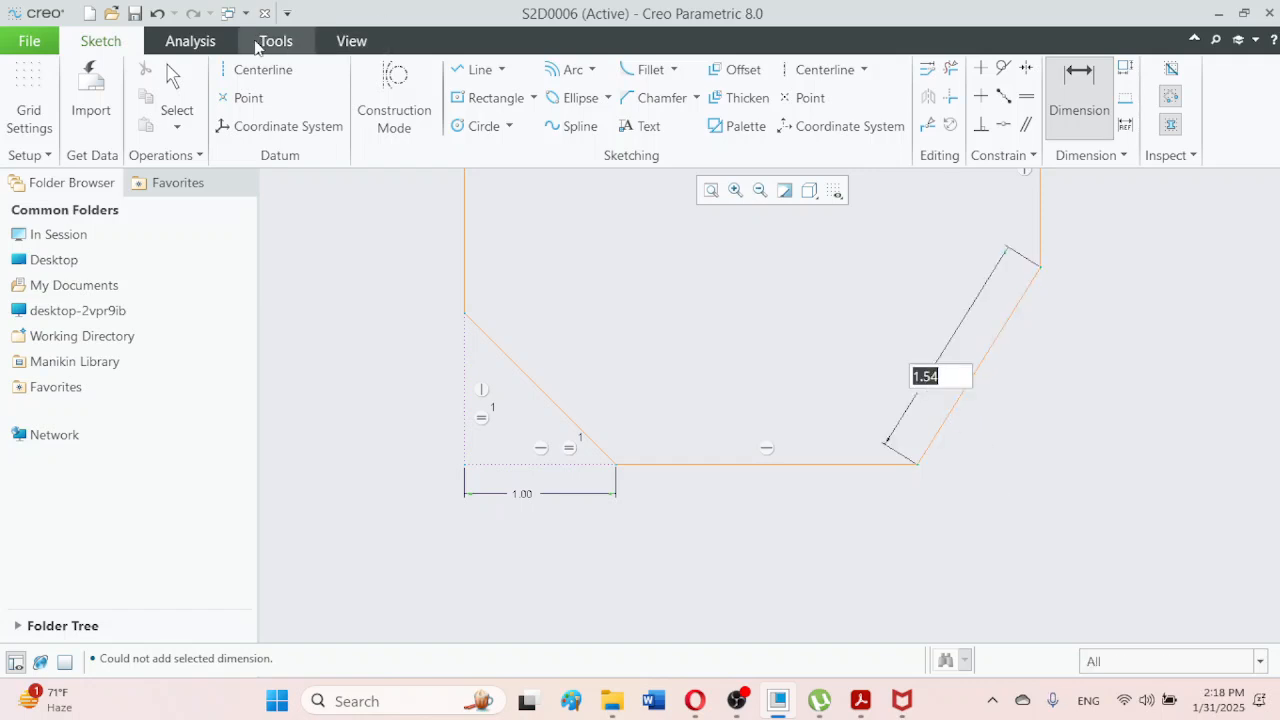
{"action": "left_click", "coordinate": [157, 13]}
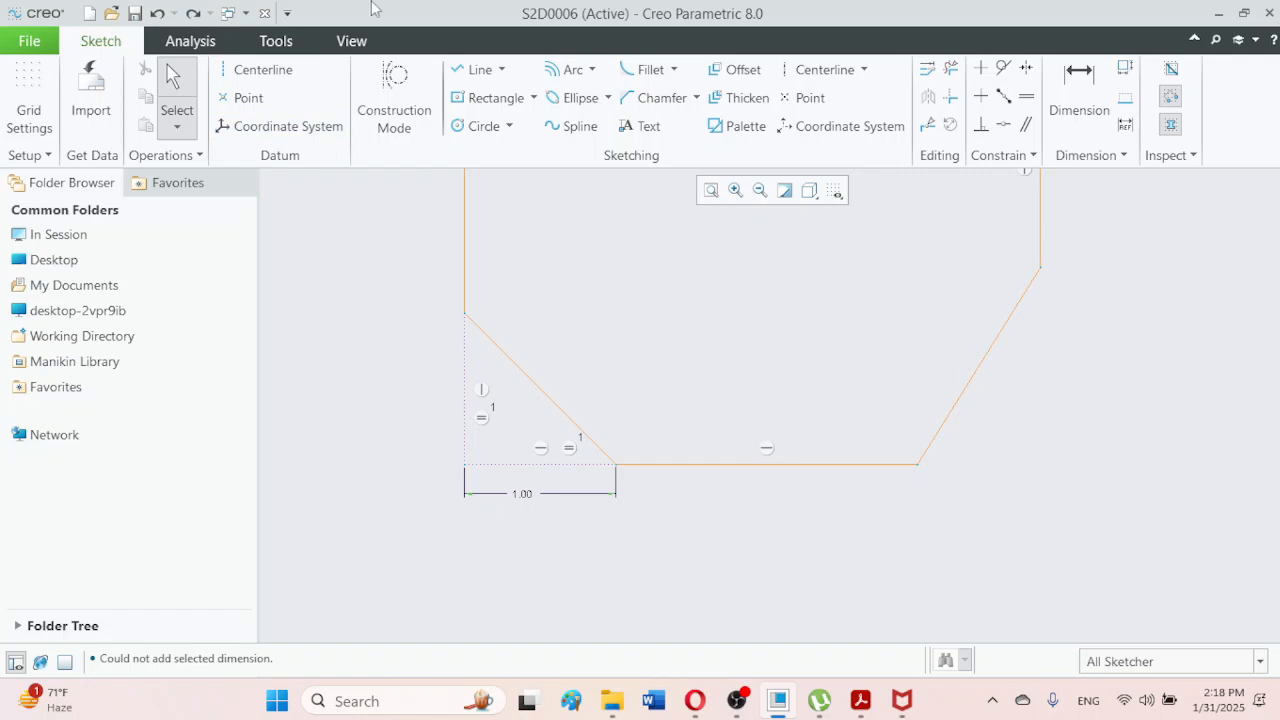
{"action": "left_click", "coordinate": [192, 14]}
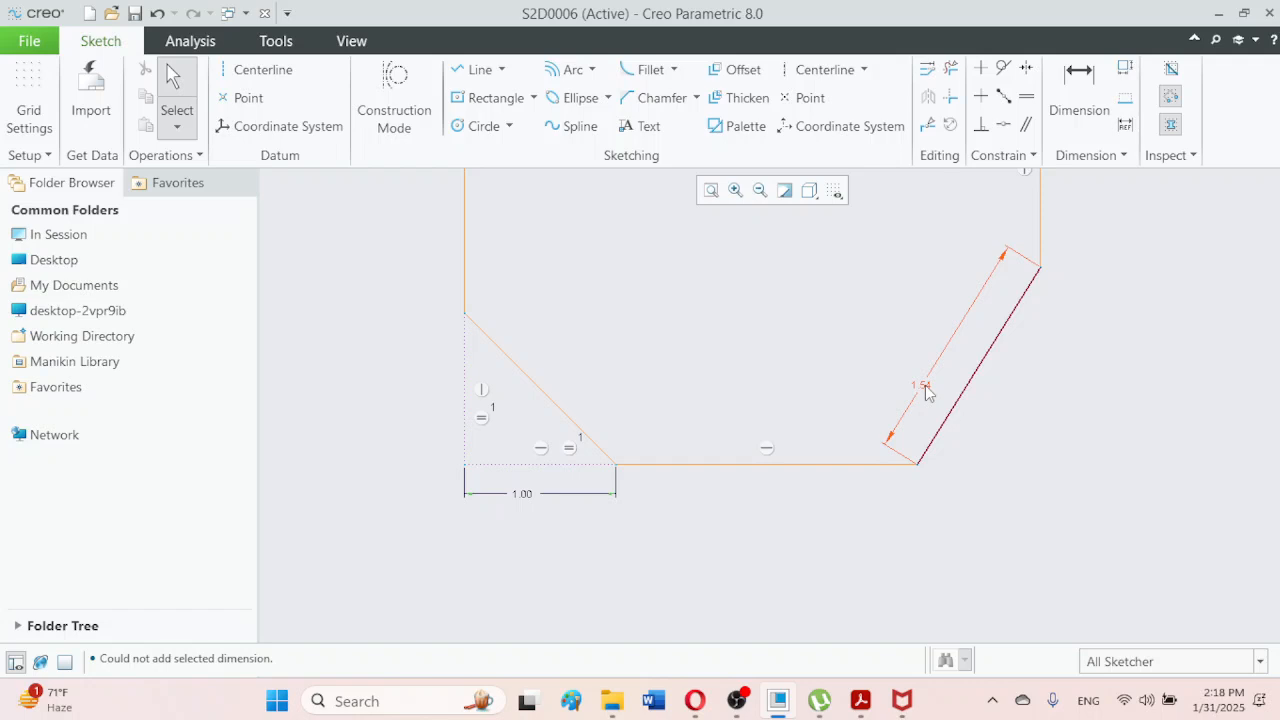
Dimension the horizontal distance between the endpoints of the lower-right chamfer line and set it to 1
{"action": "left_click", "coordinate": [1080, 100]}
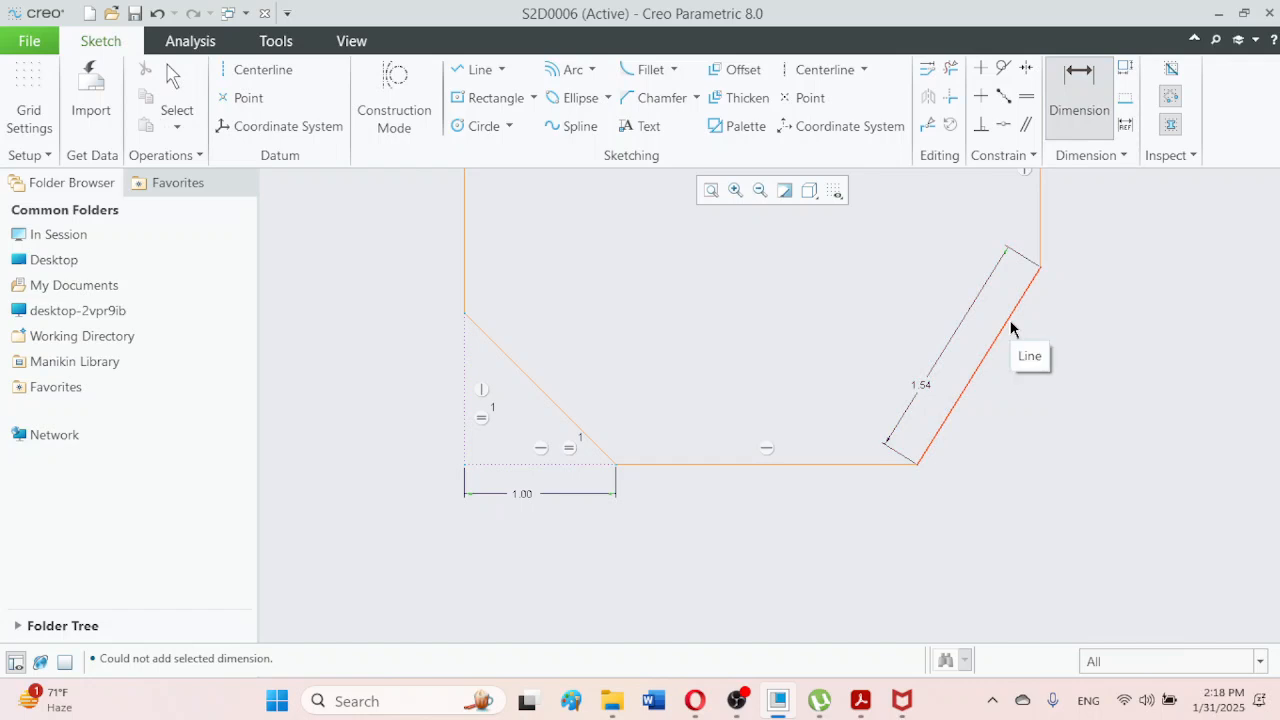
{"action": "left_click", "coordinate": [1041, 271]}
{"action": "left_click", "coordinate": [917, 468]}
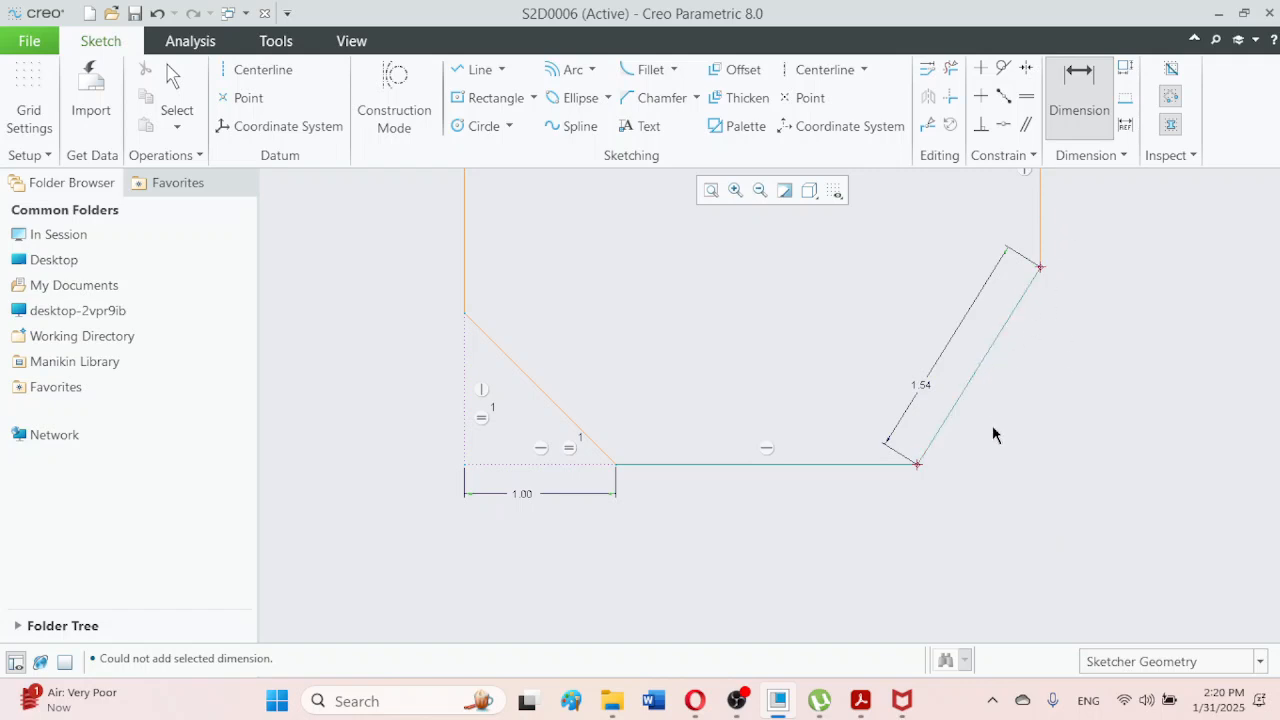
{"action": "middle_click", "coordinate": [986, 522]}
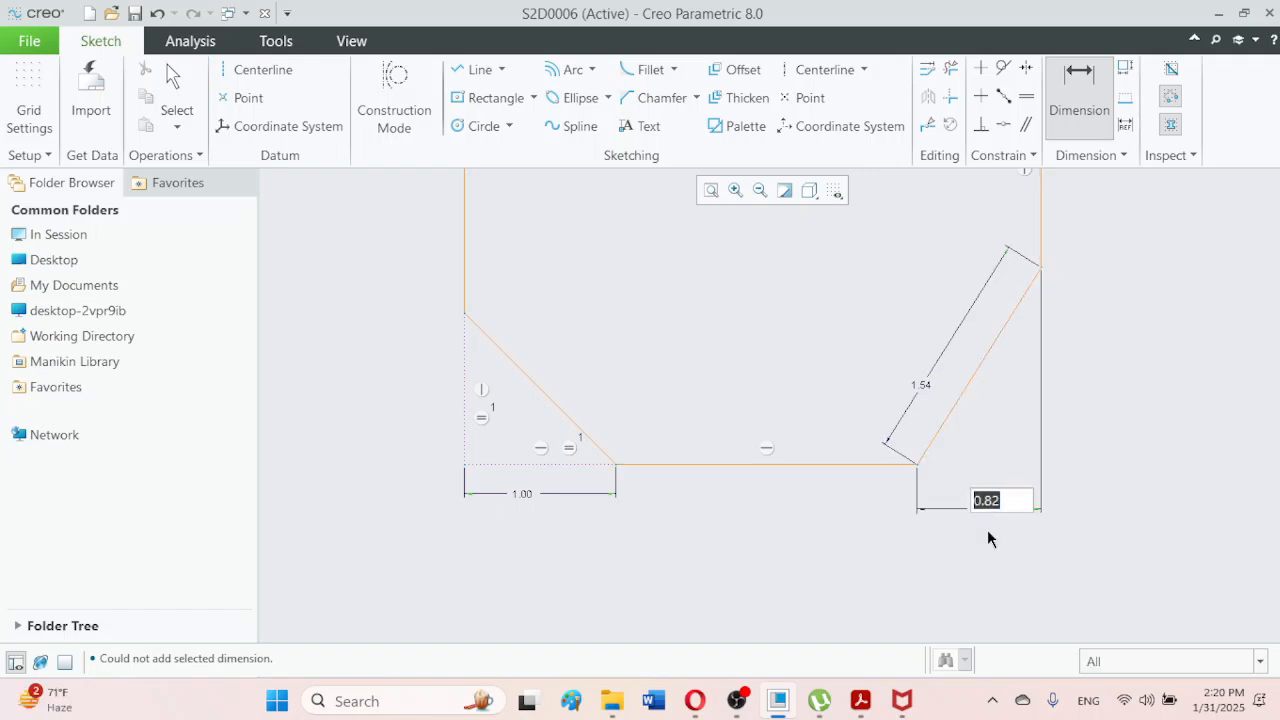
{"action": "type", "text": "1"}
{"action": "key", "text": "Return"}
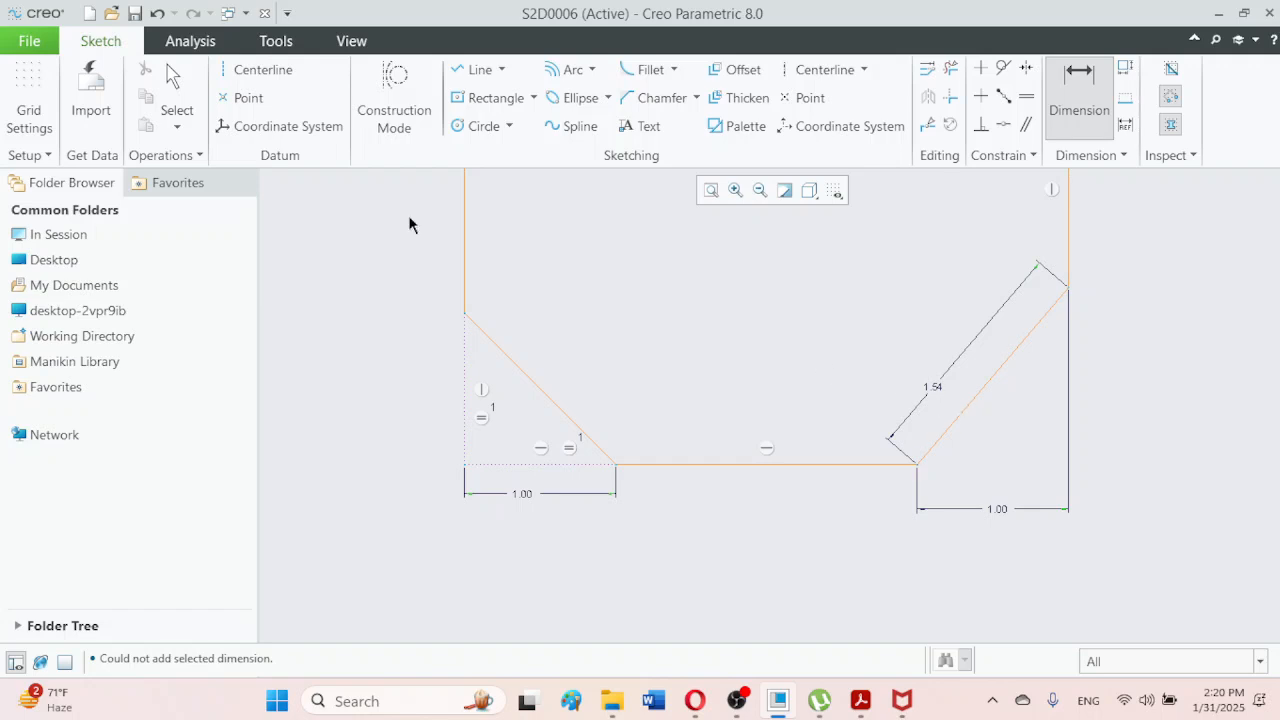
Delete the aligned length dimension of the lower-right chamfer line
{"action": "left_click", "coordinate": [177, 97]}
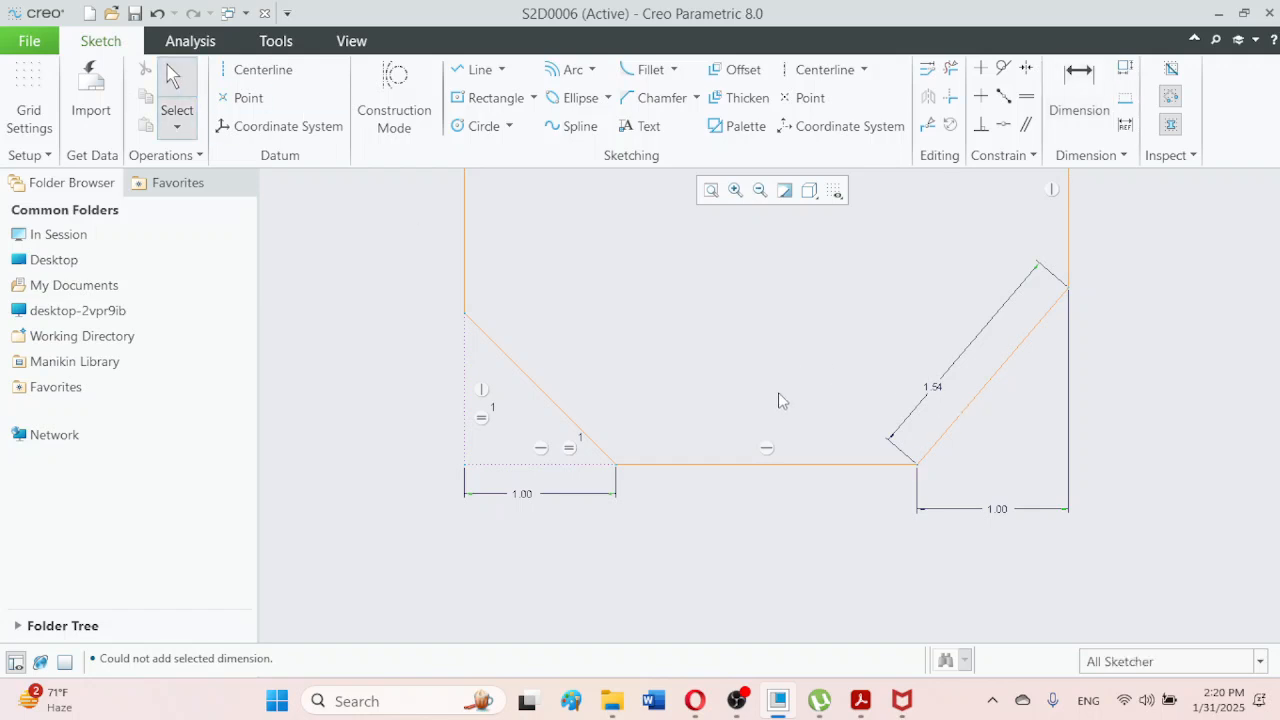
{"action": "left_click", "coordinate": [939, 388]}
{"action": "key", "text": "Delete"}
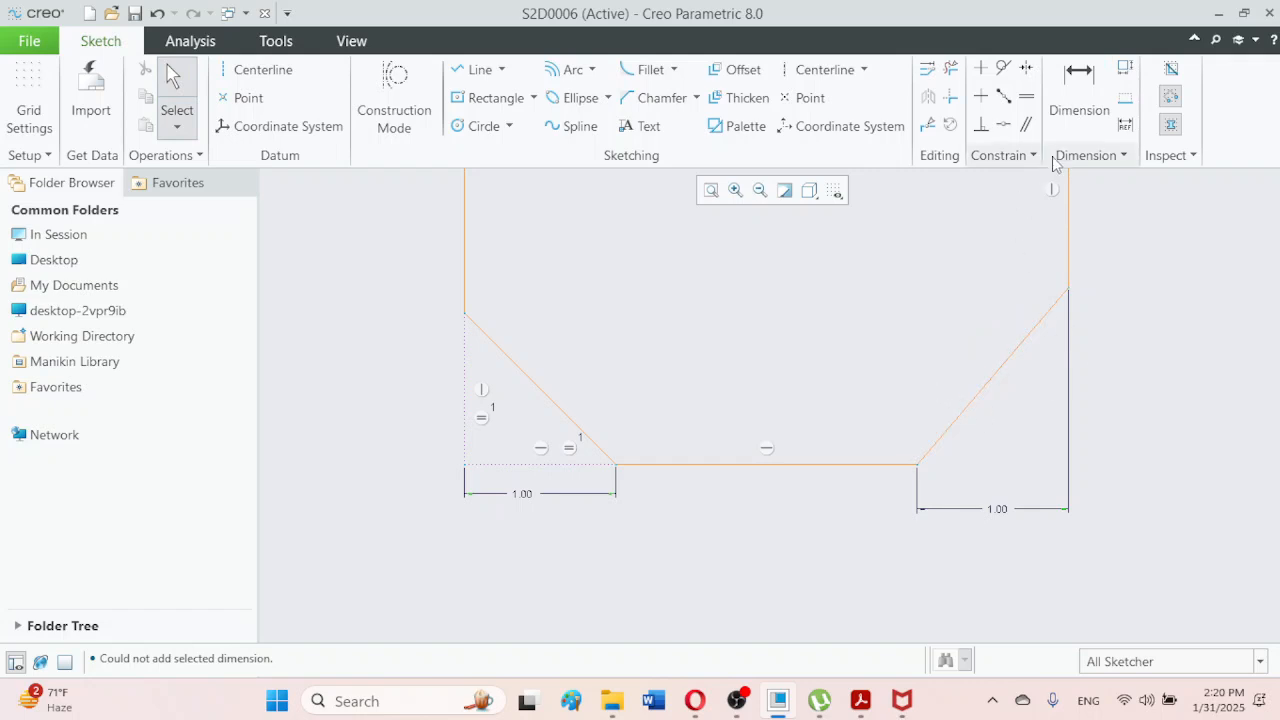
Dimension the vertical distance between the endpoints of the lower-right chamfer line and set it to 1.5
{"action": "left_click", "coordinate": [1097, 80]}
{"action": "left_click", "coordinate": [1070, 290]}
{"action": "left_click", "coordinate": [914, 465]}
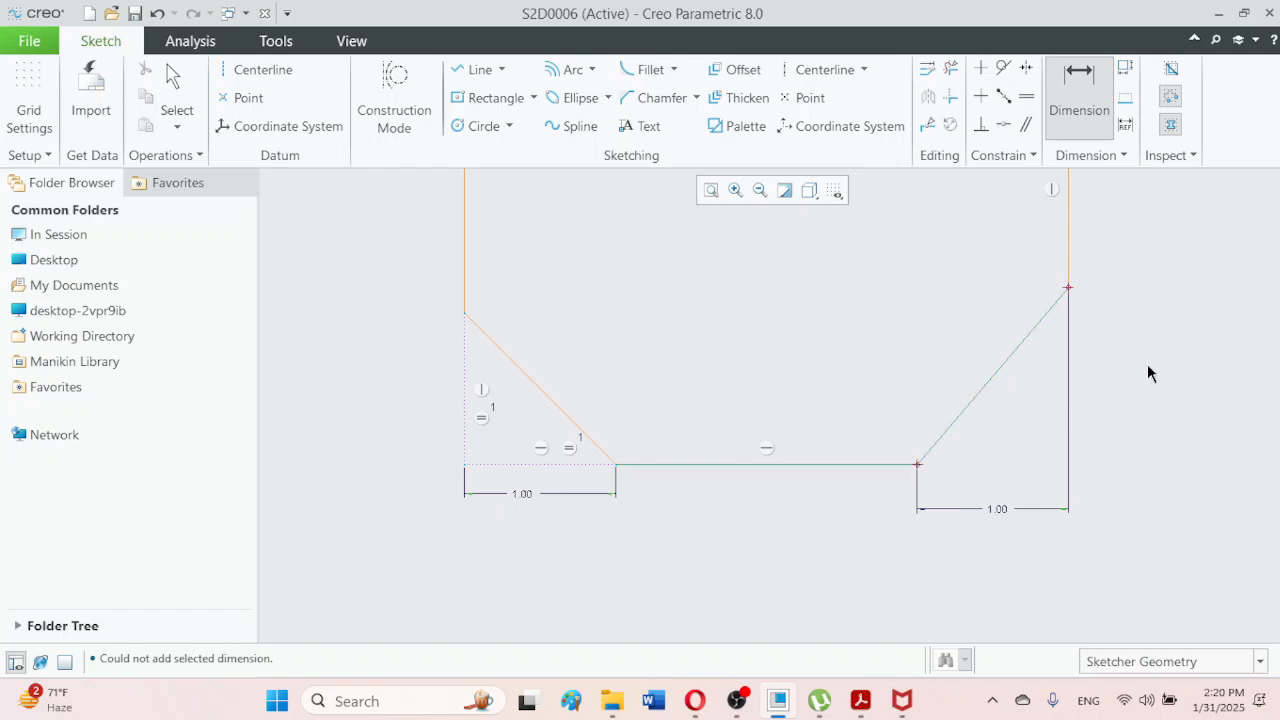
{"action": "middle_click", "coordinate": [1193, 364]}
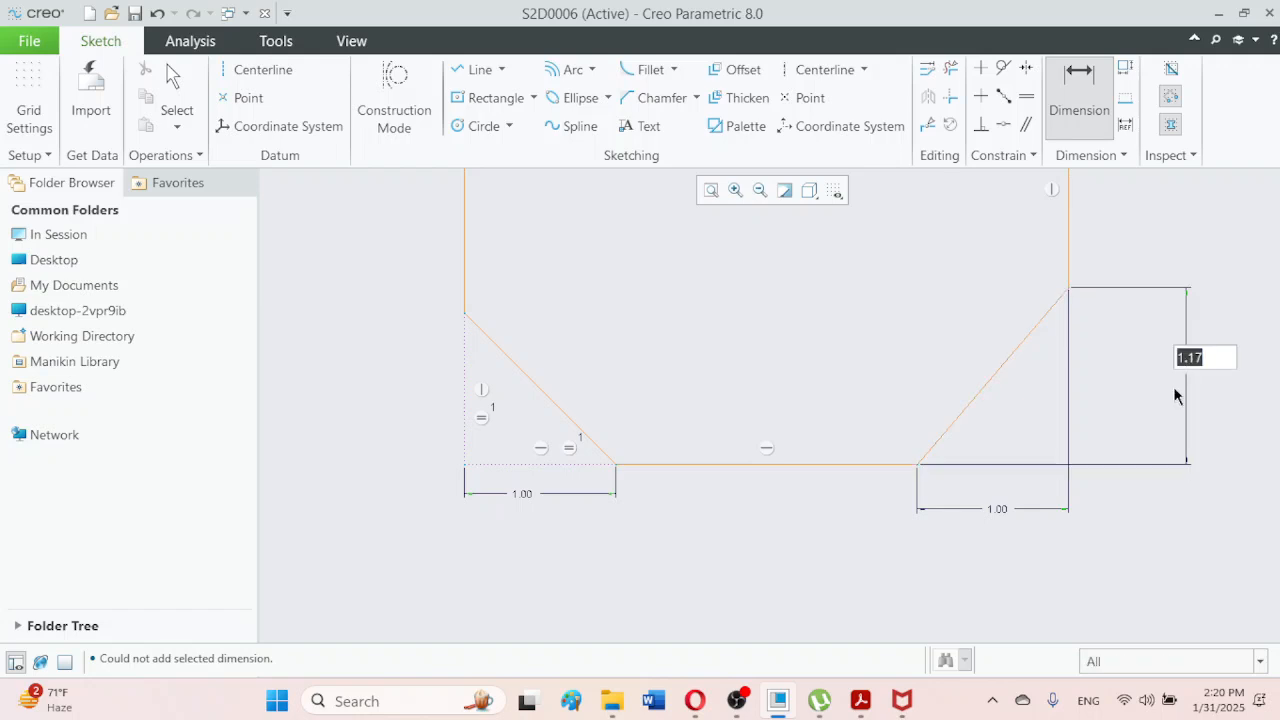
{"action": "type", "text": "1.5"}
{"action": "key", "text": "Return"}
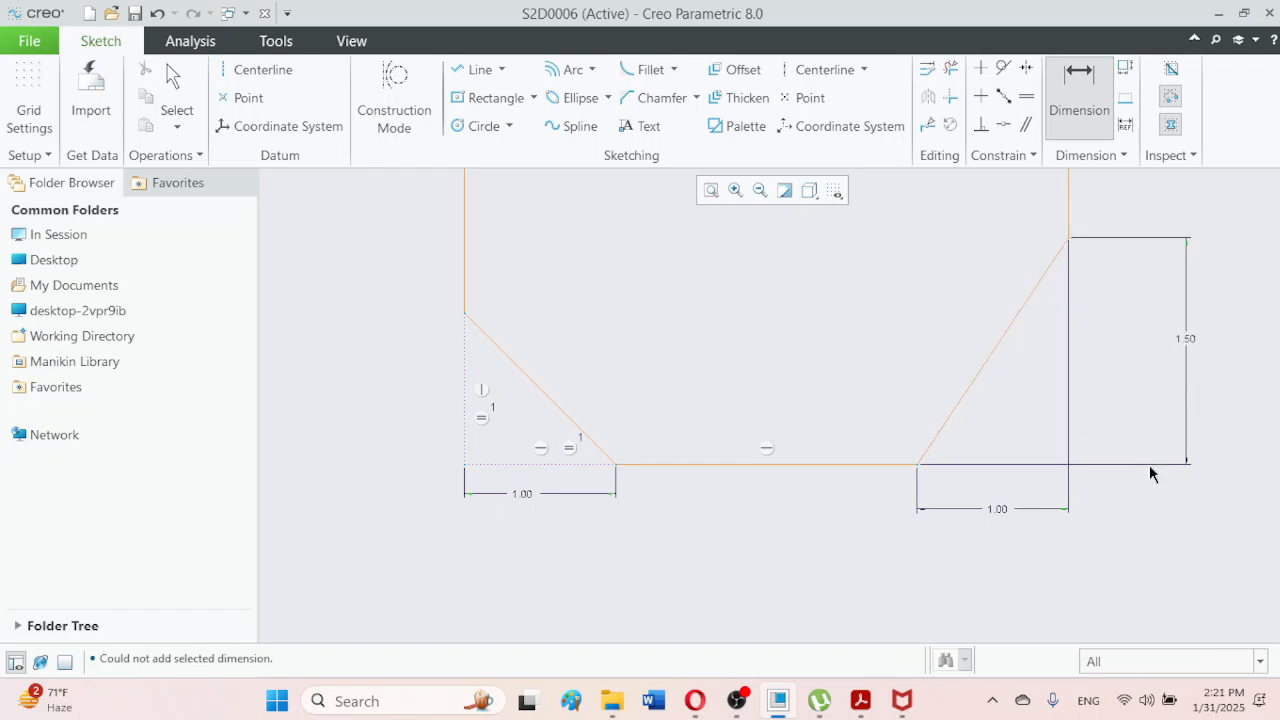
Dimension the aligned length of the lower-right chamfer line, resolving the conflict by deleting the 1.50 vertical dimension
{"action": "left_click", "coordinate": [1066, 91]}
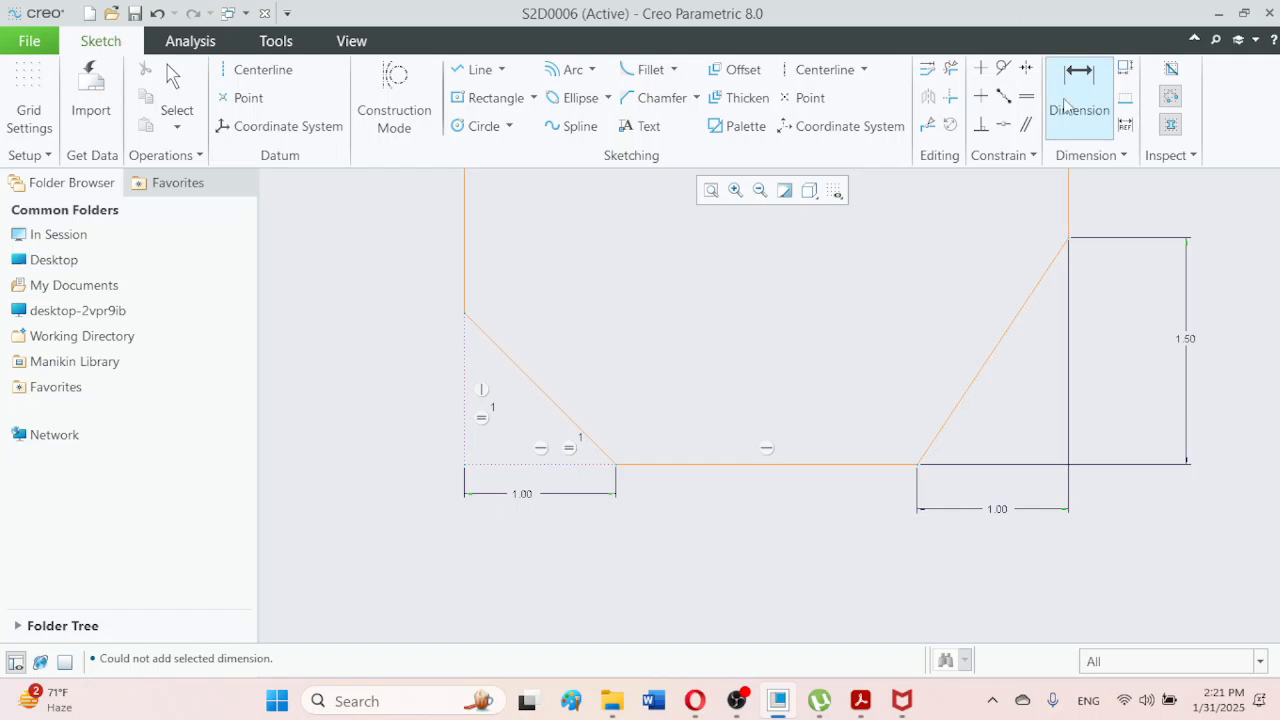
{"action": "middle_click", "coordinate": [966, 440]}
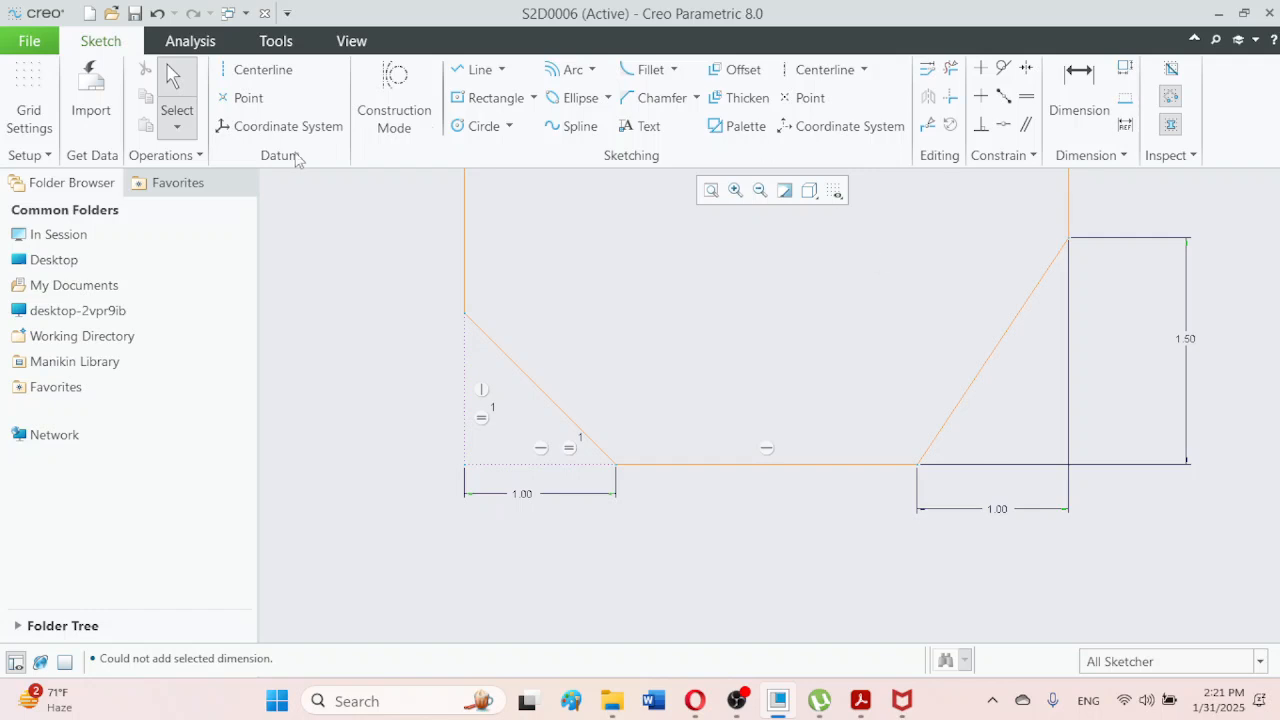
{"action": "left_click", "coordinate": [1054, 94]}
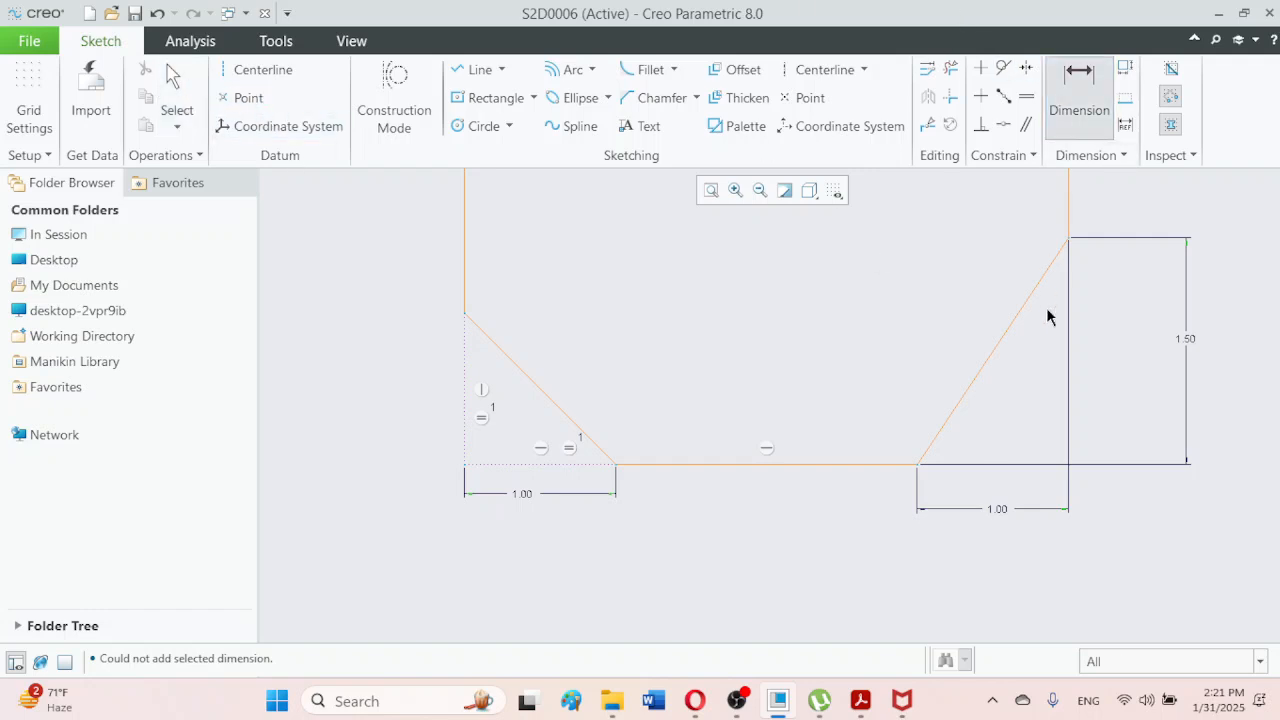
{"action": "middle_click", "coordinate": [978, 440]}
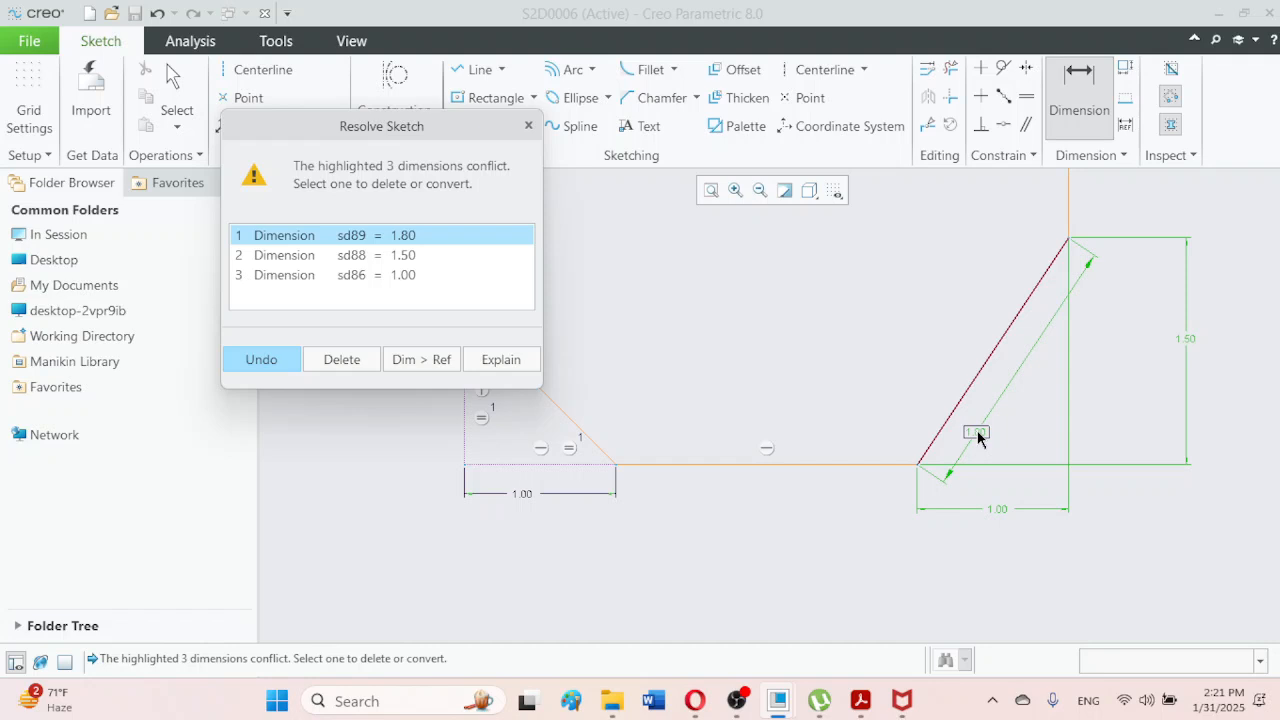
{"action": "left_click", "coordinate": [400, 256]}
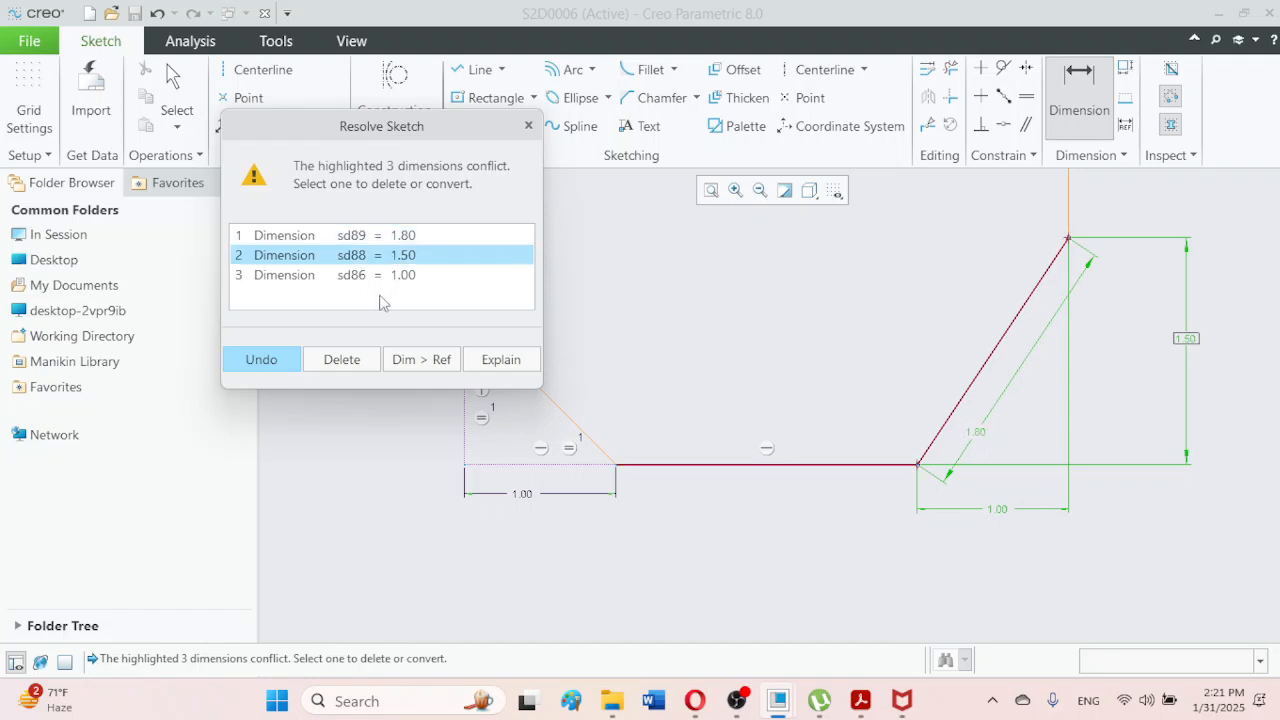
{"action": "left_click", "coordinate": [344, 358]}
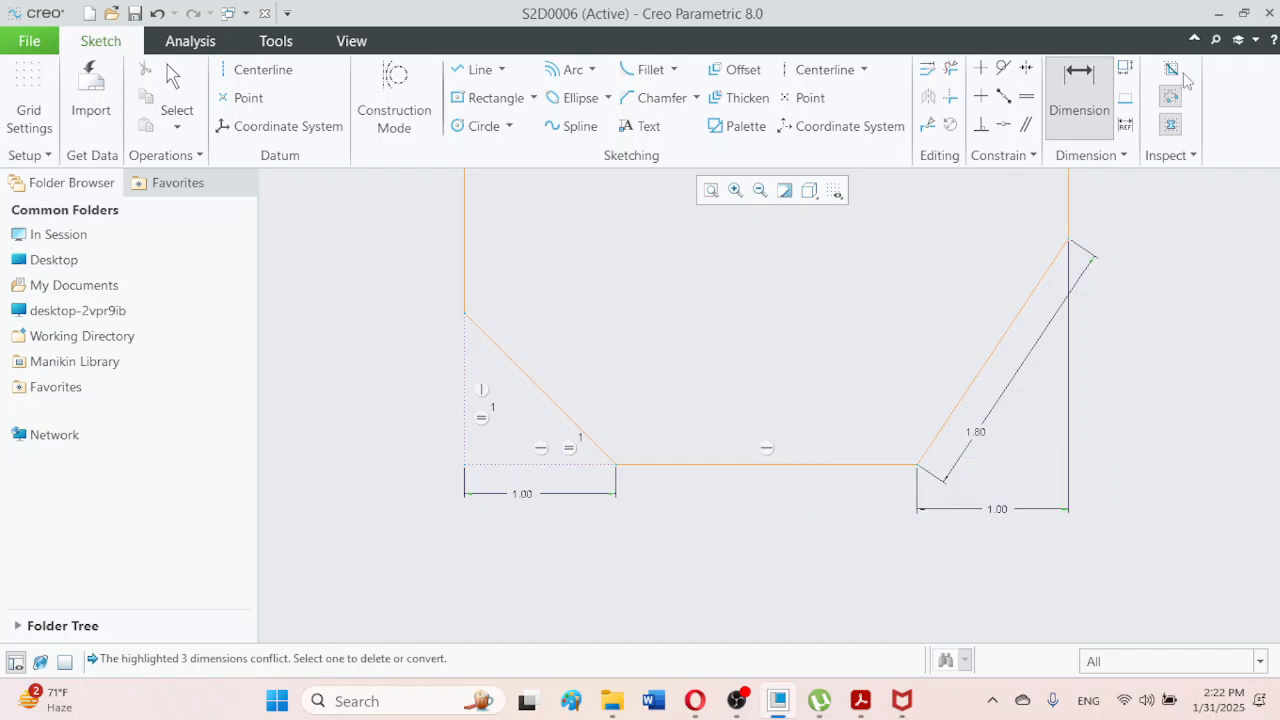
Undo the aligned length dimension and the last height change of the lower-right chamfer
{"action": "left_click", "coordinate": [158, 16]}
{"action": "left_click", "coordinate": [158, 16]}
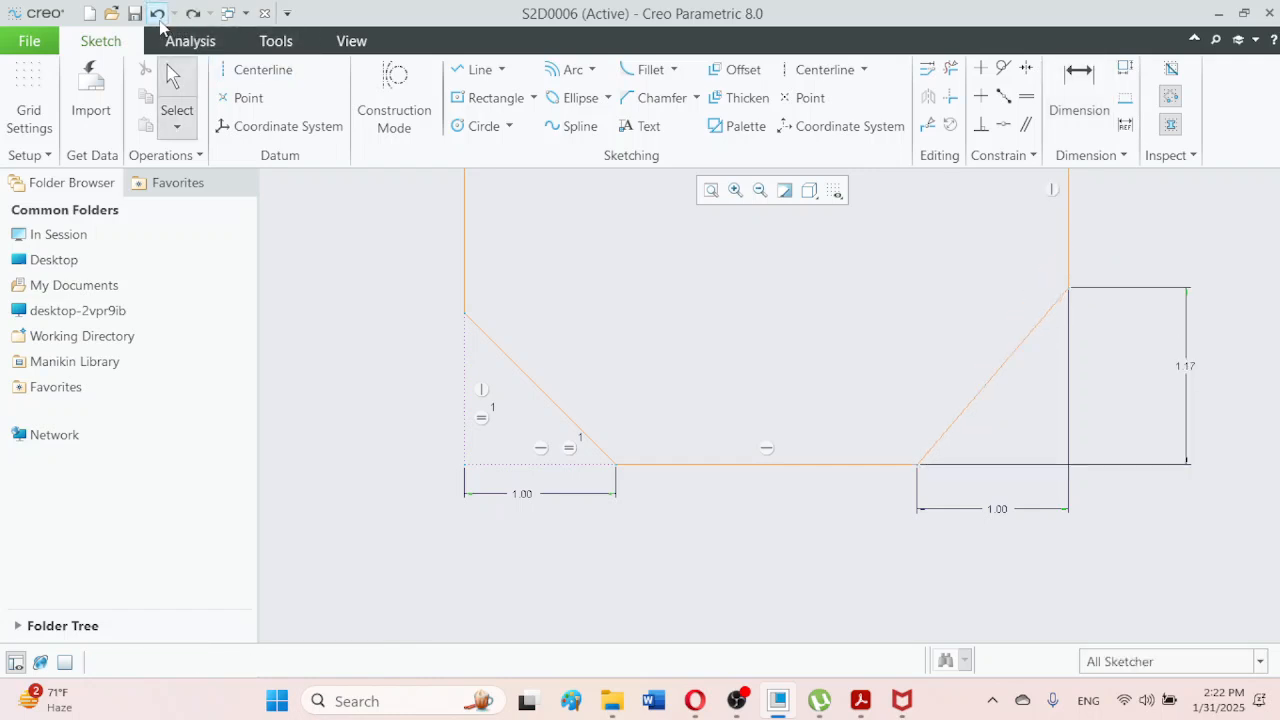
Dimension the angle between the lower-right chamfer line and the bottom edge, deleting the conflicting 1.17 vertical dimension, and set it to 45 degrees
{"action": "left_click", "coordinate": [1096, 87]}
{"action": "left_click", "coordinate": [960, 418]}
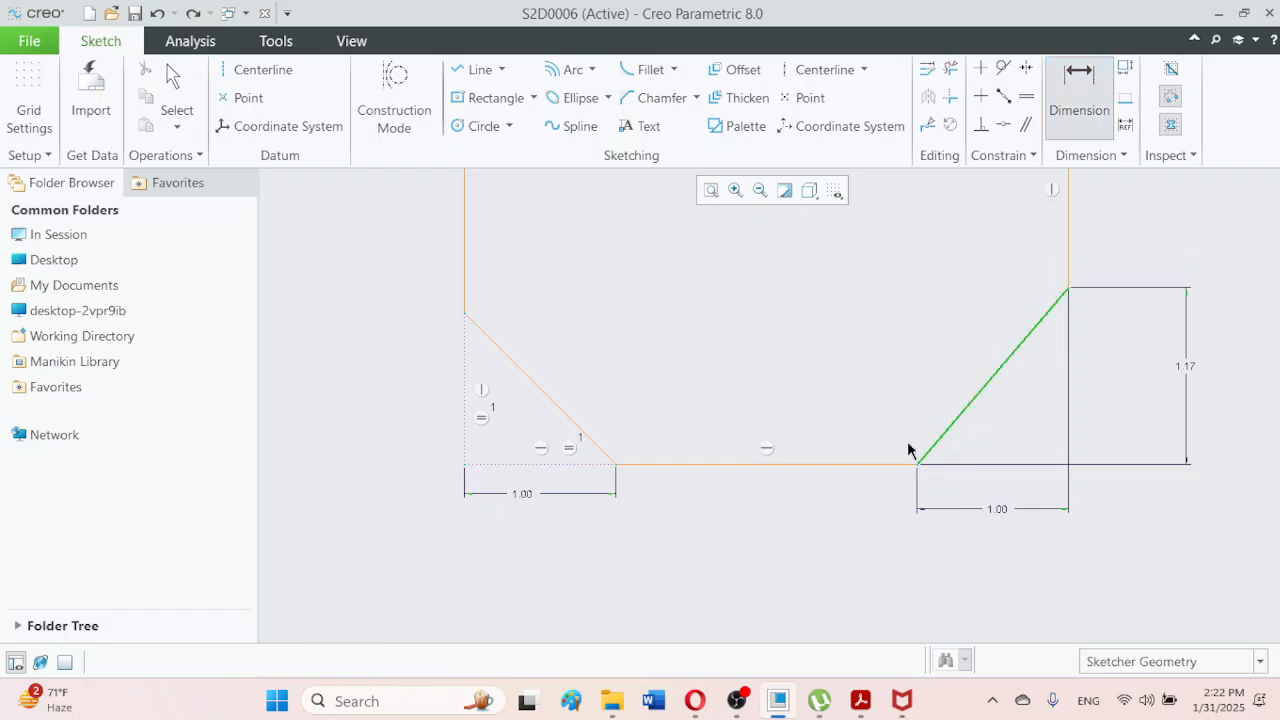
{"action": "left_click", "coordinate": [849, 467]}
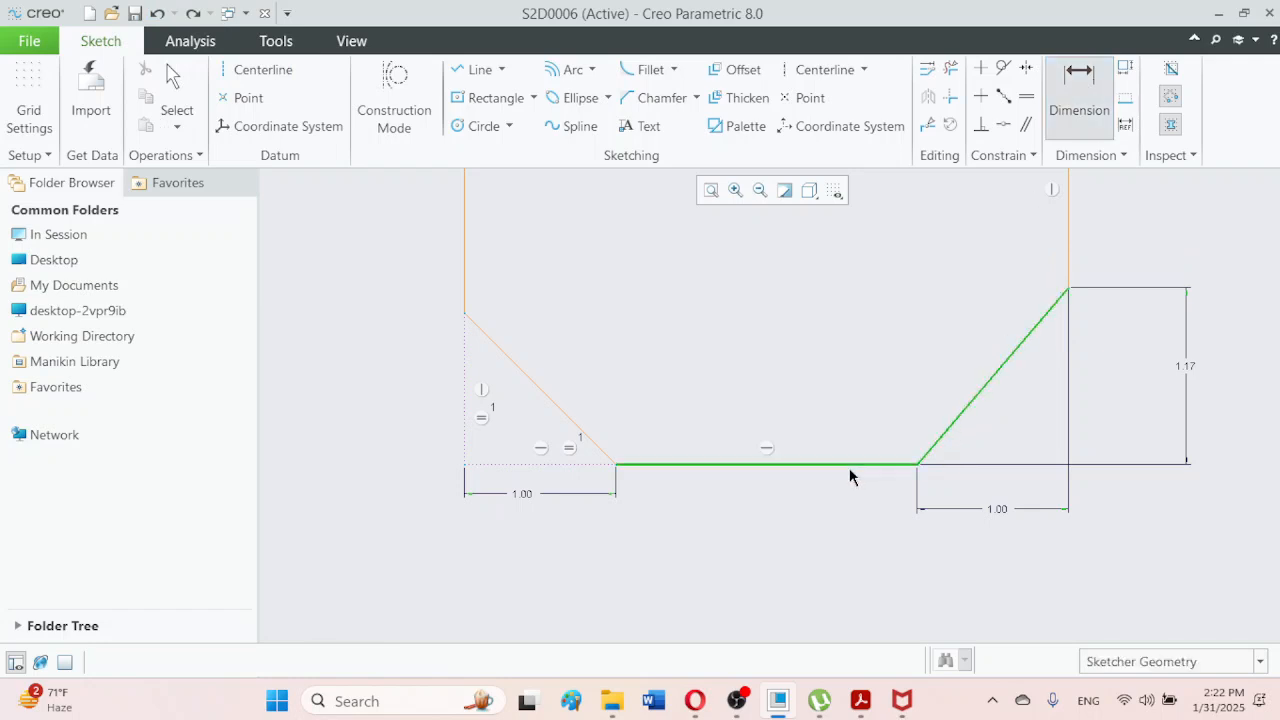
{"action": "middle_click", "coordinate": [1040, 417]}
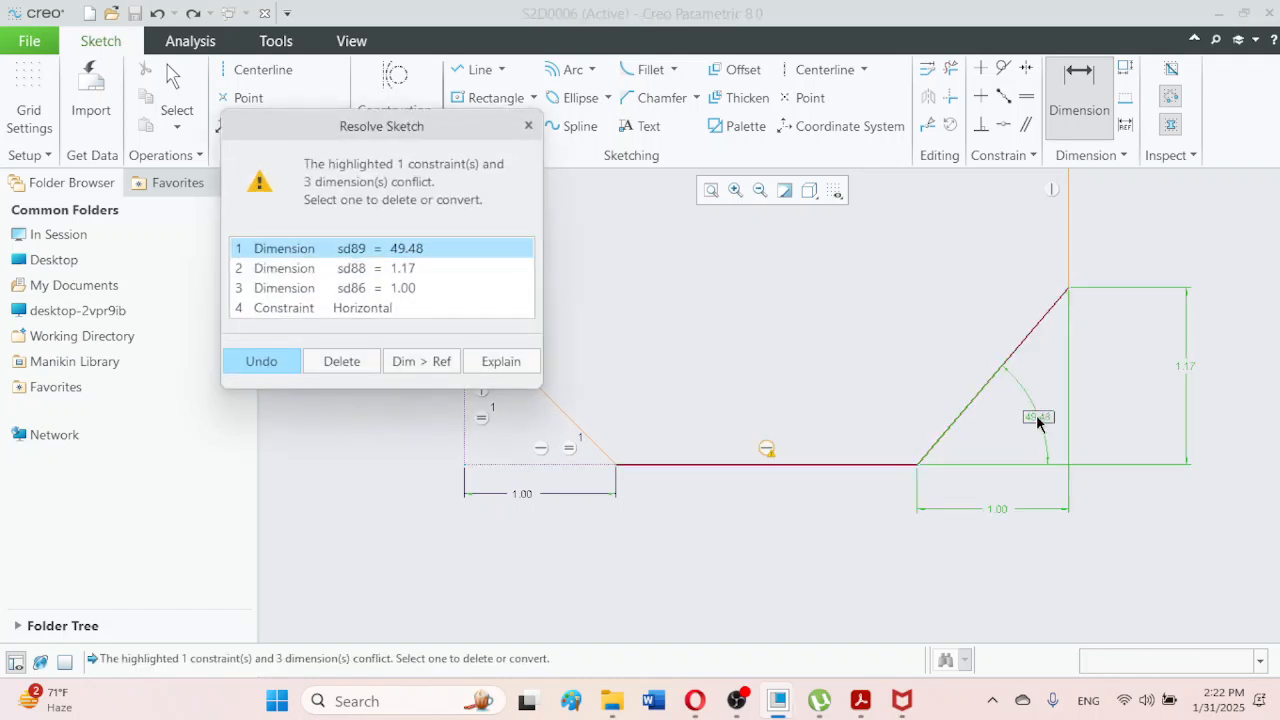
{"action": "left_click", "coordinate": [405, 274]}
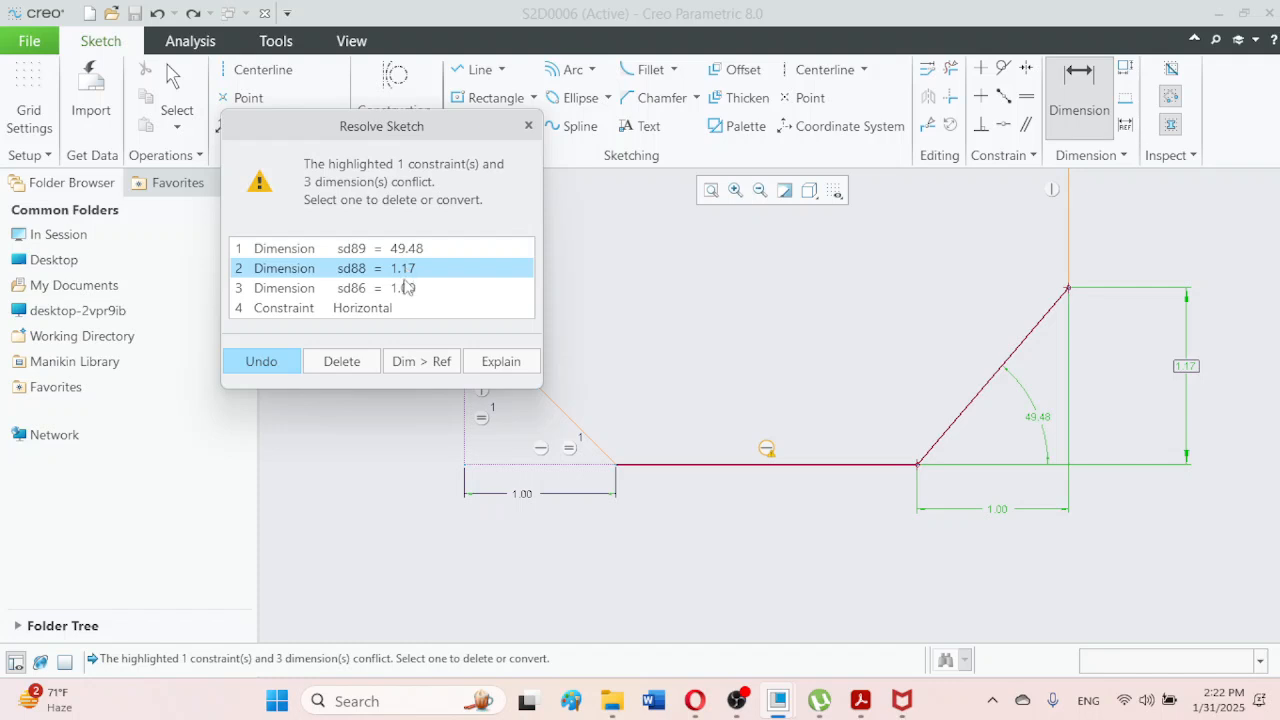
{"action": "left_click", "coordinate": [342, 361]}
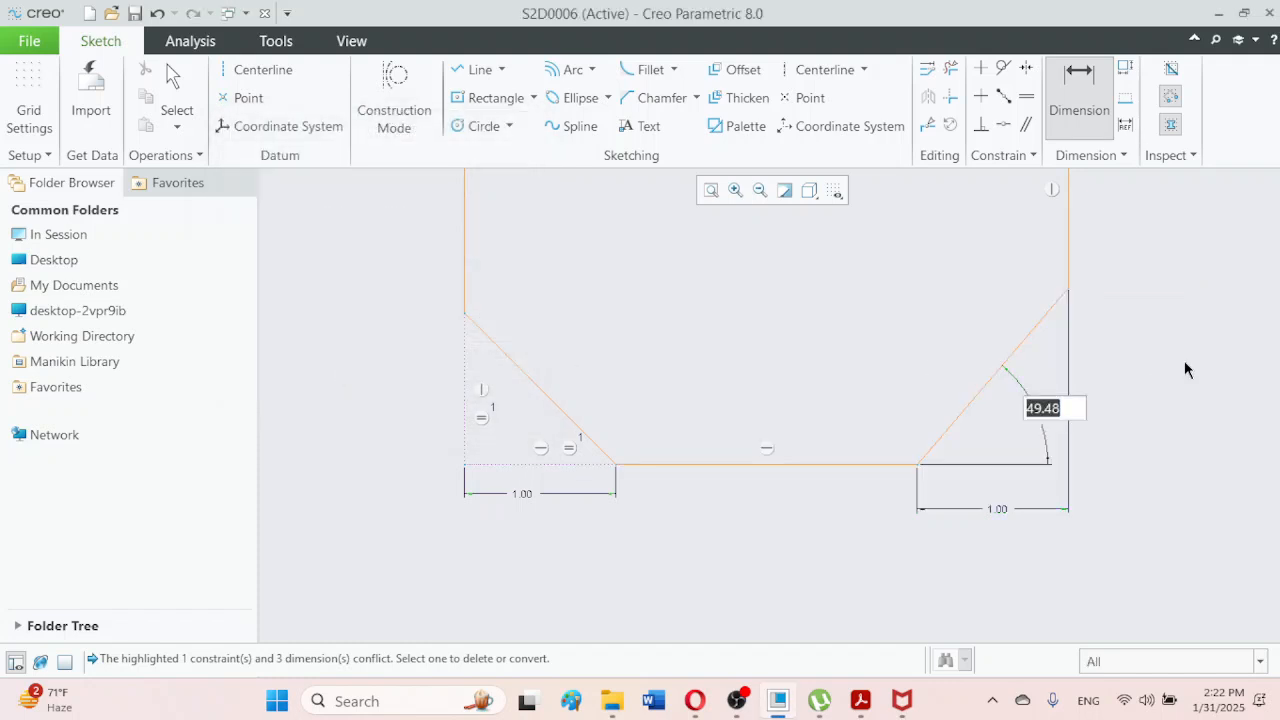
{"action": "type", "text": "45"}
{"action": "key", "text": "Return"}
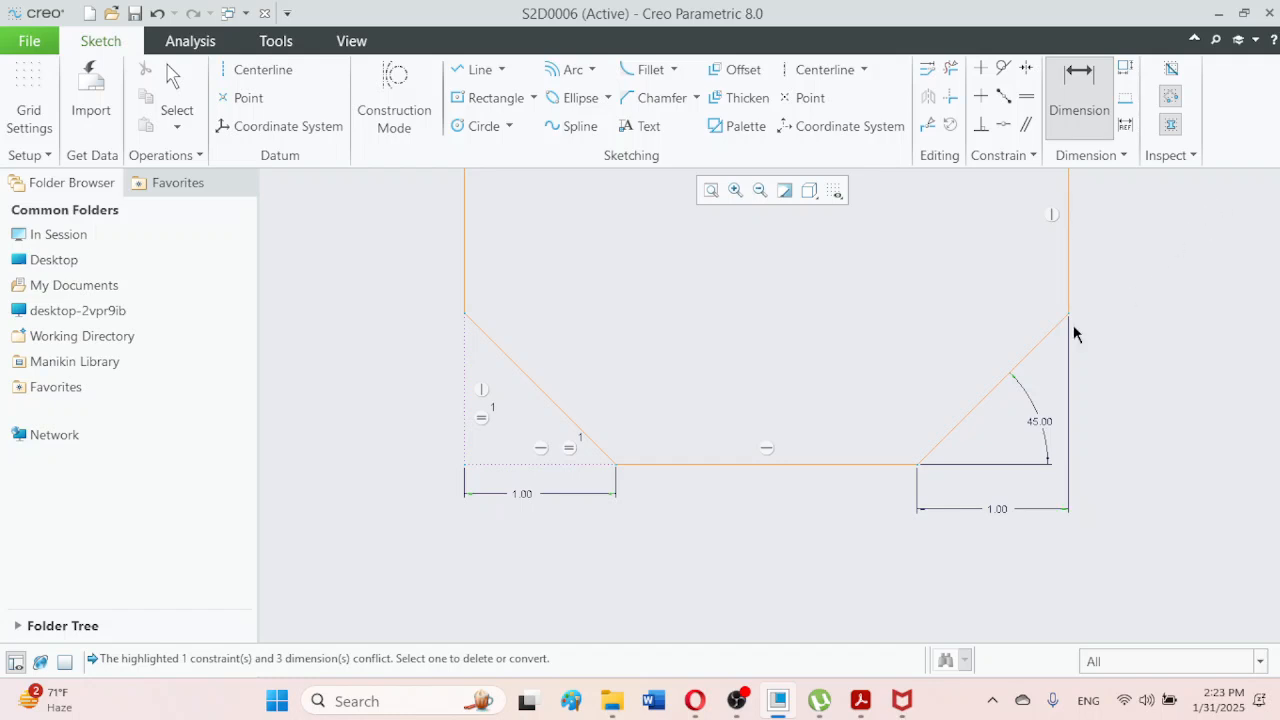
Dimension the obtuse inside angle between the lower-right chamfer and the bottom edge as 135, deleting the conflicting 45-degree dimension
{"action": "left_click", "coordinate": [1101, 97]}
{"action": "left_click", "coordinate": [1034, 346]}
{"action": "left_click", "coordinate": [879, 464]}
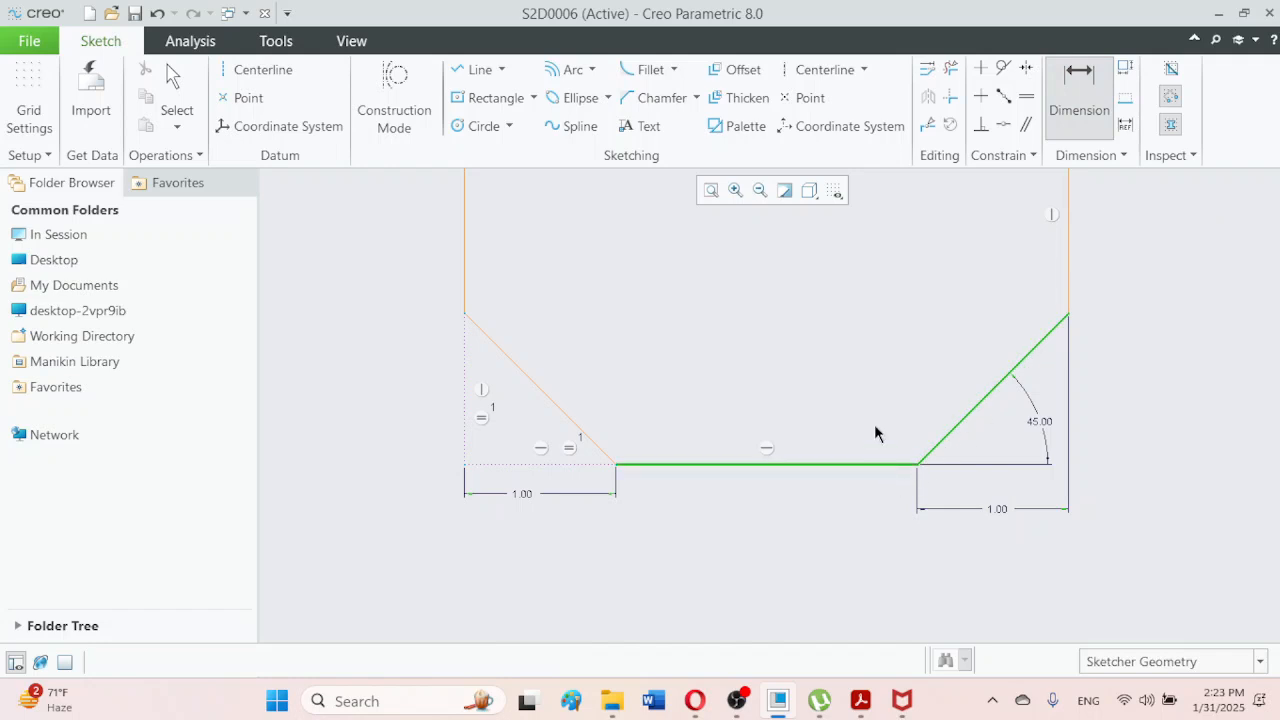
{"action": "middle_click", "coordinate": [870, 396]}
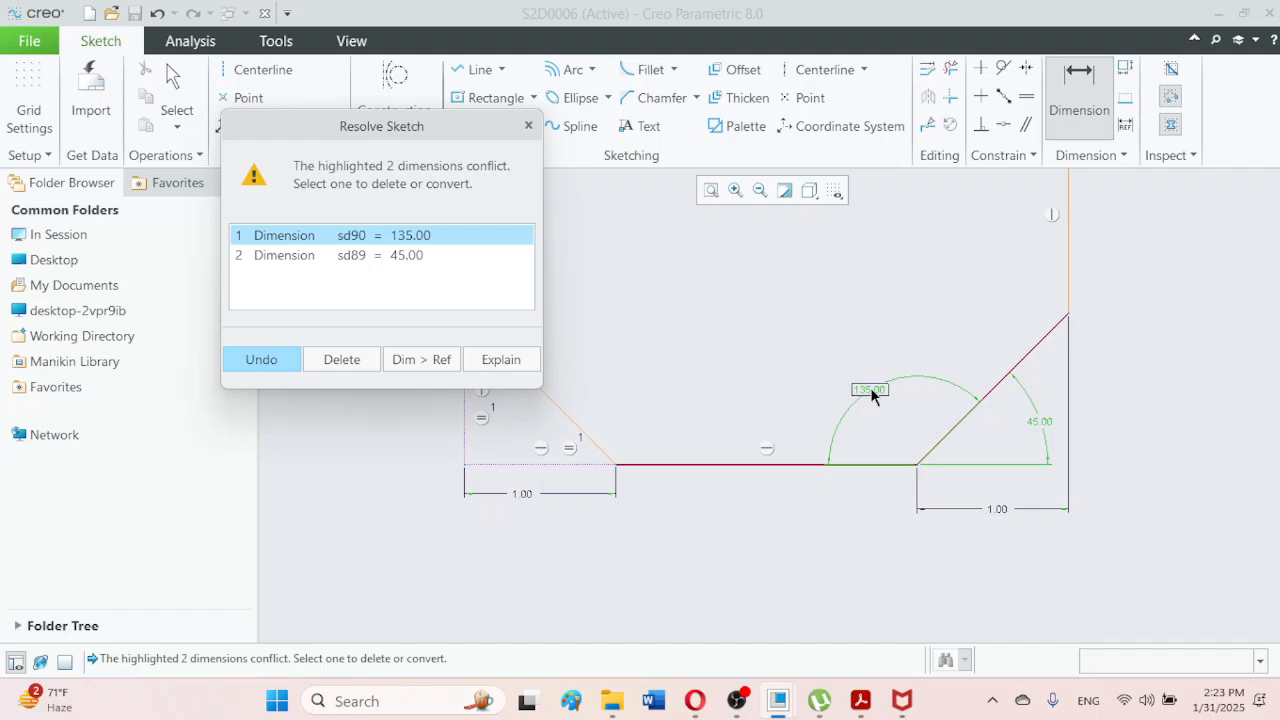
{"action": "left_click", "coordinate": [413, 257]}
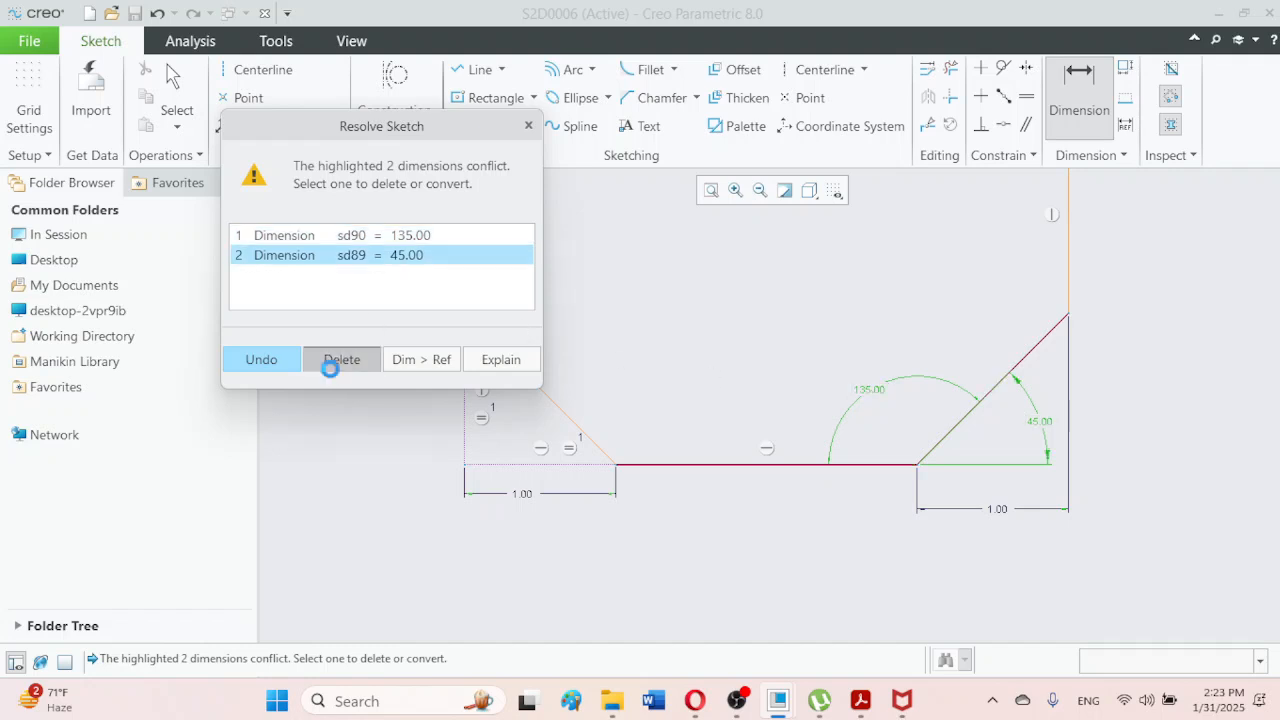
{"action": "left_click", "coordinate": [337, 362]}
{"action": "key", "text": "Return"}
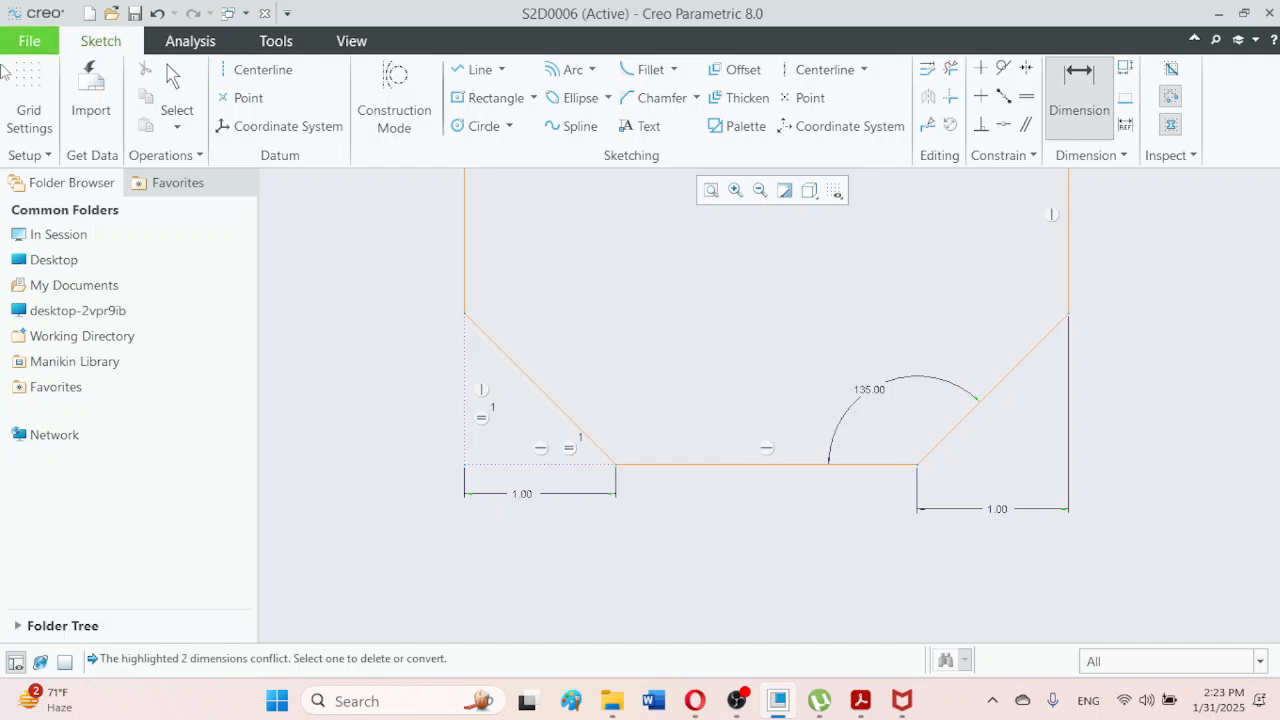
Select all geometry in the sketch and delete it
{"action": "left_click", "coordinate": [172, 85]}
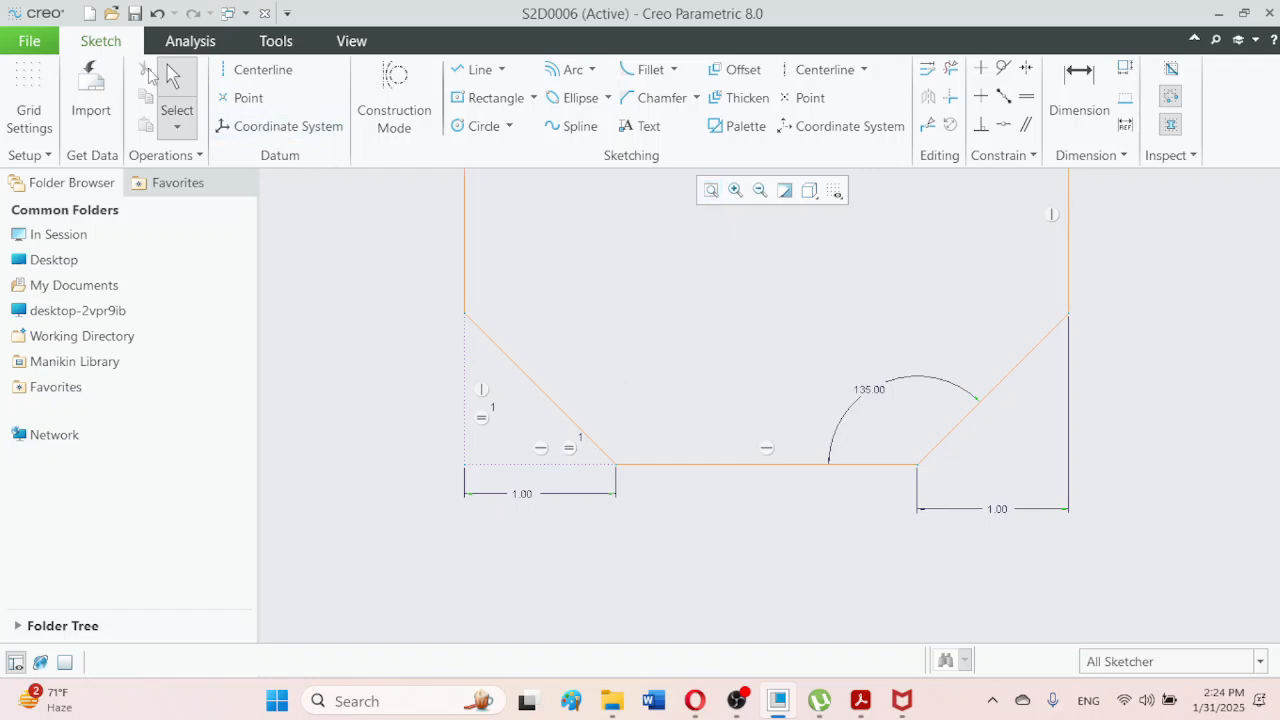
{"action": "left_click", "coordinate": [177, 127]}
{"action": "left_click", "coordinate": [222, 198]}
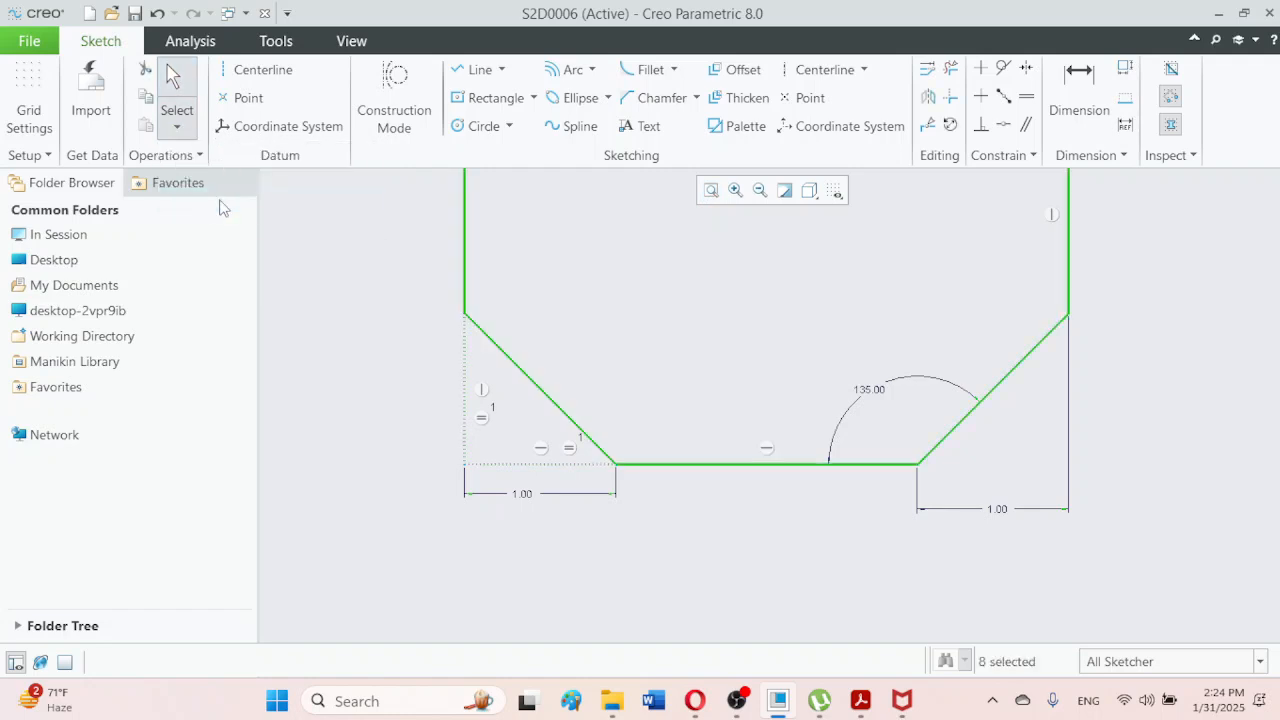
{"action": "key", "text": "Delete"}
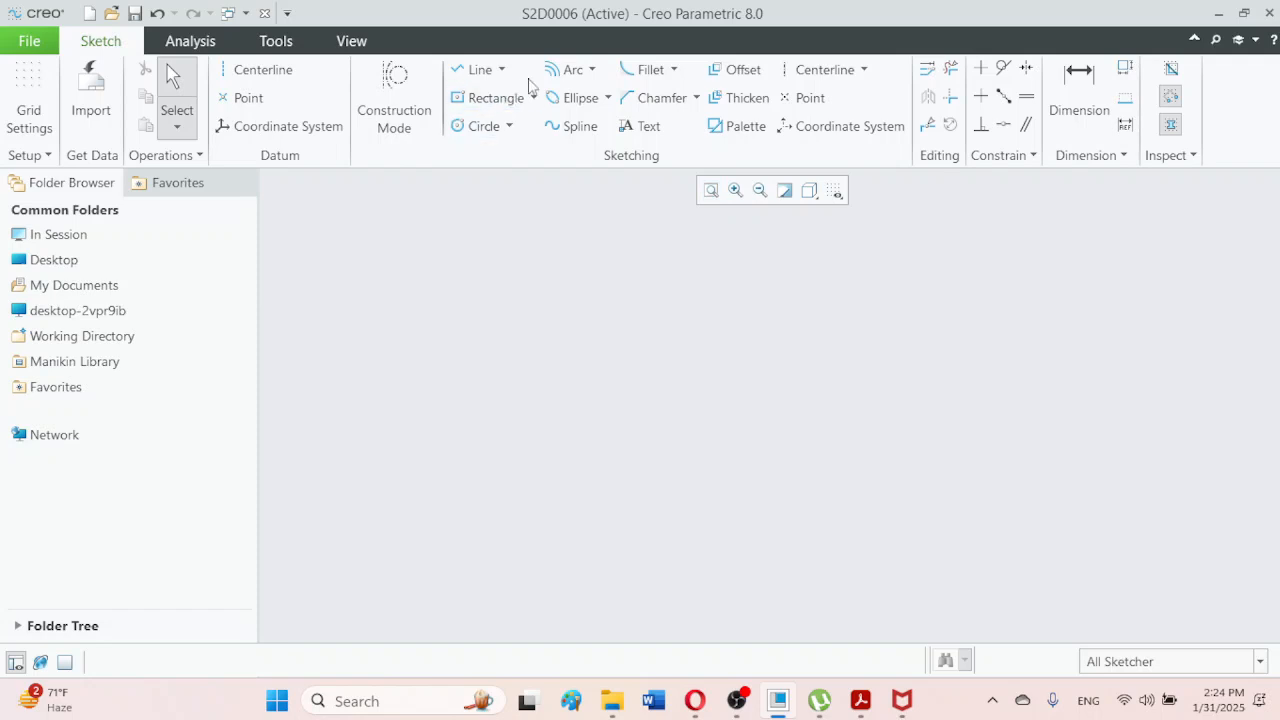
Sketch a 3-Point / Tangent End arc rising to the right and bulging upward in the empty sketch
{"action": "left_click", "coordinate": [592, 69]}
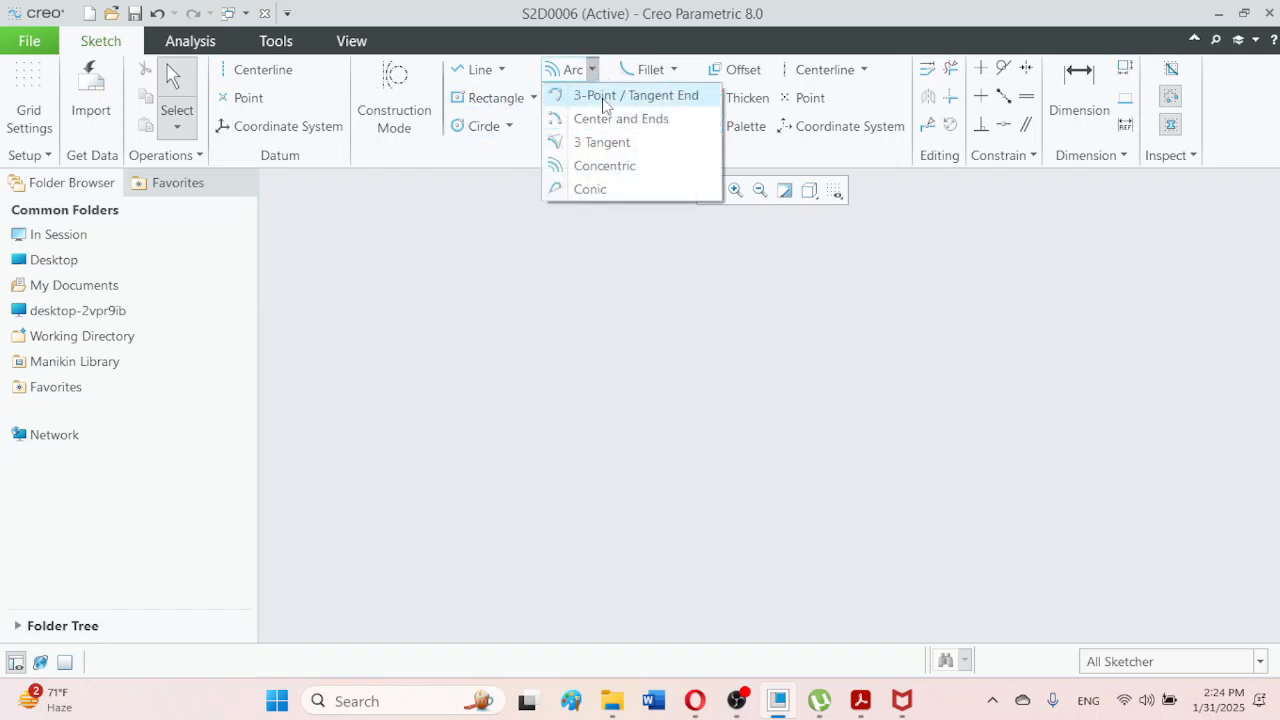
{"action": "left_click", "coordinate": [603, 100]}
{"action": "left_click", "coordinate": [610, 517]}
{"action": "left_click", "coordinate": [815, 407]}
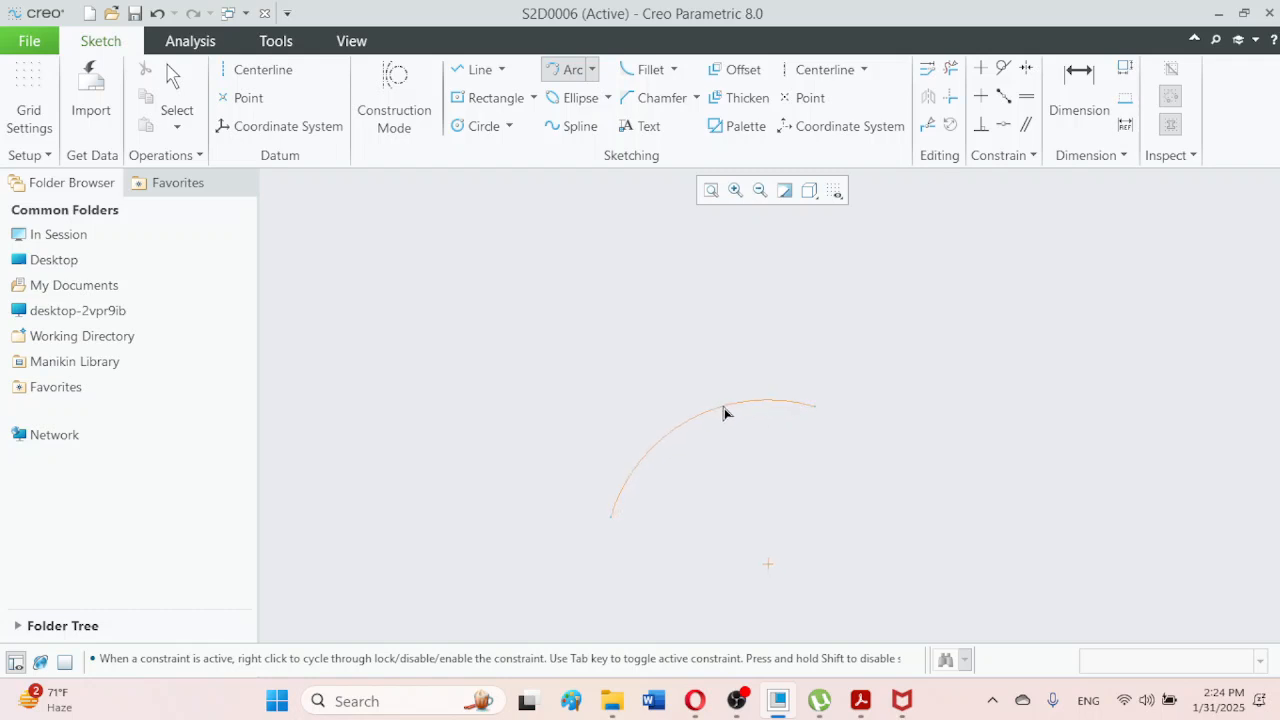
{"action": "left_click", "coordinate": [709, 423]}
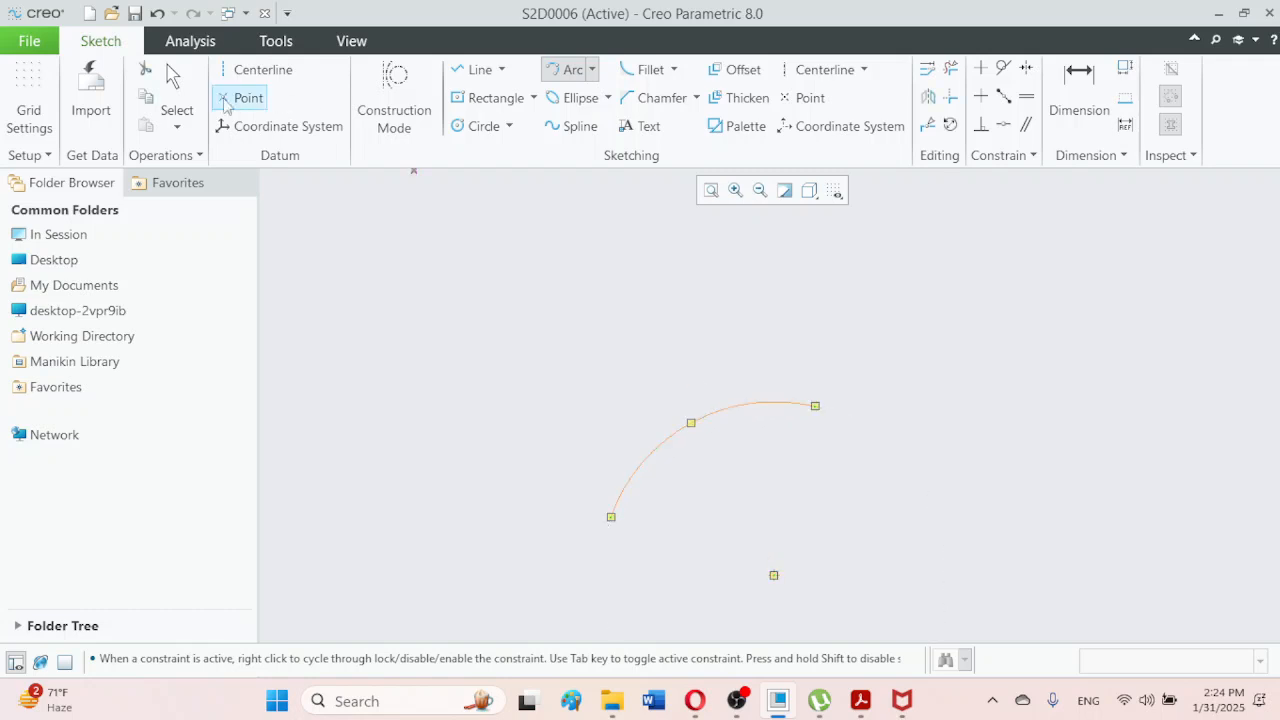
Reshape the arc into a longer, flatter curve by moving its upper endpoint and reducing its bulge
{"action": "left_click", "coordinate": [172, 82]}
{"action": "left_click_drag", "start_coordinate": [815, 408], "coordinate": [749, 369]}
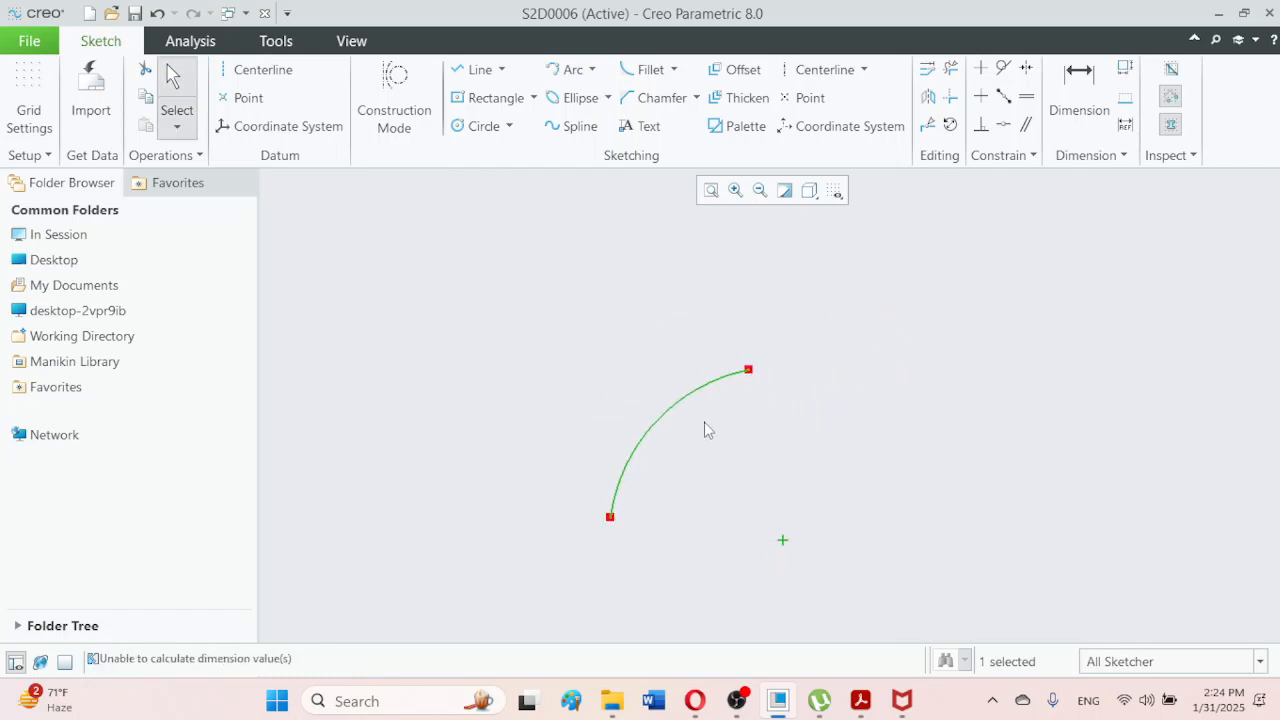
{"action": "left_click_drag", "start_coordinate": [656, 427], "coordinate": [674, 434]}
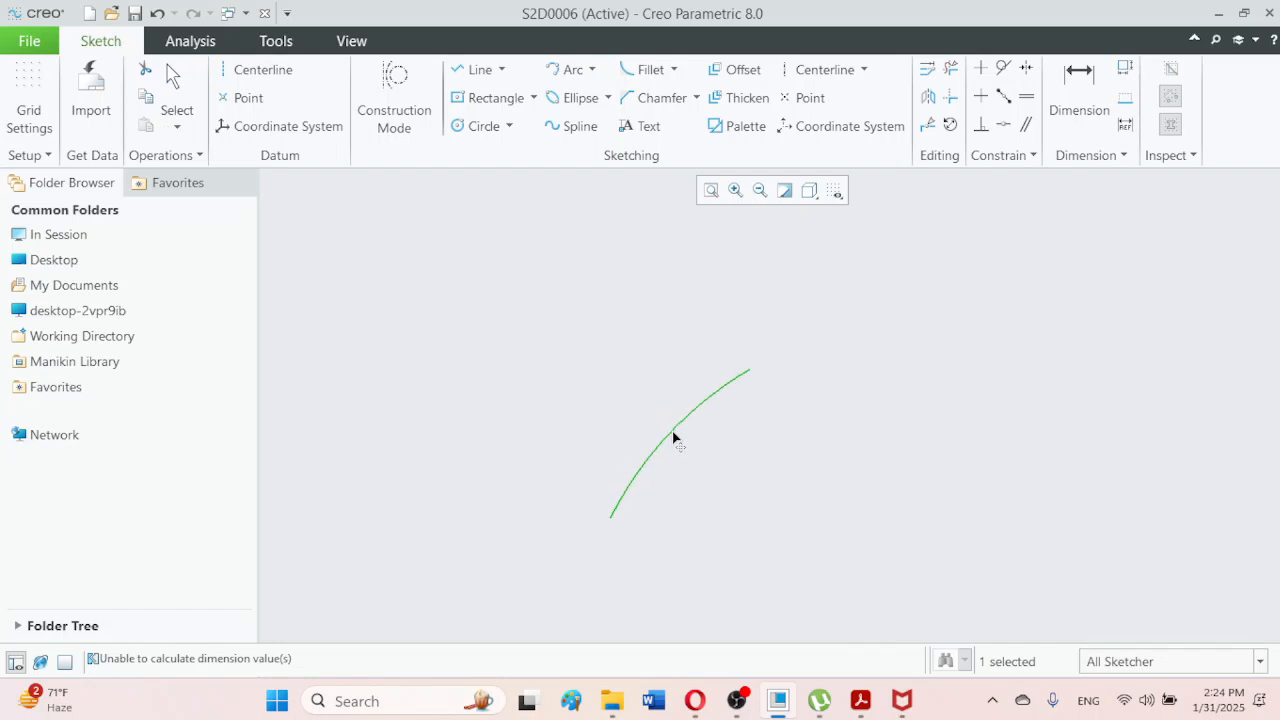
{"action": "middle_click", "coordinate": [674, 434]}
{"action": "left_click", "coordinate": [710, 190]}
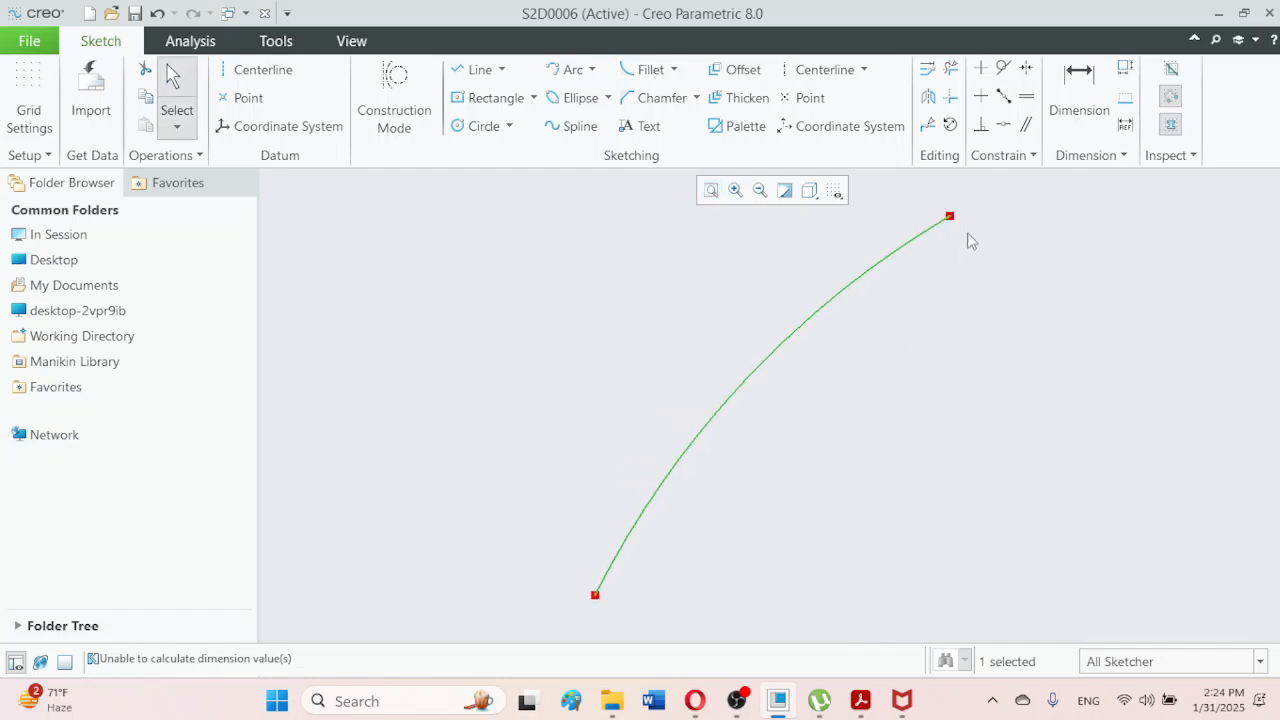
{"action": "left_click_drag", "start_coordinate": [950, 216], "coordinate": [1102, 396]}
{"action": "left_click", "coordinate": [995, 333]}
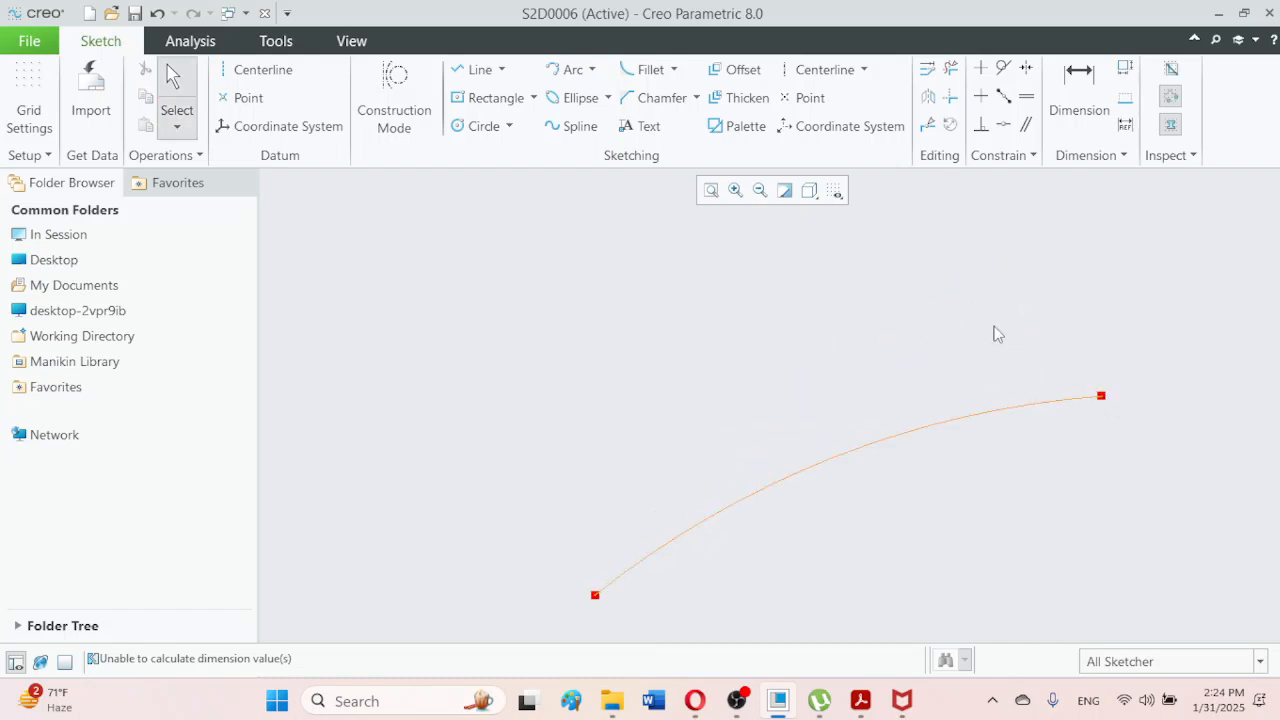
Start a Text entity with a slightly tilted height line about 0.15 long to the left of the arc
{"action": "left_click", "coordinate": [648, 127]}
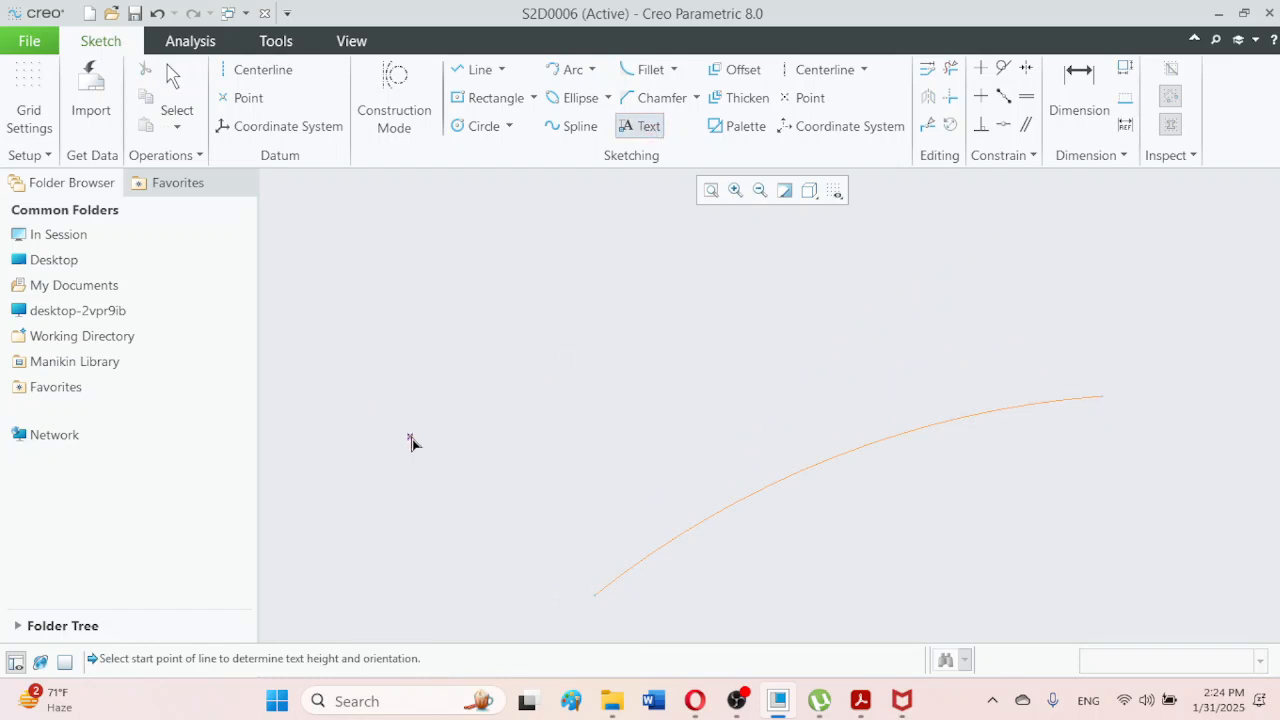
{"action": "left_click", "coordinate": [412, 436]}
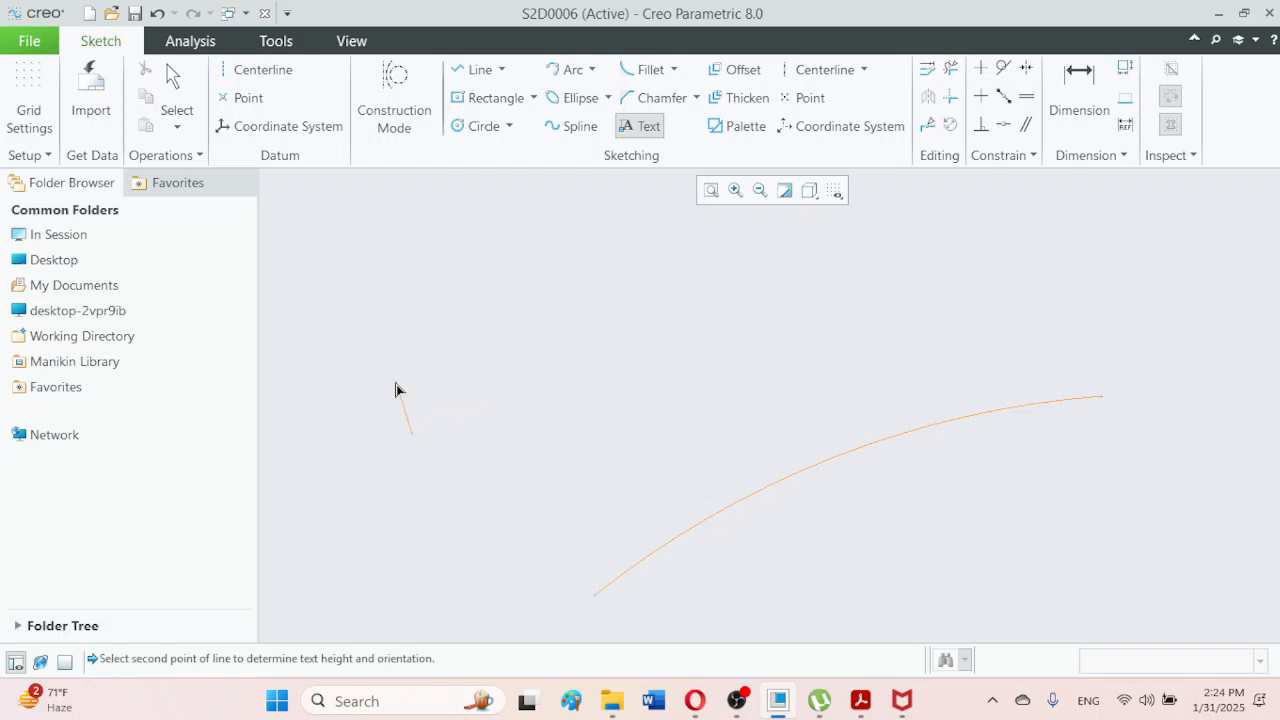
{"action": "left_click", "coordinate": [395, 386]}
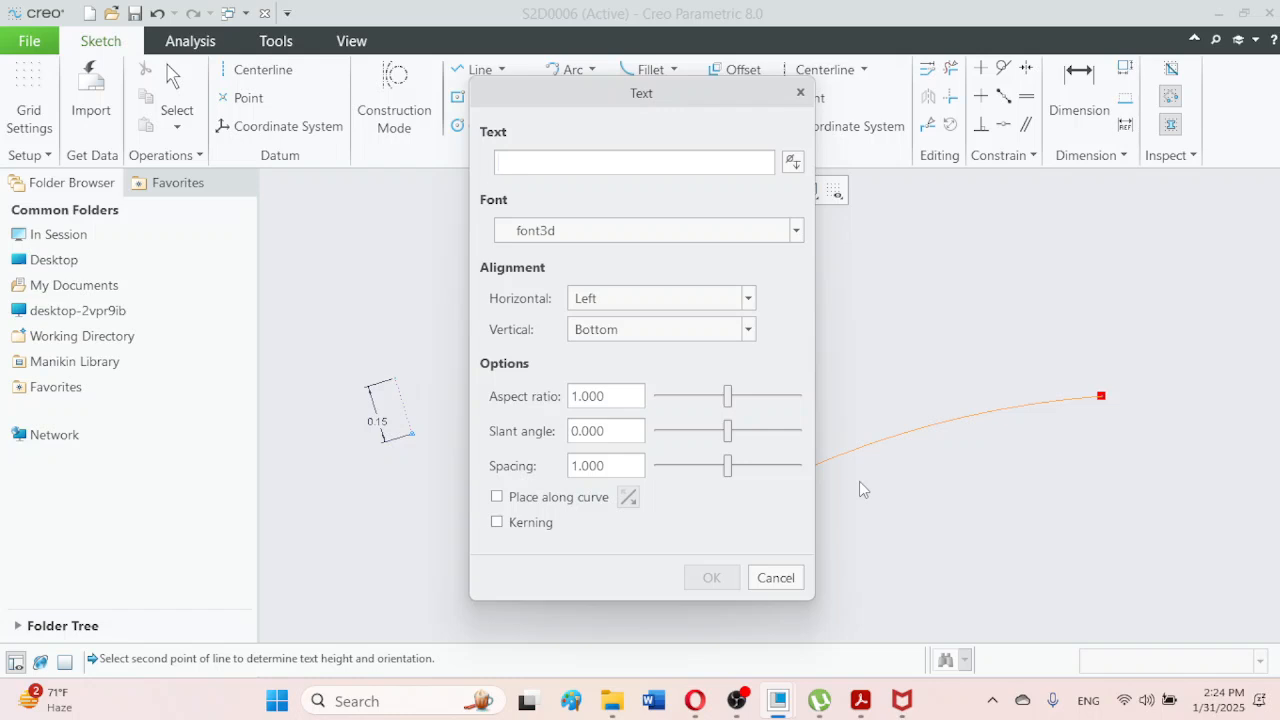
{"action": "type", "text": "Au"}
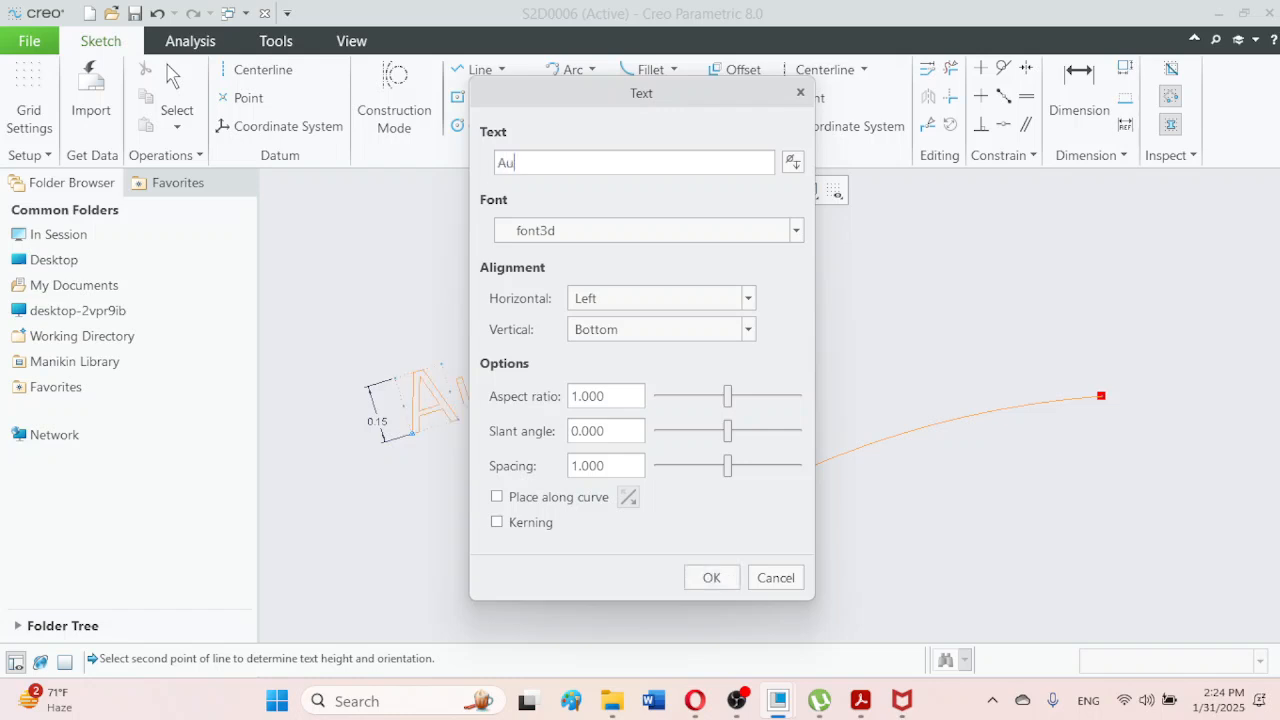
{"action": "type", "text": "to\\C"}
{"action": "key", "text": "BackSpace"}
{"action": "key", "text": "BackSpace"}
{"action": "key", "text": "BackSpace"}
{"action": "key", "text": "BackSpace"}
{"action": "key", "text": "BackSpace"}
{"action": "key", "text": "BackSpace"}
Enter "Creo Parametric" as the sketch text and accept it with the font3d font and default alignment
{"action": "type", "text": "Ce"}
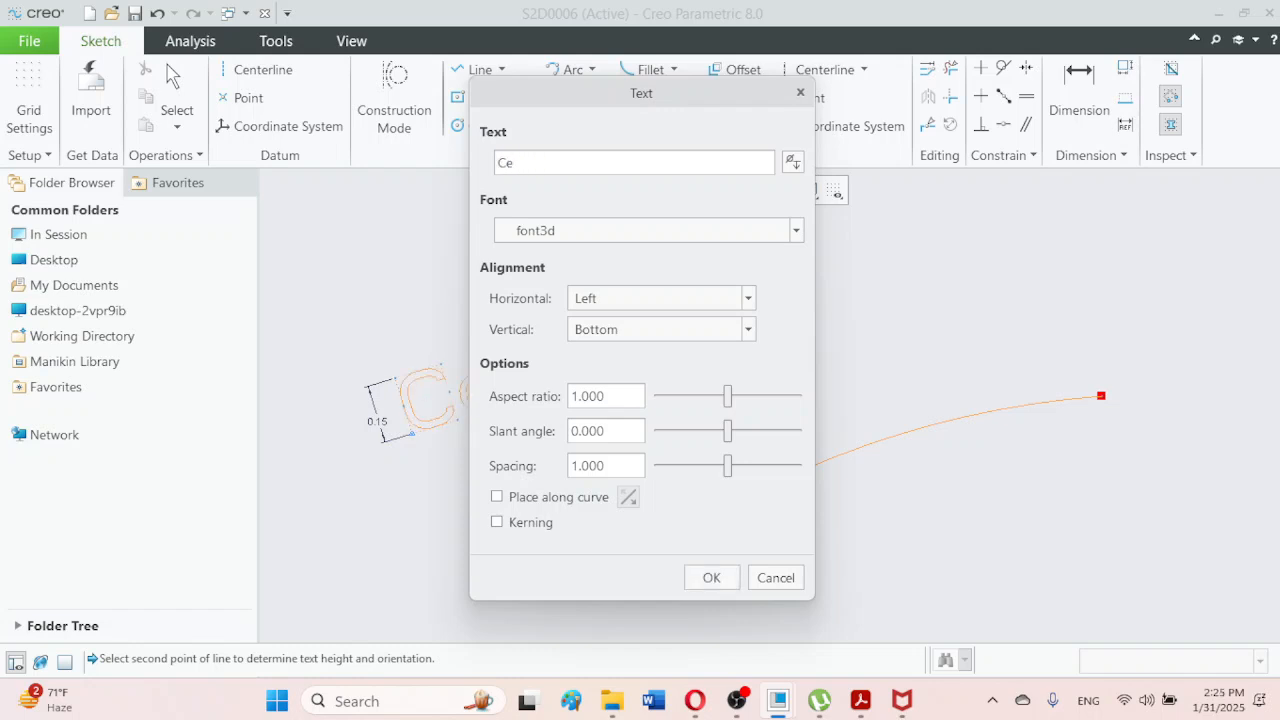
{"action": "key", "text": "BackSpace"}
{"action": "type", "text": "reo Parametric"}
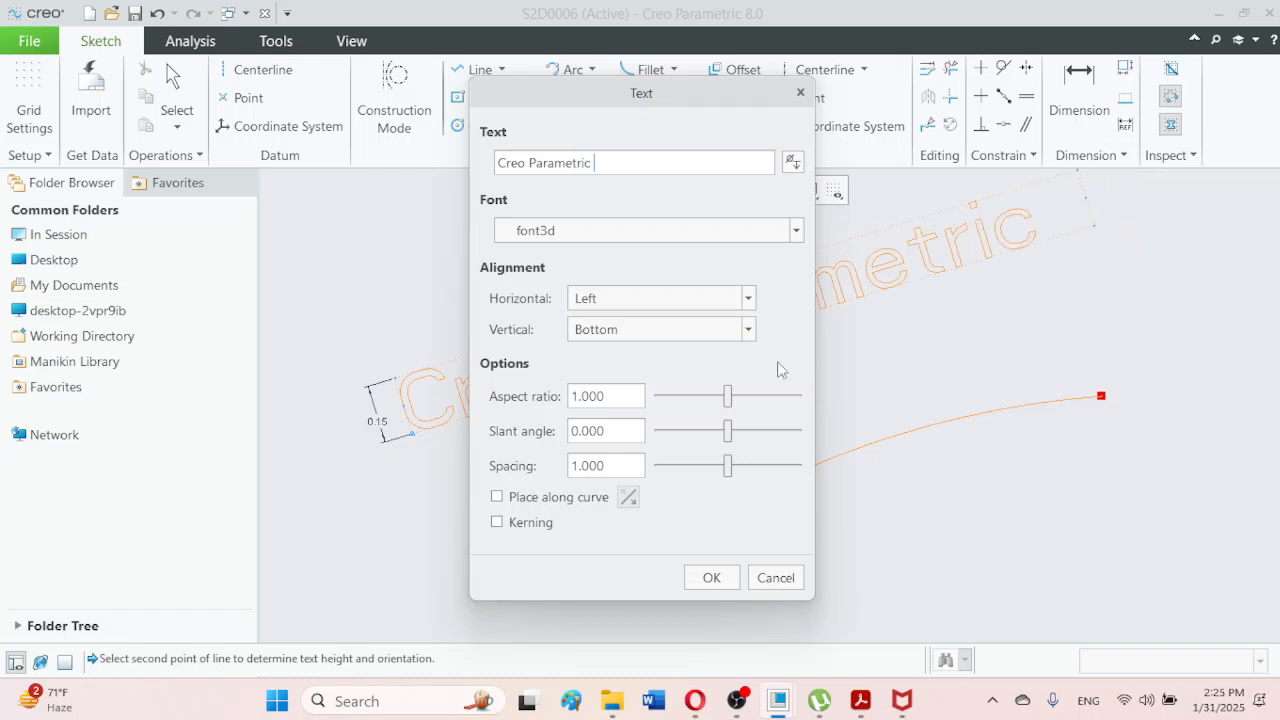
{"action": "left_click", "coordinate": [706, 584]}
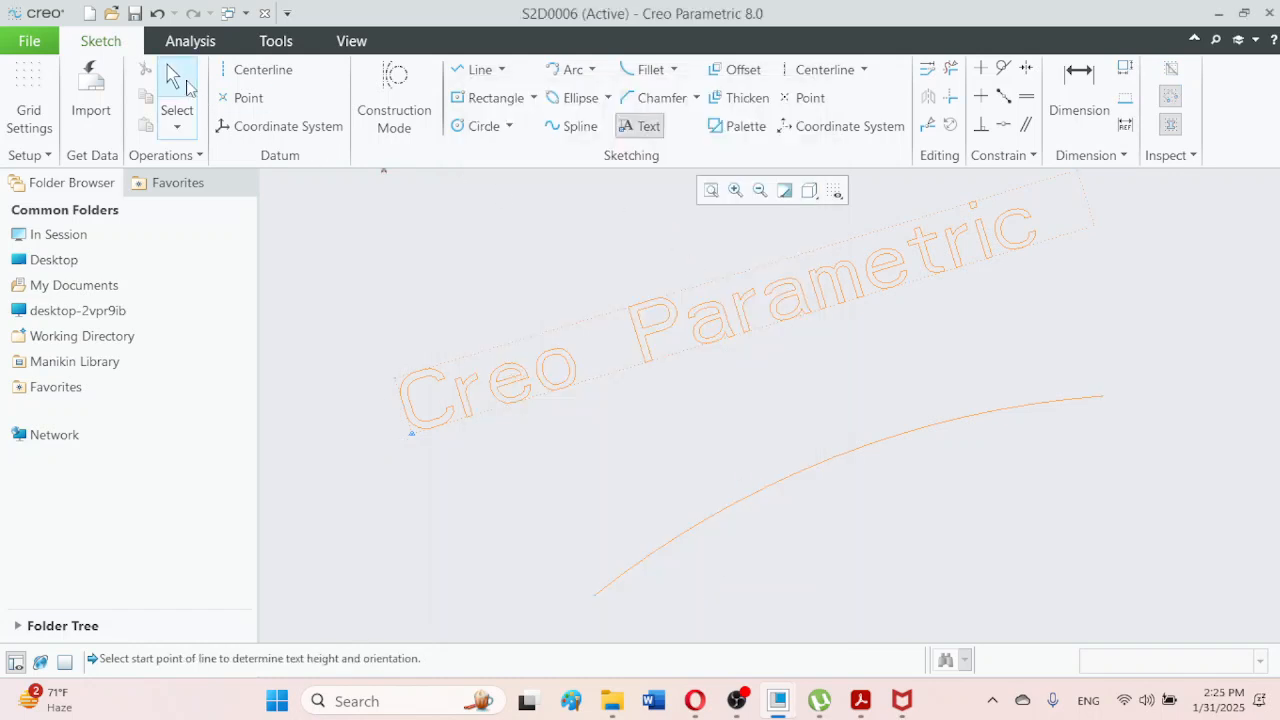
Edit the "Creo Parametric" text to use Place along curve, with the sketched arc as its curve
{"action": "left_click", "coordinate": [182, 95]}
{"action": "left_click", "coordinate": [605, 510]}
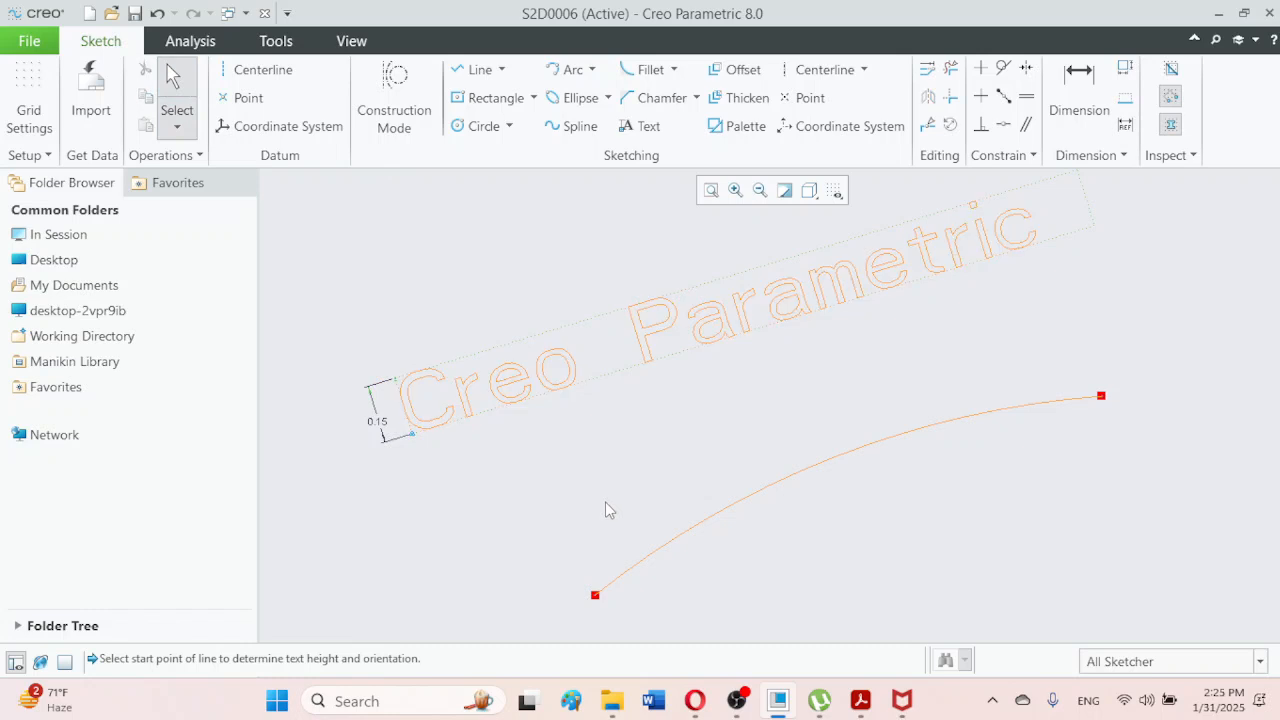
{"action": "left_click", "coordinate": [524, 381]}
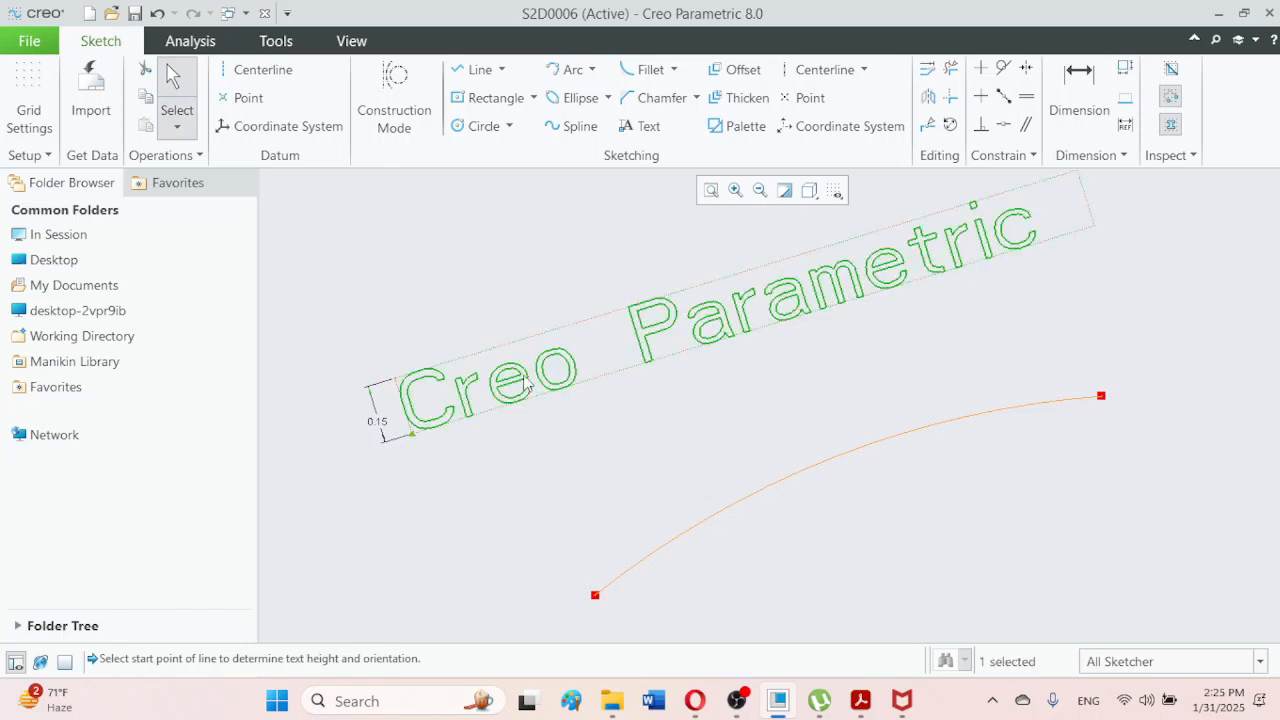
{"action": "double_click", "coordinate": [524, 381]}
{"action": "mouse_move", "coordinate": [601, 98]}
{"action": "left_mouse_down"}
{"action": "mouse_move", "coordinate": [572, 103]}
{"action": "mouse_move", "coordinate": [364, 48]}
{"action": "left_mouse_up"}
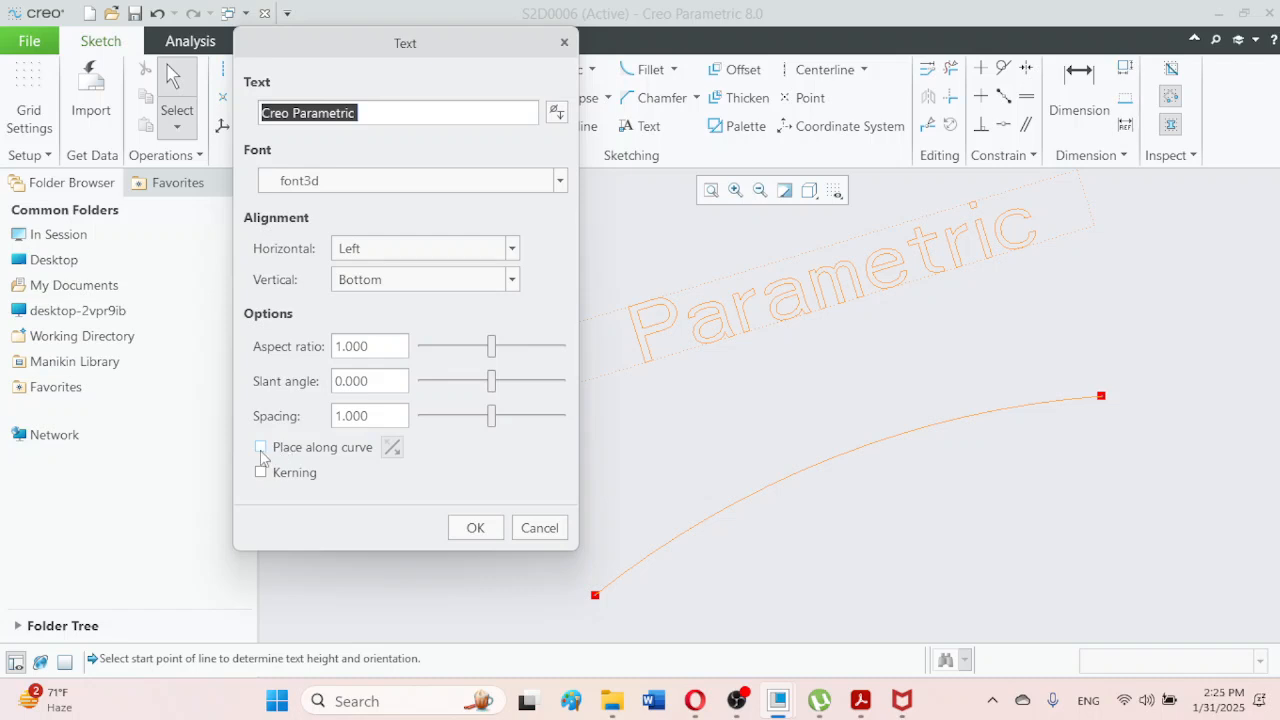
{"action": "left_click", "coordinate": [261, 449]}
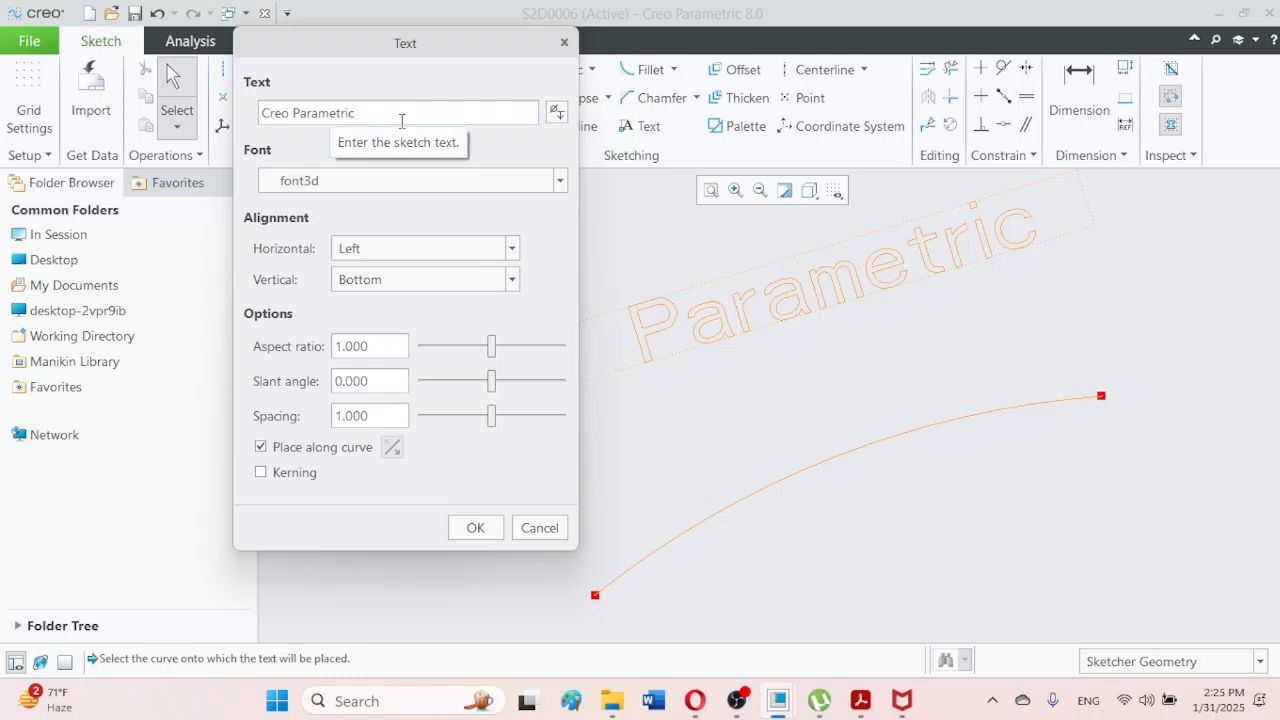
{"action": "left_click", "coordinate": [754, 495]}
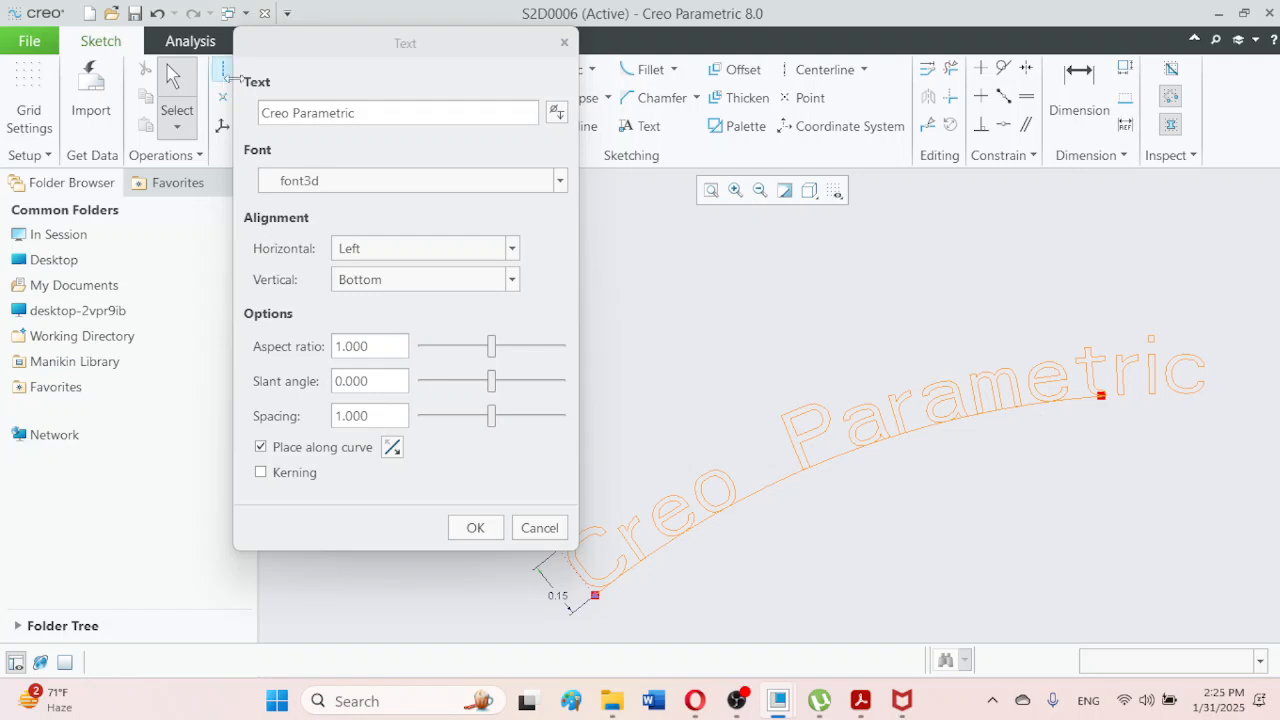
{"action": "left_click", "coordinate": [475, 528]}
Stretch the arc's right endpoint to the end of the text and convert the arc to construction geometry
{"action": "left_click_drag", "start_coordinate": [1101, 400], "coordinate": [1211, 417]}
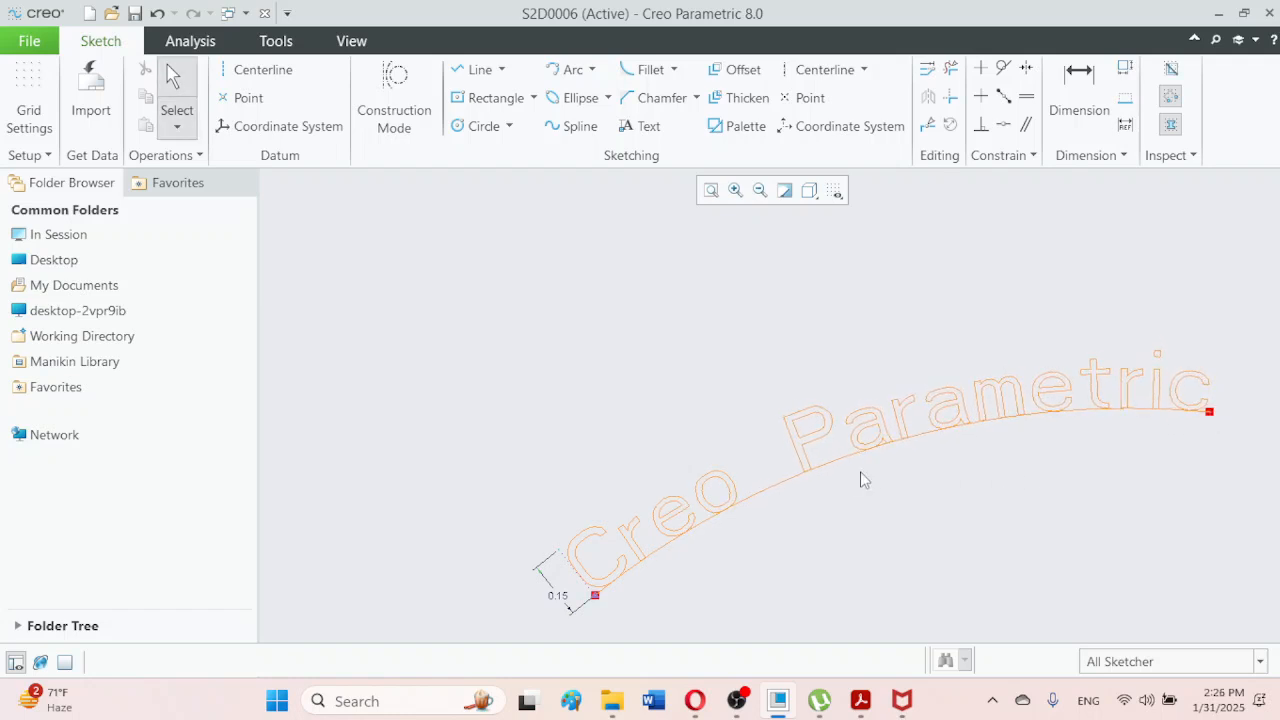
{"action": "left_click", "coordinate": [771, 494]}
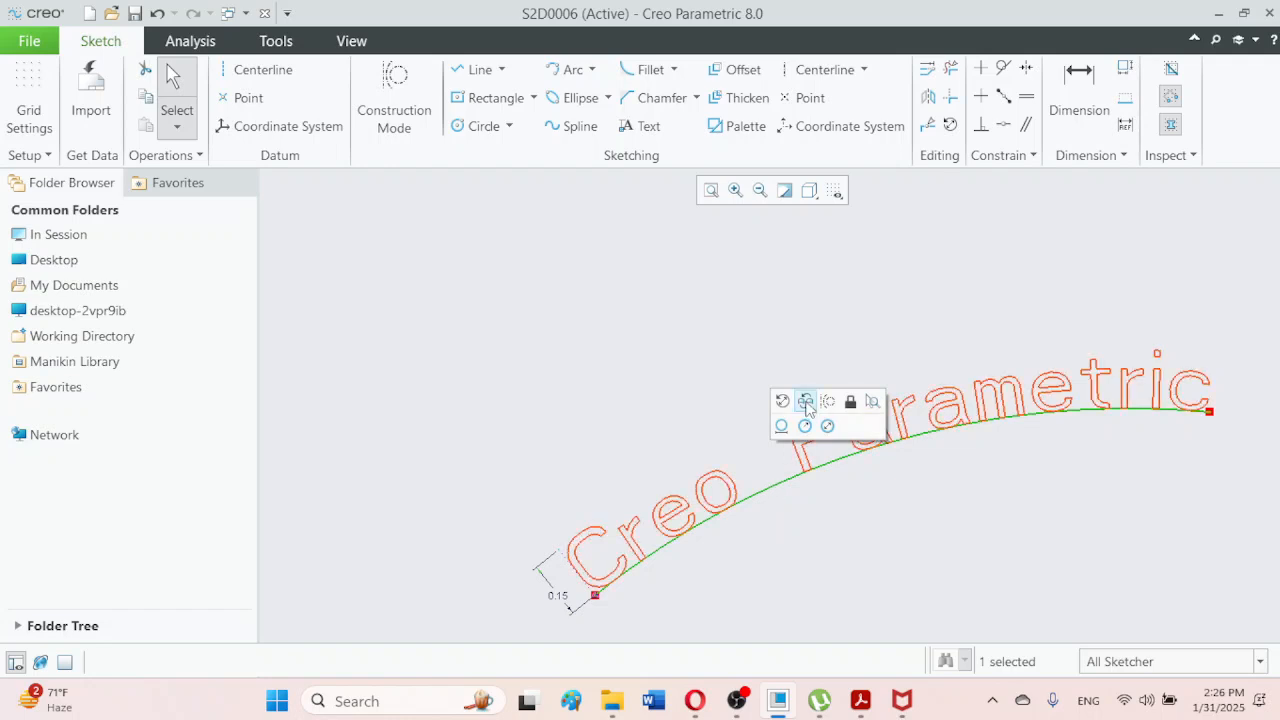
{"action": "left_click", "coordinate": [829, 404]}
{"action": "left_click", "coordinate": [793, 520]}
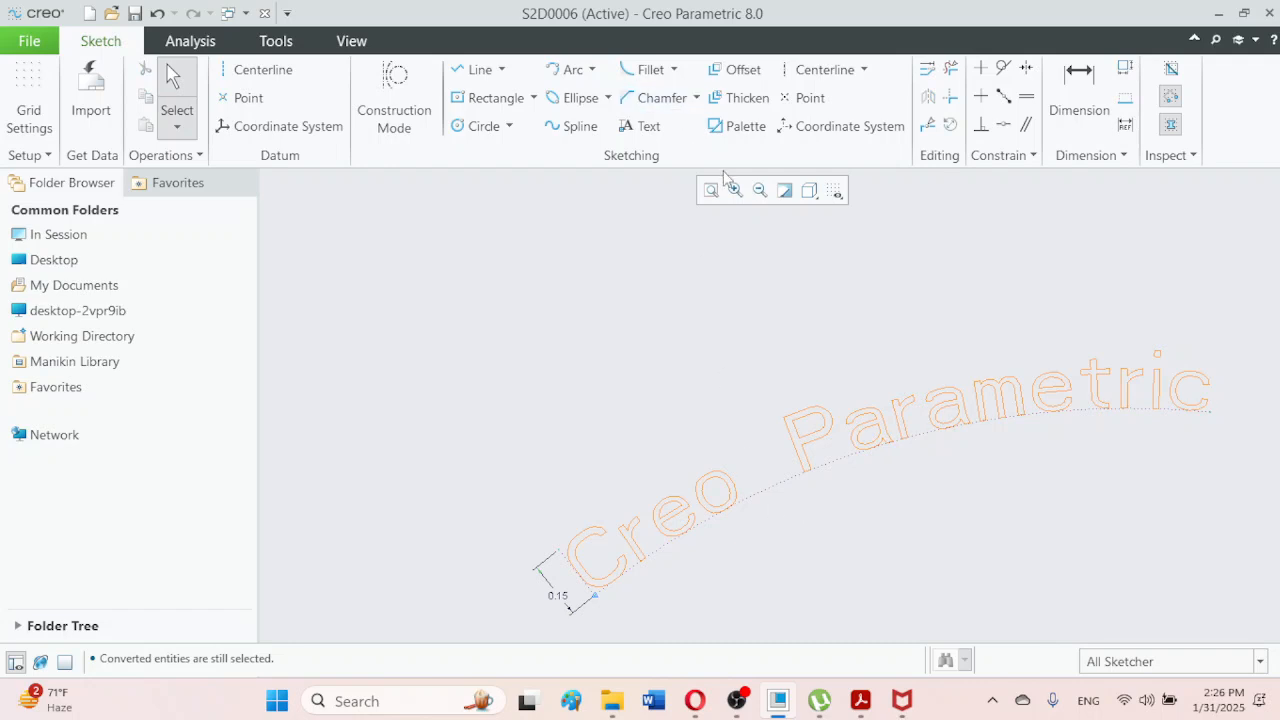
Save the curved text sketch as S2D0006.SEC in the page6 folder
{"action": "left_click", "coordinate": [711, 190]}
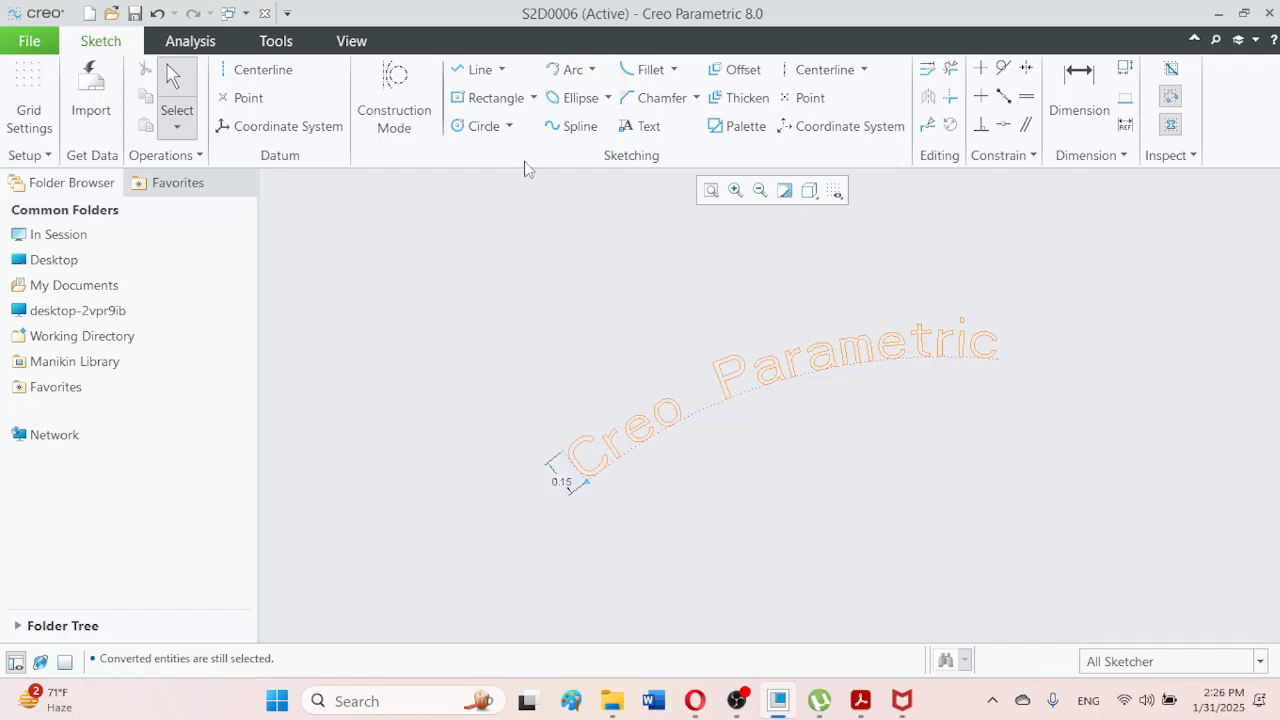
{"action": "left_click", "coordinate": [134, 16]}
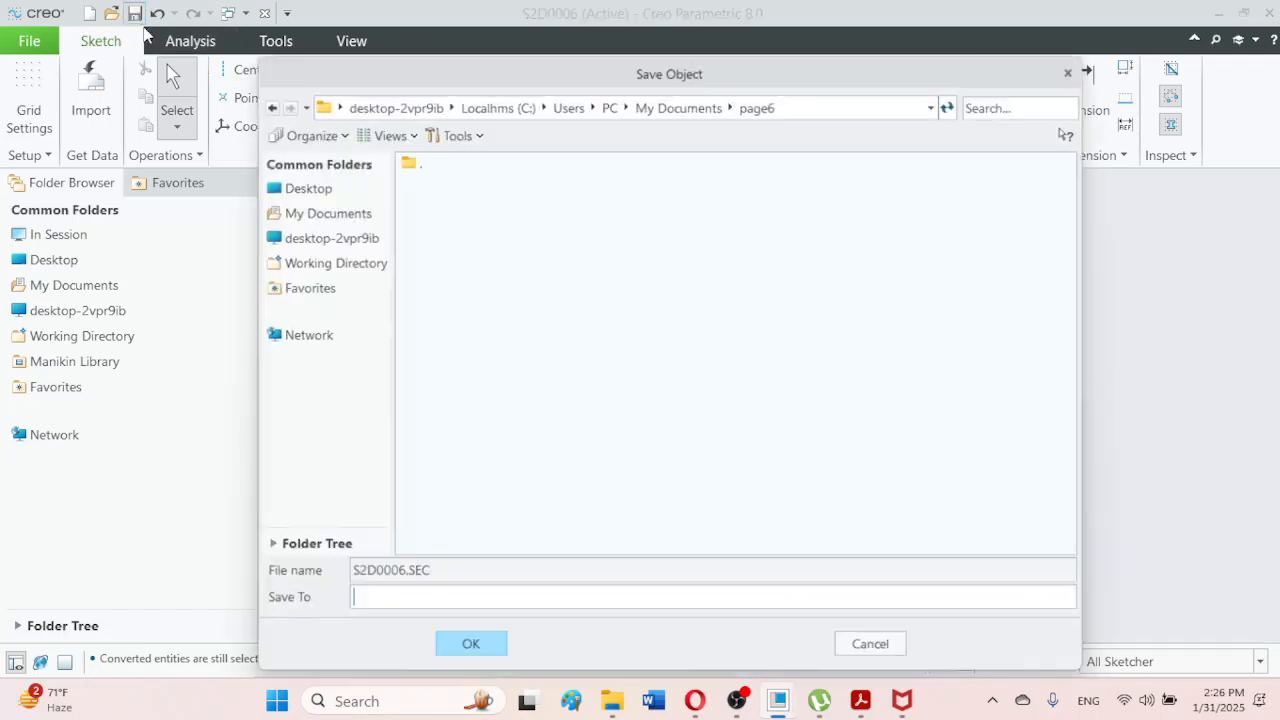
{"action": "left_click", "coordinate": [470, 651]}
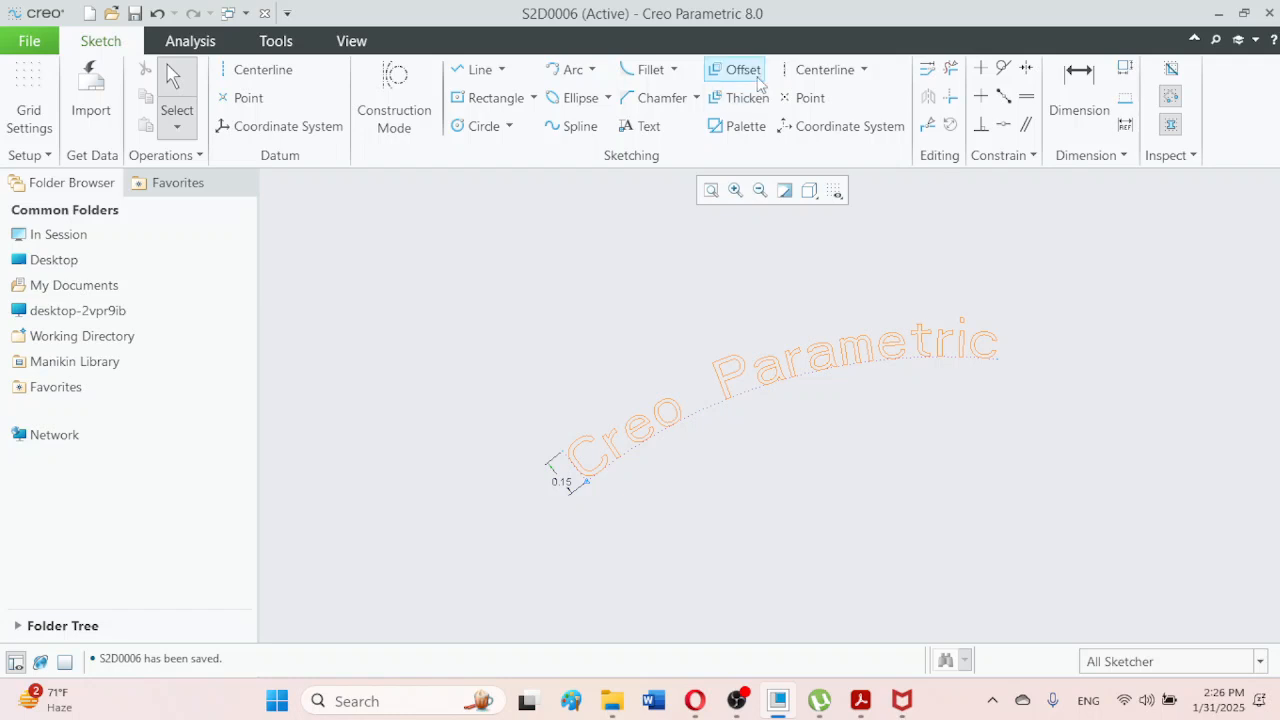
Delete the text and its construction arc to clear the sketch
{"action": "left_click_drag", "start_coordinate": [512, 346], "coordinate": [1103, 510]}
{"action": "left_click_drag", "start_coordinate": [444, 263], "coordinate": [1071, 521]}
{"action": "key", "text": "Delete"}
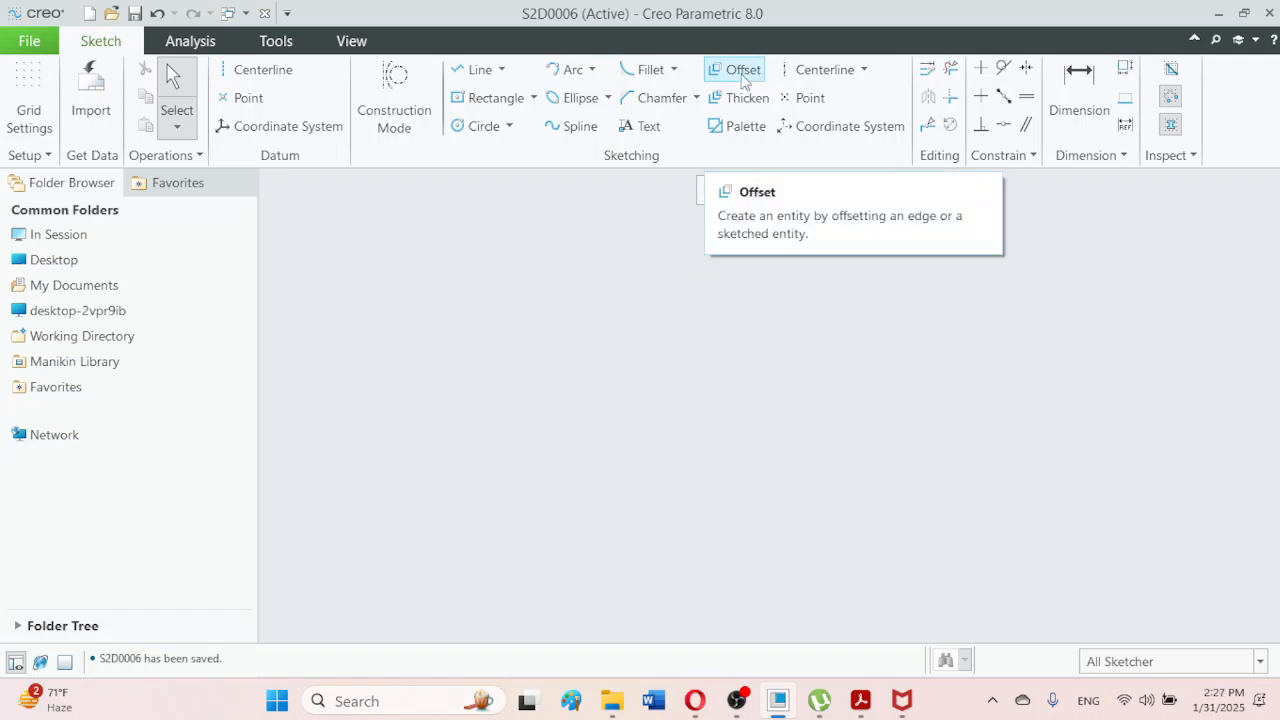
{"action": "left_click", "coordinate": [467, 72]}
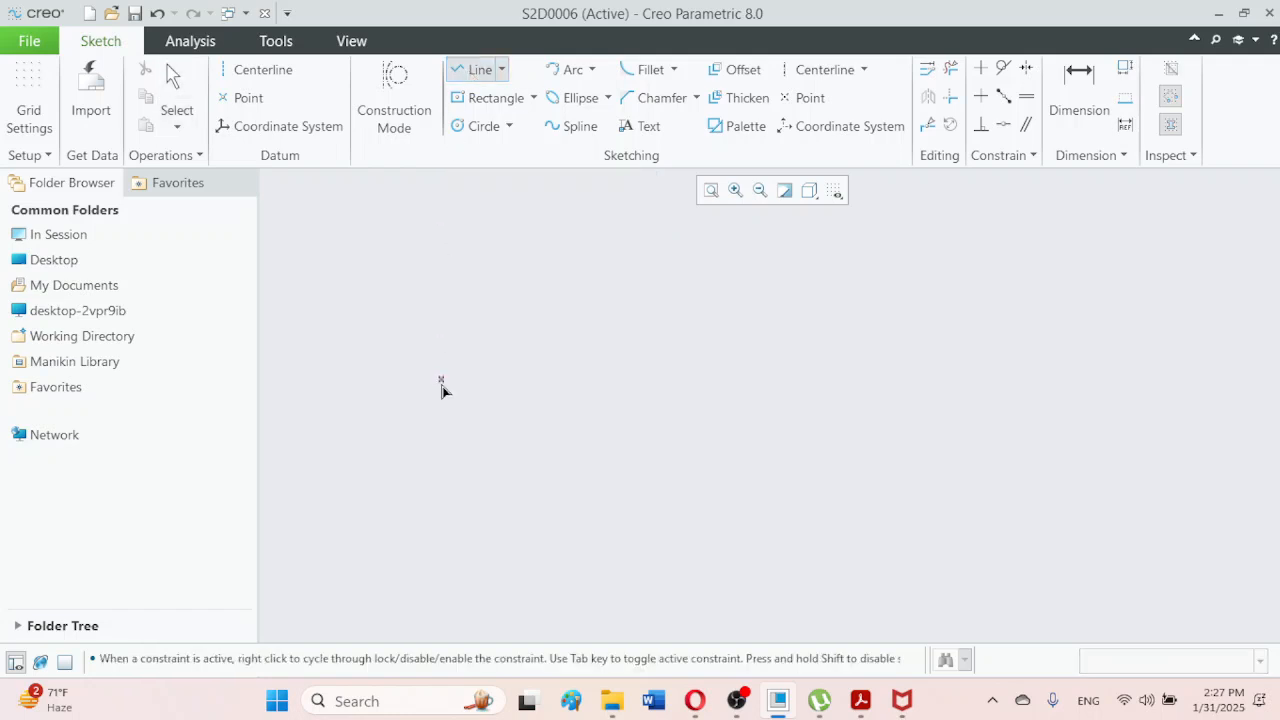
{"action": "left_click", "coordinate": [403, 293]}
{"action": "left_click", "coordinate": [459, 404]}
{"action": "left_click", "coordinate": [553, 331]}
{"action": "middle_click", "coordinate": [556, 335]}
{"action": "key", "text": "ctrl+z"}
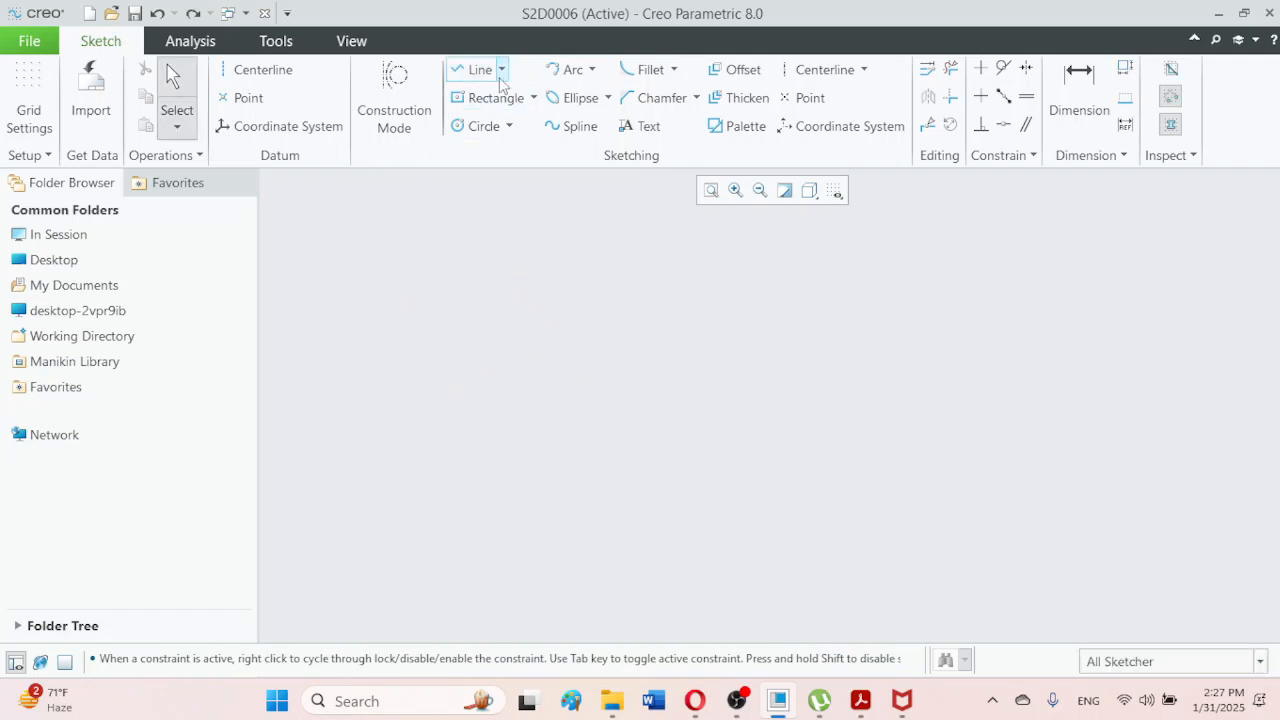
Sketch a single line sloping down to the right in the left part of the empty sketch
{"action": "left_click", "coordinate": [475, 79]}
{"action": "left_click", "coordinate": [397, 309]}
{"action": "left_click", "coordinate": [468, 411]}
{"action": "middle_click", "coordinate": [474, 422]}
Sketch an open zigzag chain of four connected lines to the right of the single line
{"action": "left_click", "coordinate": [708, 329]}
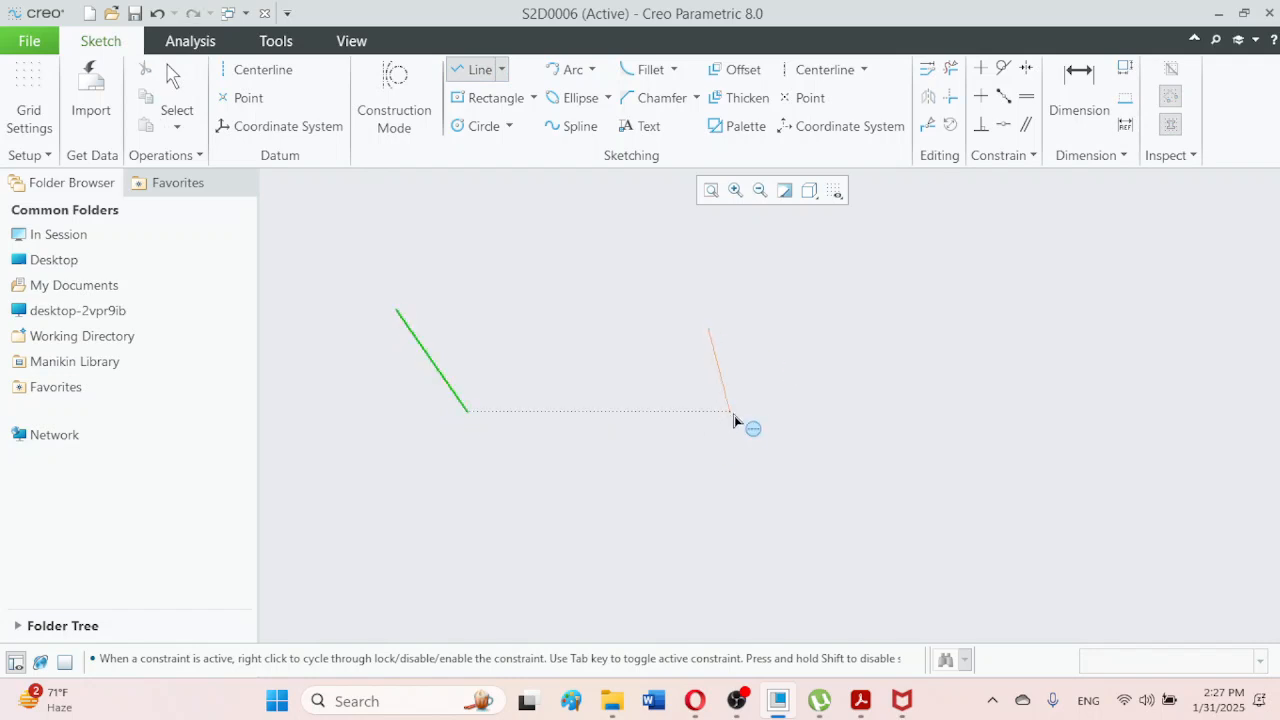
{"action": "left_click", "coordinate": [763, 395]}
{"action": "left_click", "coordinate": [837, 362]}
{"action": "left_click", "coordinate": [890, 438]}
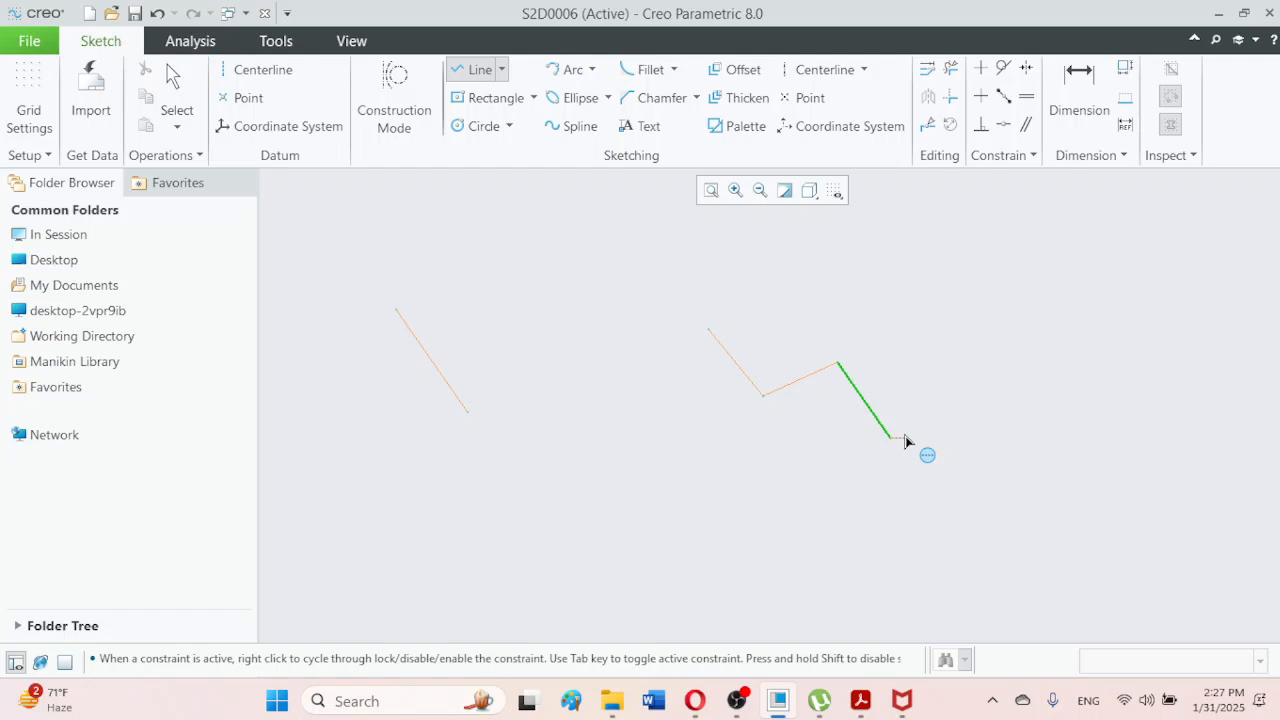
{"action": "left_click", "coordinate": [975, 418]}
{"action": "middle_click", "coordinate": [975, 419]}
Sketch a closed five-sided loop of lines to the upper right of the zigzag chain and finish the Line command
{"action": "left_click", "coordinate": [1092, 225]}
{"action": "left_click", "coordinate": [1209, 200]}
{"action": "left_click", "coordinate": [1260, 289]}
{"action": "left_click", "coordinate": [1205, 362]}
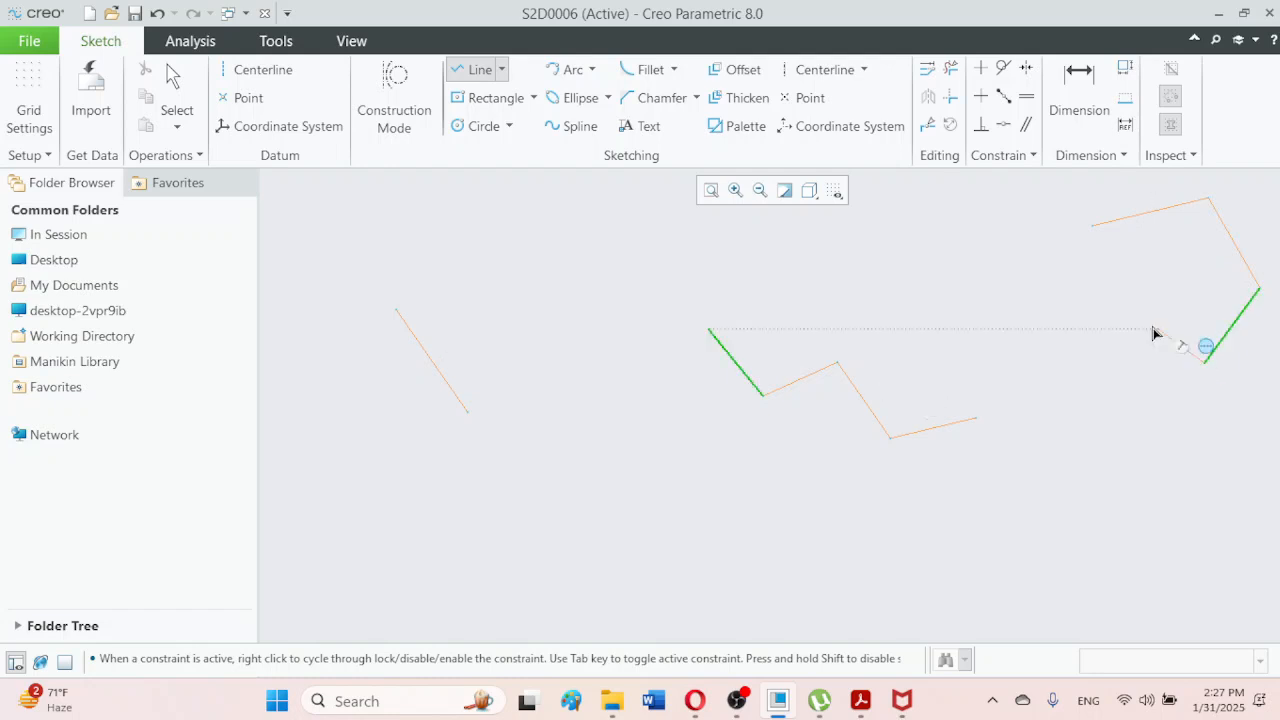
{"action": "left_click", "coordinate": [1100, 348]}
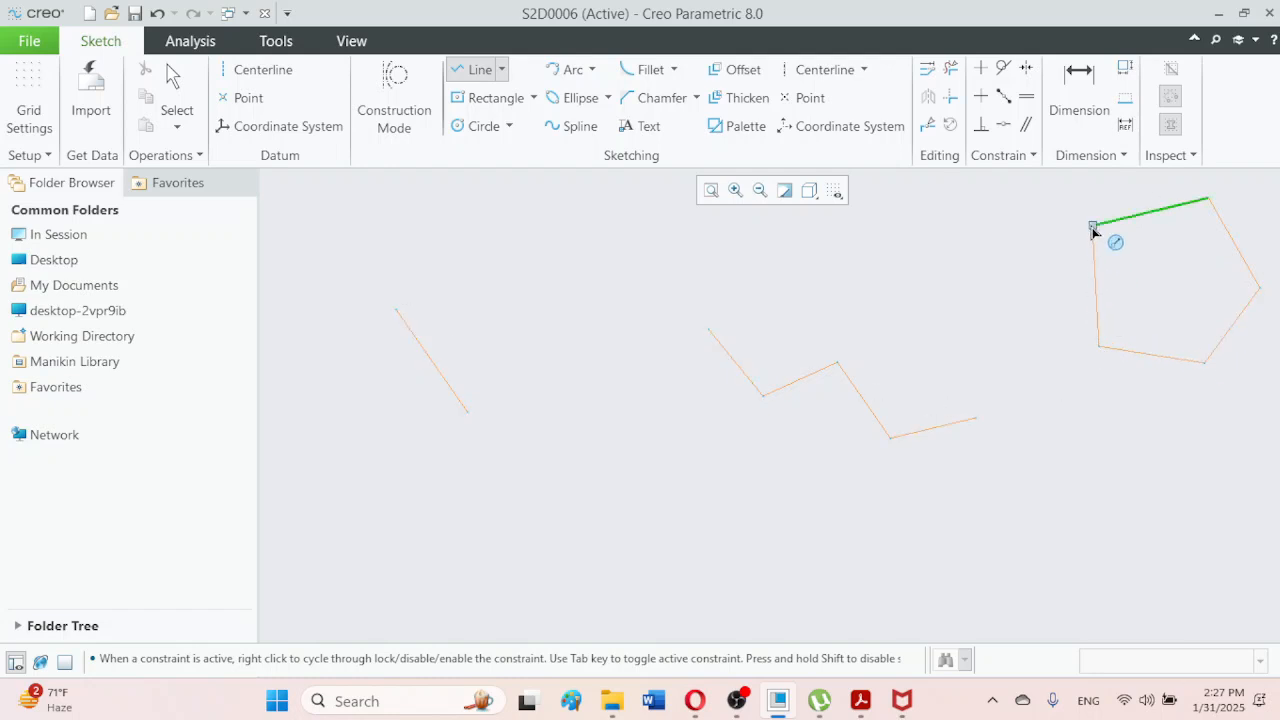
{"action": "left_click", "coordinate": [1093, 226]}
{"action": "scroll", "coordinate": [1000, 223], "scroll_direction": "up", "scroll_amount": 1}
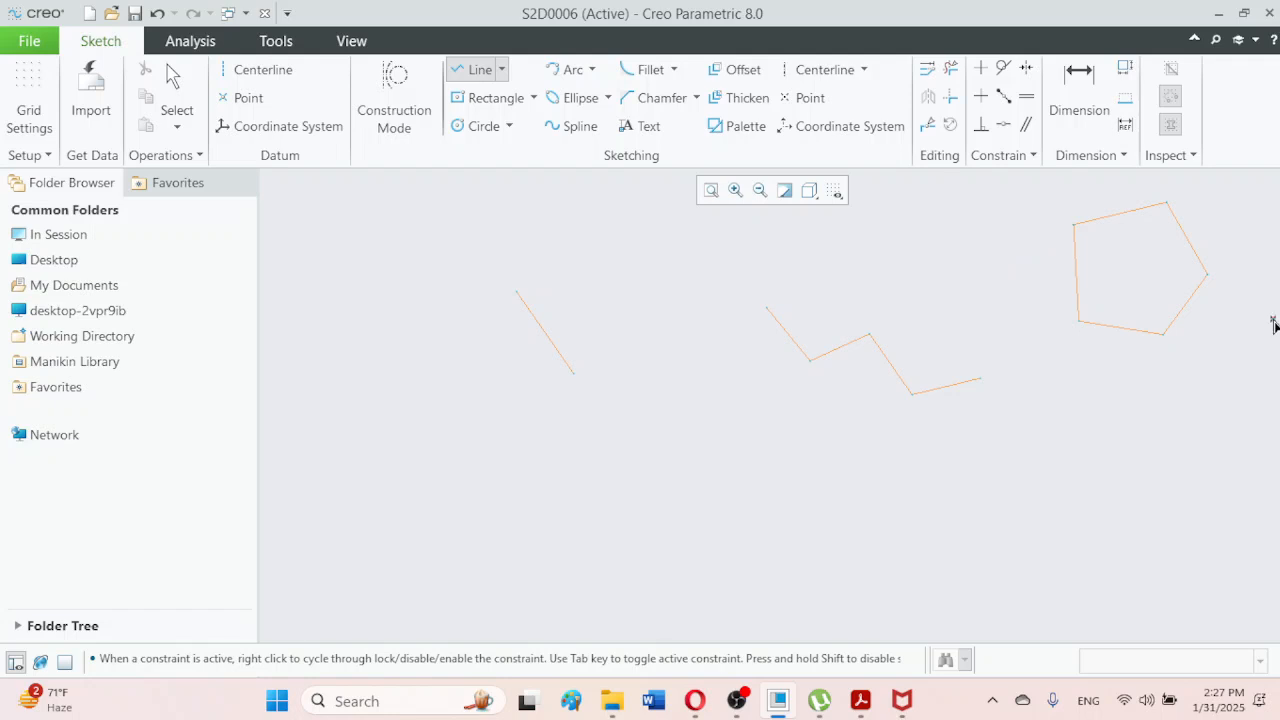
{"action": "left_click", "coordinate": [174, 100]}
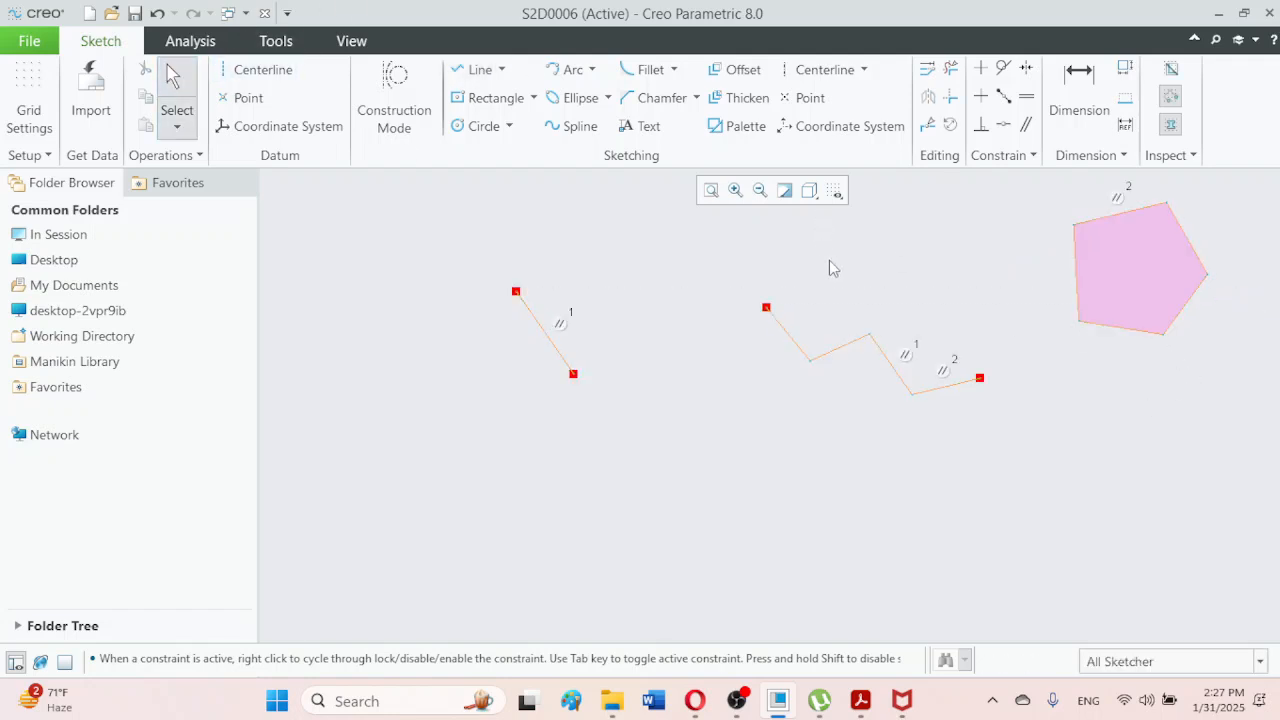
Offset the single sloping line by 1 toward its lower left, using the Single edge type
{"action": "left_click", "coordinate": [739, 74]}
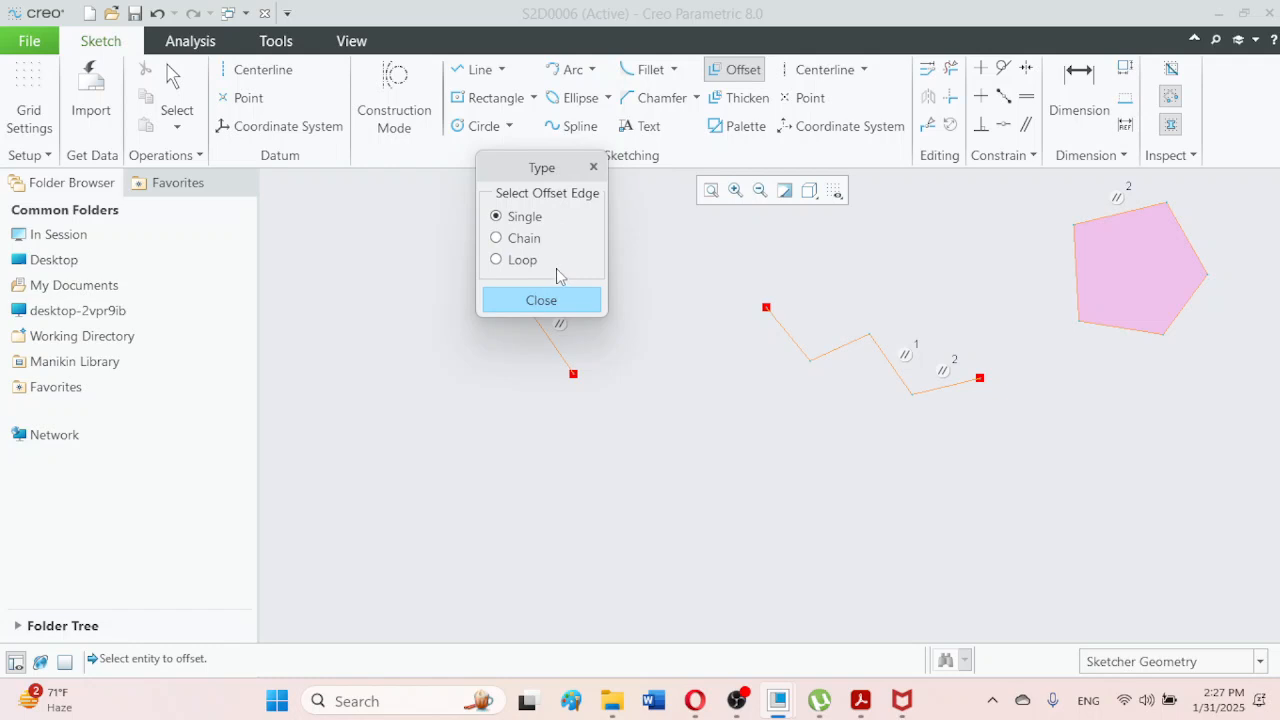
{"action": "left_click_drag", "start_coordinate": [537, 171], "coordinate": [843, 114]}
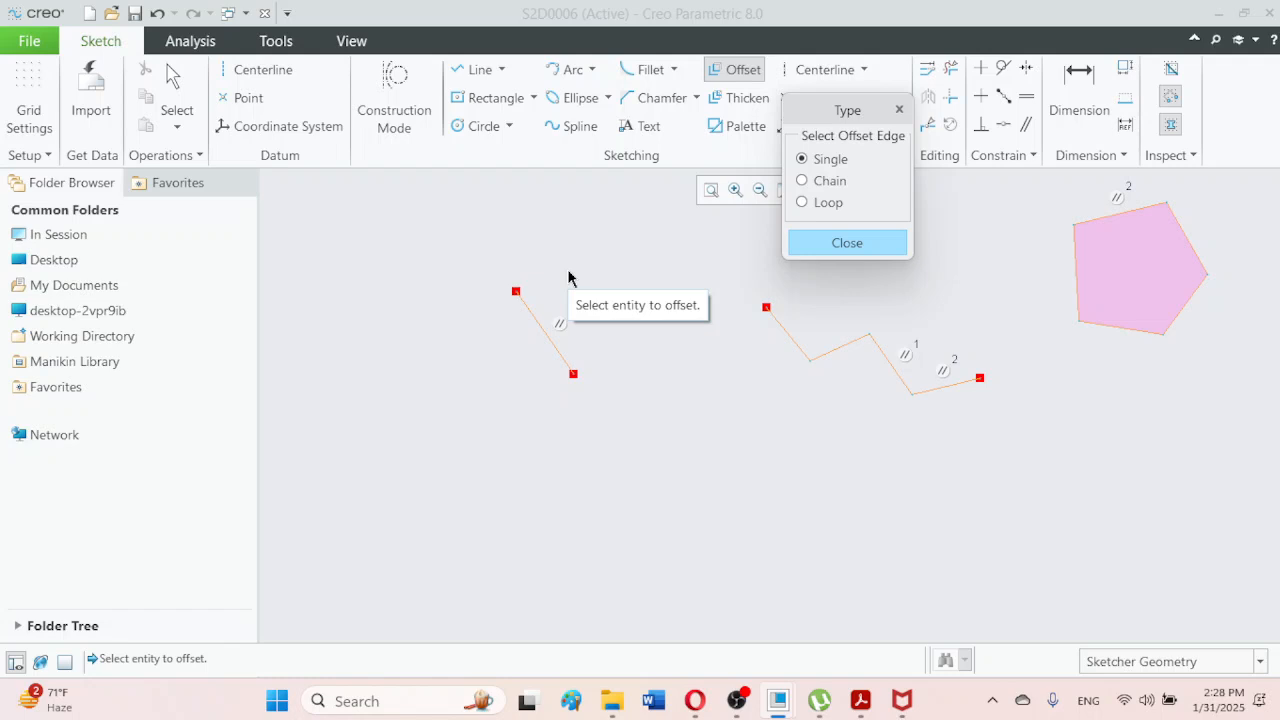
{"action": "left_click", "coordinate": [541, 321]}
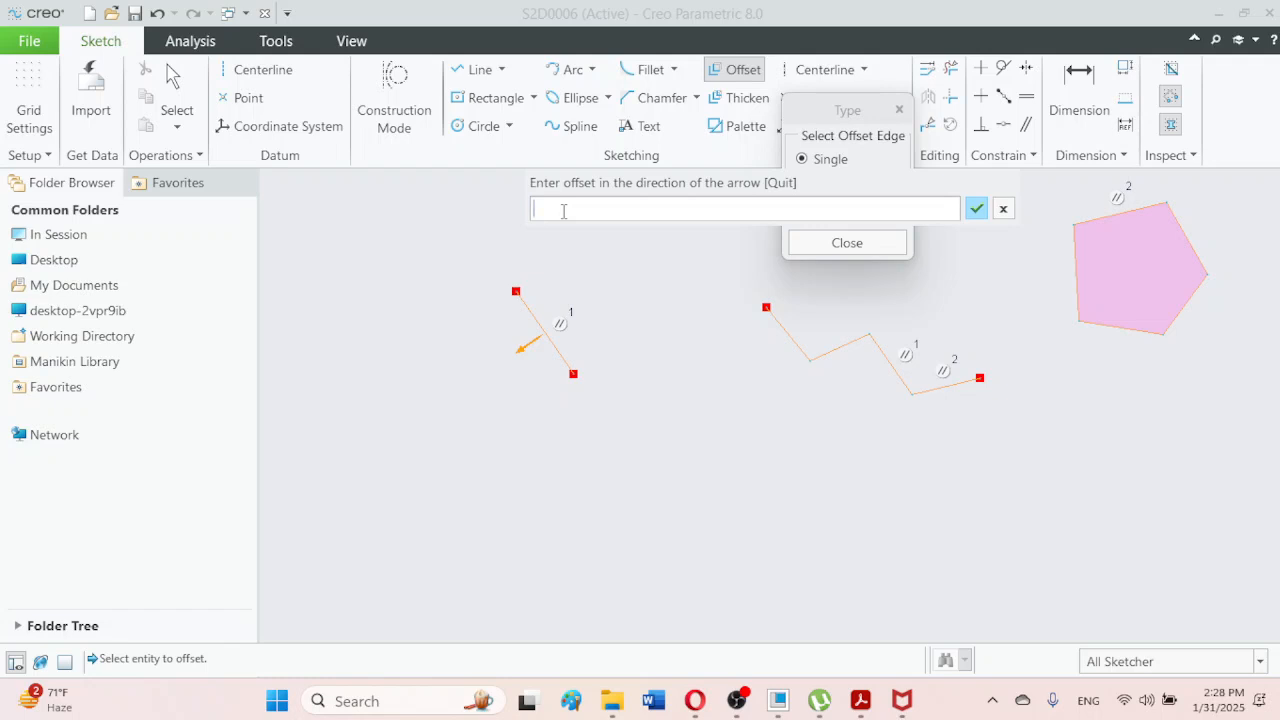
{"action": "type", "text": "-"}
{"action": "key", "text": "BackSpace"}
{"action": "type", "text": "1"}
{"action": "left_click", "coordinate": [975, 208]}
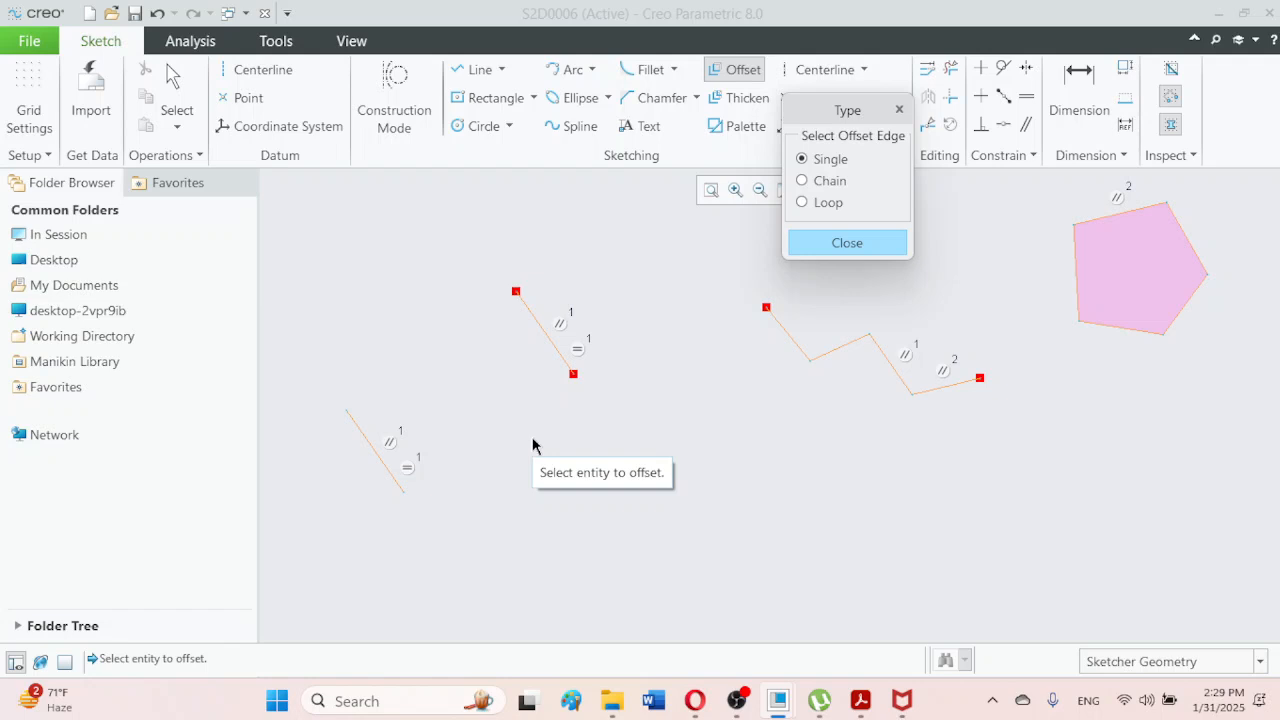
Offset the whole zigzag chain by -.3, using the Chain type with its first and last lines as the ends
{"action": "left_click", "coordinate": [829, 184]}
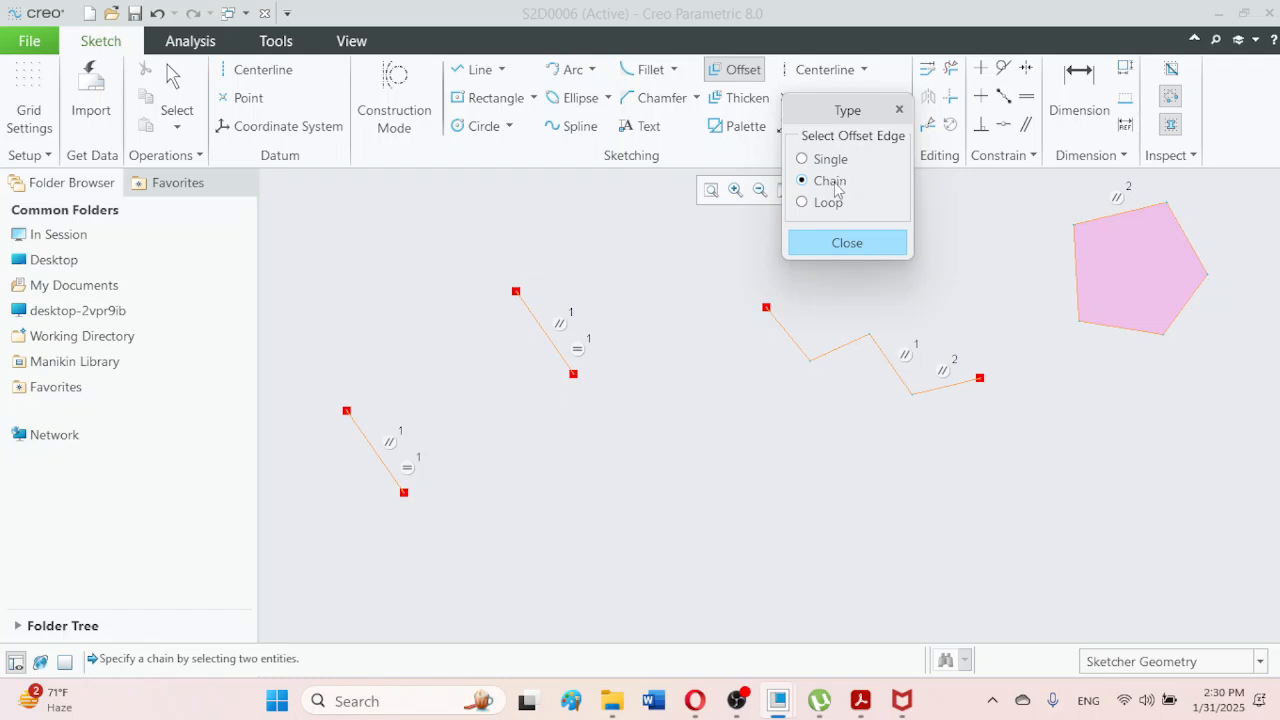
{"action": "left_click", "coordinate": [791, 337]}
{"action": "left_click", "coordinate": [947, 396]}
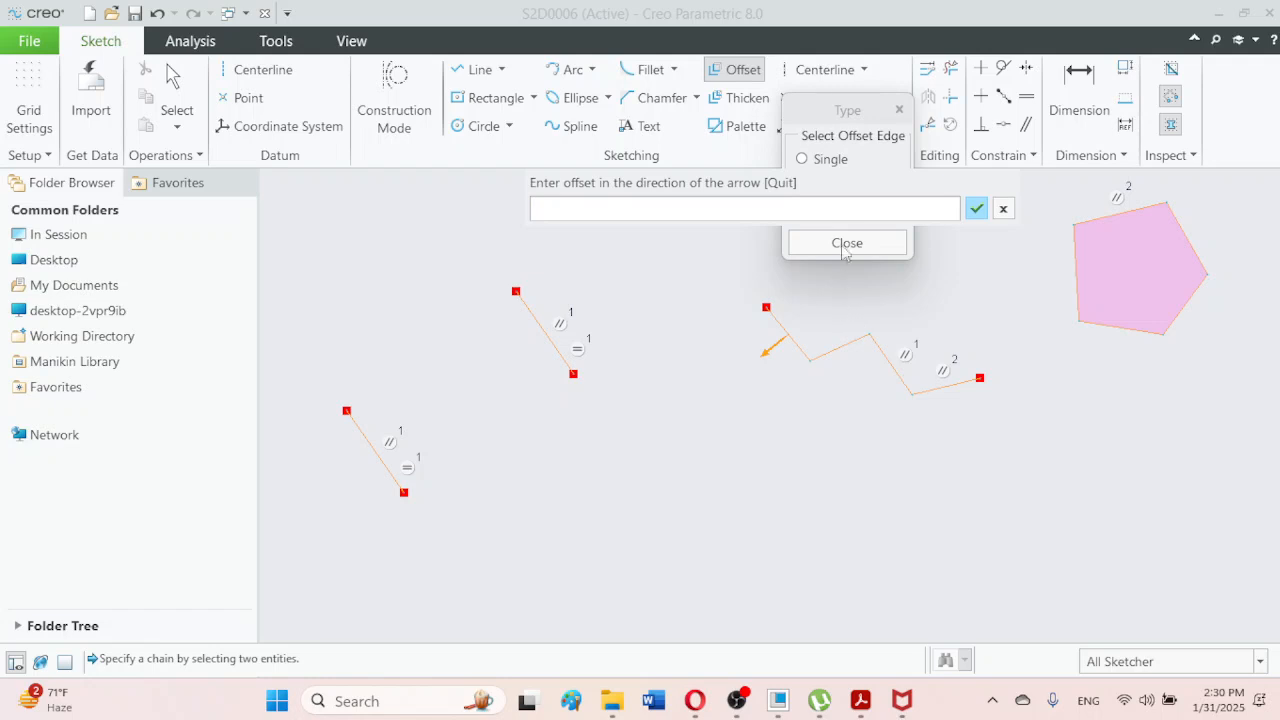
{"action": "type", "text": "-.3"}
{"action": "key", "text": "Return"}
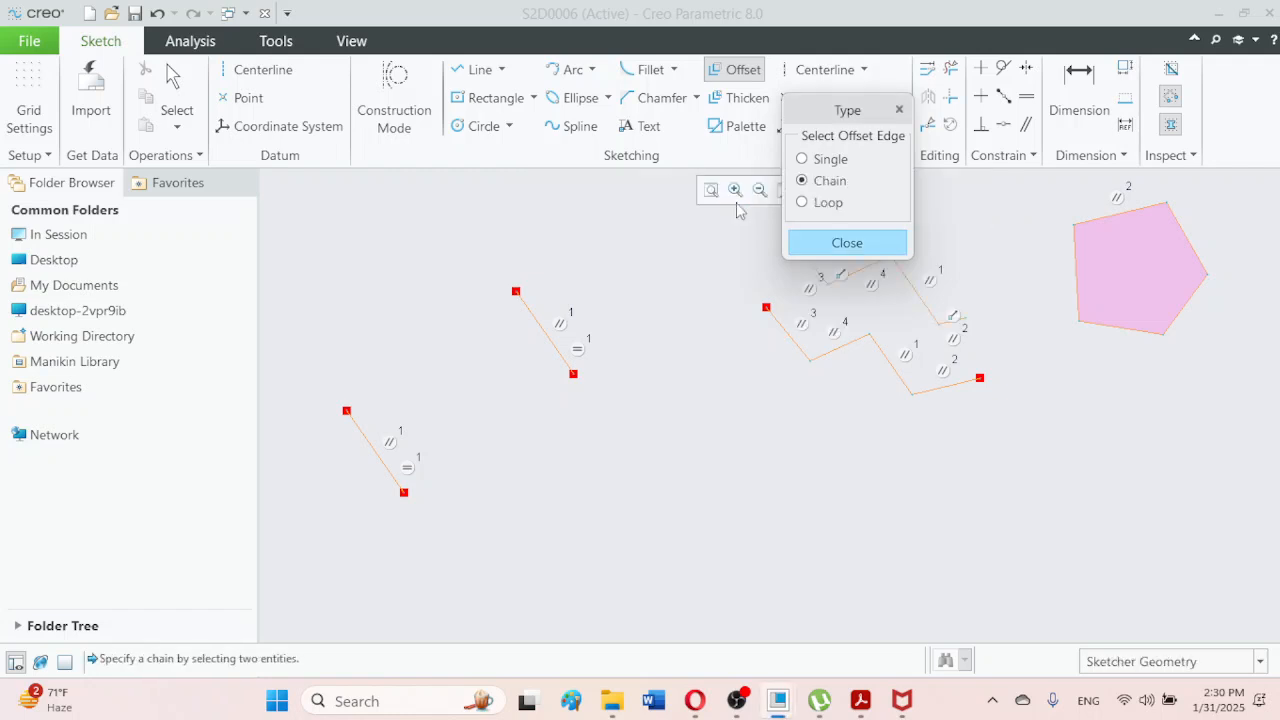
Offset the five-sided loop inward by 0.1, using the Loop type, and end the Offset command
{"action": "mouse_move", "coordinate": [831, 119]}
{"action": "left_mouse_down"}
{"action": "mouse_move", "coordinate": [763, 145]}
{"action": "mouse_move", "coordinate": [443, 195]}
{"action": "left_mouse_up"}
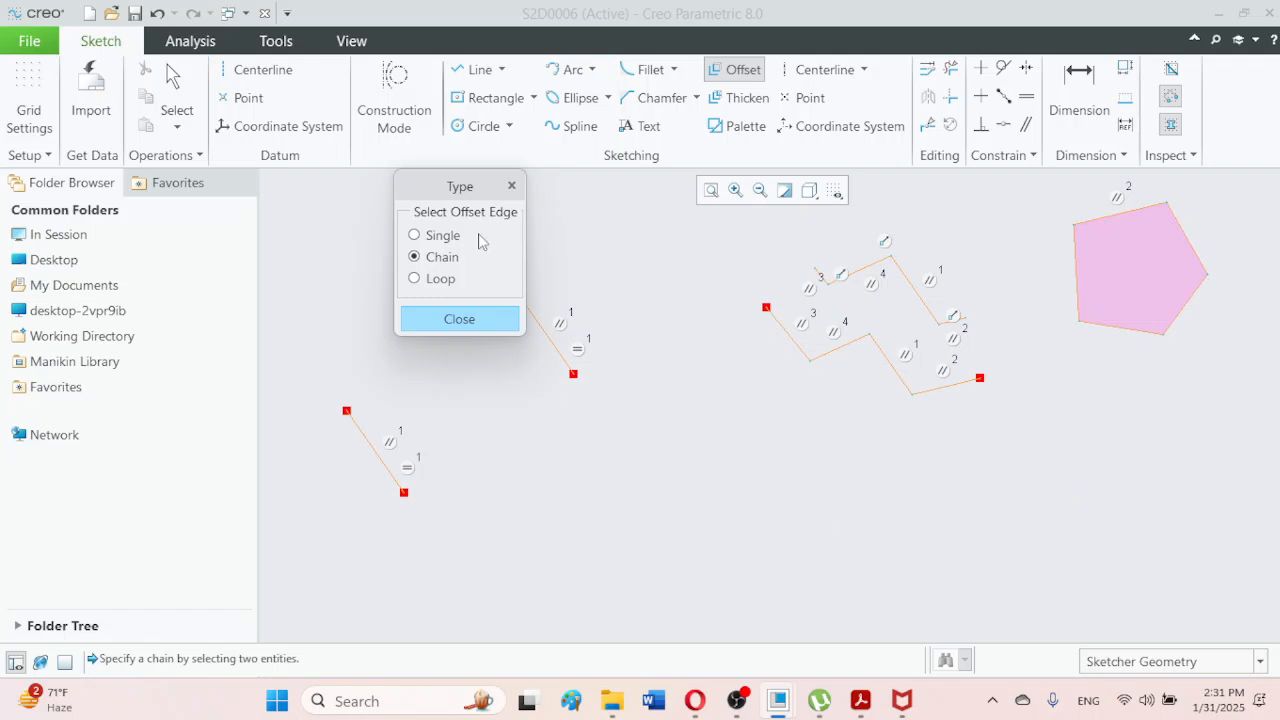
{"action": "left_click", "coordinate": [428, 280]}
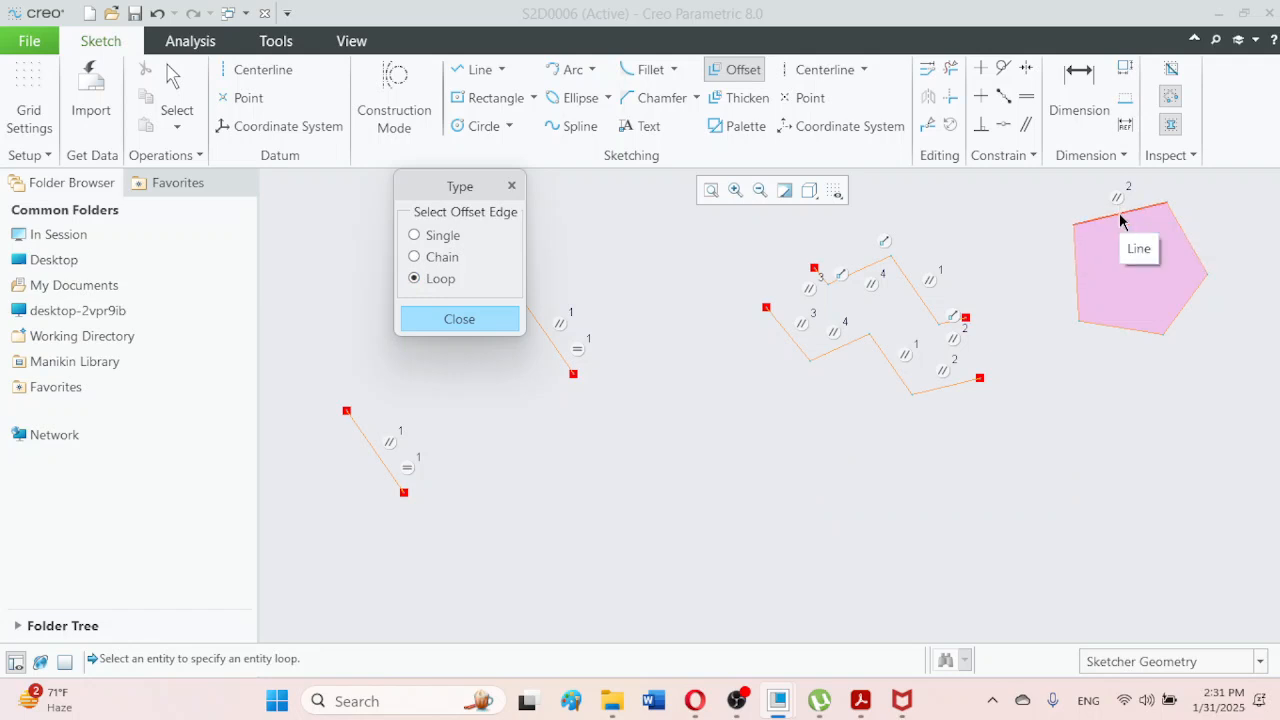
{"action": "left_click", "coordinate": [1185, 240]}
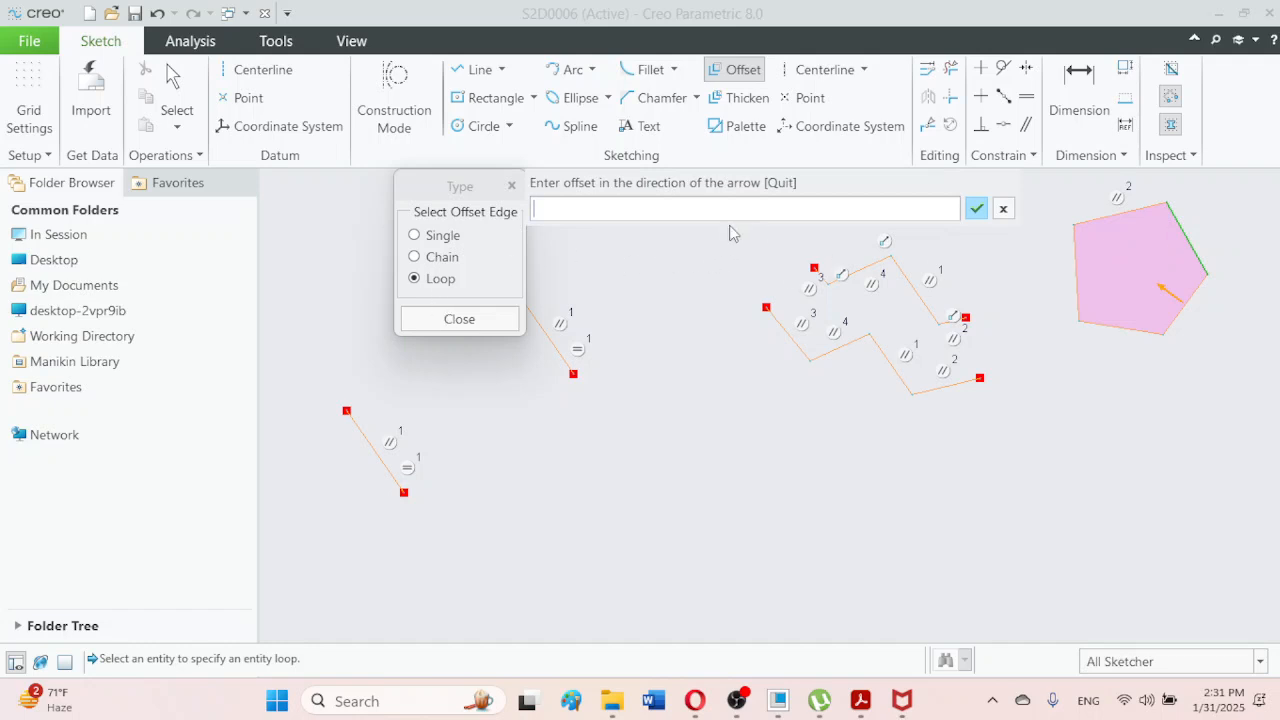
{"action": "type", "text": "1"}
{"action": "key", "text": "Return"}
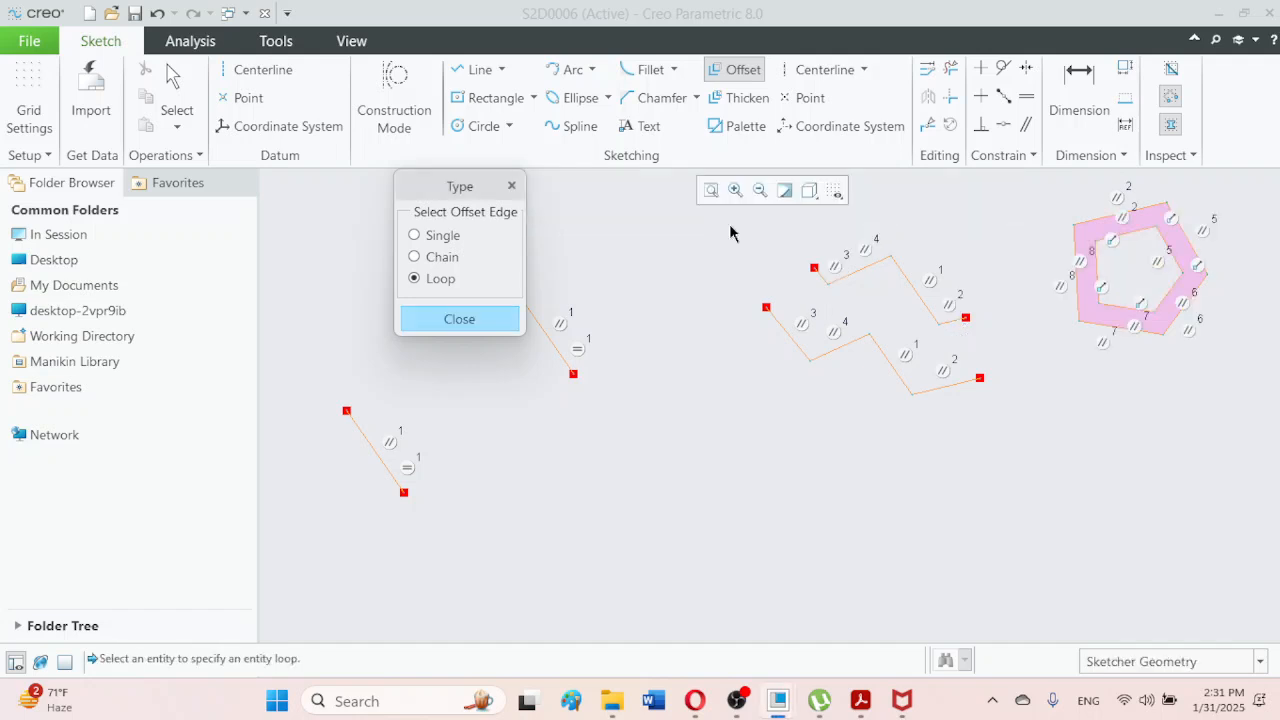
{"action": "left_click", "coordinate": [432, 321]}
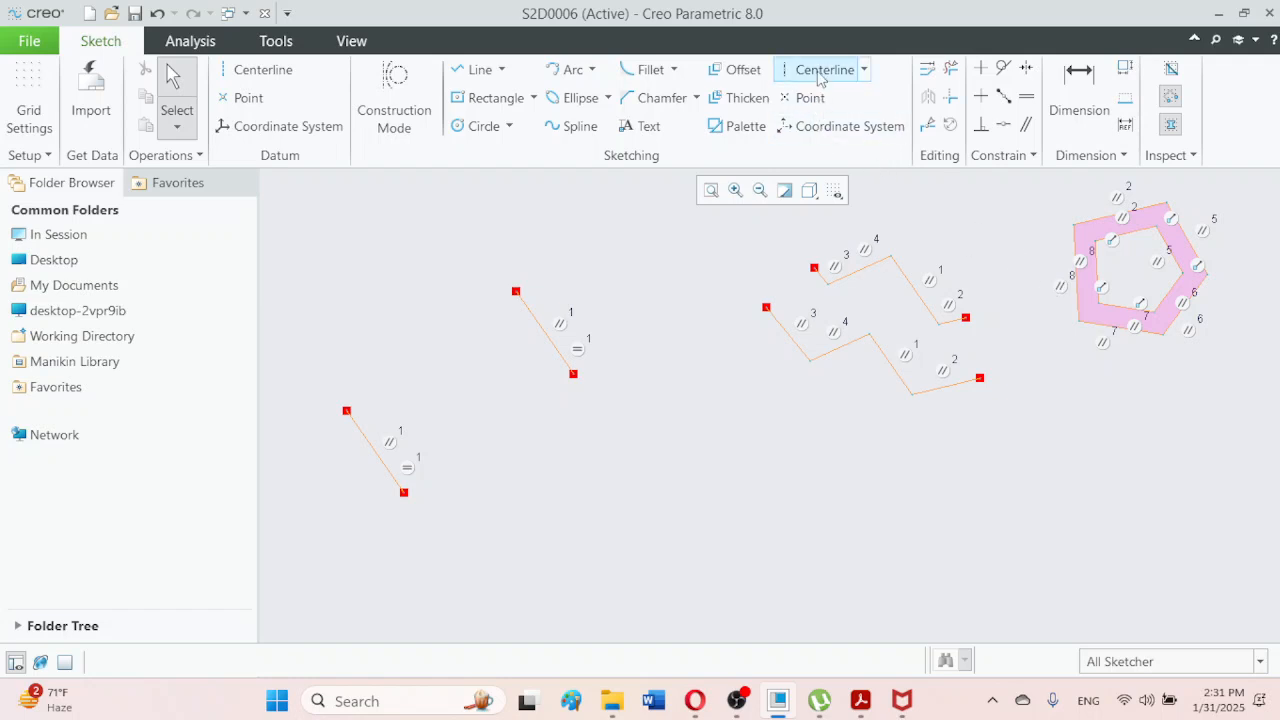
{"action": "left_click", "coordinate": [864, 70]}
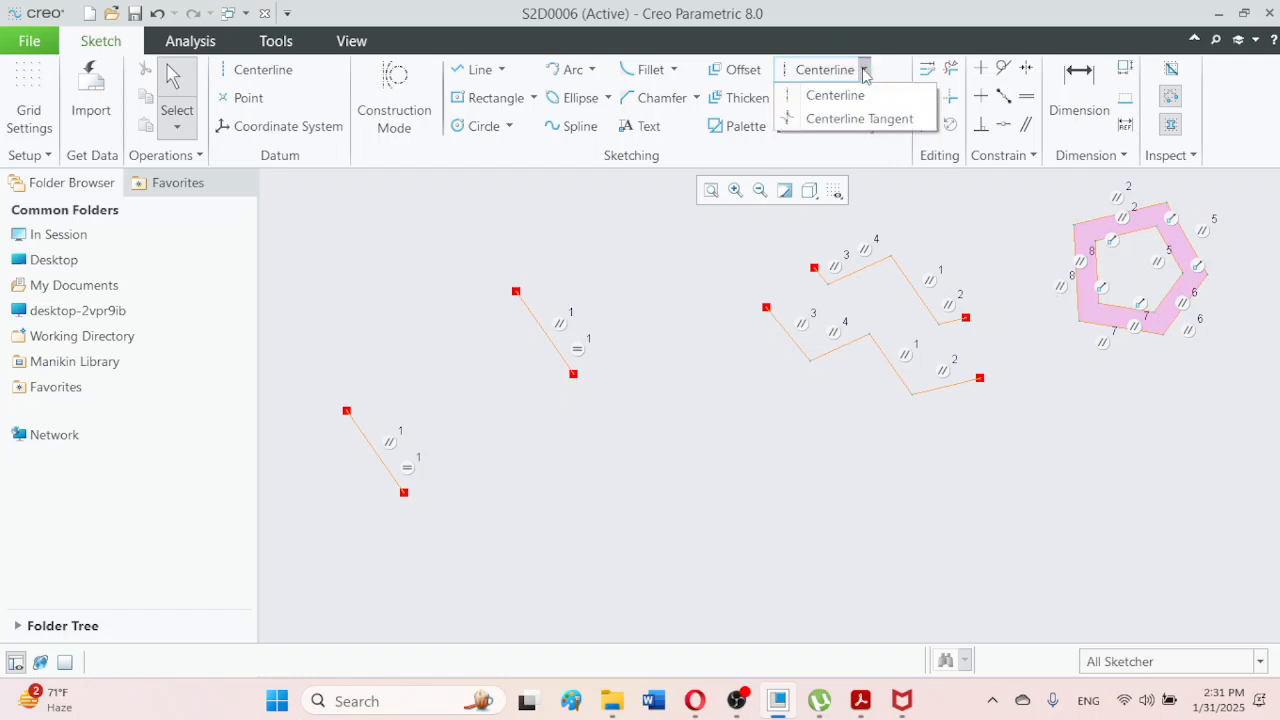
{"action": "left_click", "coordinate": [864, 70]}
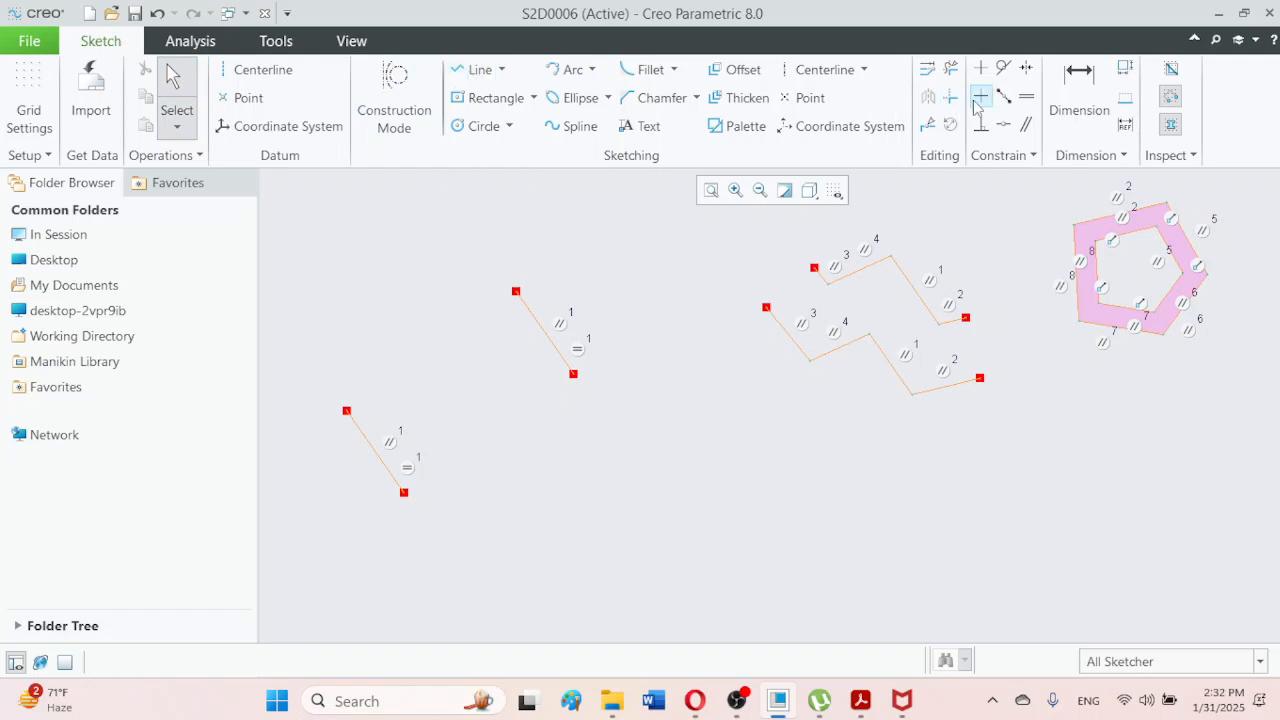
Divide the original single line at two points into three segments
{"action": "left_click", "coordinate": [927, 124]}
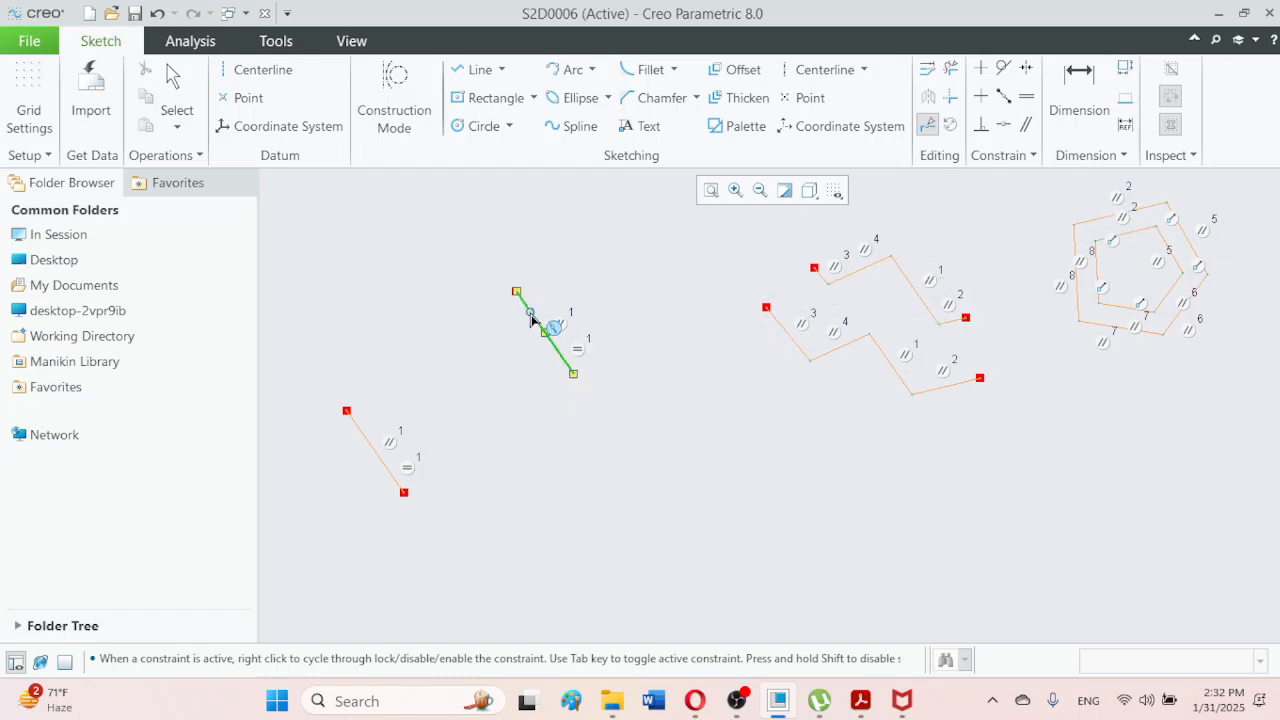
{"action": "left_click", "coordinate": [531, 316]}
{"action": "left_click", "coordinate": [556, 352]}
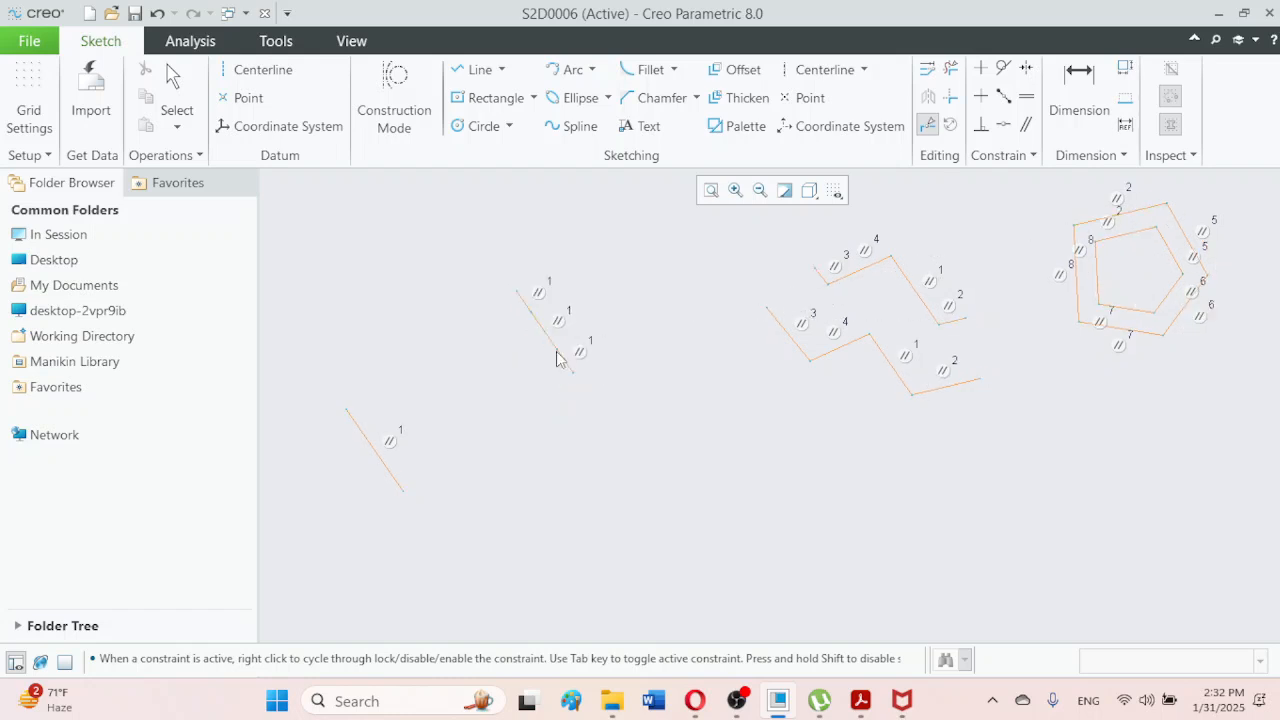
{"action": "left_click", "coordinate": [176, 85]}
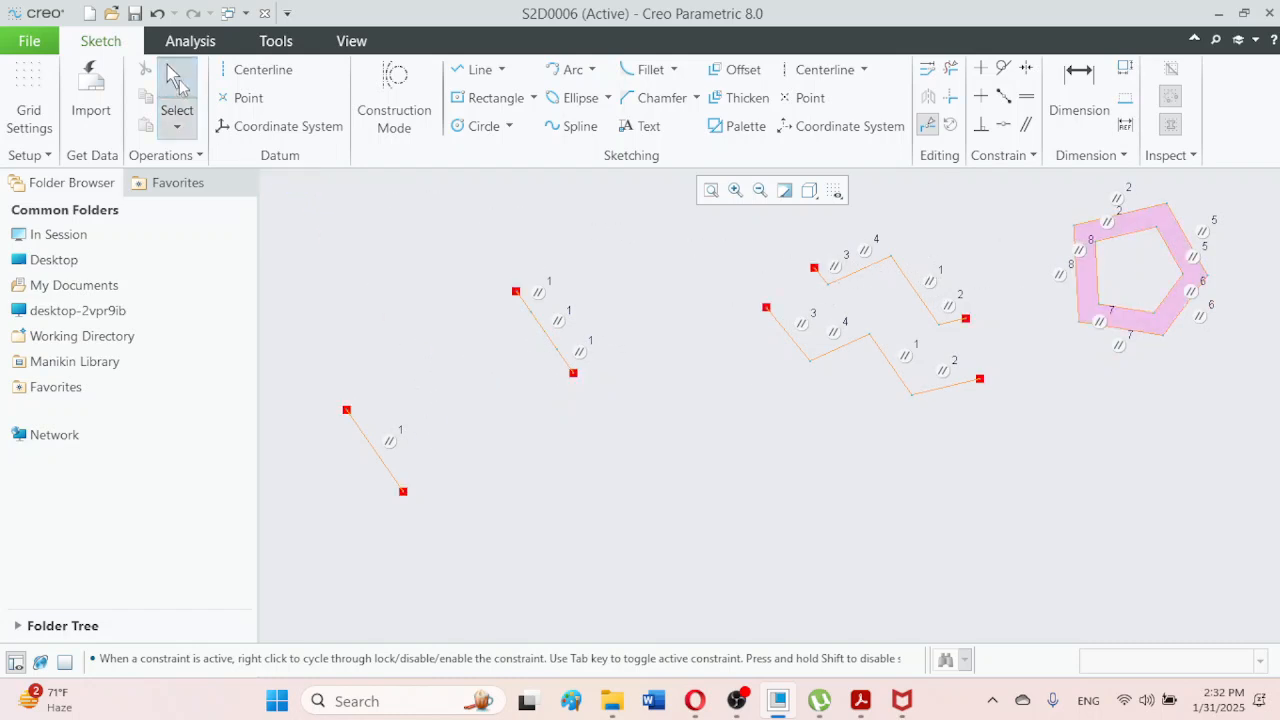
Delete the middle segment of the divided line
{"action": "scroll", "coordinate": [535, 305], "scroll_direction": "up", "scroll_amount": 4}
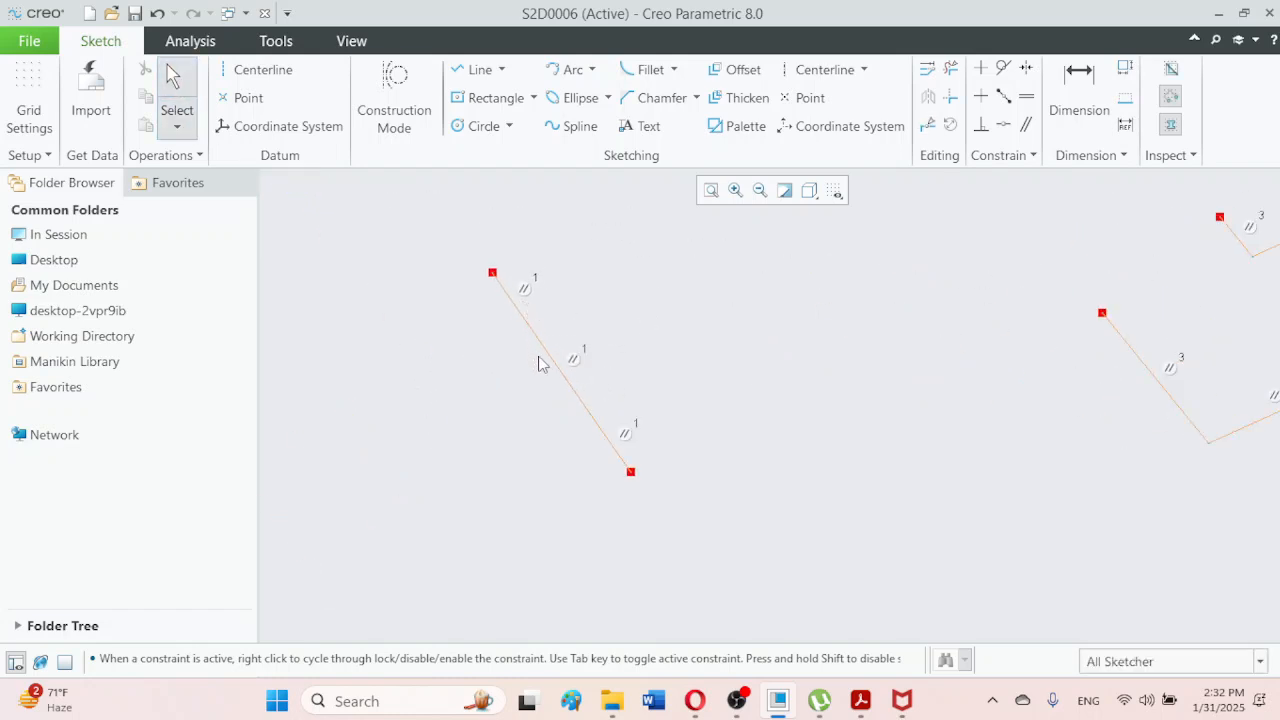
{"action": "left_click", "coordinate": [562, 371]}
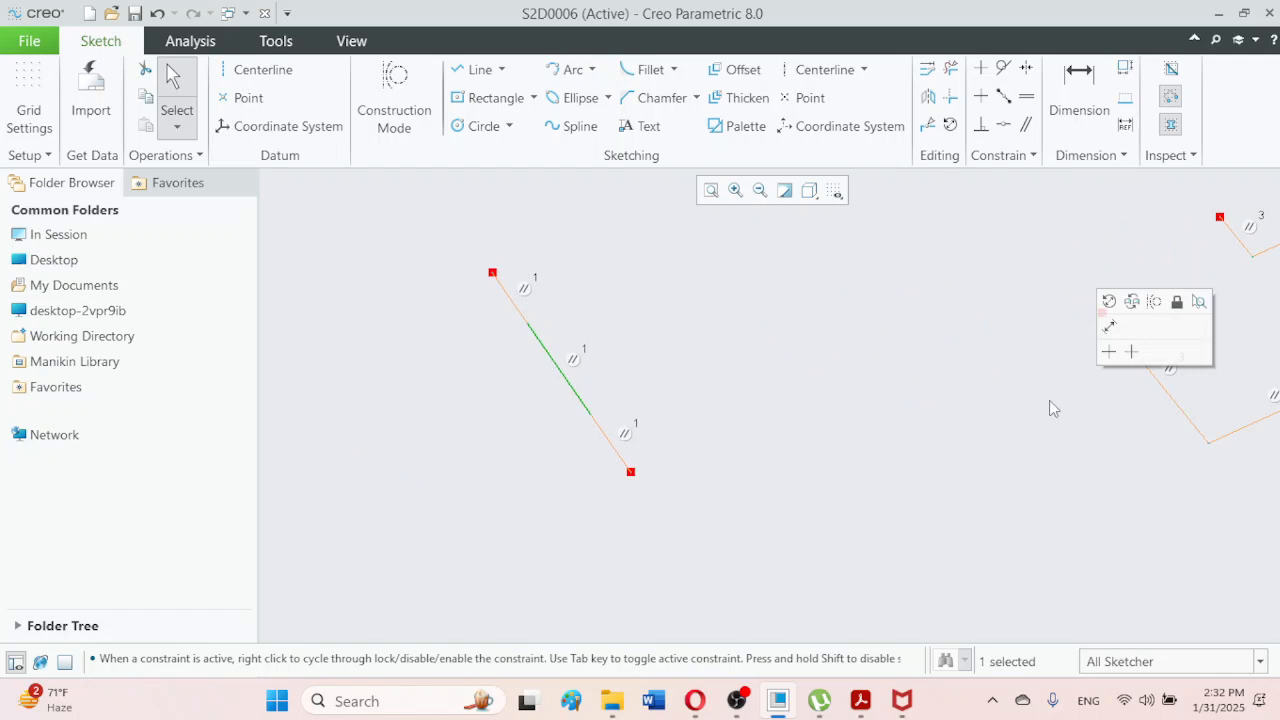
{"action": "key", "text": "Delete"}
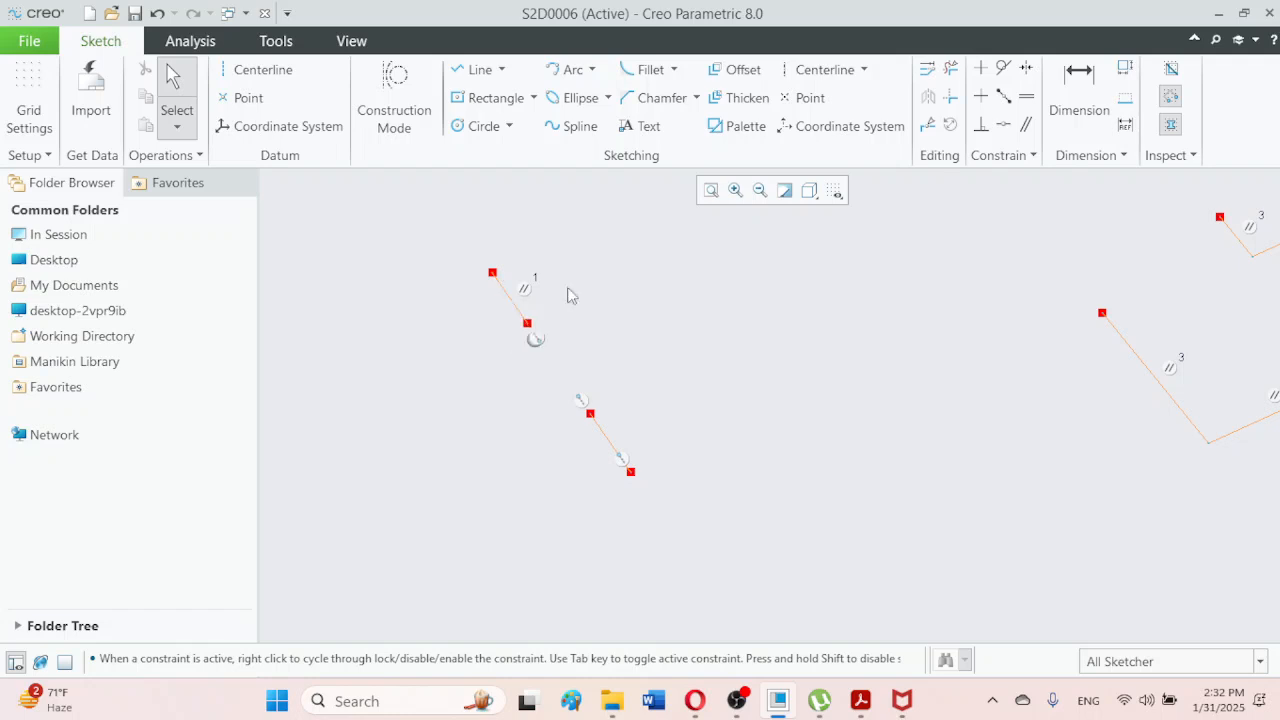
{"action": "left_click", "coordinate": [1004, 125]}
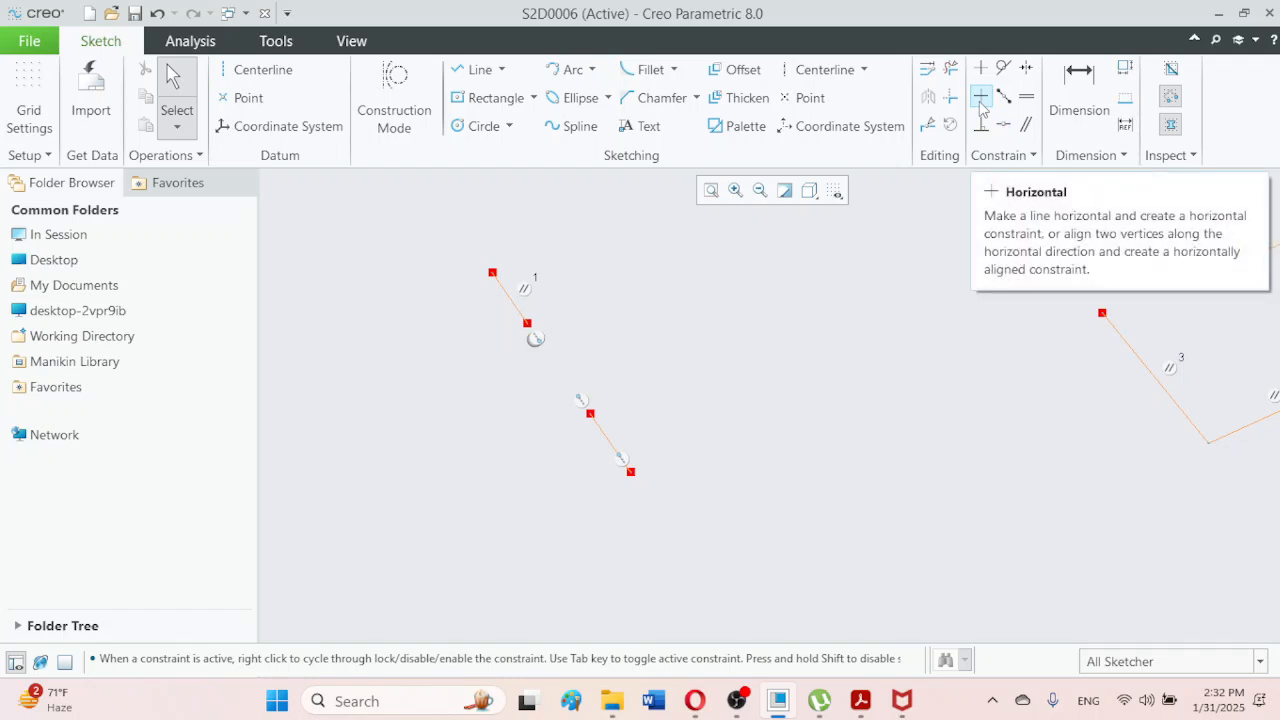
{"action": "left_click", "coordinate": [581, 401]}
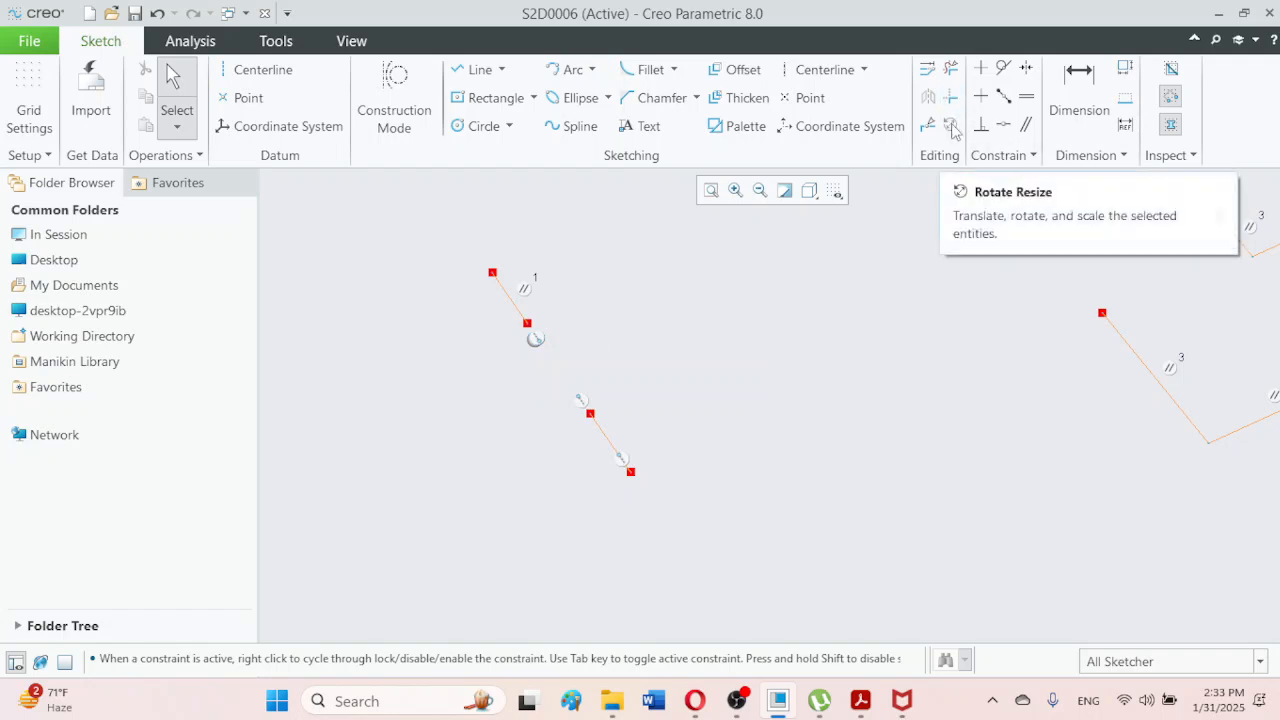
{"action": "left_click", "coordinate": [712, 191]}
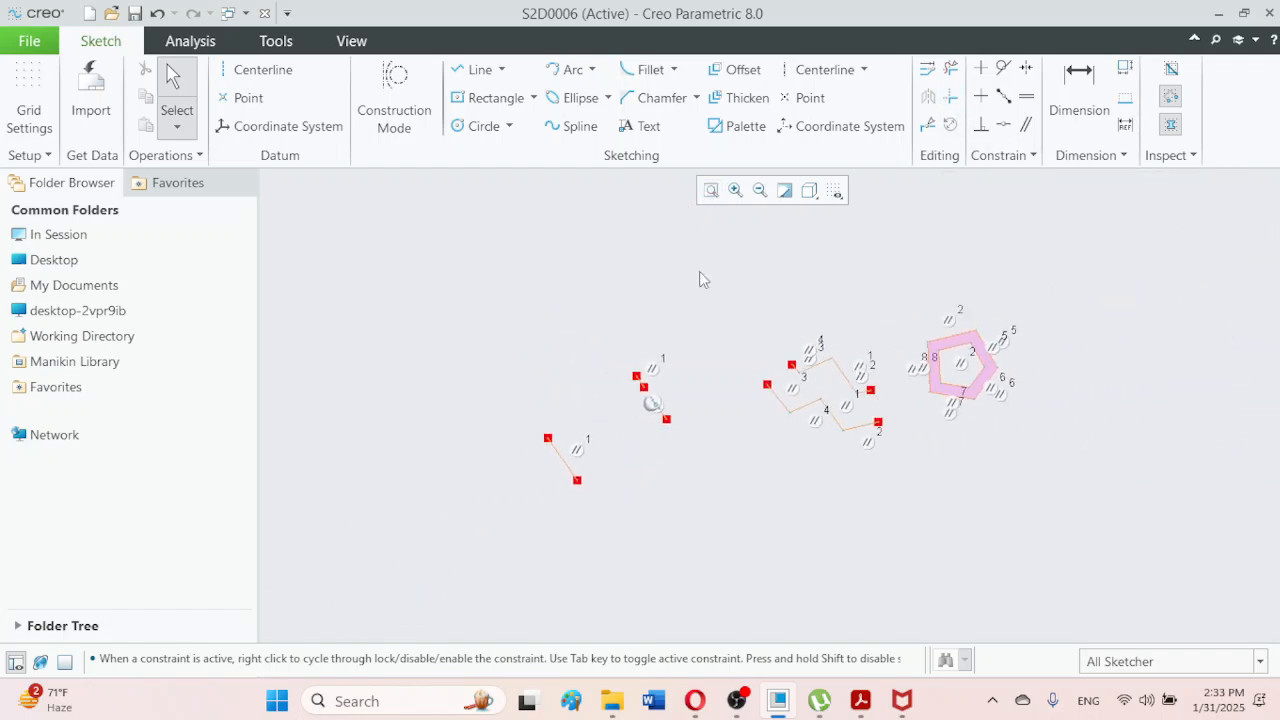
Clear all geometry from the sketch and draw a closed five-sided line loop with an inward-pointing vertex on its lower side
{"action": "left_click_drag", "start_coordinate": [432, 230], "coordinate": [1050, 571]}
{"action": "key", "text": "Delete"}
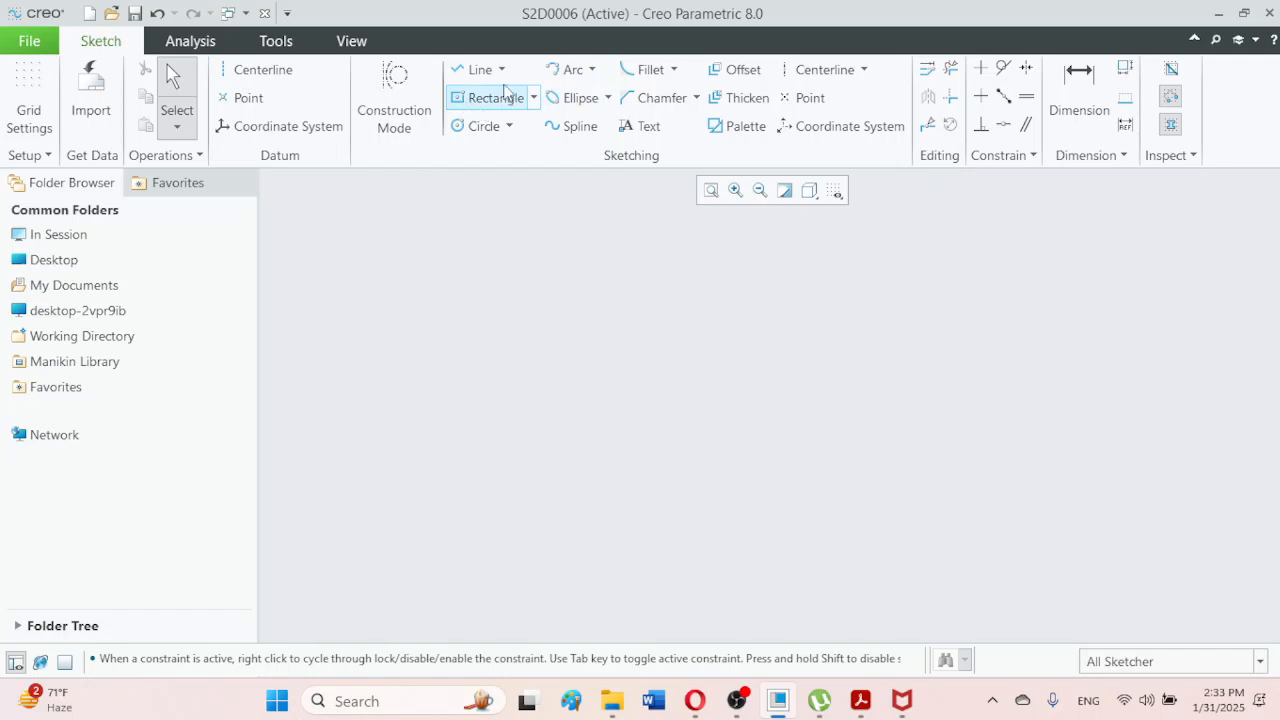
{"action": "left_click", "coordinate": [481, 70]}
{"action": "left_click", "coordinate": [471, 274]}
{"action": "left_click", "coordinate": [619, 237]}
{"action": "left_click", "coordinate": [709, 491]}
{"action": "left_click", "coordinate": [509, 396]}
{"action": "left_click", "coordinate": [410, 497]}
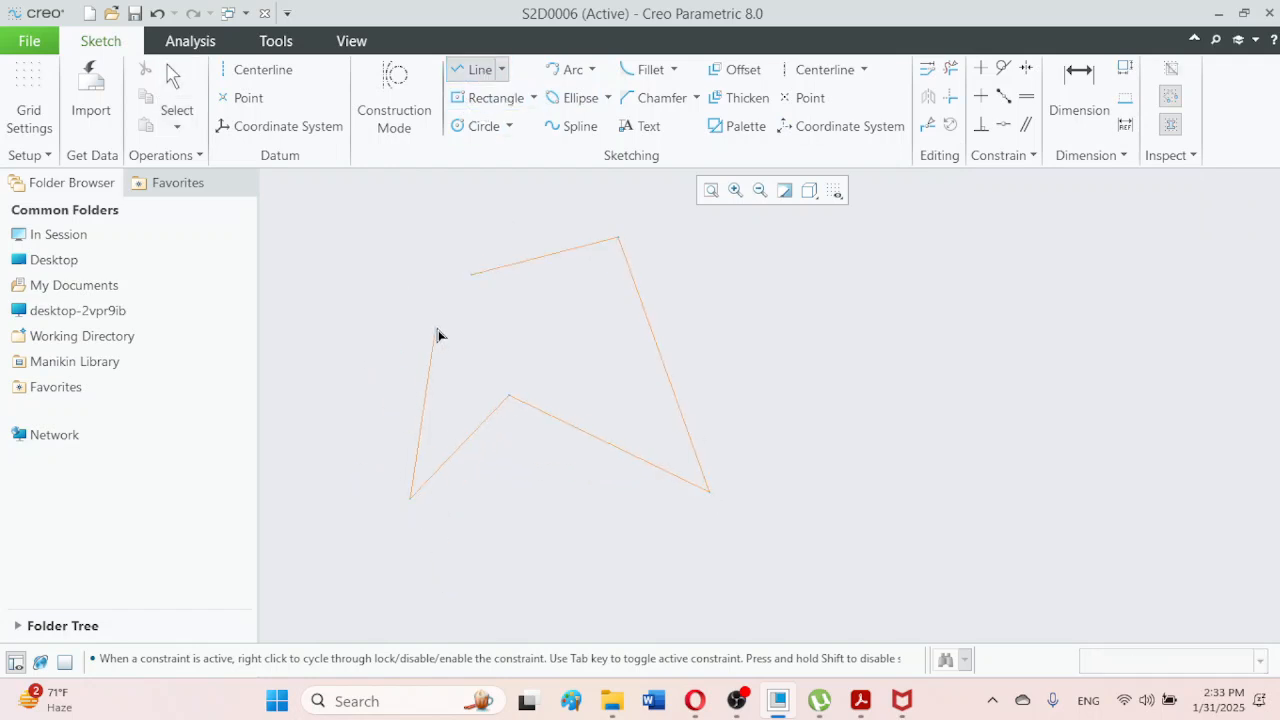
{"action": "left_click", "coordinate": [469, 278]}
{"action": "left_click", "coordinate": [176, 100]}
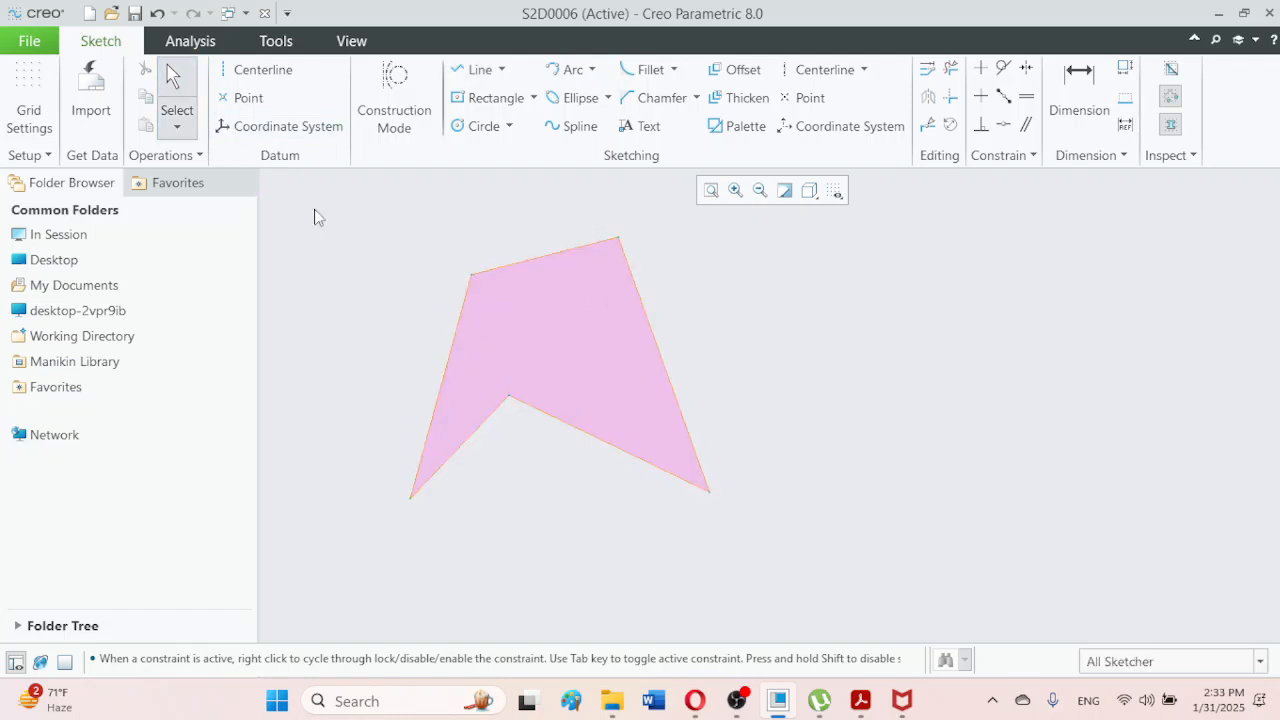
{"action": "left_click_drag", "start_coordinate": [309, 201], "coordinate": [792, 565]}
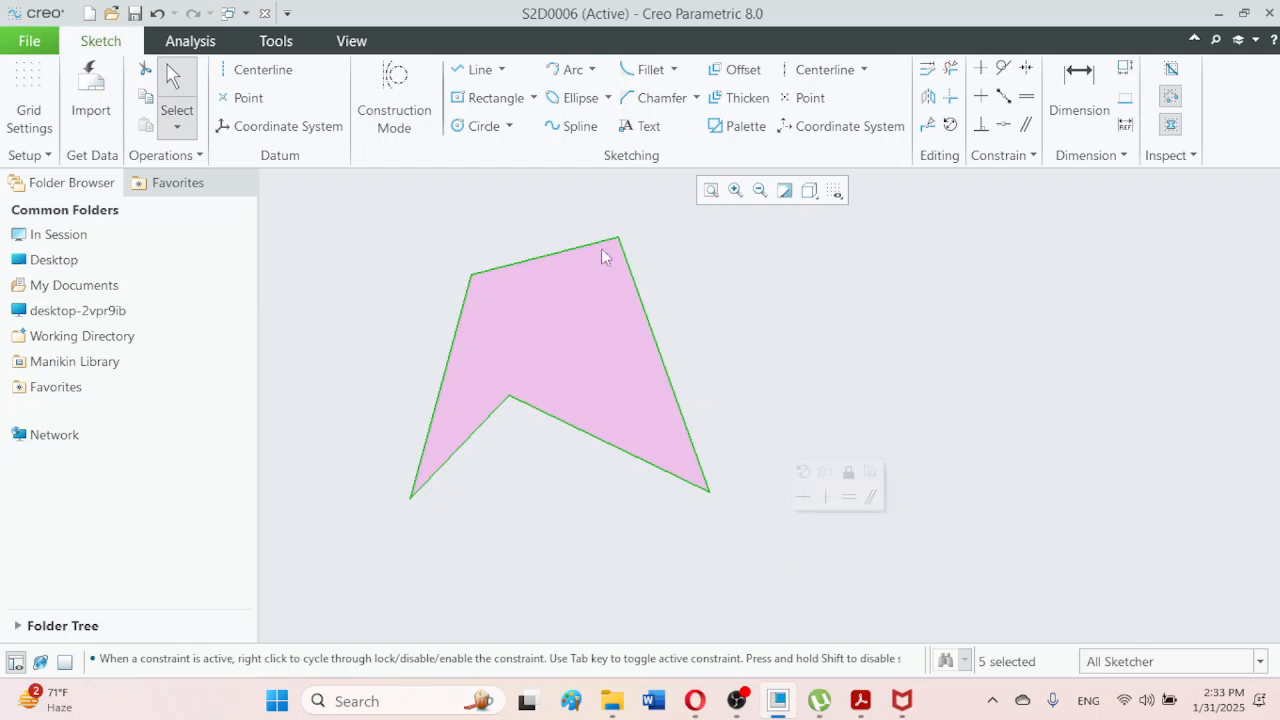
{"action": "scroll", "coordinate": [322, 271], "scroll_direction": "down", "scroll_amount": 1}
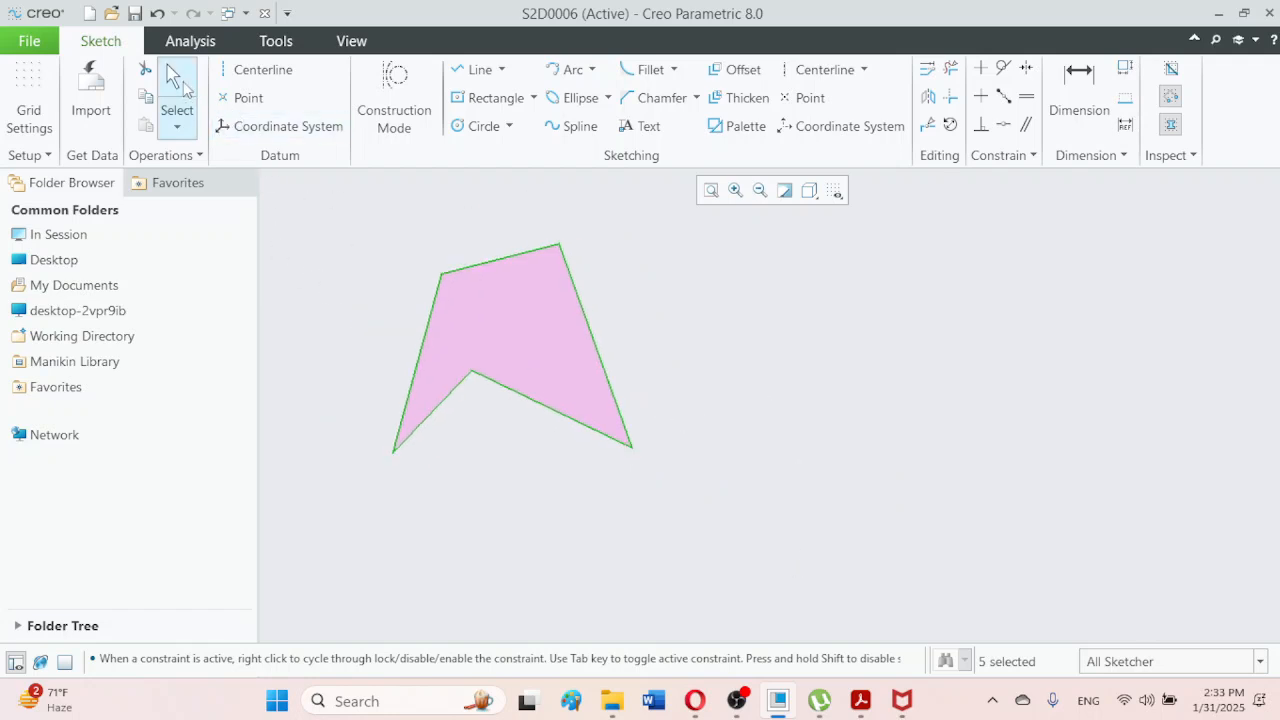
{"action": "left_click", "coordinate": [362, 245]}
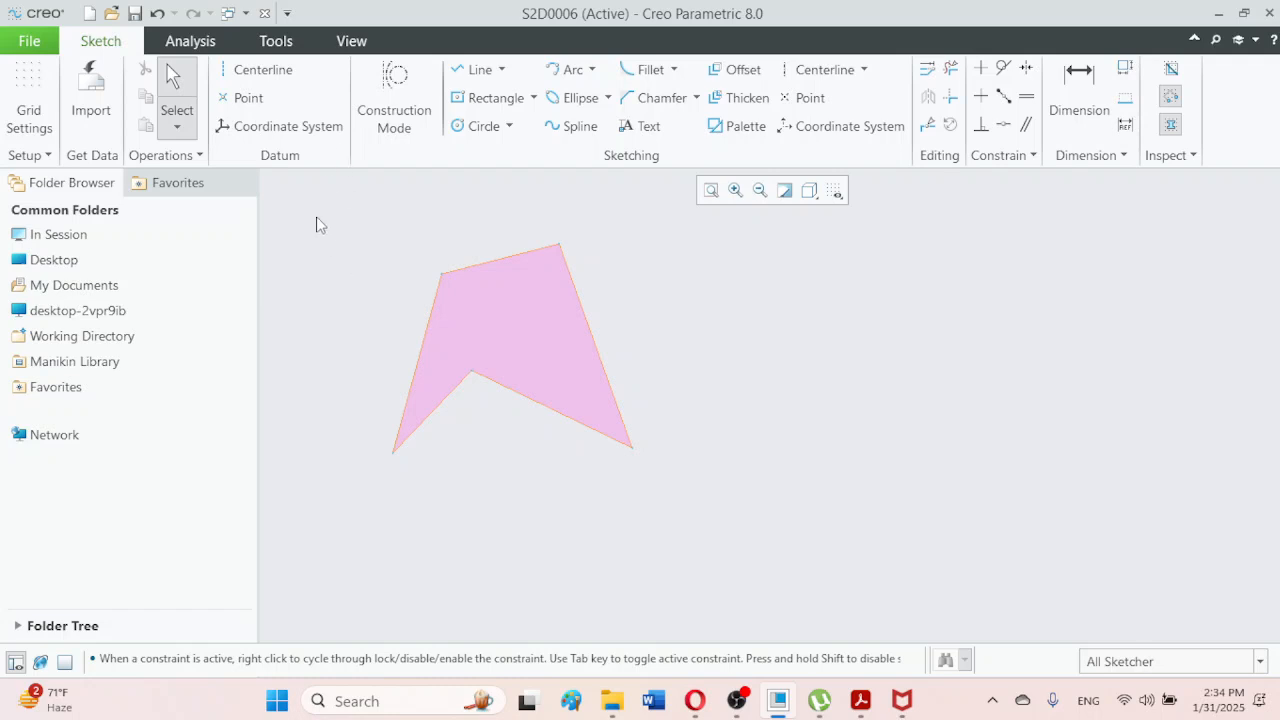
Start Rotate Resize on all five lines of the loop and set the rotation angle to 45
{"action": "mouse_move", "coordinate": [314, 213]}
{"action": "left_mouse_down"}
{"action": "mouse_move", "coordinate": [512, 481]}
{"action": "mouse_move", "coordinate": [600, 536]}
{"action": "mouse_move", "coordinate": [386, 357]}
{"action": "left_mouse_up"}
{"action": "mouse_move", "coordinate": [363, 240]}
{"action": "left_mouse_down"}
{"action": "mouse_move", "coordinate": [457, 363]}
{"action": "mouse_move", "coordinate": [715, 530]}
{"action": "left_mouse_up"}
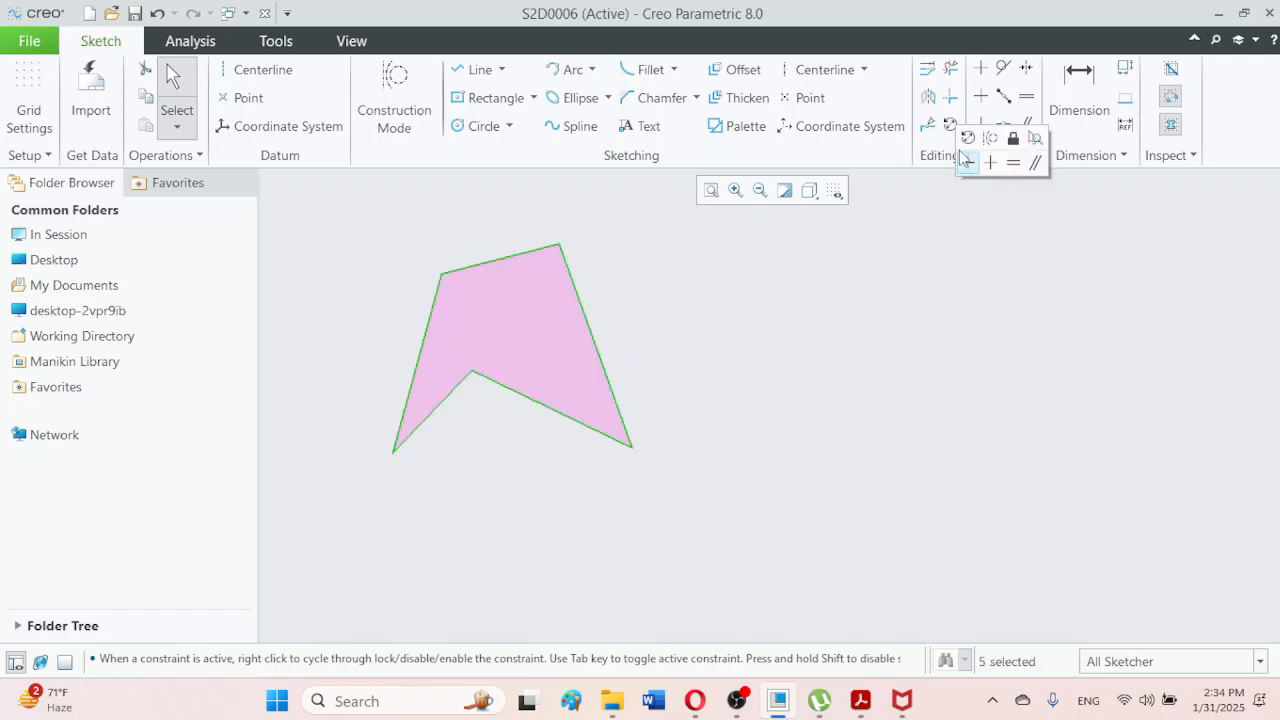
{"action": "left_click", "coordinate": [947, 127]}
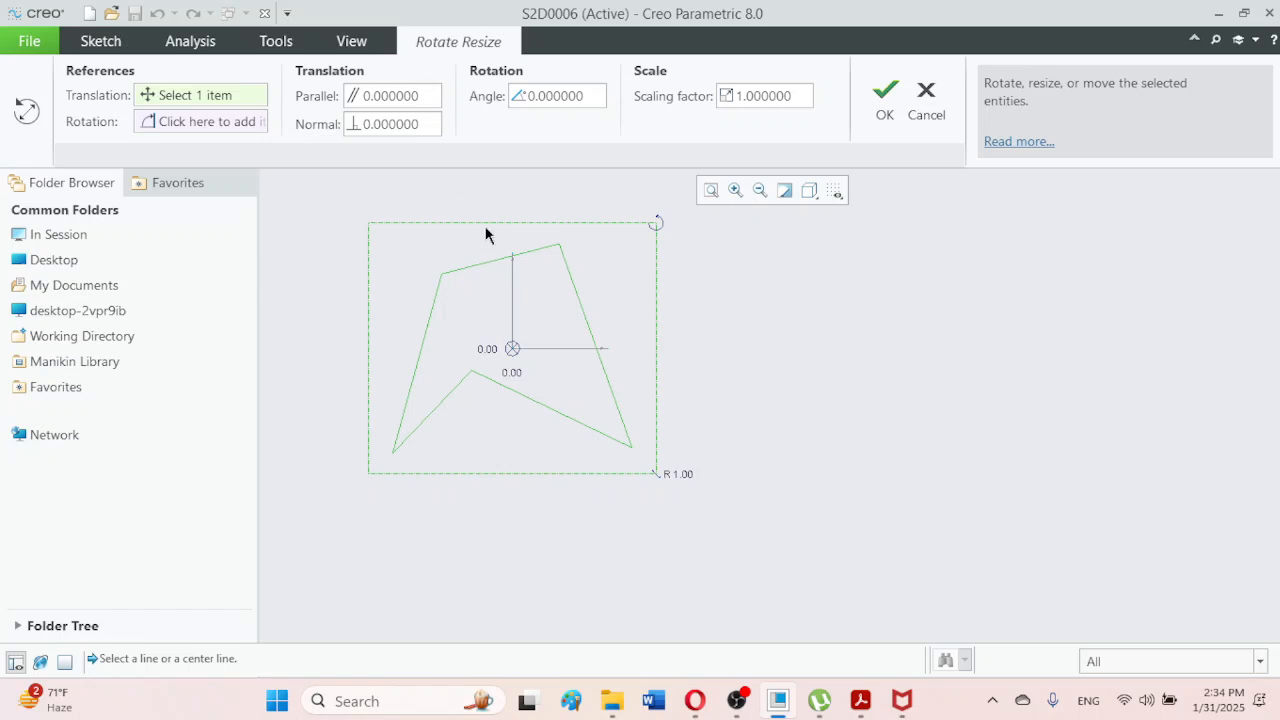
{"action": "mouse_move", "coordinate": [652, 228]}
{"action": "left_mouse_down"}
{"action": "mouse_move", "coordinate": [709, 283]}
{"action": "mouse_move", "coordinate": [763, 494]}
{"action": "mouse_move", "coordinate": [741, 287]}
{"action": "mouse_move", "coordinate": [486, 229]}
{"action": "mouse_move", "coordinate": [451, 528]}
{"action": "mouse_move", "coordinate": [840, 543]}
{"action": "mouse_move", "coordinate": [534, 284]}
{"action": "mouse_move", "coordinate": [526, 506]}
{"action": "mouse_move", "coordinate": [777, 500]}
{"action": "mouse_move", "coordinate": [486, 326]}
{"action": "mouse_move", "coordinate": [702, 352]}
{"action": "mouse_move", "coordinate": [680, 301]}
{"action": "mouse_move", "coordinate": [643, 279]}
{"action": "mouse_move", "coordinate": [709, 361]}
{"action": "mouse_move", "coordinate": [697, 263]}
{"action": "mouse_move", "coordinate": [611, 246]}
{"action": "mouse_move", "coordinate": [629, 262]}
{"action": "mouse_move", "coordinate": [620, 248]}
{"action": "left_mouse_up"}
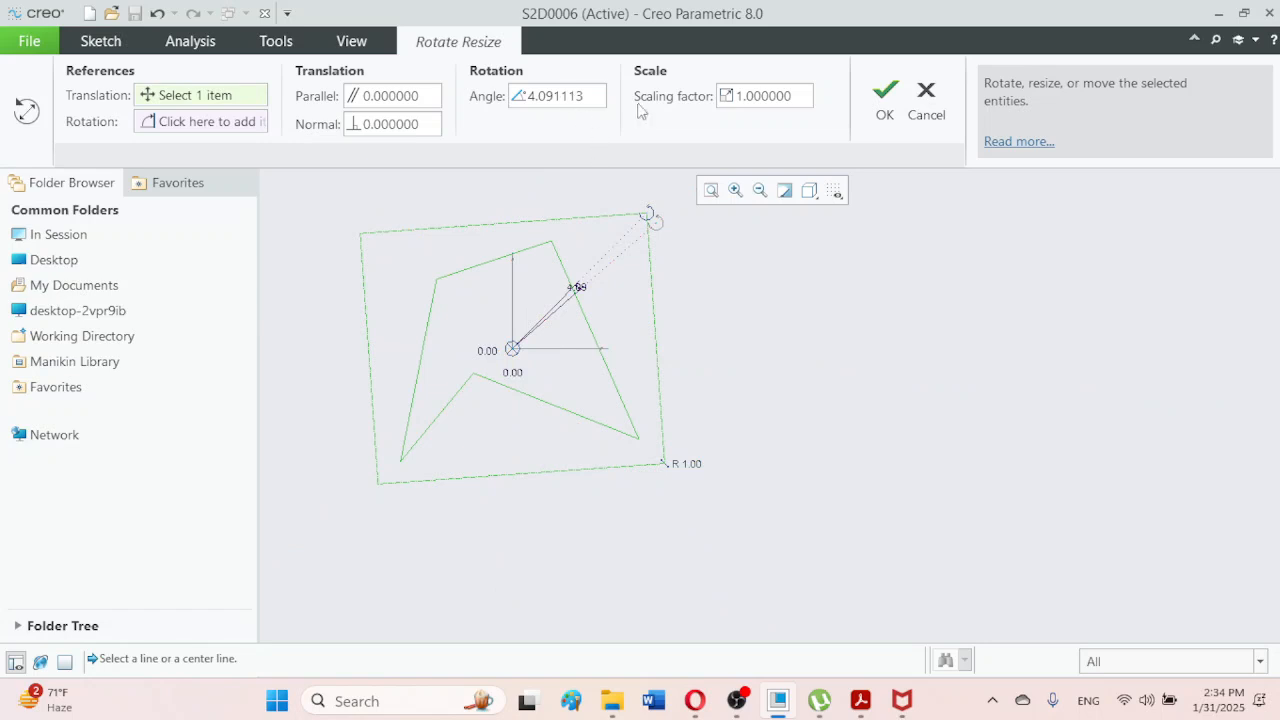
{"action": "left_click_drag", "start_coordinate": [583, 96], "coordinate": [524, 100]}
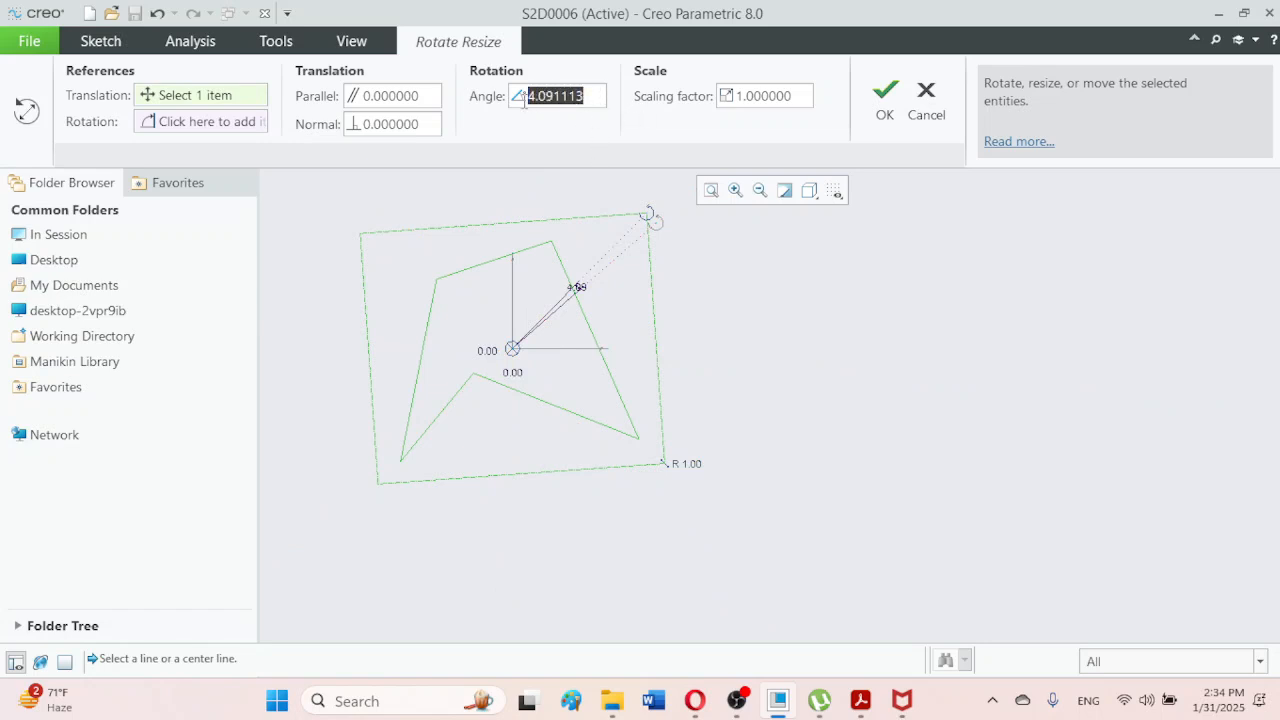
{"action": "type", "text": "45"}
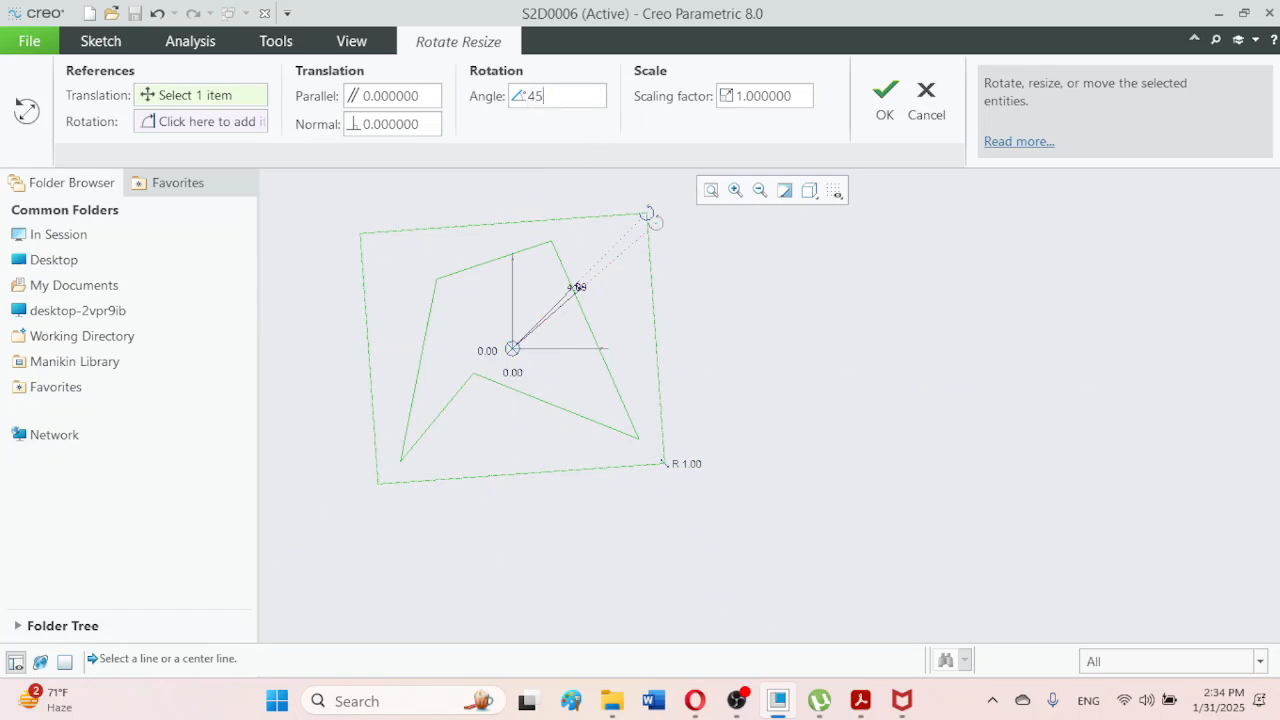
{"action": "key", "text": "Return"}
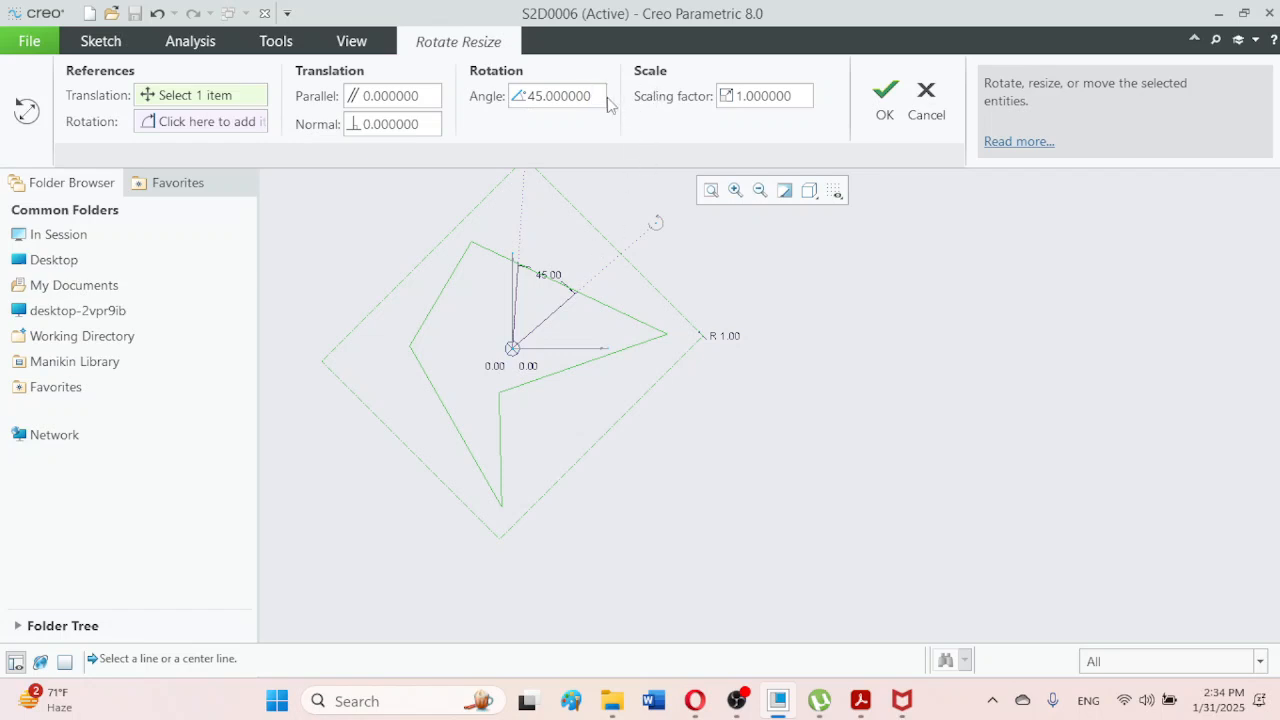
Reset the loop's rotation angle to 0, move the loop down and to the right, and accept the Rotate Resize
{"action": "left_click_drag", "start_coordinate": [600, 94], "coordinate": [512, 93]}
{"action": "type", "text": "0"}
{"action": "key", "text": "Return"}
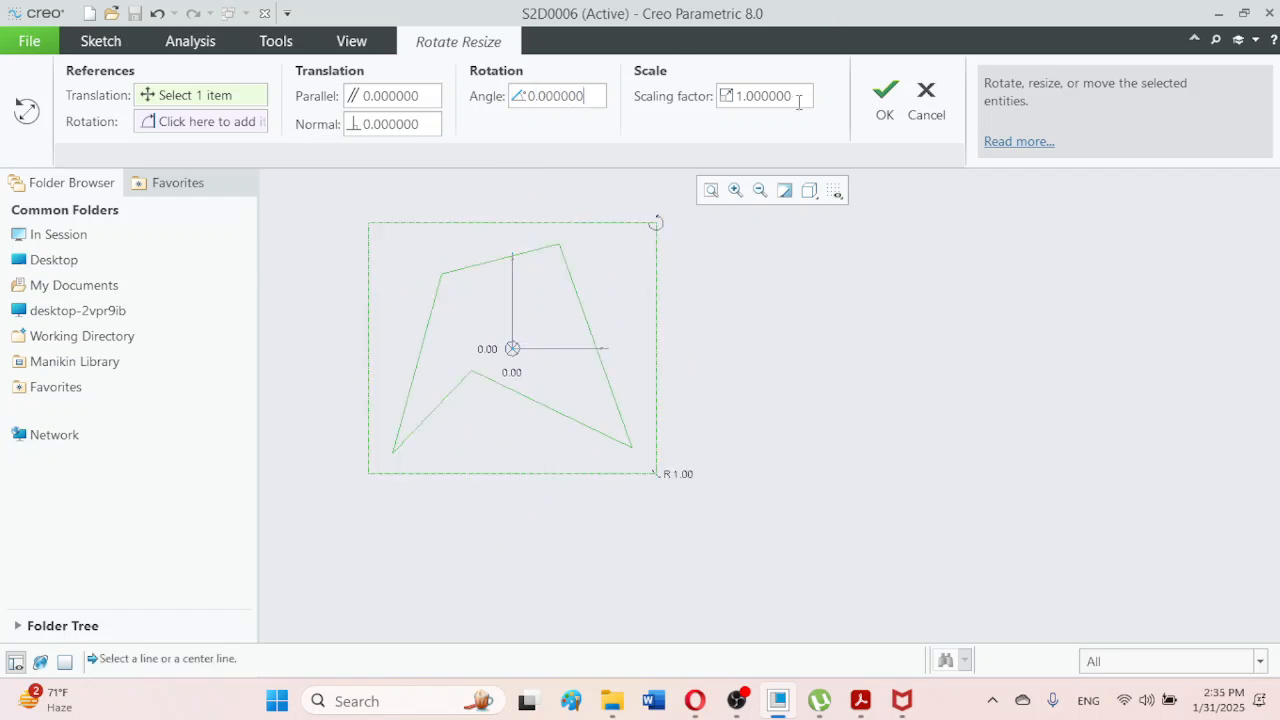
{"action": "mouse_move", "coordinate": [510, 352]}
{"action": "left_mouse_down"}
{"action": "mouse_move", "coordinate": [1037, 431]}
{"action": "mouse_move", "coordinate": [748, 221]}
{"action": "mouse_move", "coordinate": [697, 410]}
{"action": "mouse_move", "coordinate": [623, 437]}
{"action": "left_mouse_up"}
{"action": "left_click", "coordinate": [885, 95]}
{"action": "left_click", "coordinate": [880, 461]}
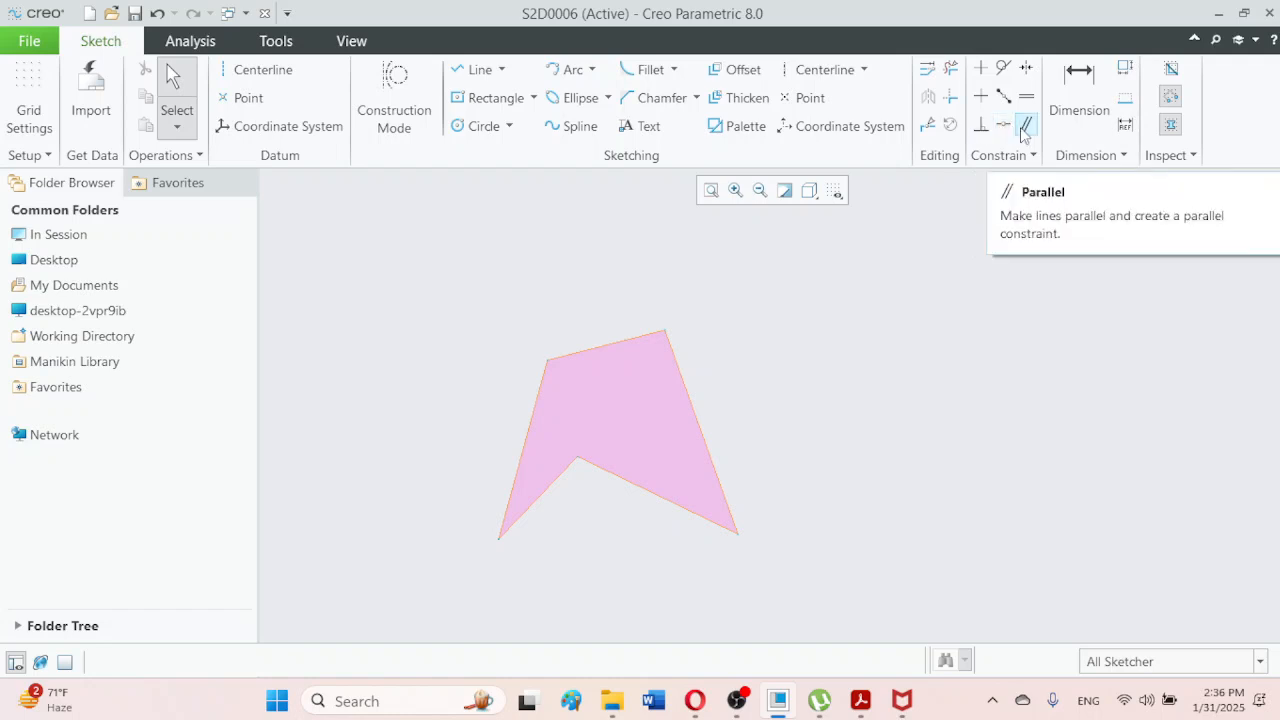
Delete the whole five-sided loop from the sketch
{"action": "left_click", "coordinate": [1023, 131]}
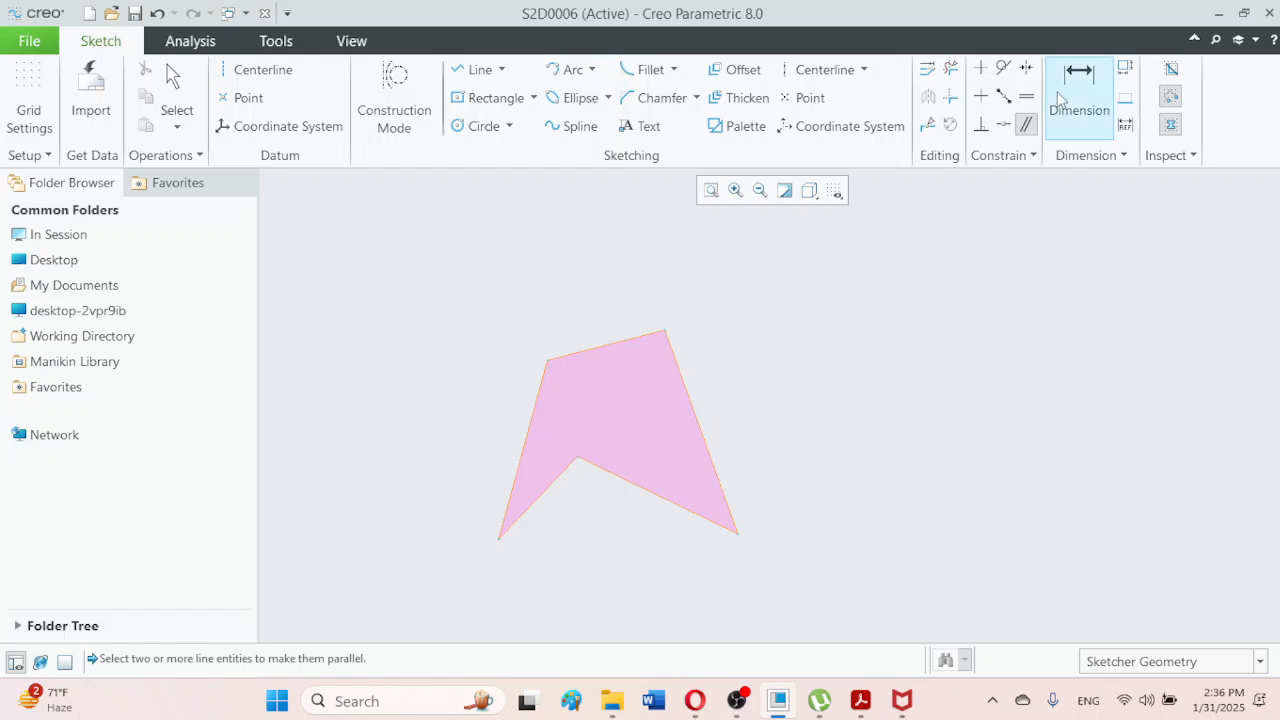
{"action": "left_click", "coordinate": [177, 85]}
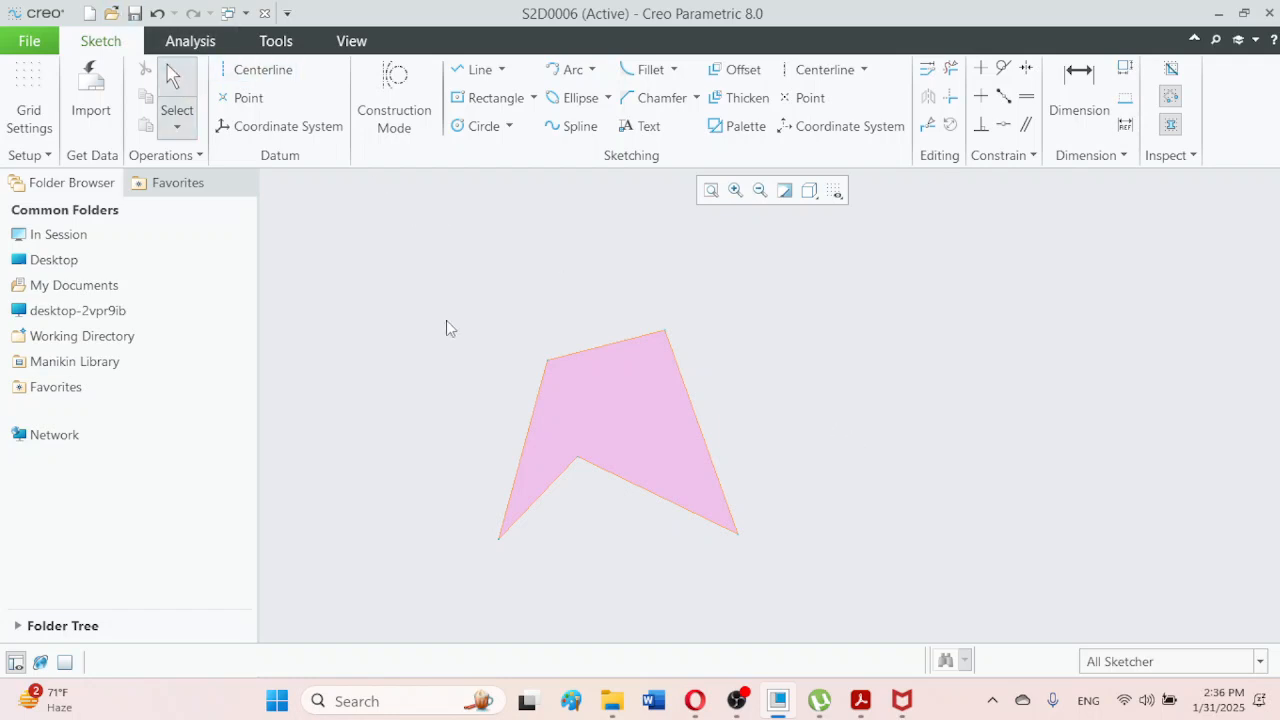
{"action": "left_click_drag", "start_coordinate": [394, 306], "coordinate": [793, 595]}
{"action": "key", "text": "Delete"}
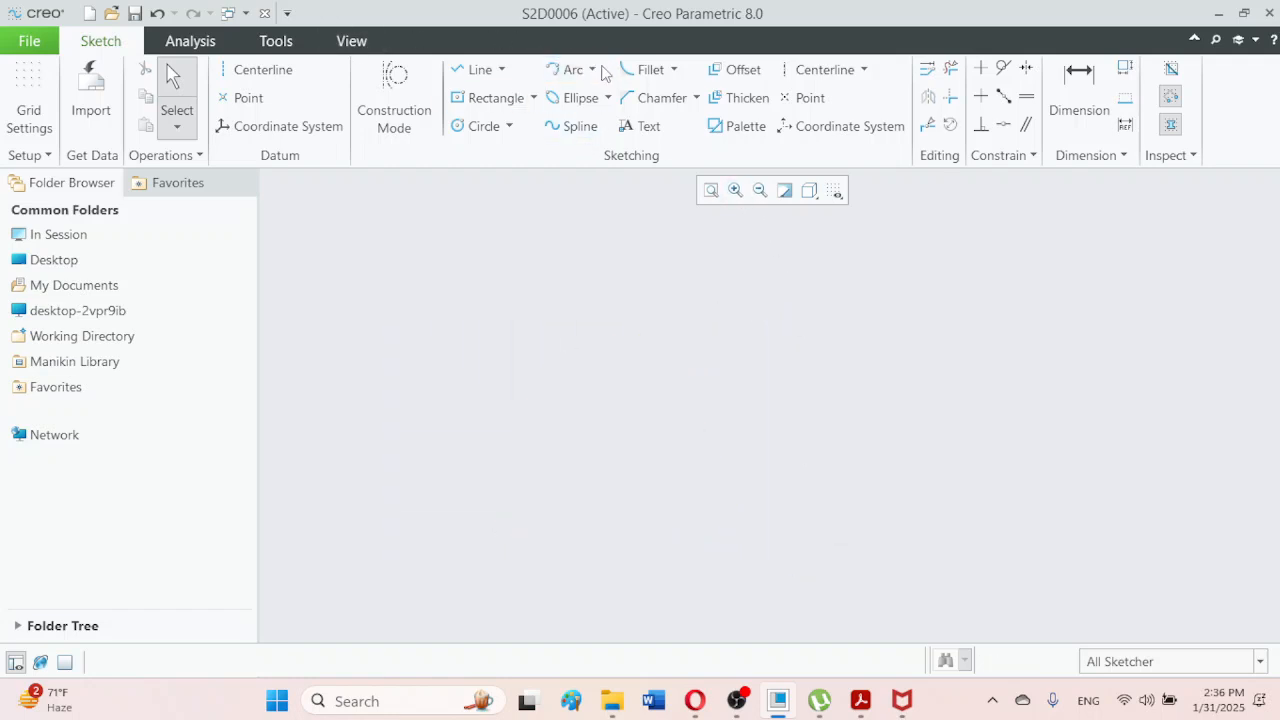
Draw a three-point arc about 3 units long, rising from its lower-left end to its upper-right end
{"action": "left_click", "coordinate": [592, 70]}
{"action": "left_click", "coordinate": [585, 97]}
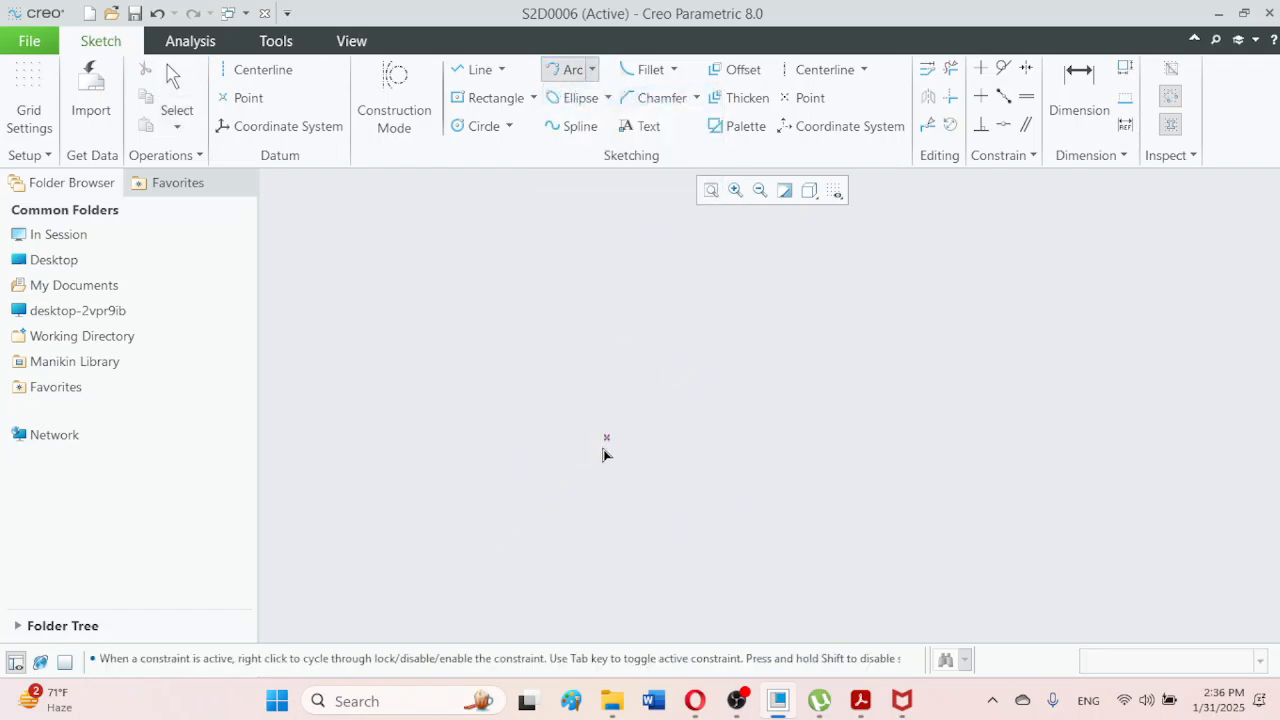
{"action": "left_click", "coordinate": [795, 316]}
{"action": "left_click", "coordinate": [730, 327]}
{"action": "left_click", "coordinate": [170, 80]}
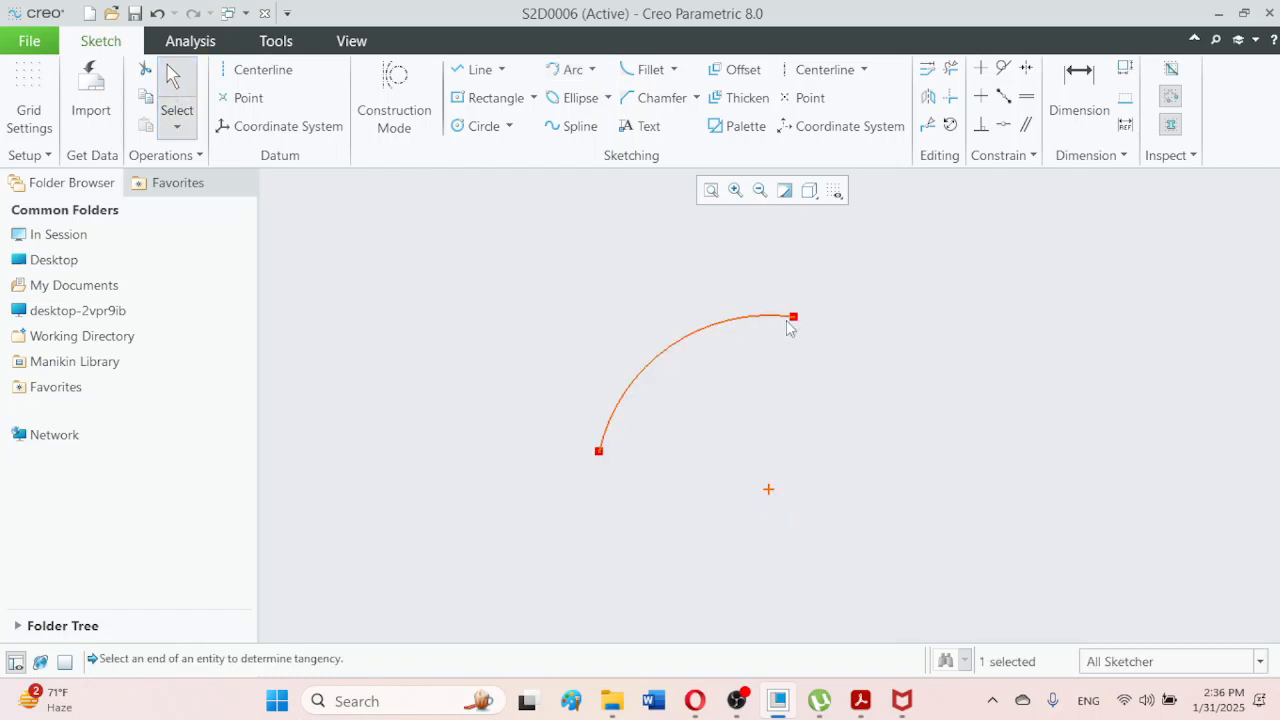
{"action": "left_click", "coordinate": [949, 397]}
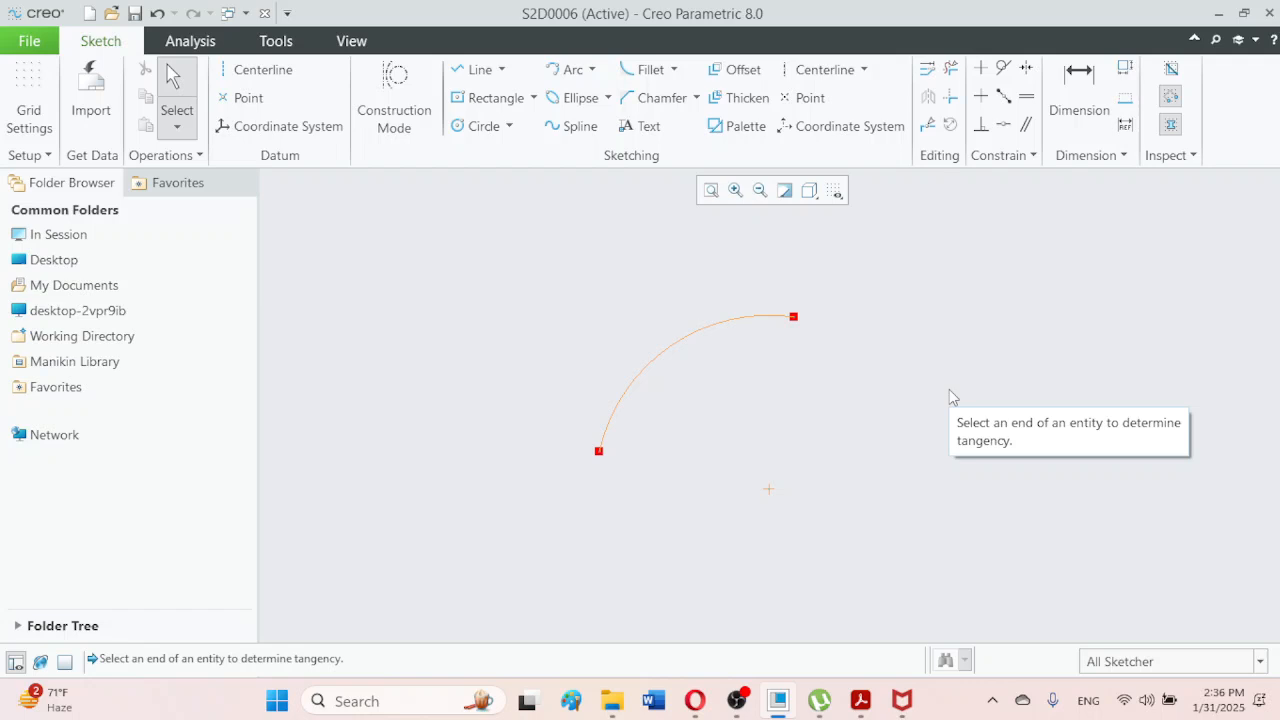
Dimension the arc's length using its two endpoints and the arc itself, then end the Dimension command
{"action": "left_click", "coordinate": [1079, 105]}
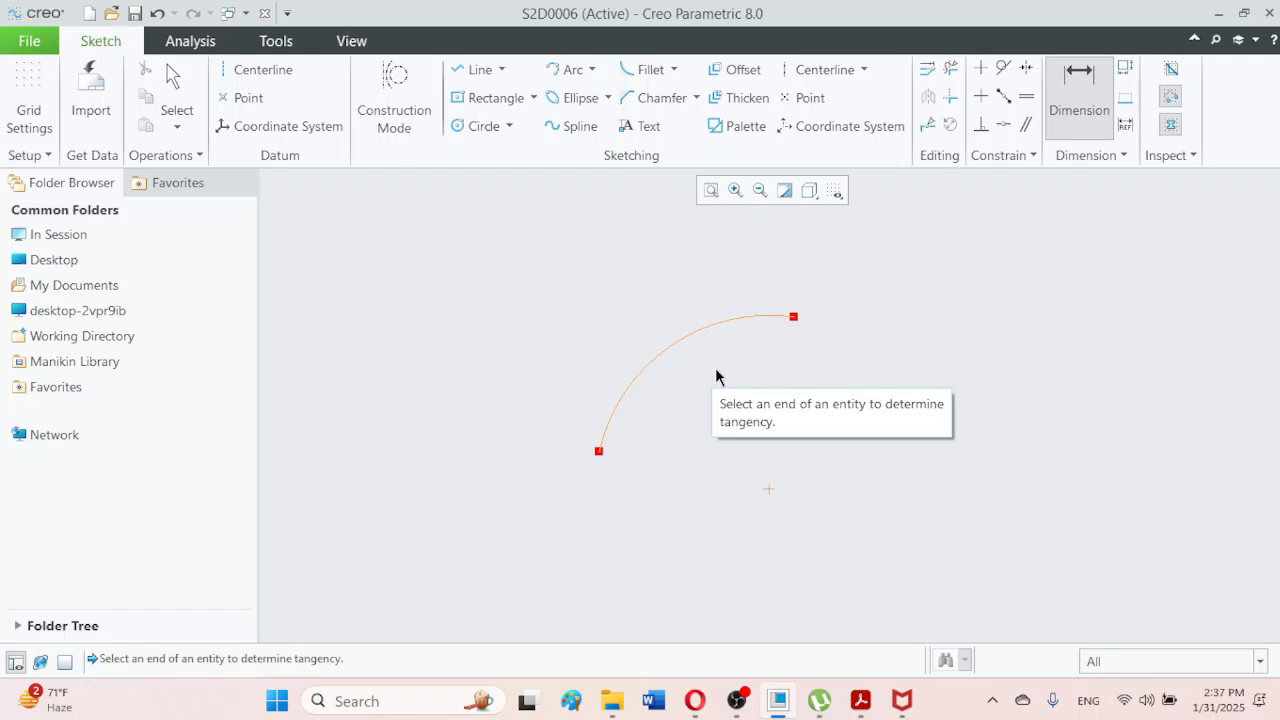
{"action": "left_click", "coordinate": [601, 451]}
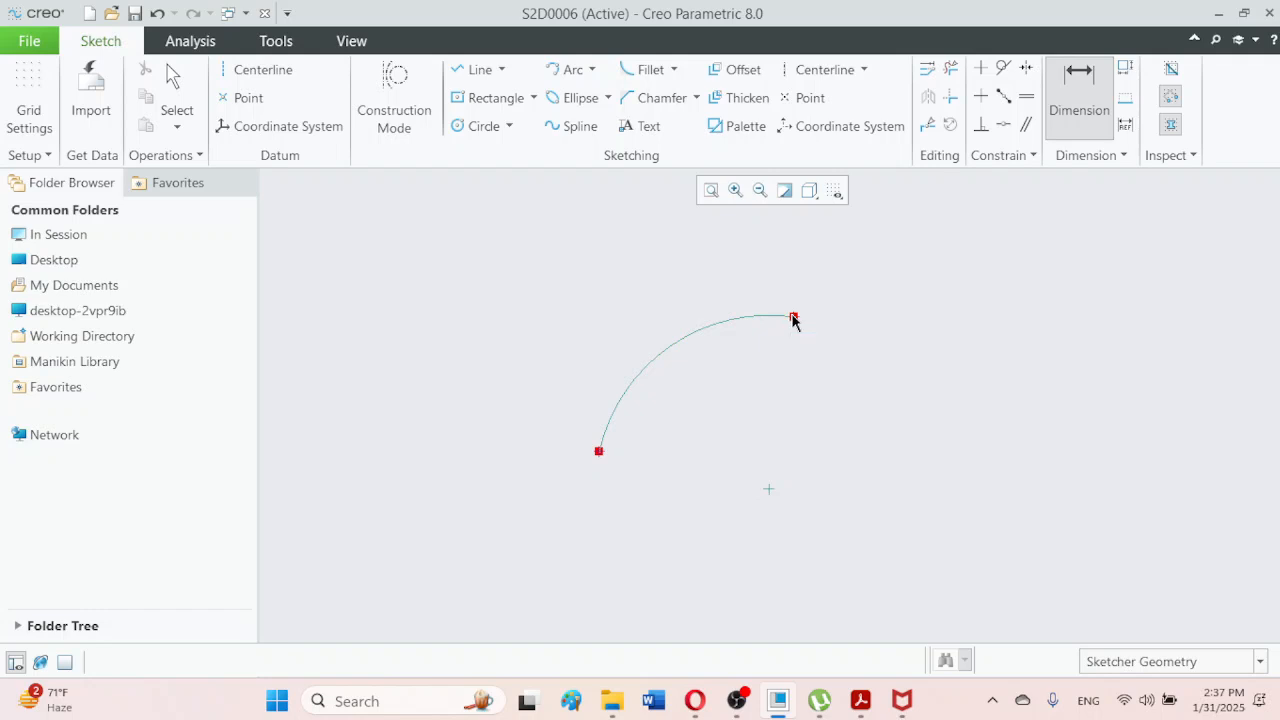
{"action": "left_click", "coordinate": [681, 342]}
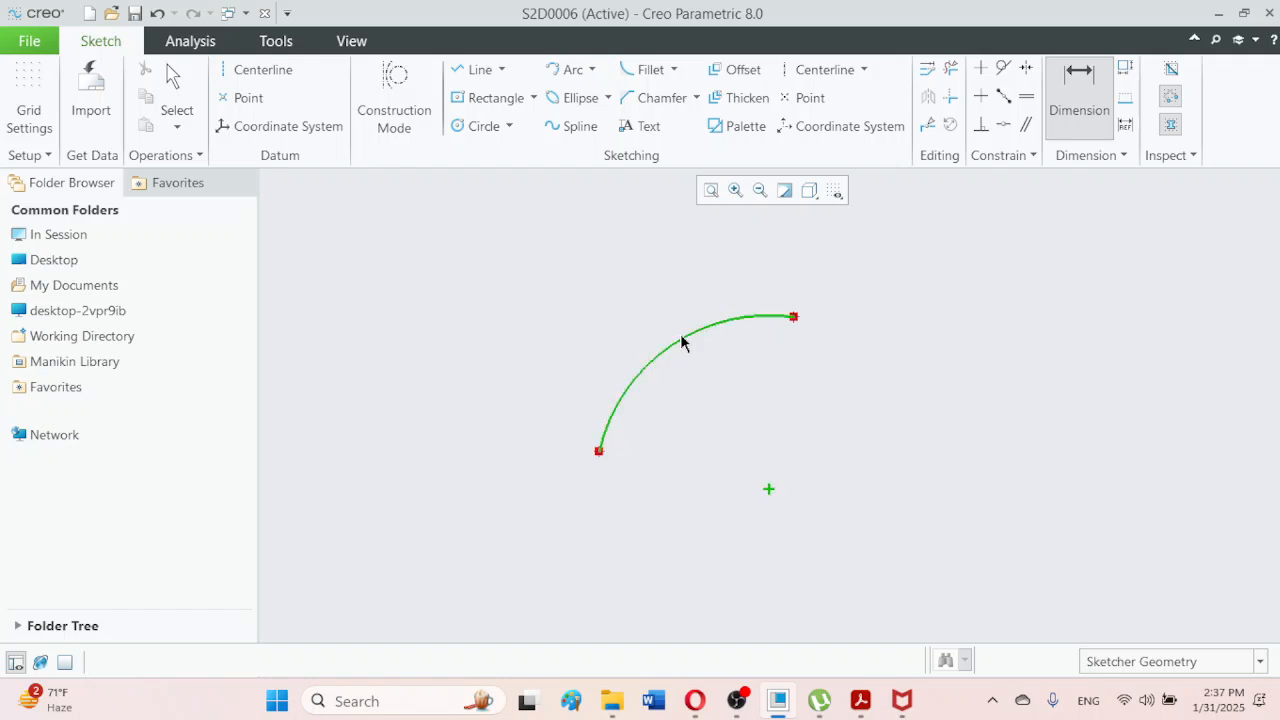
{"action": "middle_click", "coordinate": [629, 312]}
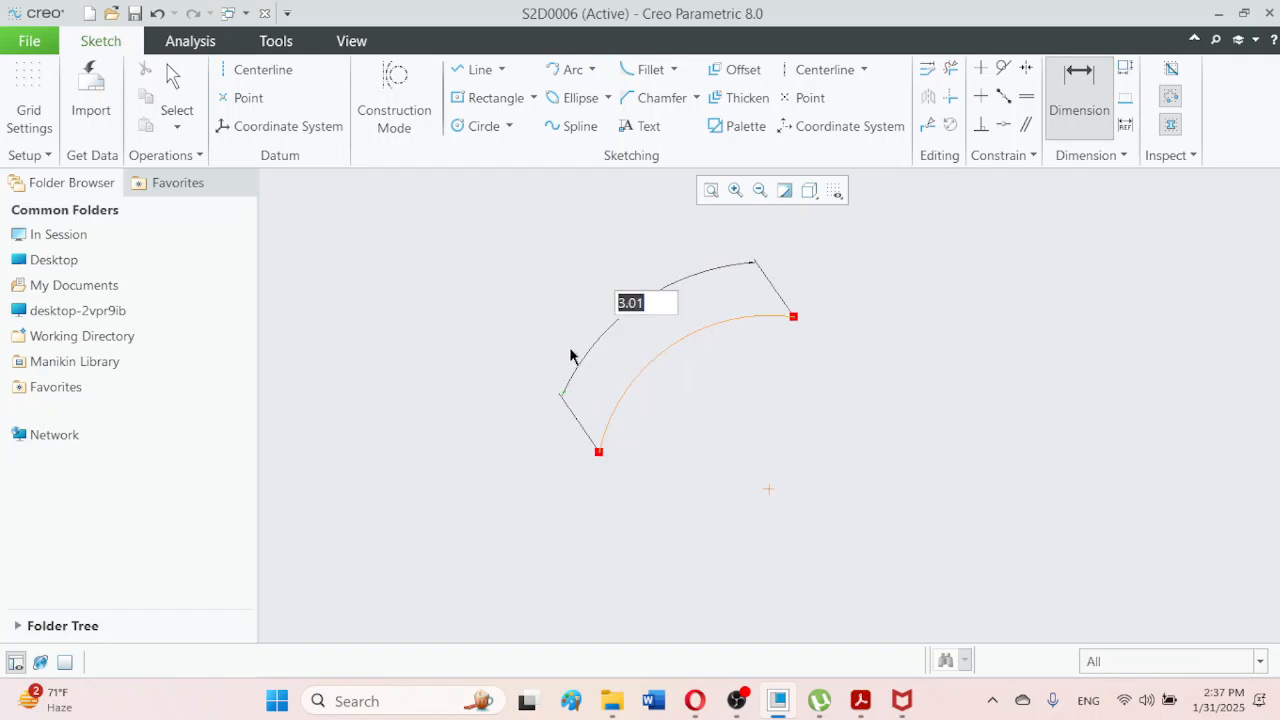
{"action": "key", "text": "Return"}
{"action": "scroll", "coordinate": [601, 286], "scroll_direction": "down", "scroll_amount": 5}
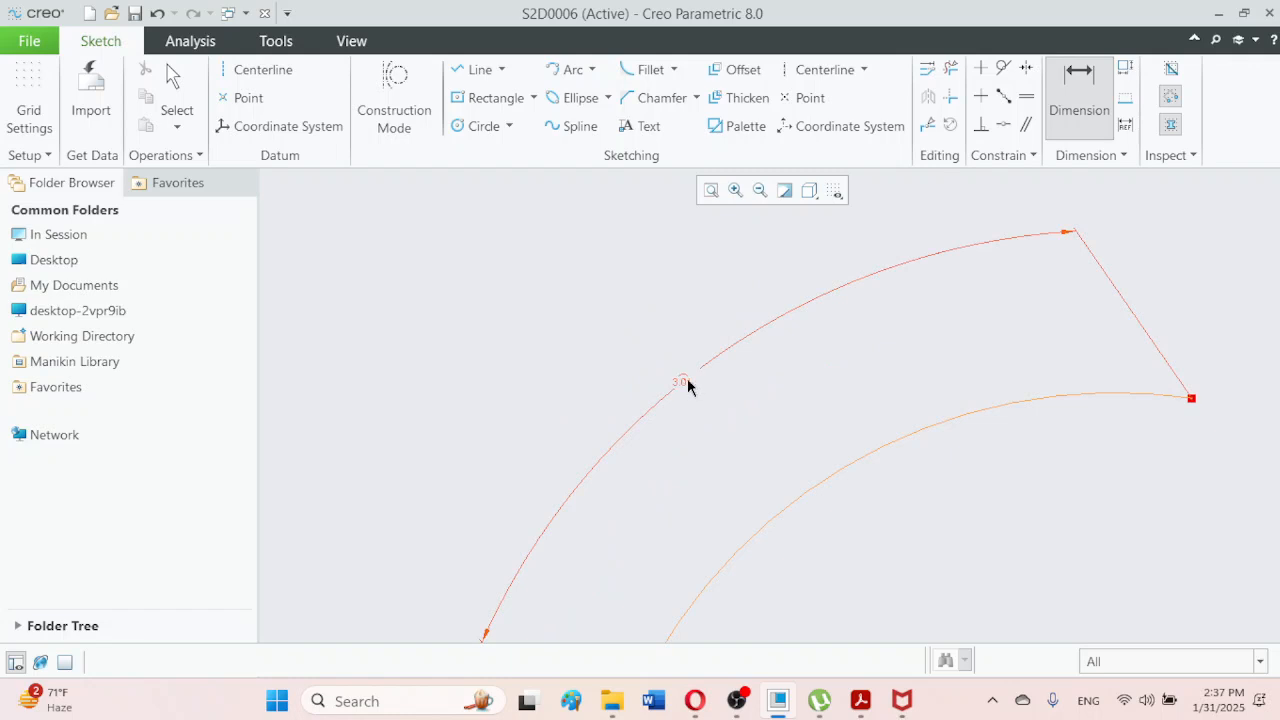
{"action": "left_click", "coordinate": [711, 191]}
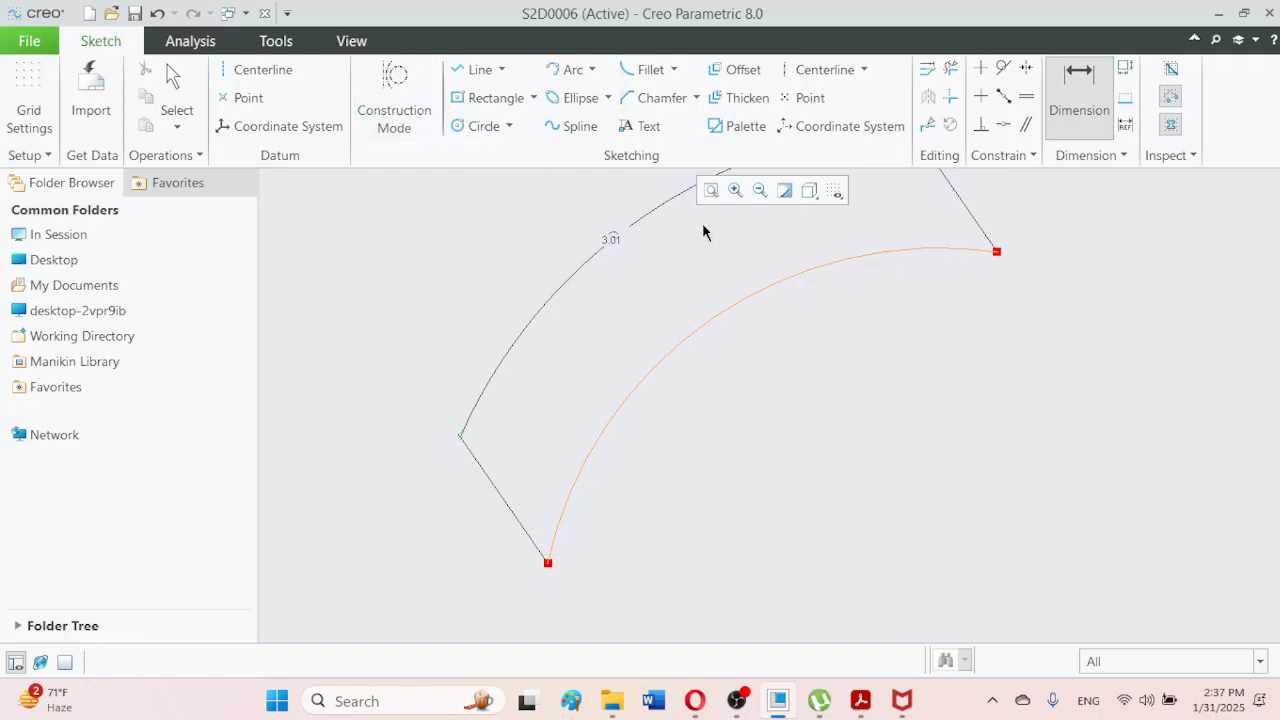
{"action": "left_click", "coordinate": [175, 102]}
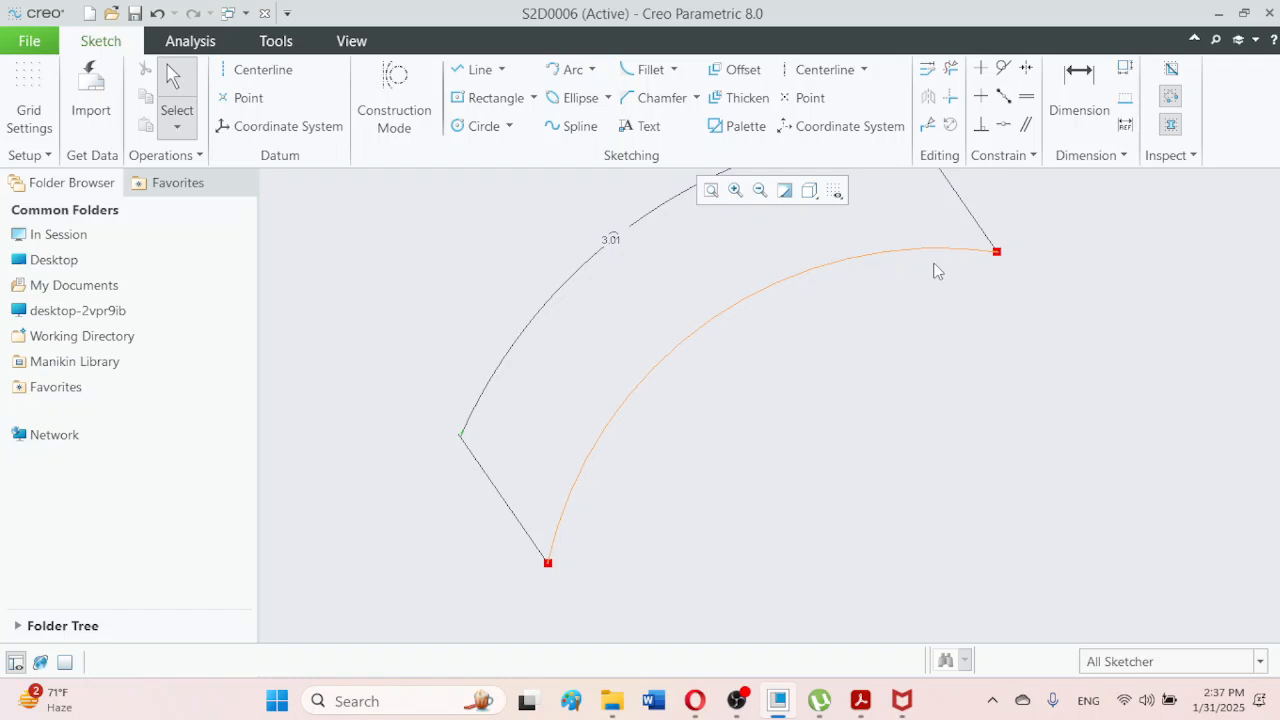
Draw two construction lines joining the arc's upper-right and lower-left endpoints to its centre
{"action": "left_click", "coordinate": [710, 190]}
{"action": "scroll", "coordinate": [779, 365], "scroll_direction": "down", "scroll_amount": 2}
{"action": "scroll", "coordinate": [764, 302], "scroll_direction": "up", "scroll_amount": 6}
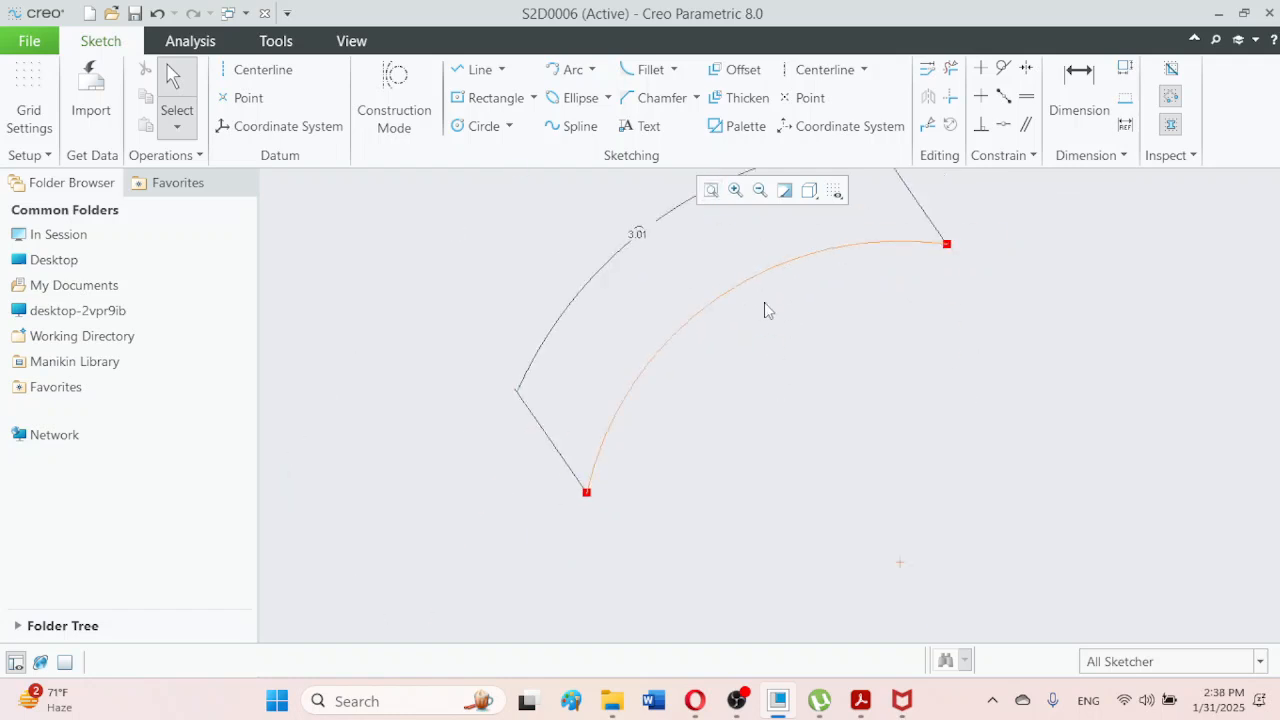
{"action": "scroll", "coordinate": [764, 302], "scroll_direction": "up", "scroll_amount": 1}
{"action": "scroll", "coordinate": [748, 303], "scroll_direction": "down", "scroll_amount": 2}
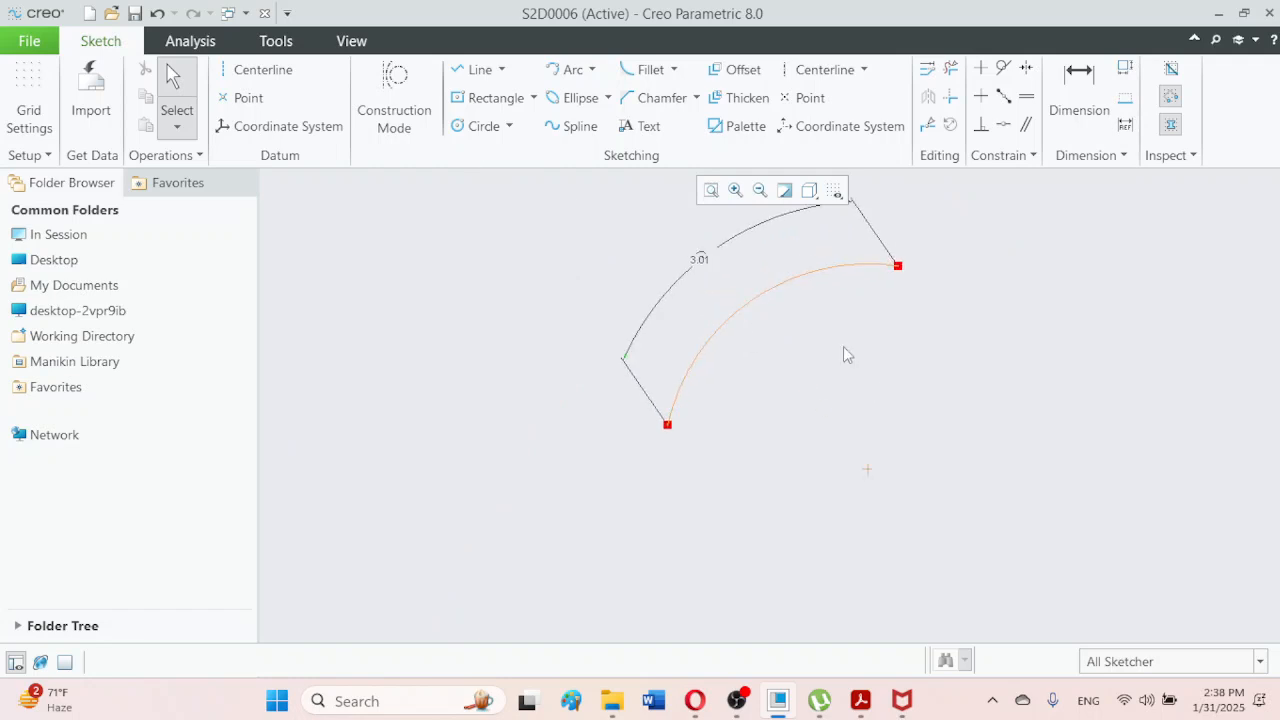
{"action": "left_click", "coordinate": [476, 69]}
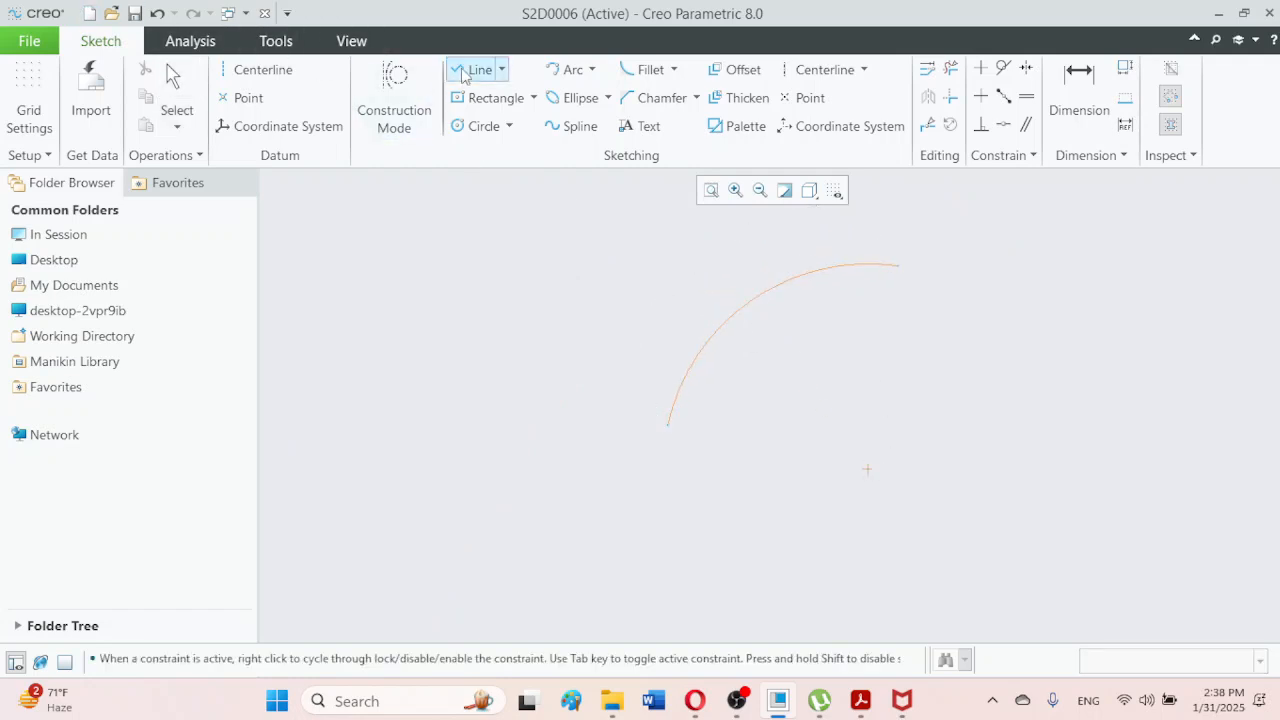
{"action": "left_click", "coordinate": [392, 93]}
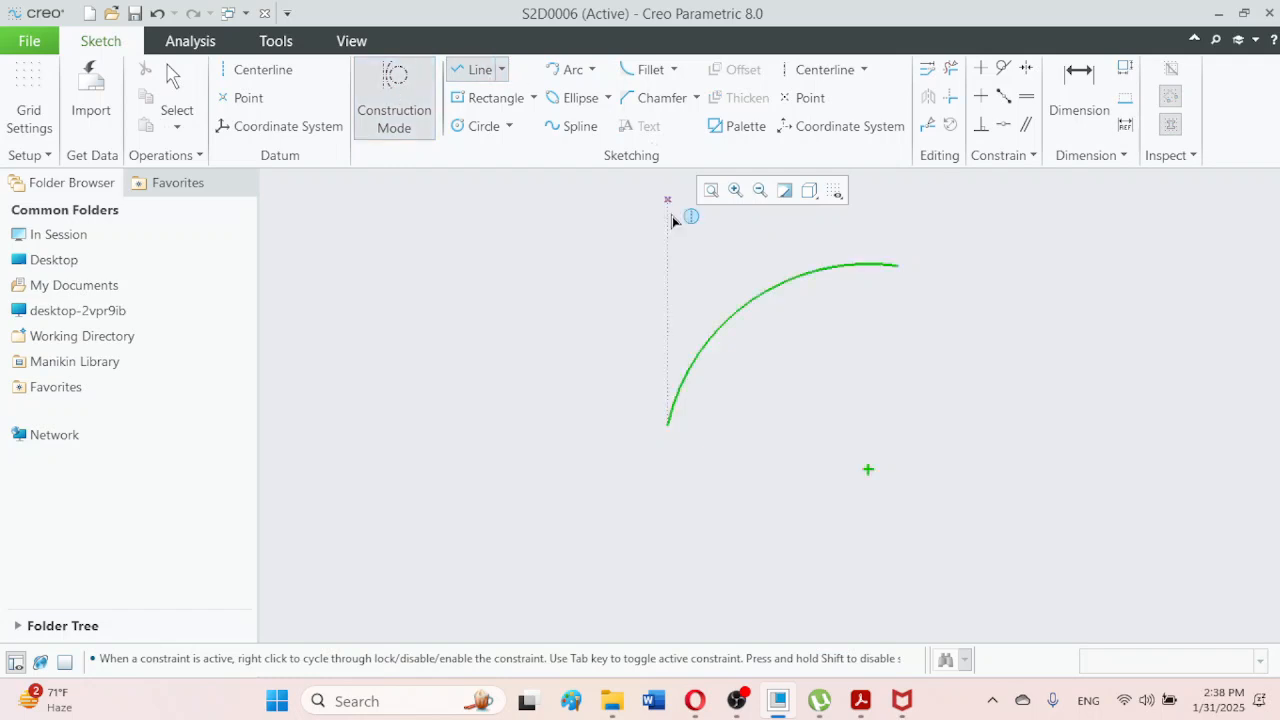
{"action": "left_click", "coordinate": [898, 267]}
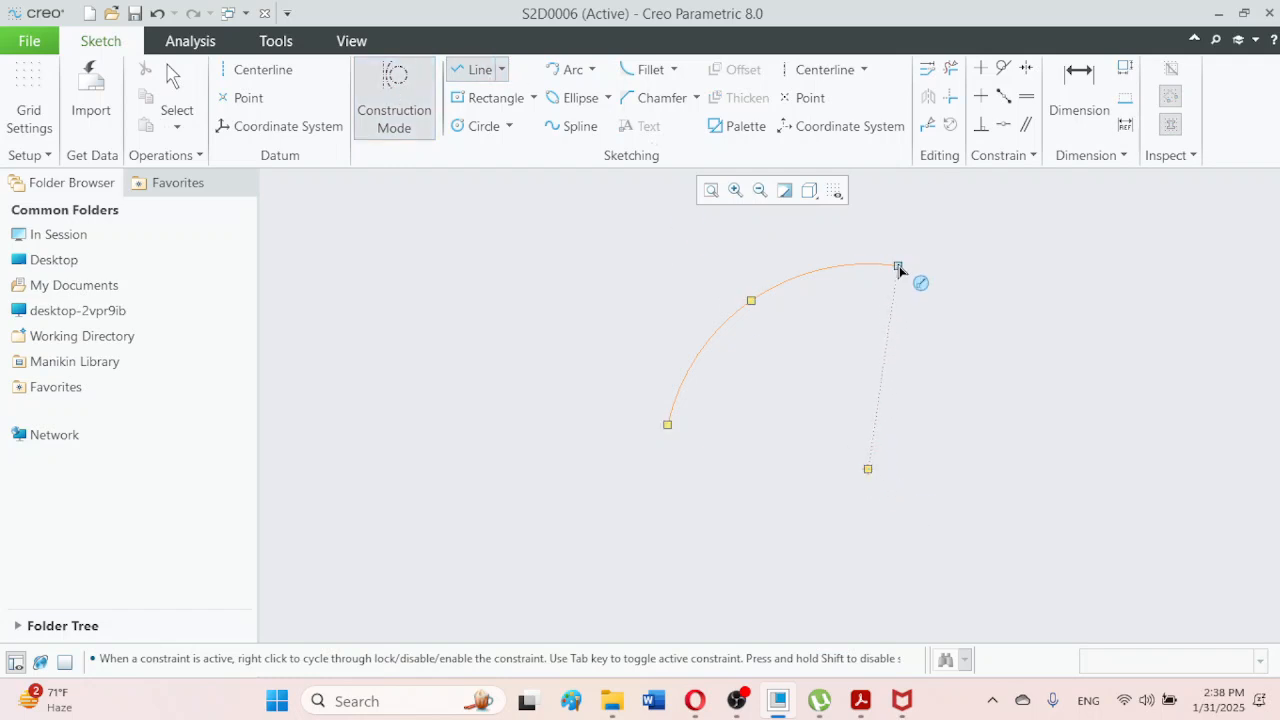
{"action": "middle_click", "coordinate": [908, 427]}
{"action": "left_click", "coordinate": [868, 467]}
{"action": "left_click", "coordinate": [669, 425]}
Dimension the angle between the two construction lines at the arc's centre and set it to 90
{"action": "left_click", "coordinate": [1062, 108]}
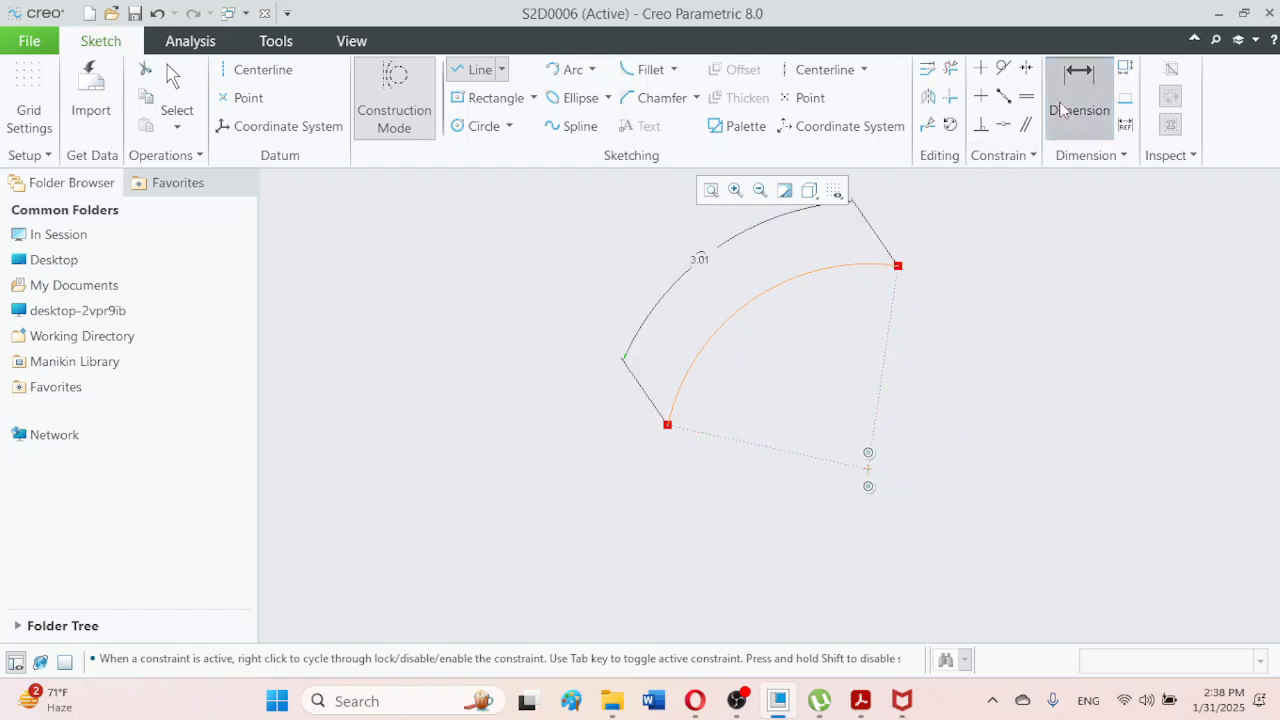
{"action": "left_click", "coordinate": [884, 345]}
{"action": "left_click", "coordinate": [778, 453]}
{"action": "middle_click", "coordinate": [797, 420]}
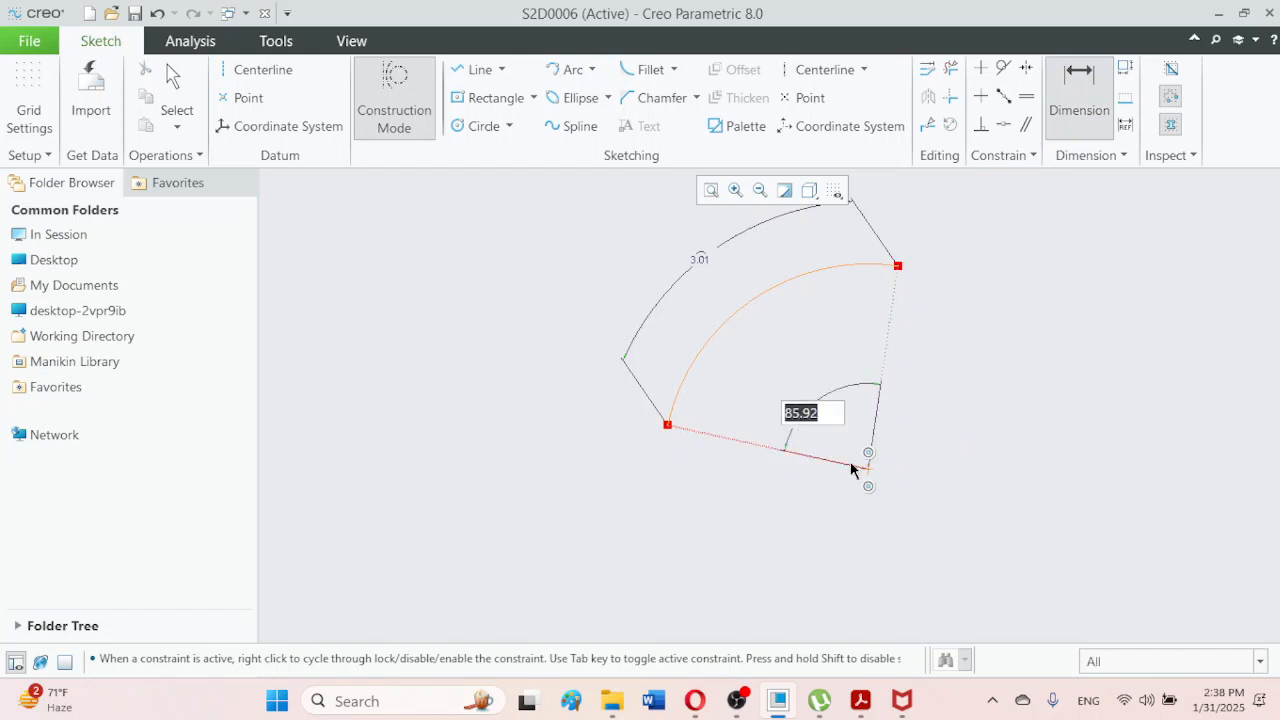
{"action": "type", "text": "90"}
{"action": "key", "text": "Return"}
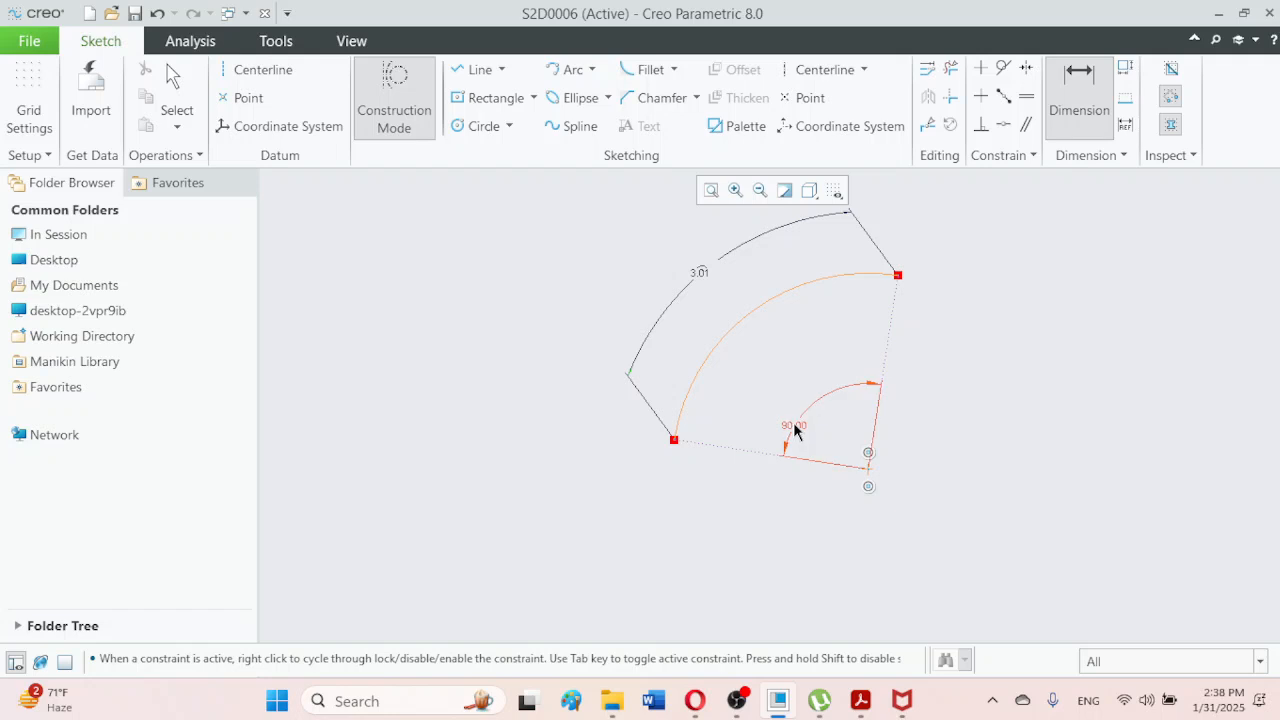
Move the angle dimension between the two construction lines slightly farther from the arc's centre and set it to 120
{"action": "left_click", "coordinate": [174, 79]}
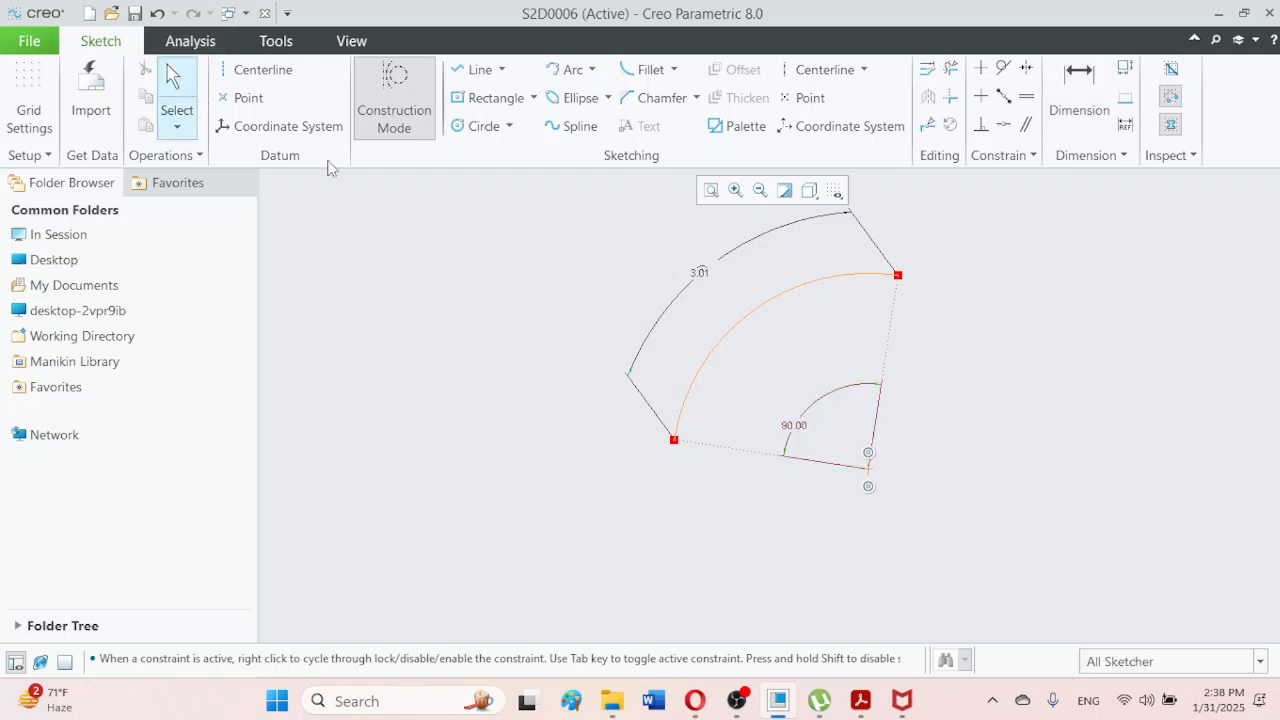
{"action": "left_click_drag", "start_coordinate": [800, 429], "coordinate": [830, 366]}
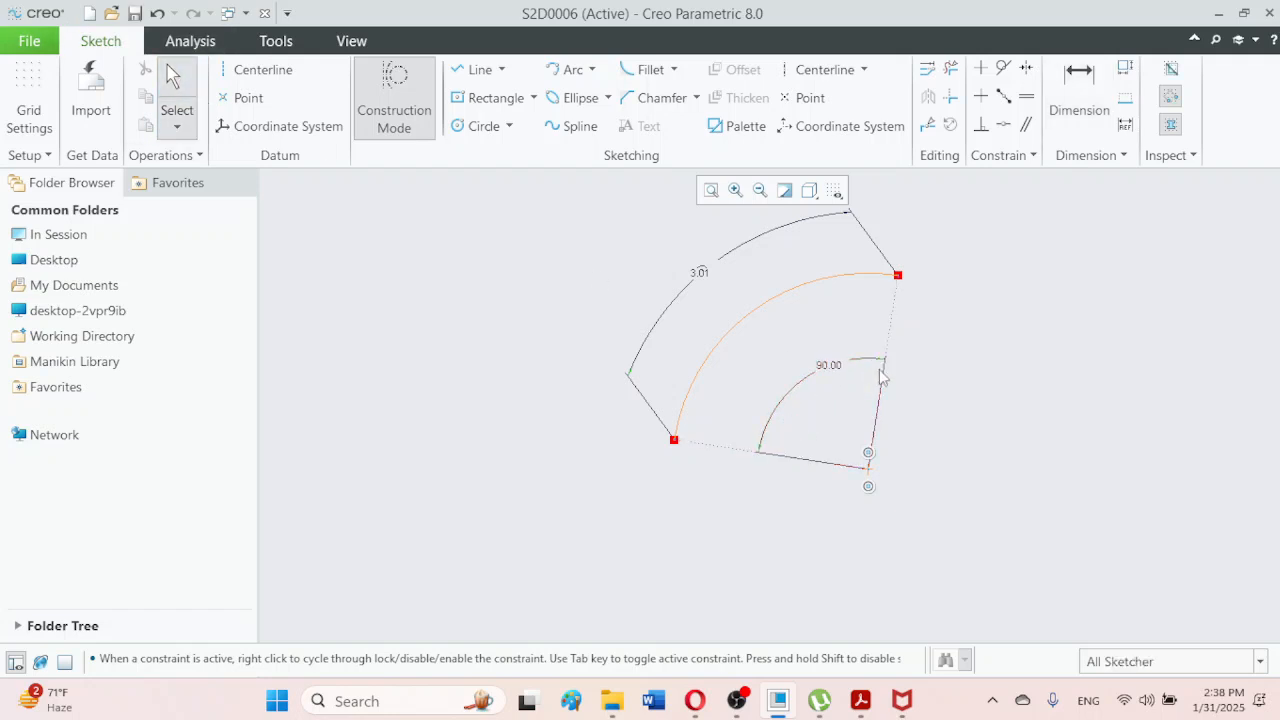
{"action": "double_click", "coordinate": [833, 366]}
{"action": "type", "text": "120"}
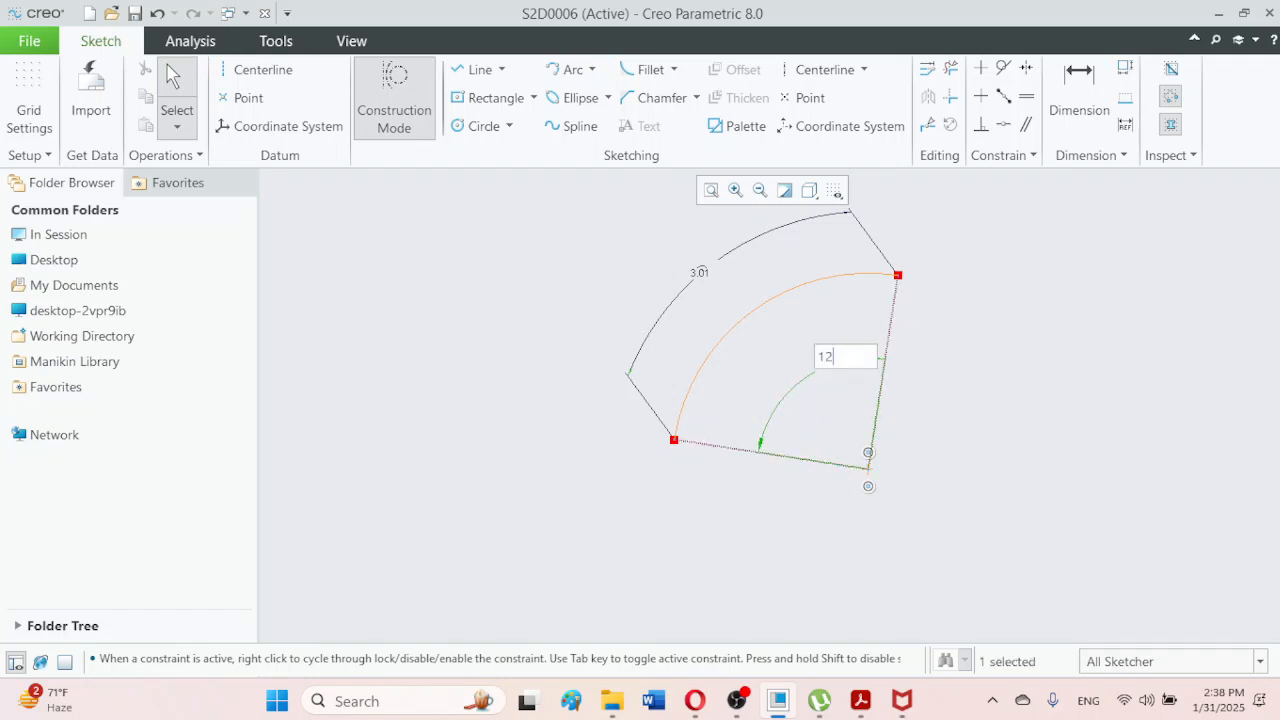
{"action": "key", "text": "Return"}
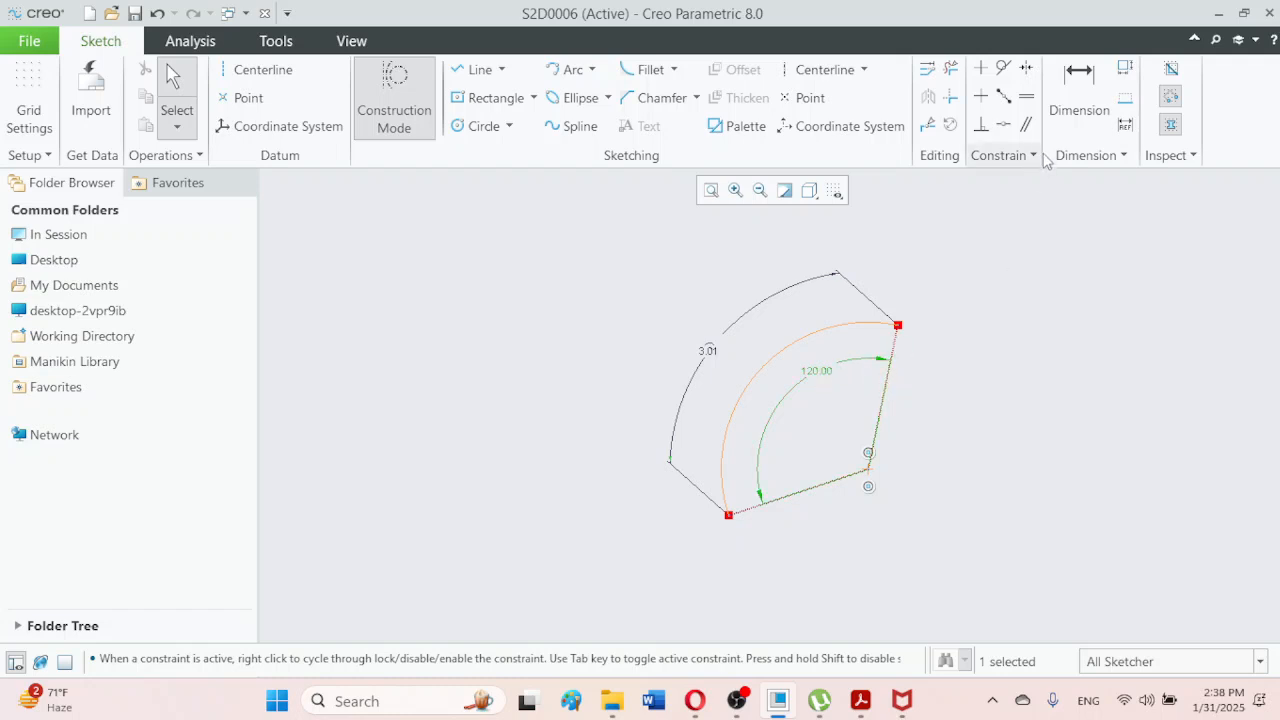
Try to dimension the length of the construction line joining the arc's upper-right endpoint to its centre
{"action": "left_click", "coordinate": [1079, 100]}
{"action": "left_click", "coordinate": [876, 400]}
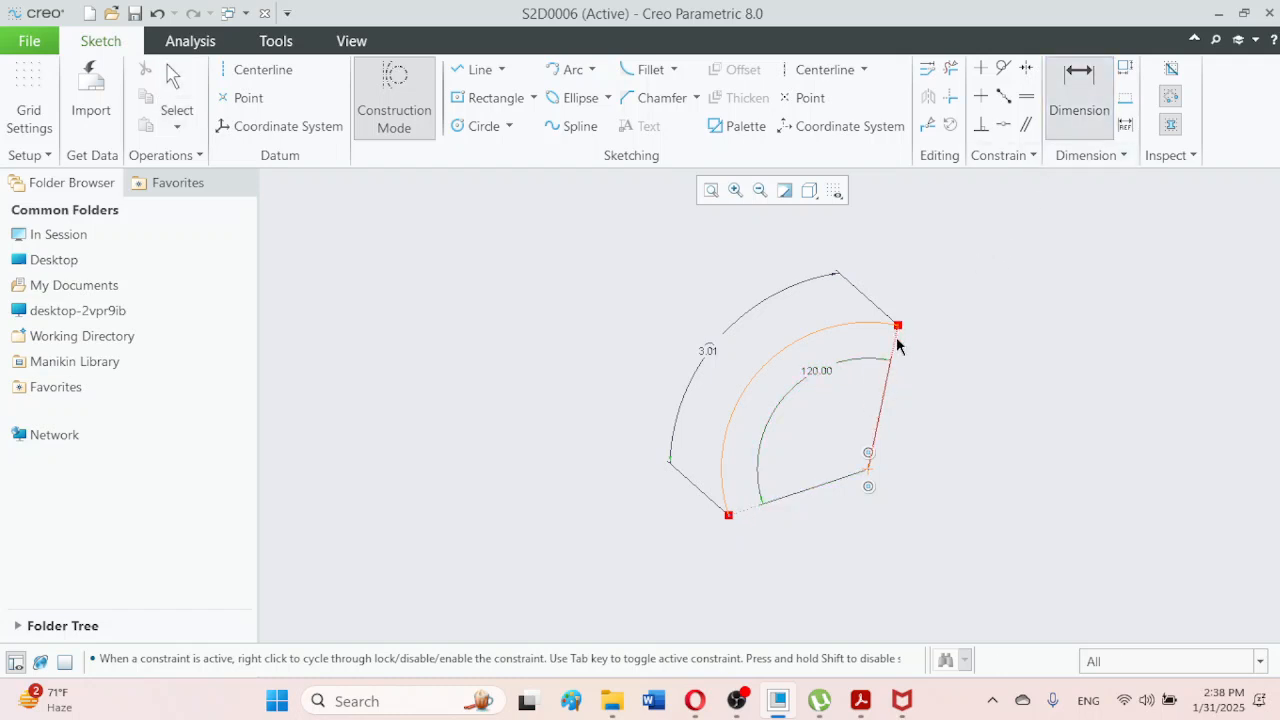
{"action": "middle_click", "coordinate": [918, 401]}
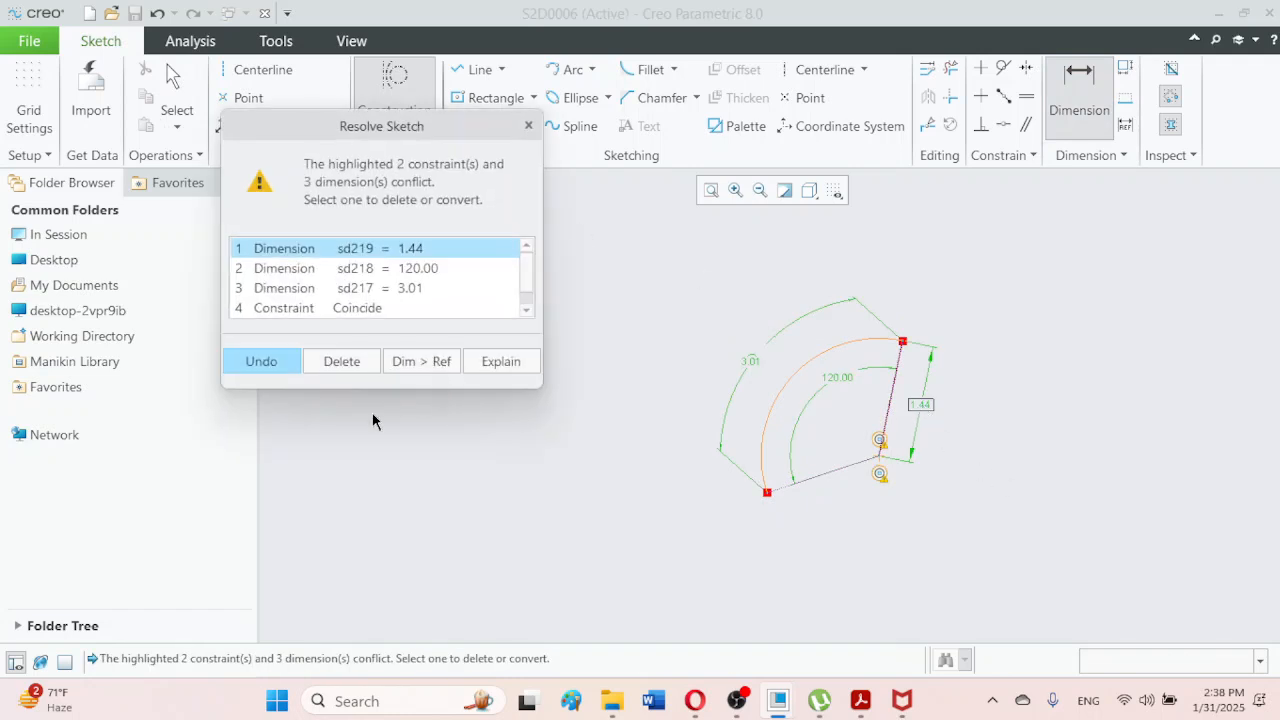
{"action": "left_click", "coordinate": [528, 125]}
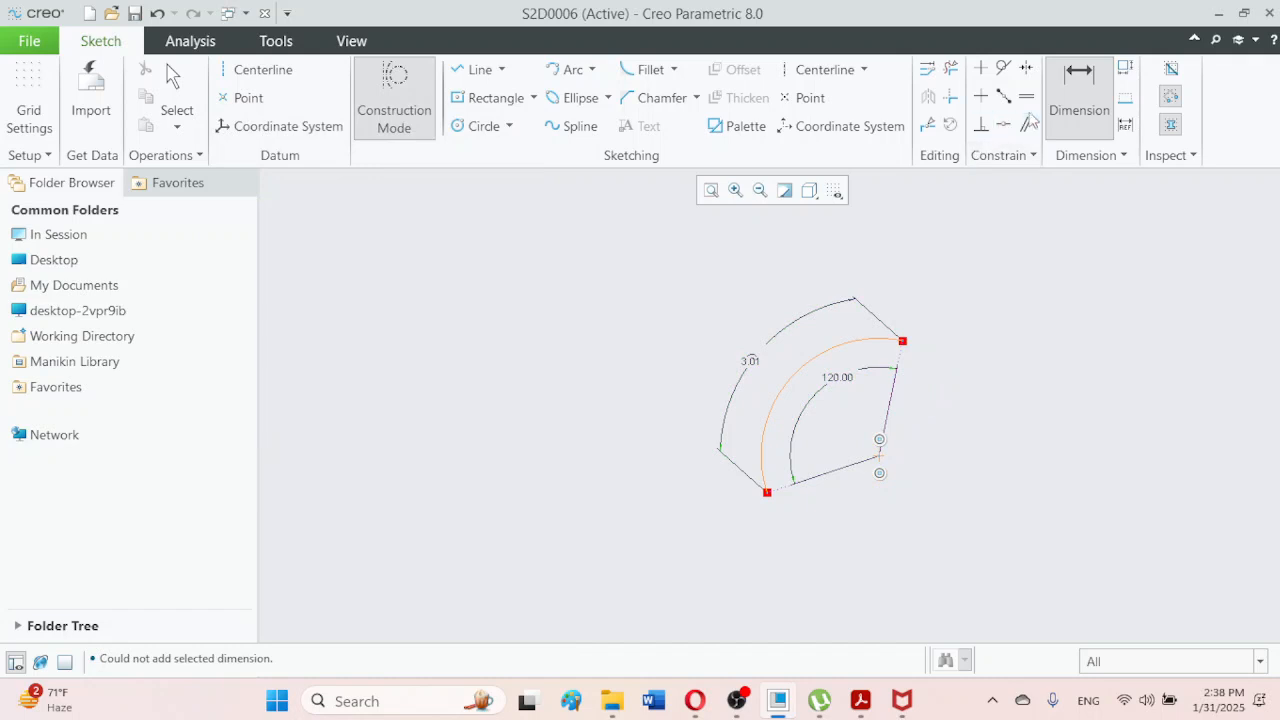
{"action": "left_click", "coordinate": [1078, 118]}
Switch to Adobe Acrobat and browse the 2-D Autocad Exercises PDF, examining the part drawings through EX2-12, the distance plate on page 10
{"action": "left_click", "coordinate": [860, 702]}
{"action": "scroll", "coordinate": [754, 461], "scroll_direction": "up", "scroll_amount": 3}
{"action": "scroll", "coordinate": [754, 461], "scroll_direction": "down", "scroll_amount": 10}
{"action": "scroll", "coordinate": [754, 461], "scroll_direction": "down", "scroll_amount": 15}
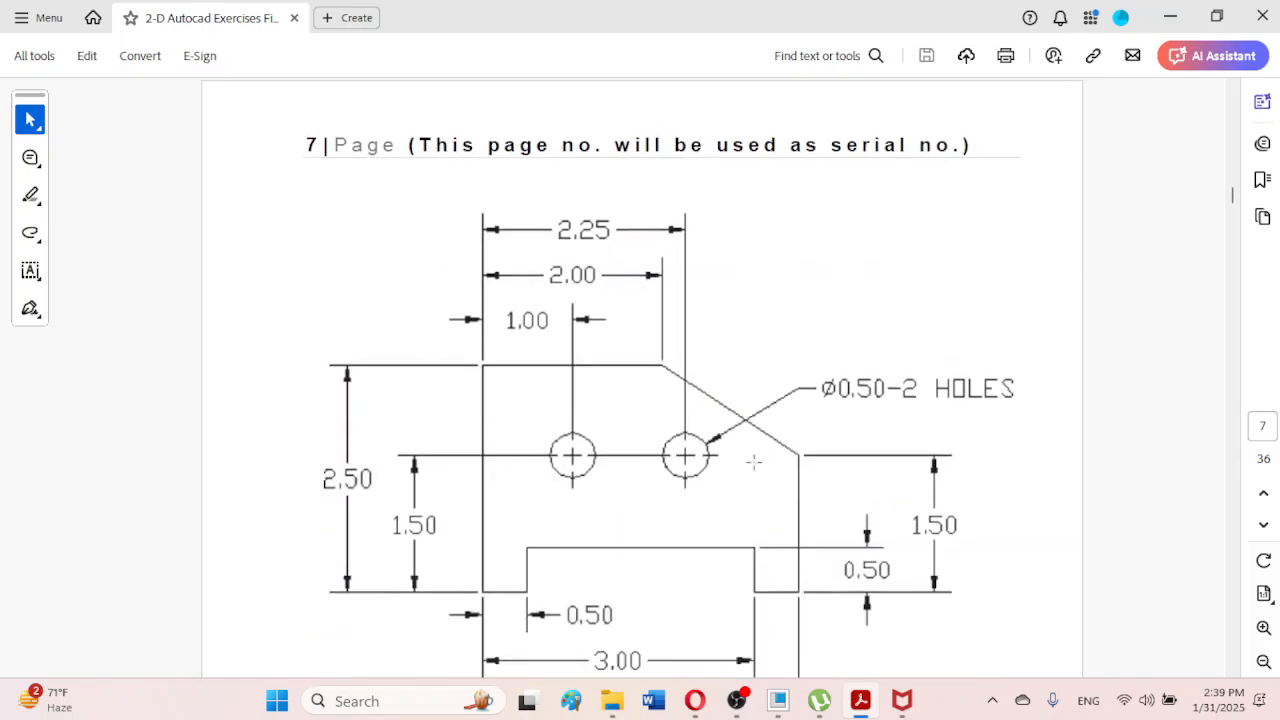
{"action": "scroll", "coordinate": [753, 461], "scroll_direction": "down", "scroll_amount": 2}
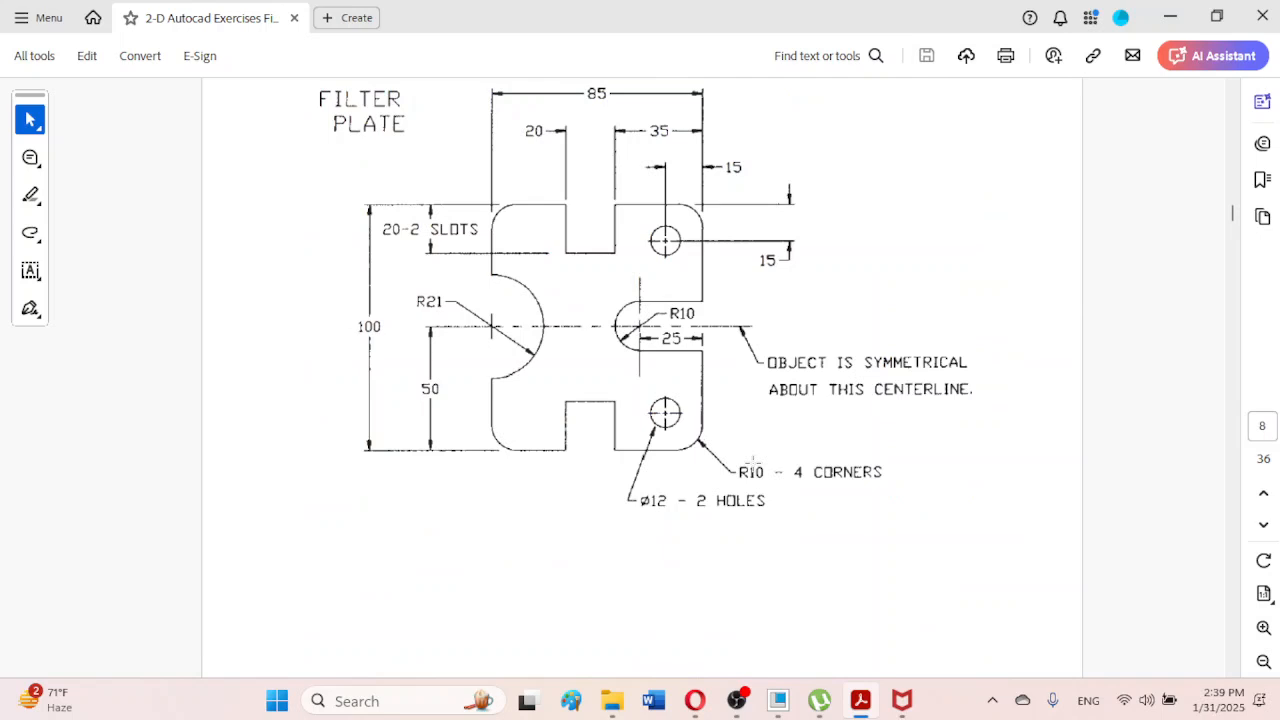
{"action": "scroll", "coordinate": [753, 461], "scroll_direction": "up", "scroll_amount": 3}
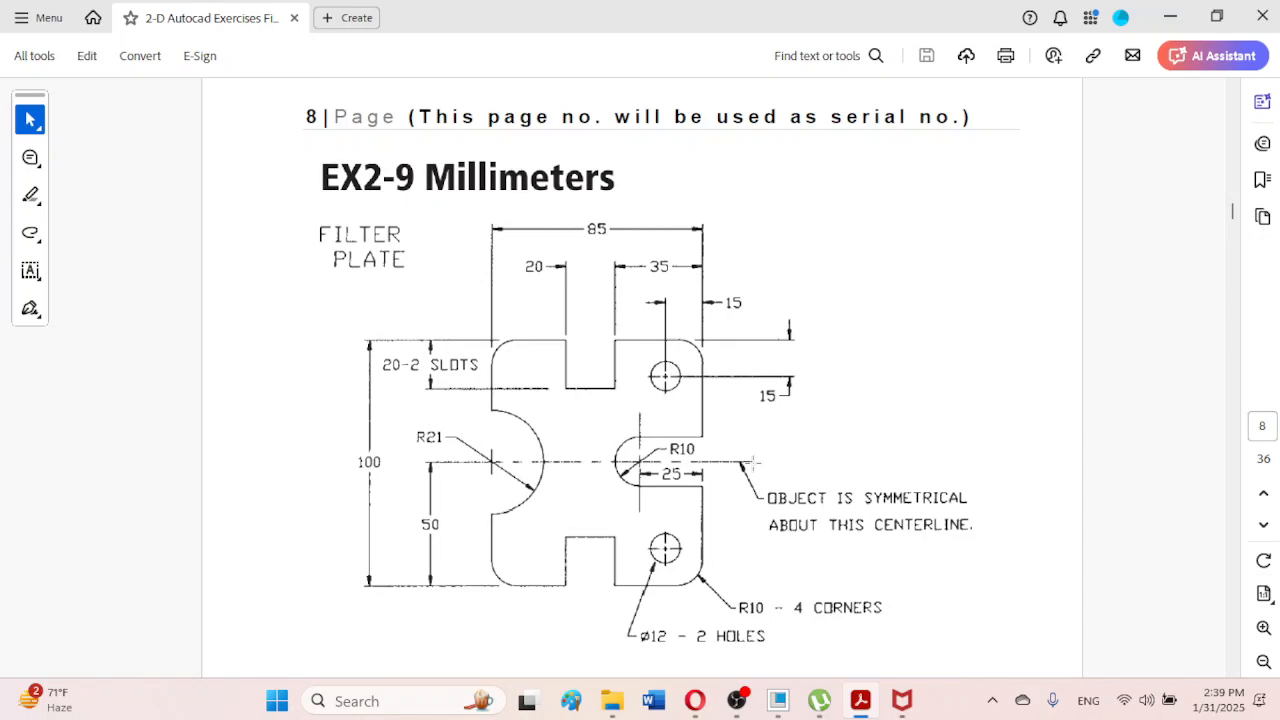
{"action": "scroll", "coordinate": [753, 462], "scroll_direction": "down", "scroll_amount": 20}
{"action": "scroll", "coordinate": [753, 462], "scroll_direction": "down", "scroll_amount": 20}
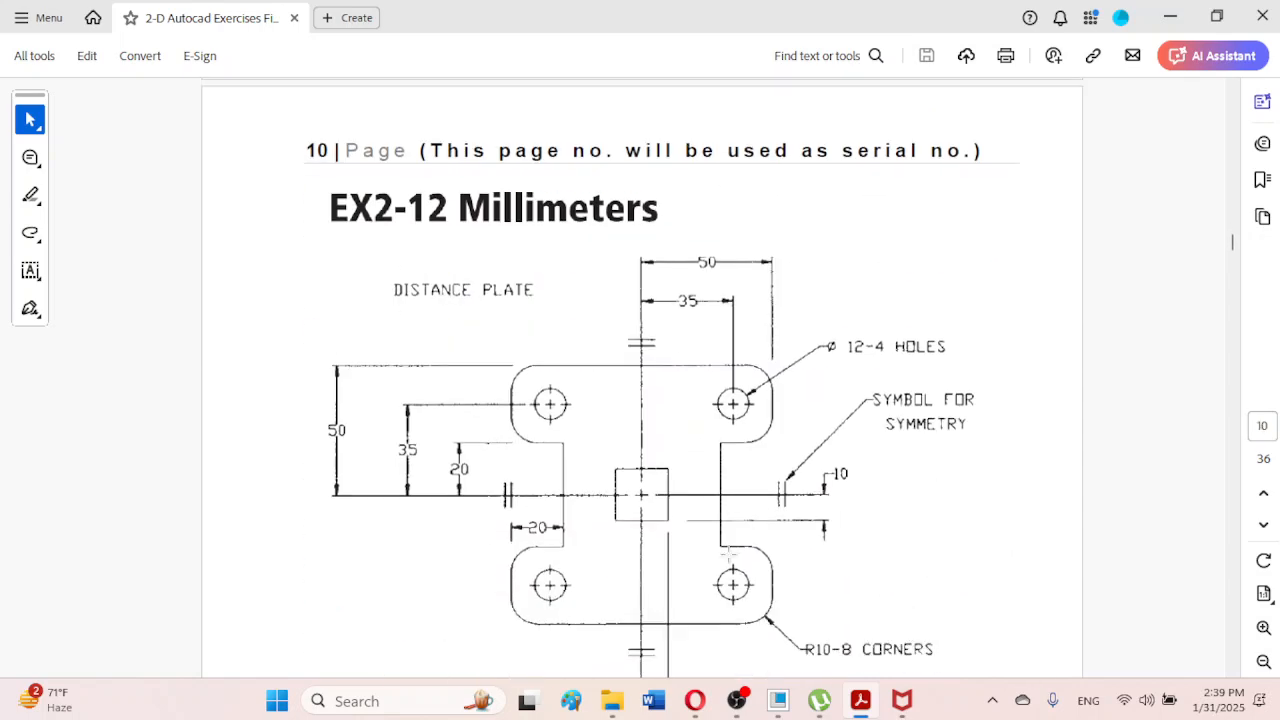
{"action": "scroll", "coordinate": [728, 551], "scroll_direction": "down", "scroll_amount": 2}
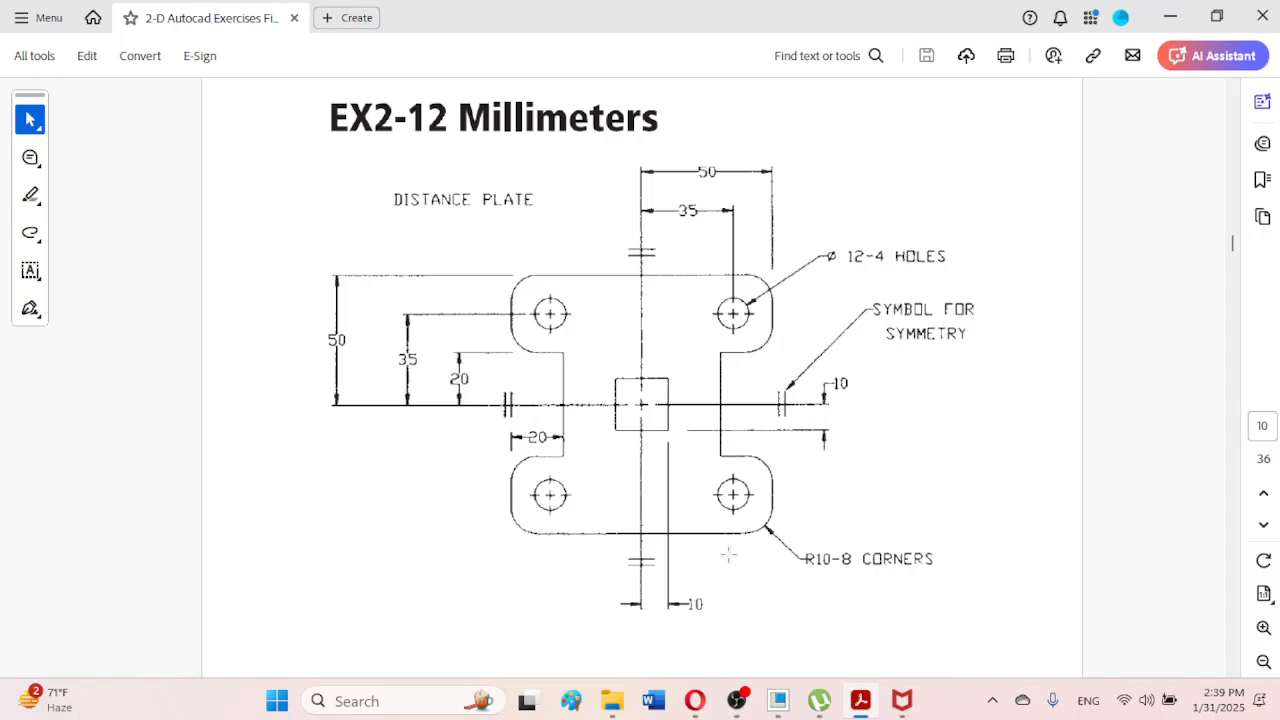